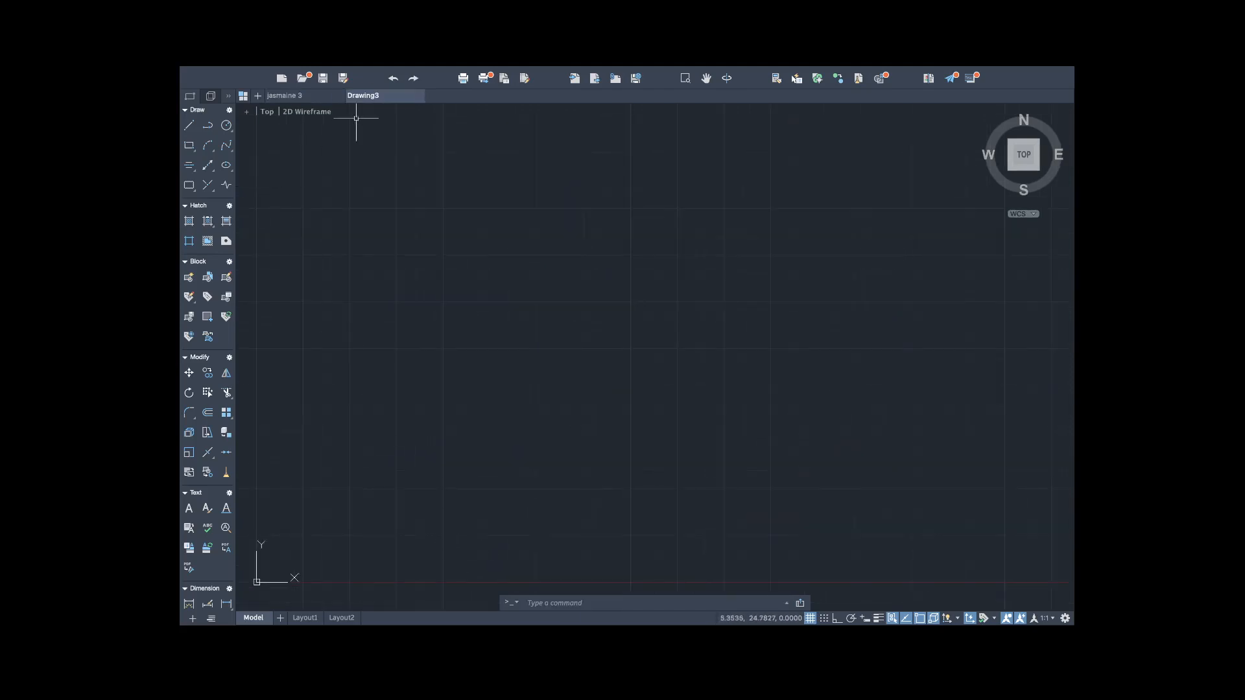
Open the drawing units settings and set the length type to Architectural with a precision of 0'-0 1/4".
{"action": "mouse_move", "coordinate": [505, 624]}
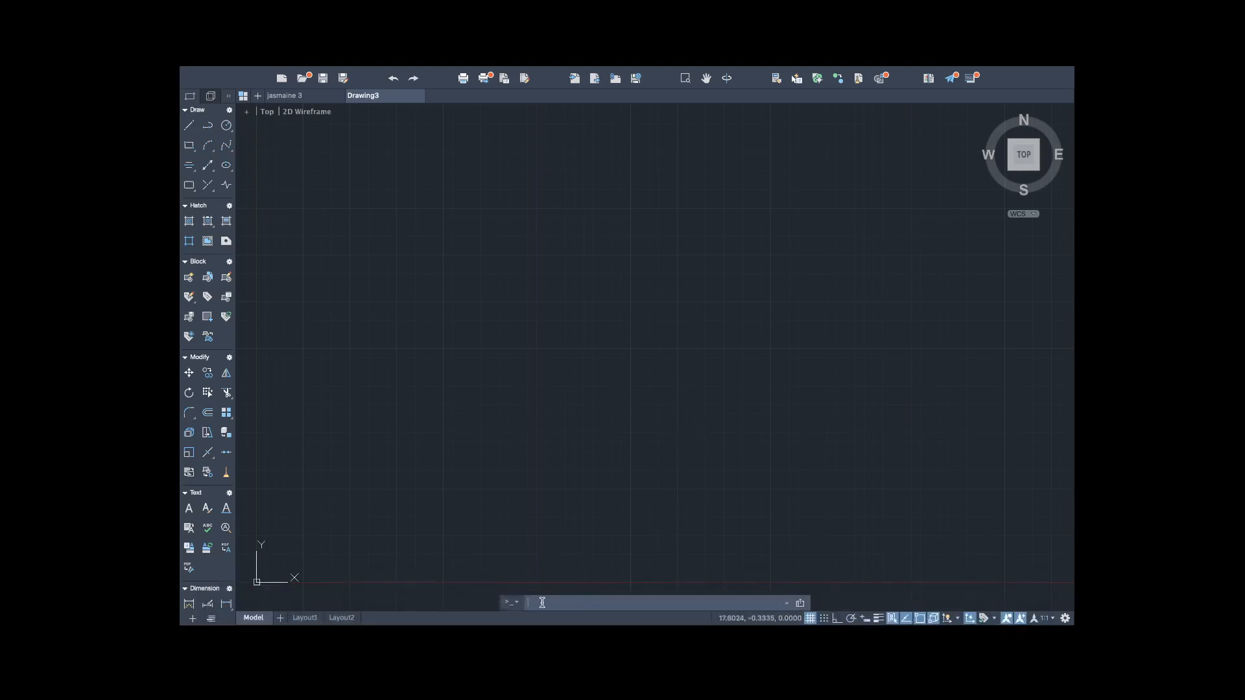
{"action": "type", "text": "units"}
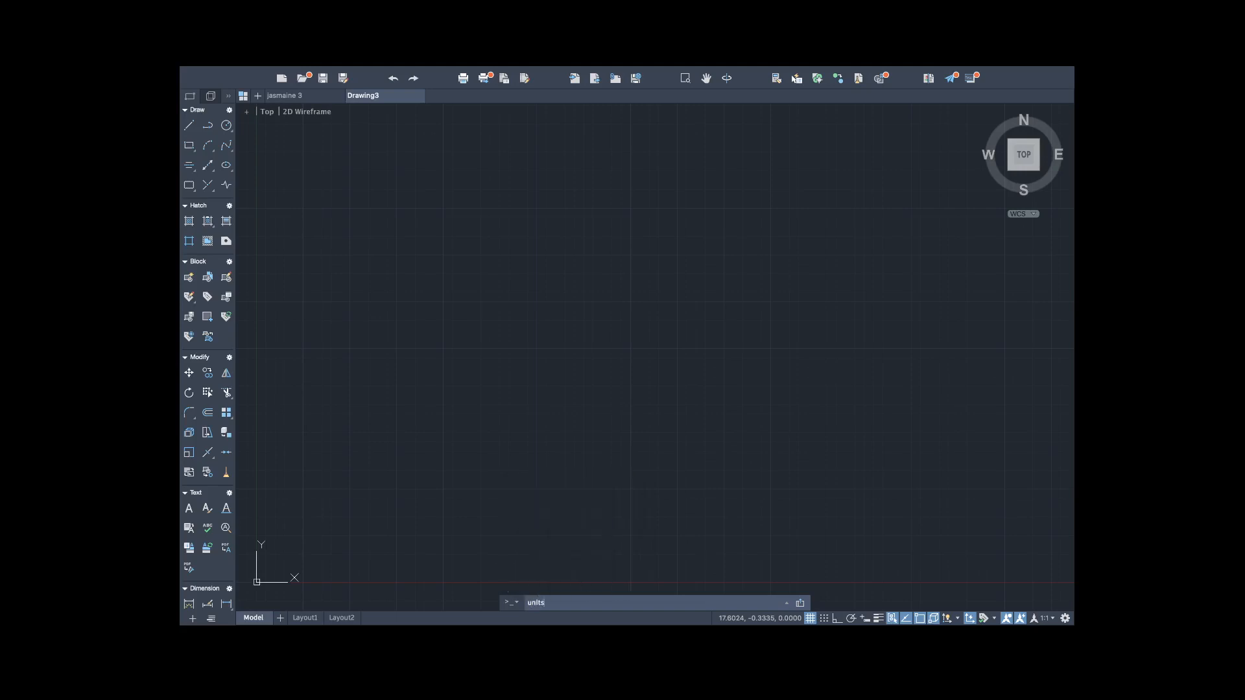
{"action": "key", "text": "Return"}
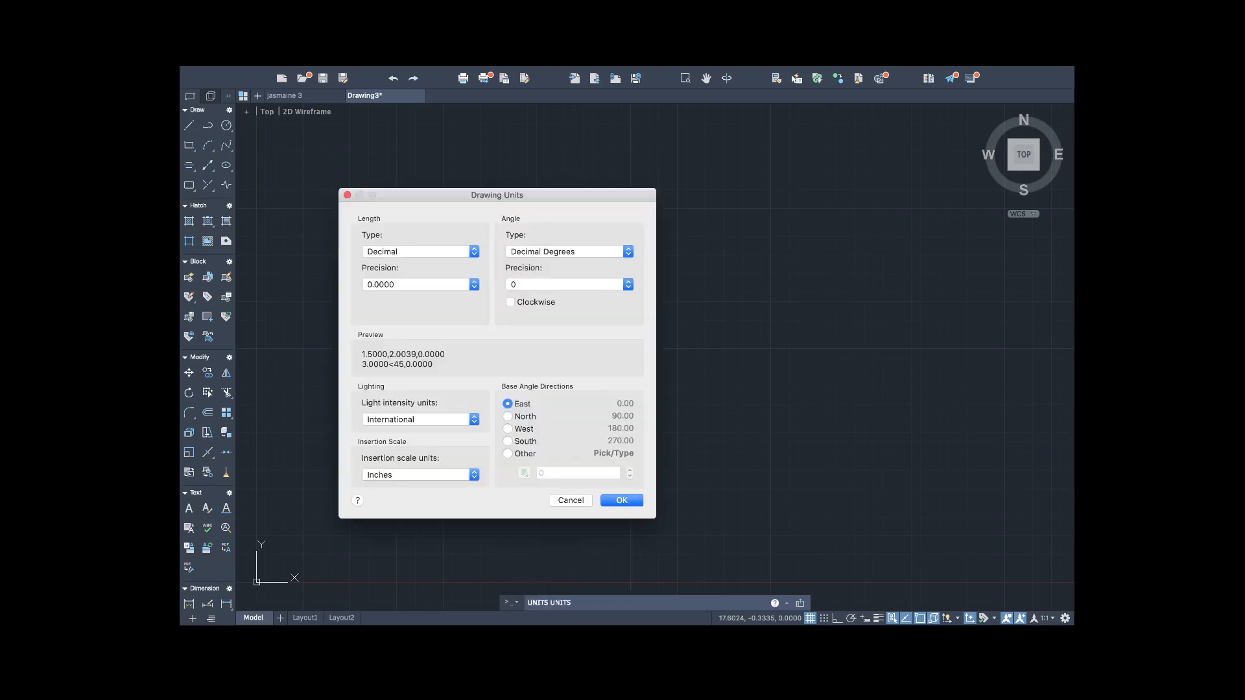
{"action": "left_click", "coordinate": [474, 252]}
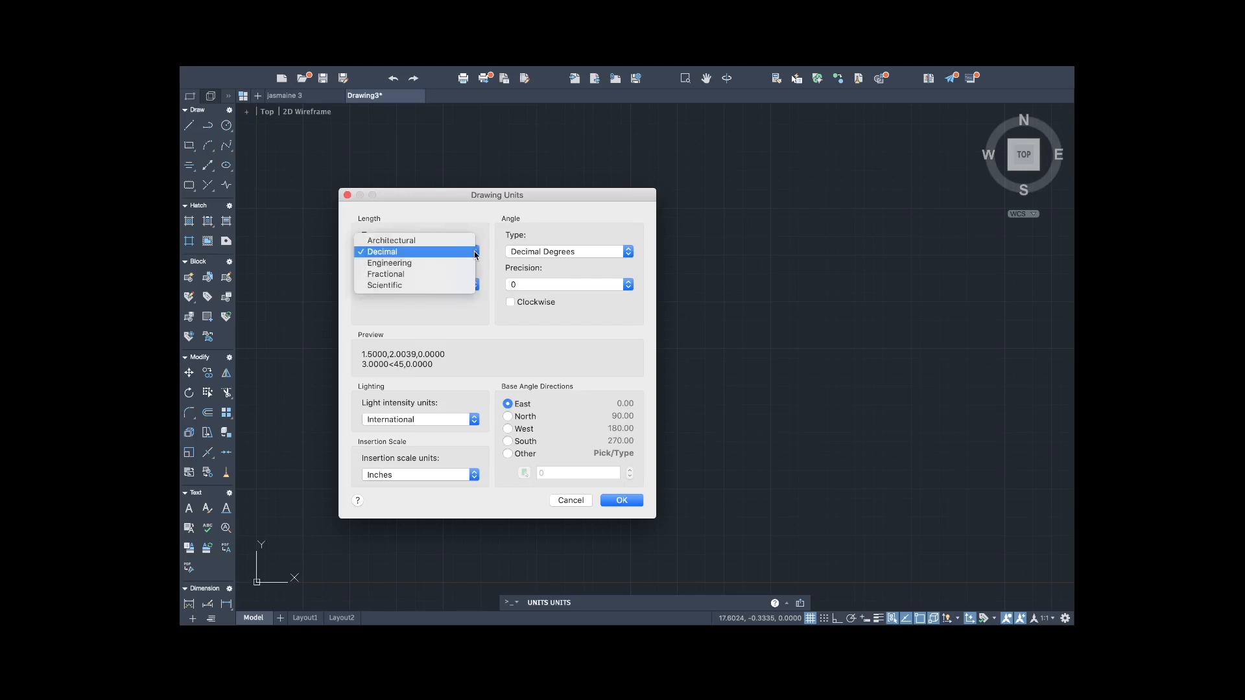
{"action": "left_click", "coordinate": [404, 241]}
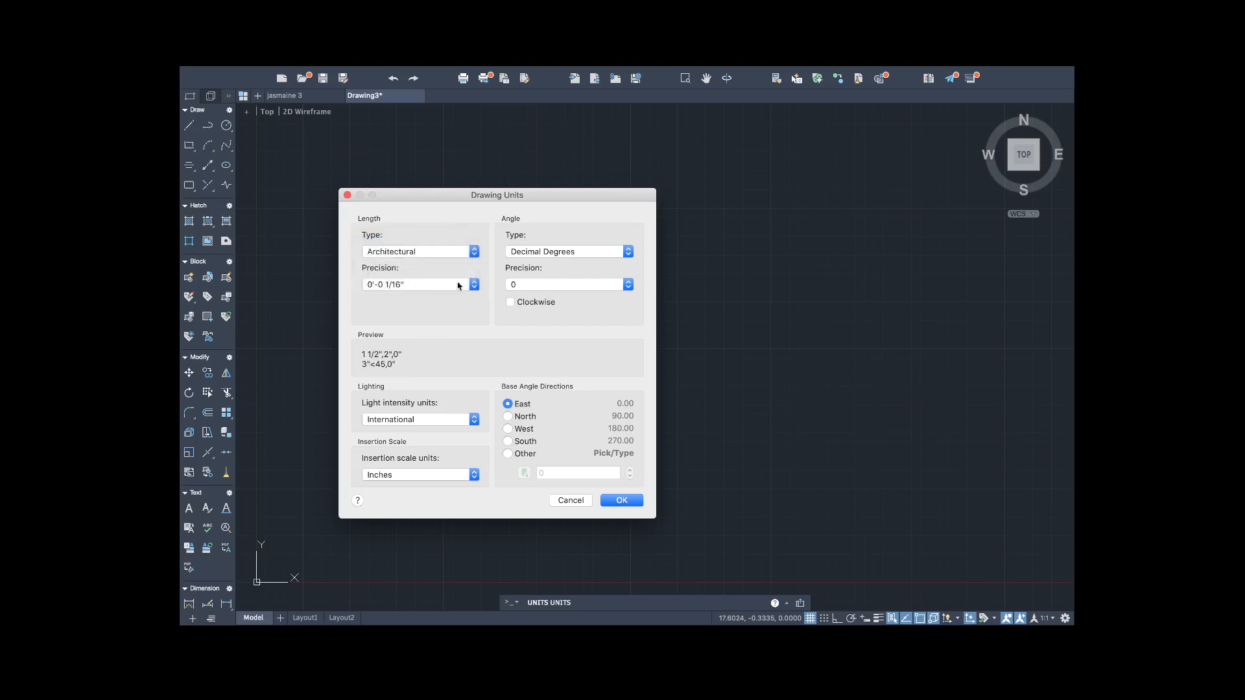
{"action": "left_click", "coordinate": [474, 286]}
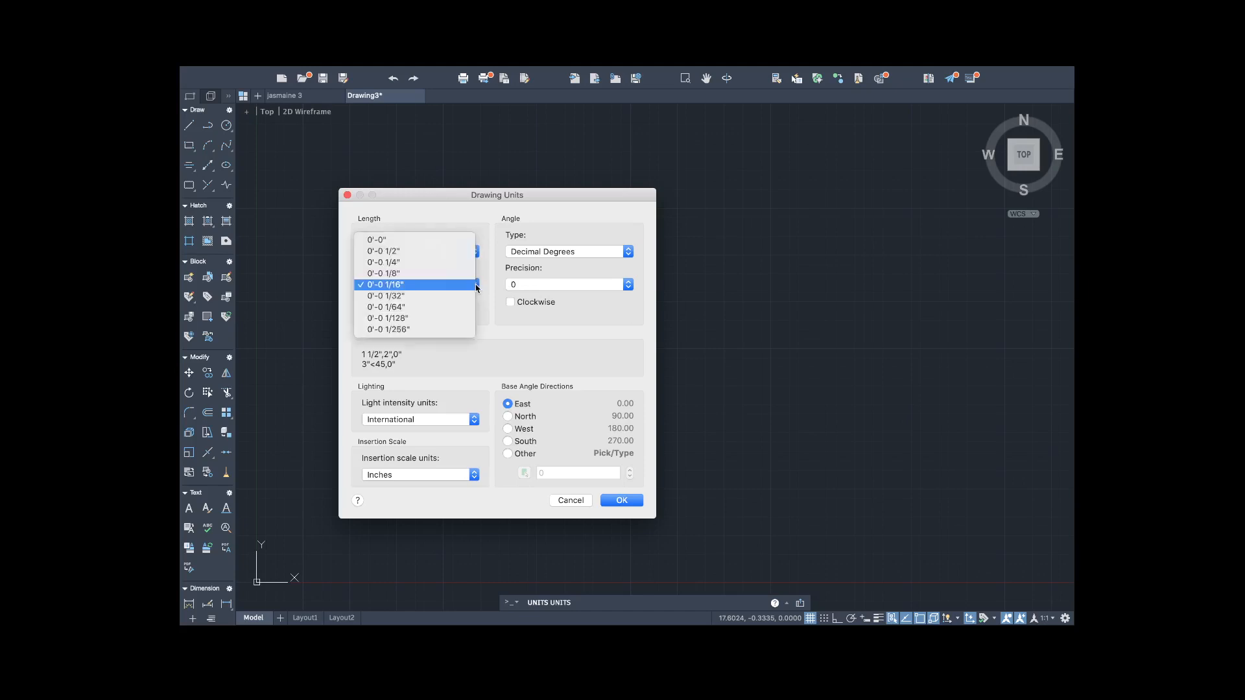
{"action": "left_click", "coordinate": [394, 263]}
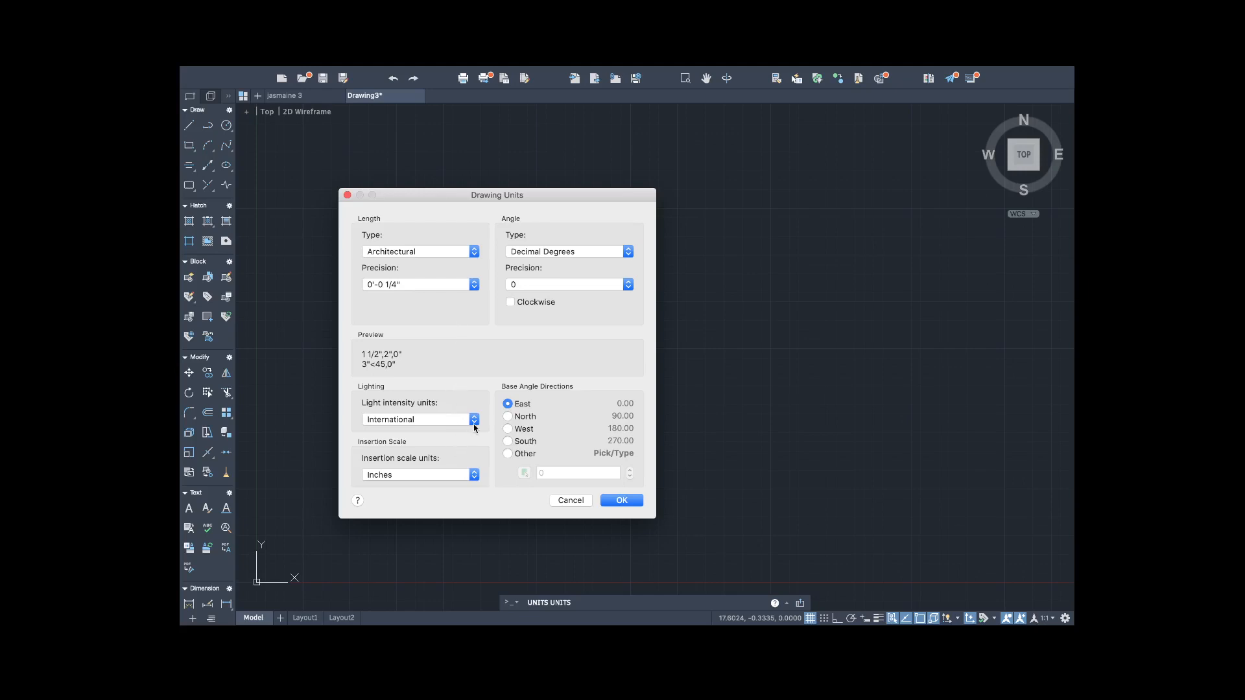
Keep the 0'-0 1/4" length precision, choose the insertion scale units and apply the drawing units settings.
{"action": "left_click", "coordinate": [474, 286]}
{"action": "left_click", "coordinate": [465, 287]}
{"action": "left_click", "coordinate": [474, 475]}
{"action": "left_click", "coordinate": [403, 491]}
{"action": "left_click", "coordinate": [612, 500]}
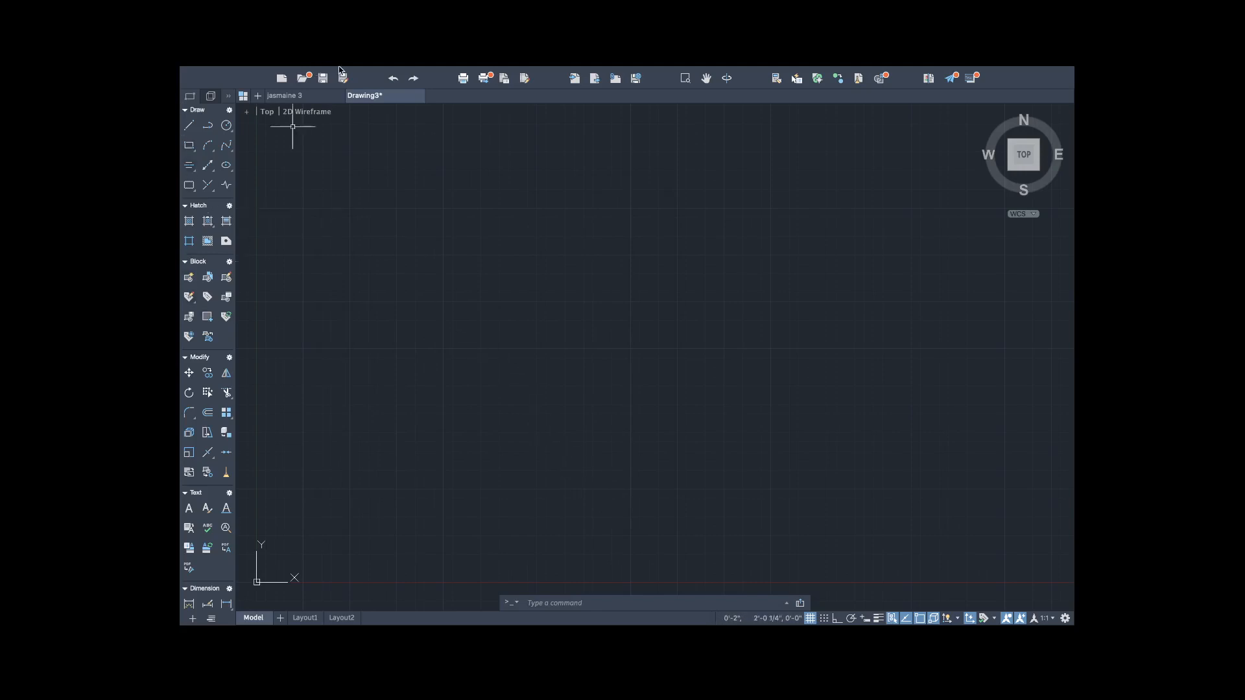
Open the layer list and create a new layer named outline.
{"action": "mouse_move", "coordinate": [599, 69]}
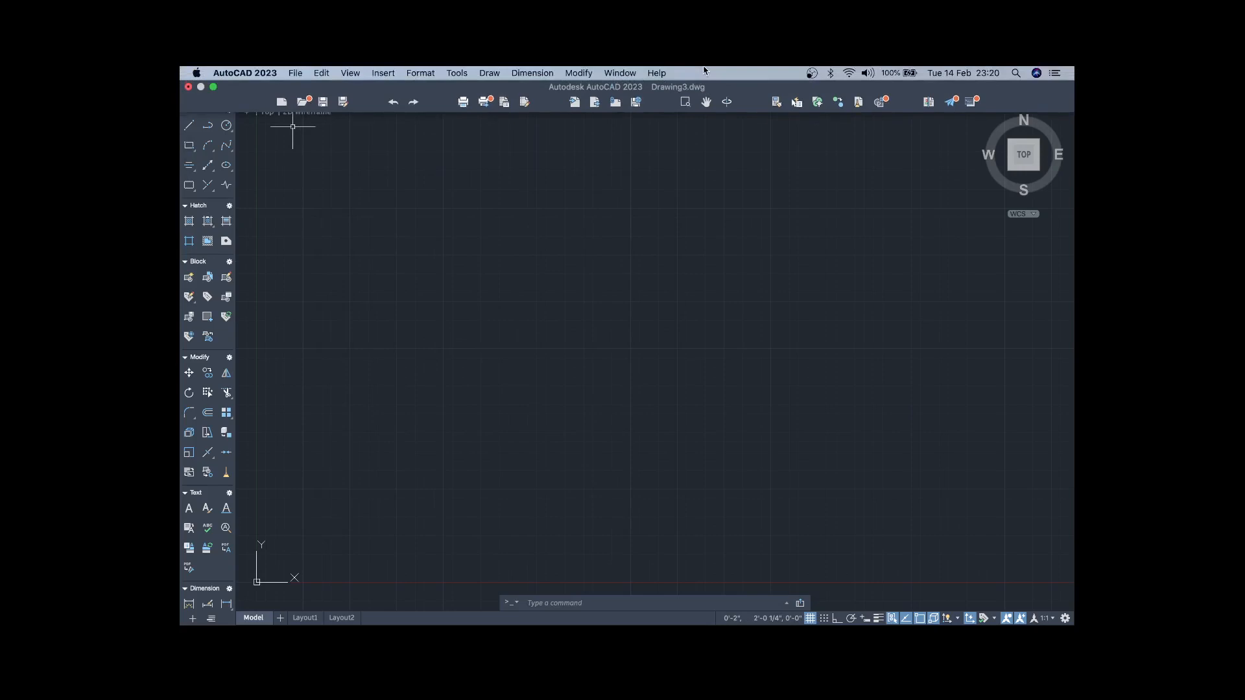
{"action": "left_click", "coordinate": [422, 73]}
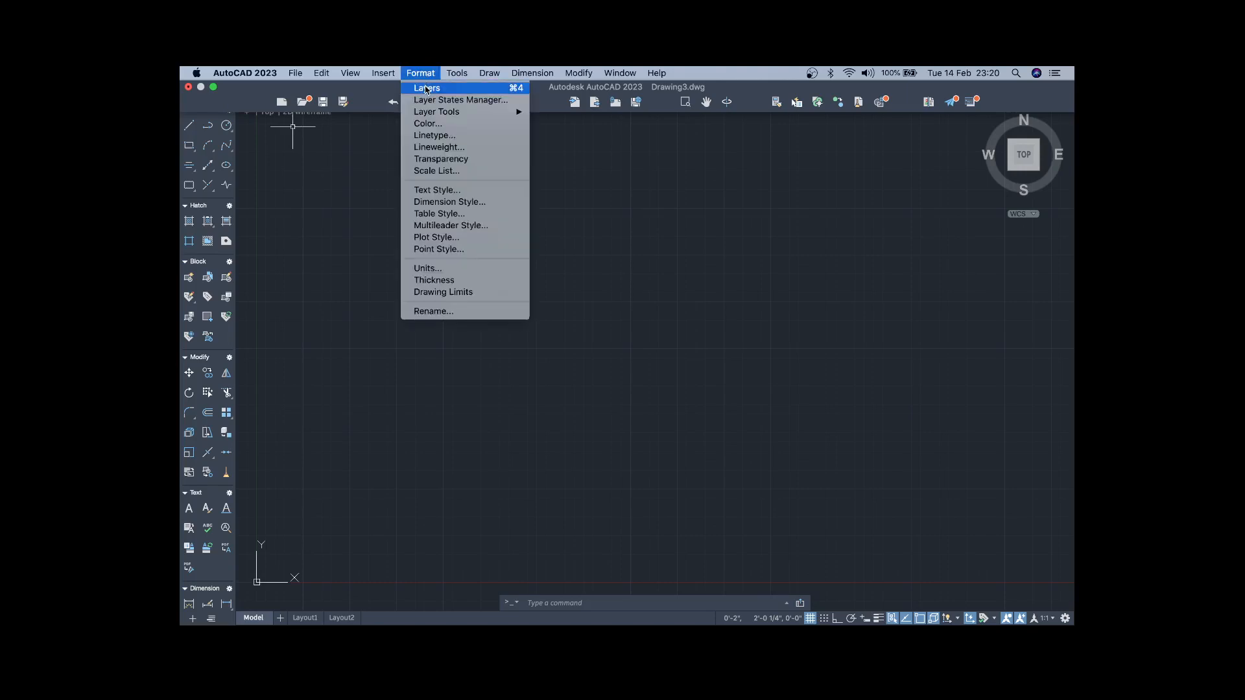
{"action": "left_click", "coordinate": [426, 89]}
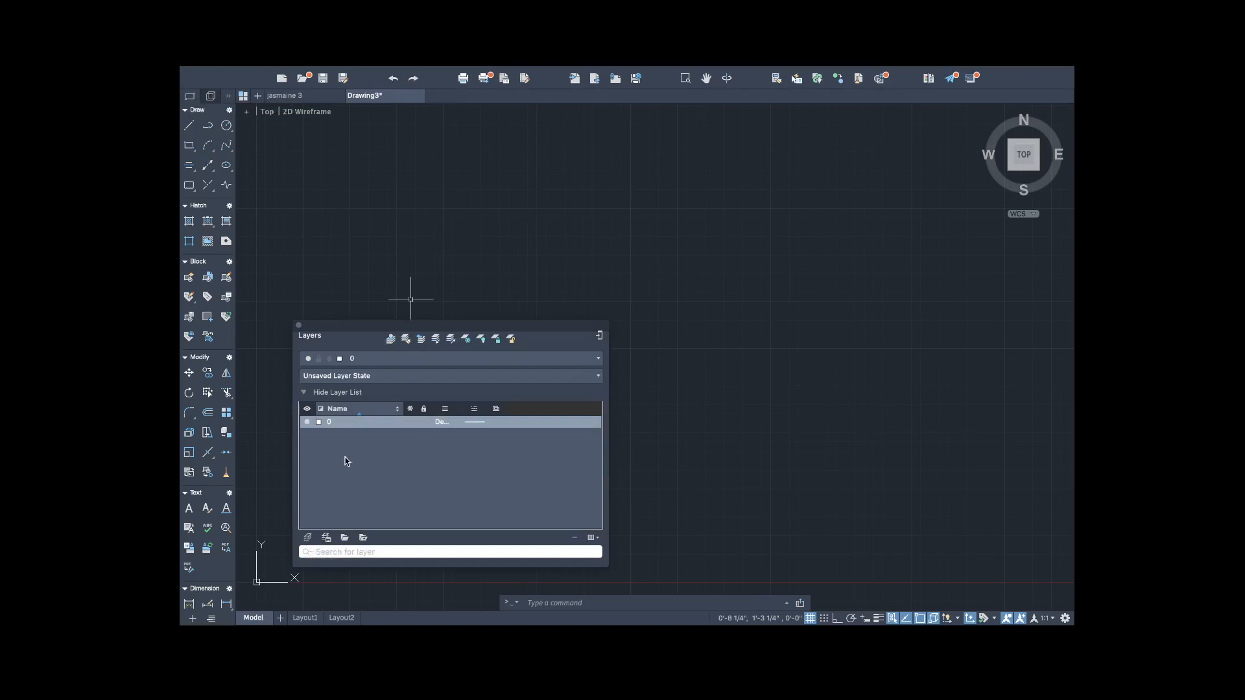
{"action": "left_click", "coordinate": [307, 539]}
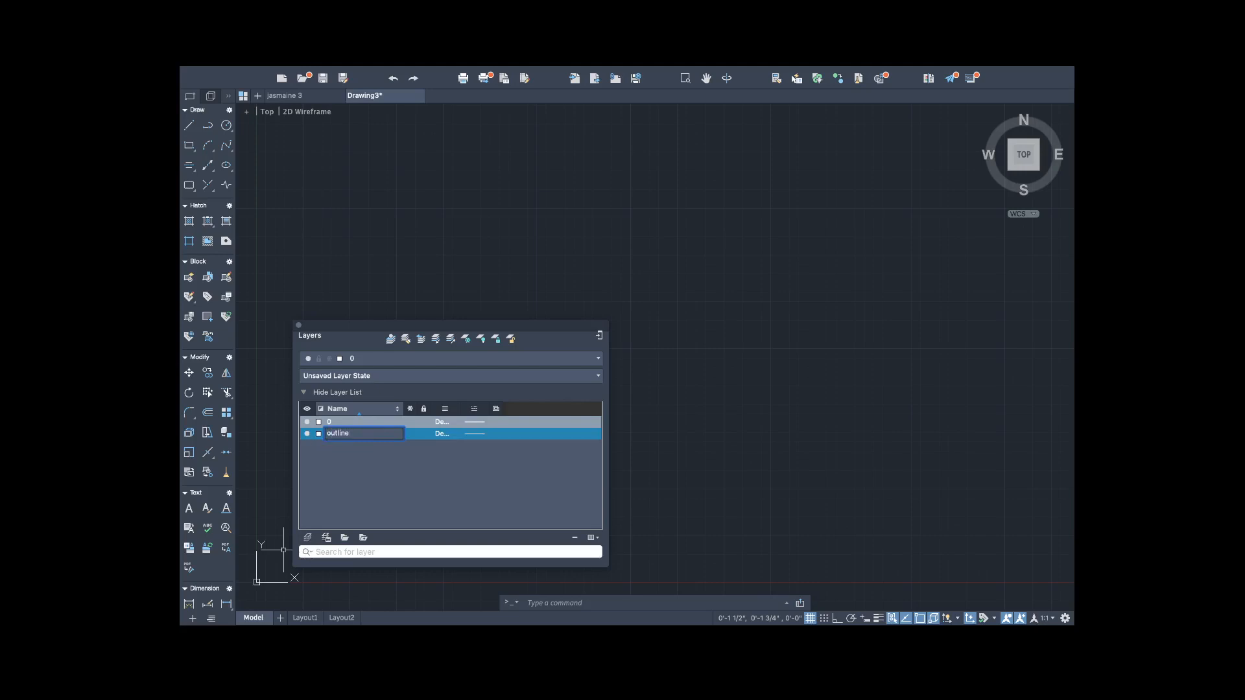
Try to set the outline layer's color to red.
{"action": "left_click", "coordinate": [318, 433]}
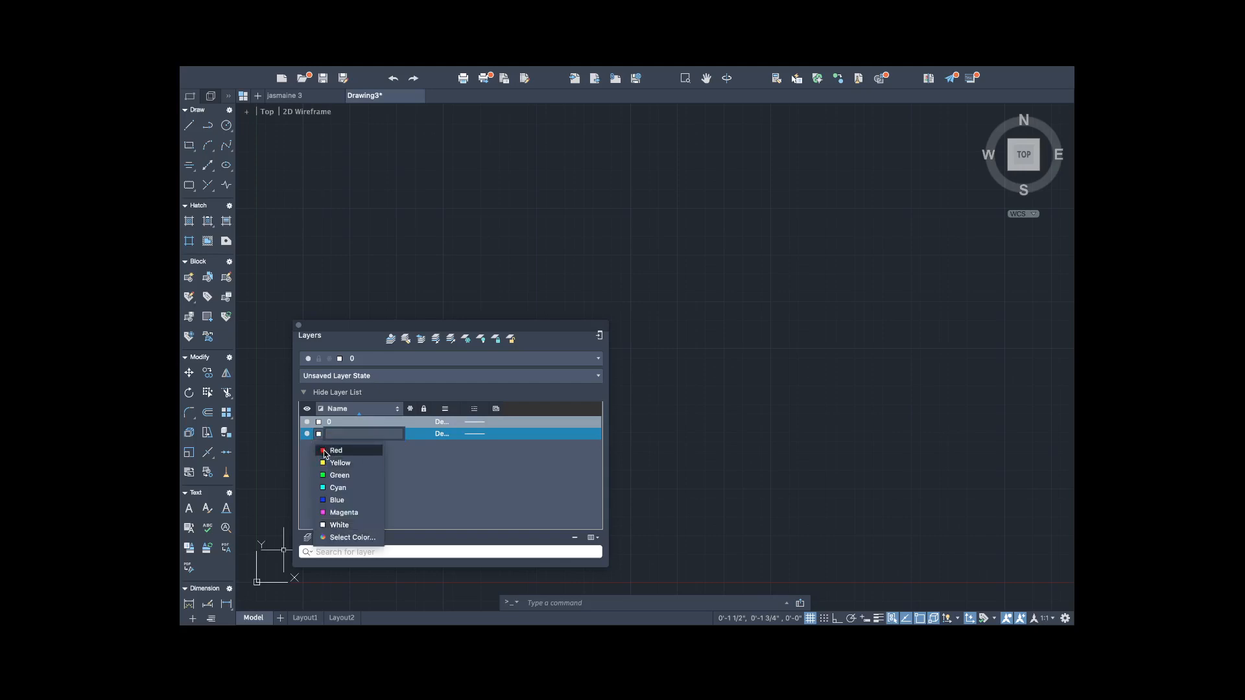
{"action": "left_click", "coordinate": [324, 451]}
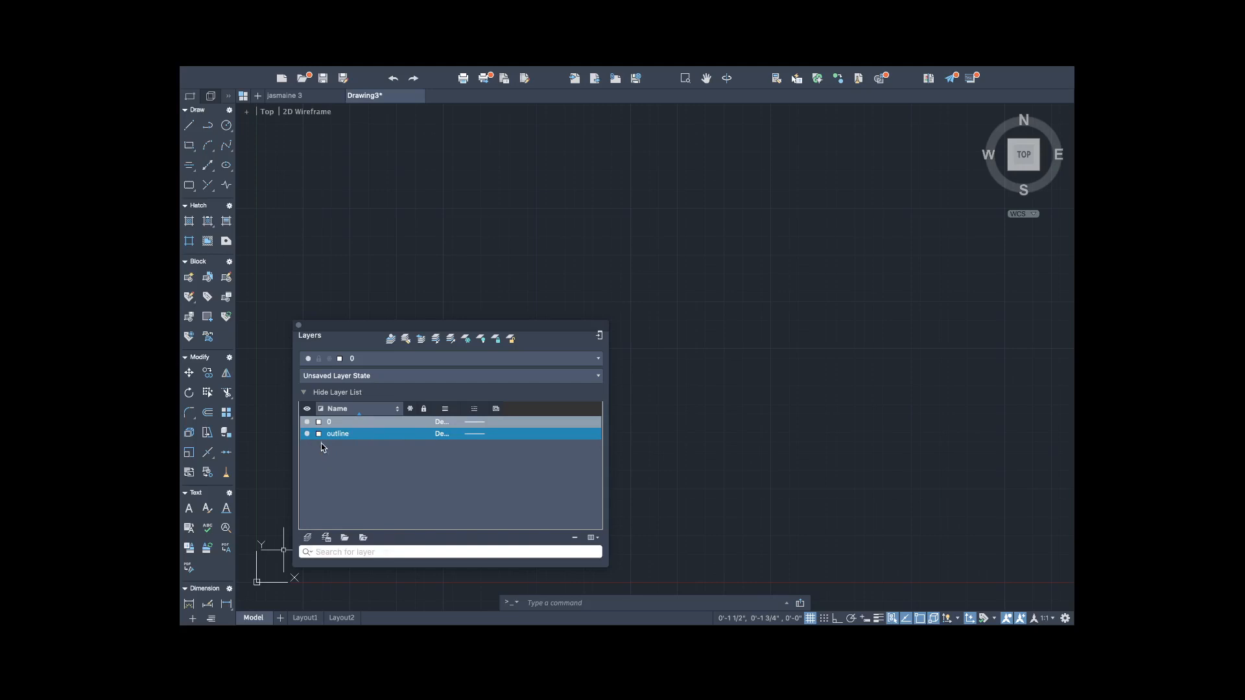
{"action": "left_click", "coordinate": [319, 434]}
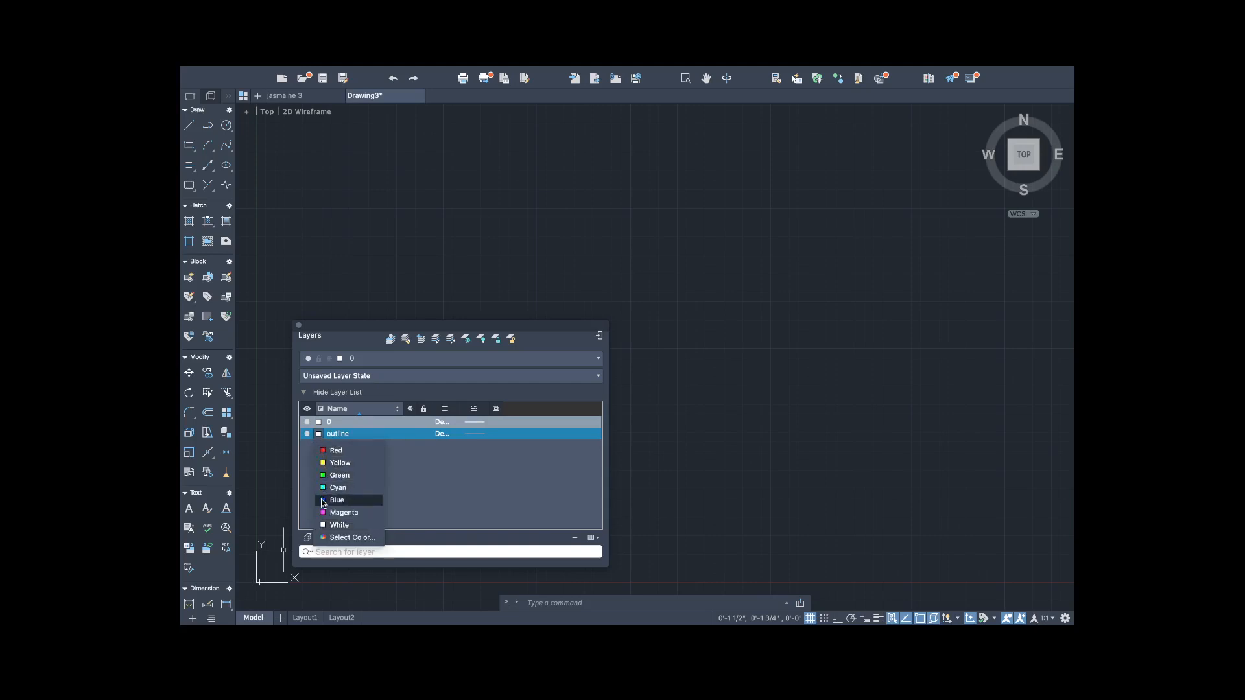
{"action": "left_click", "coordinate": [321, 437]}
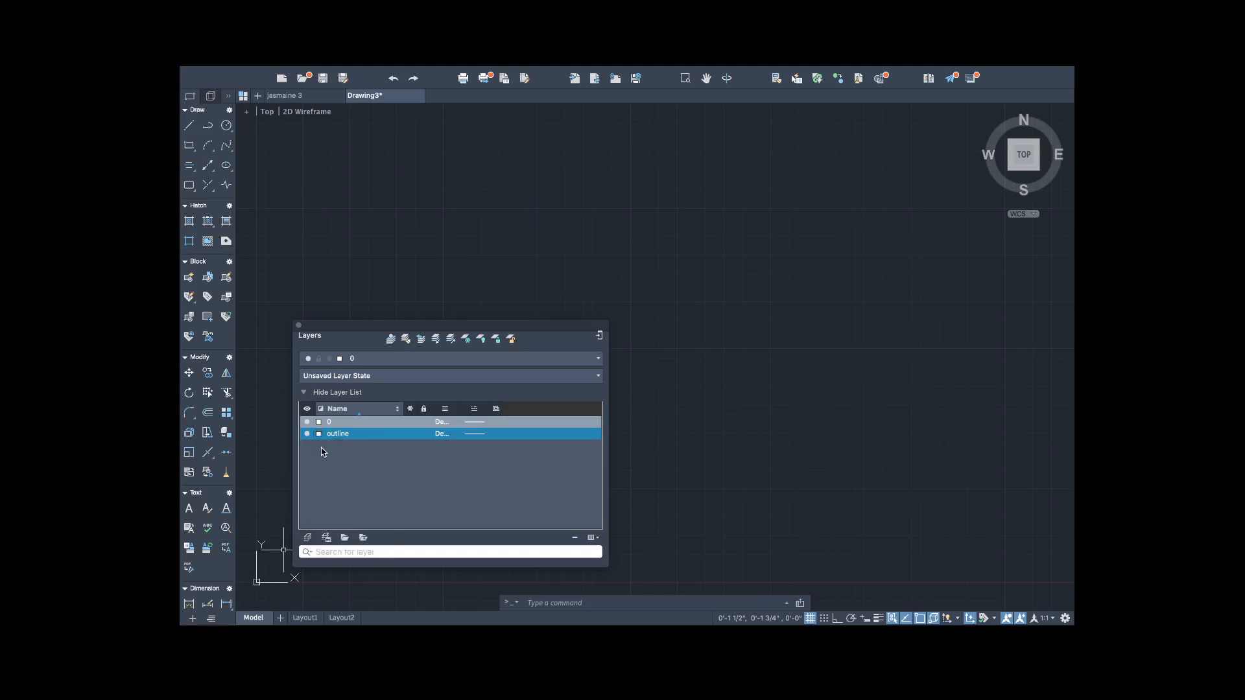
Create a new layer named centerline and set its color to cyan.
{"action": "left_click", "coordinate": [308, 538]}
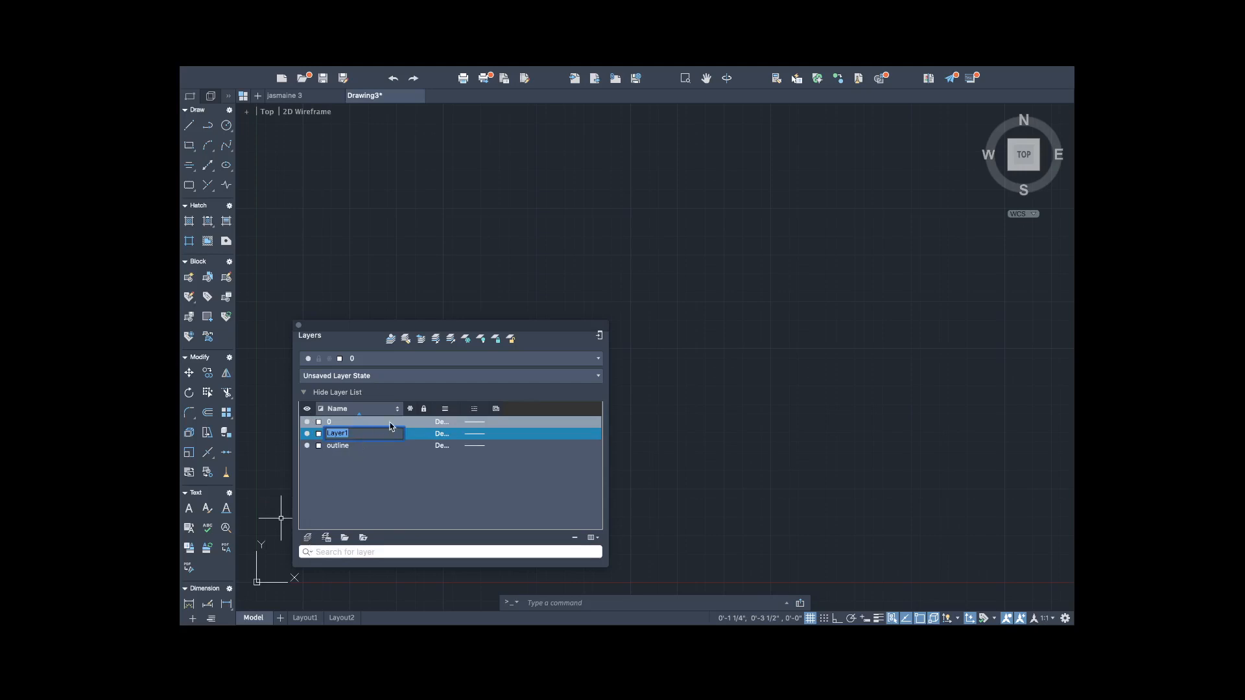
{"action": "type", "text": "centerline"}
{"action": "left_click", "coordinate": [319, 434]}
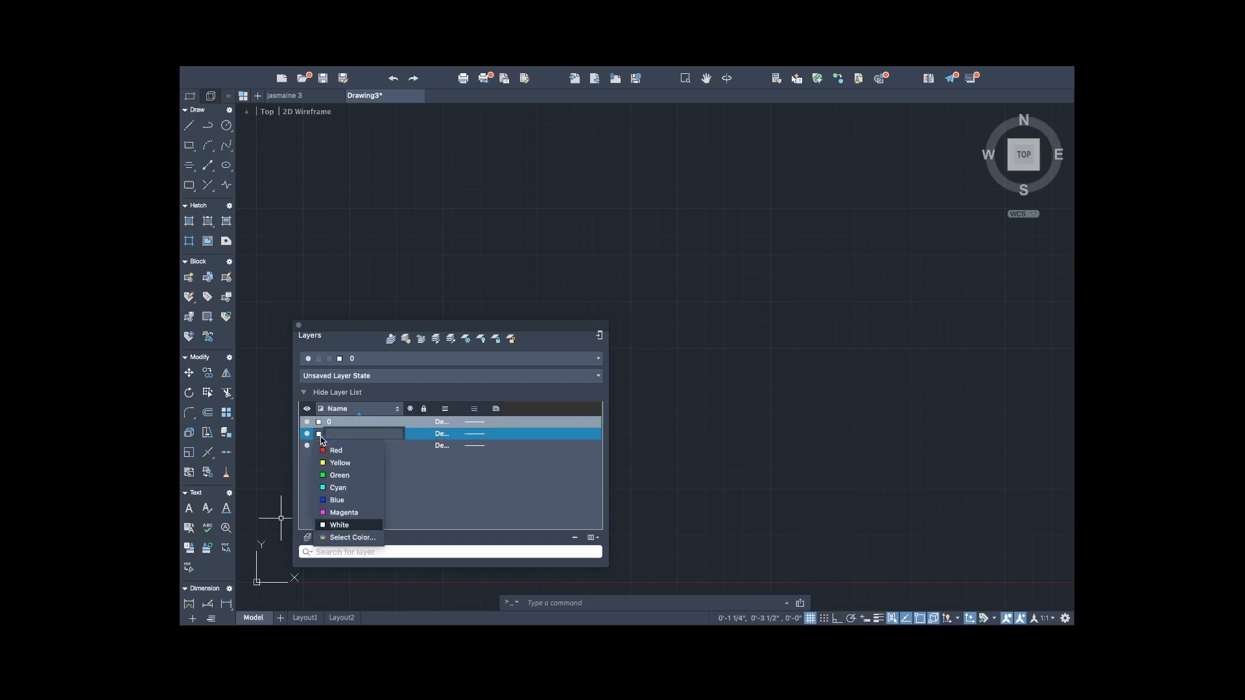
{"action": "left_click", "coordinate": [324, 493]}
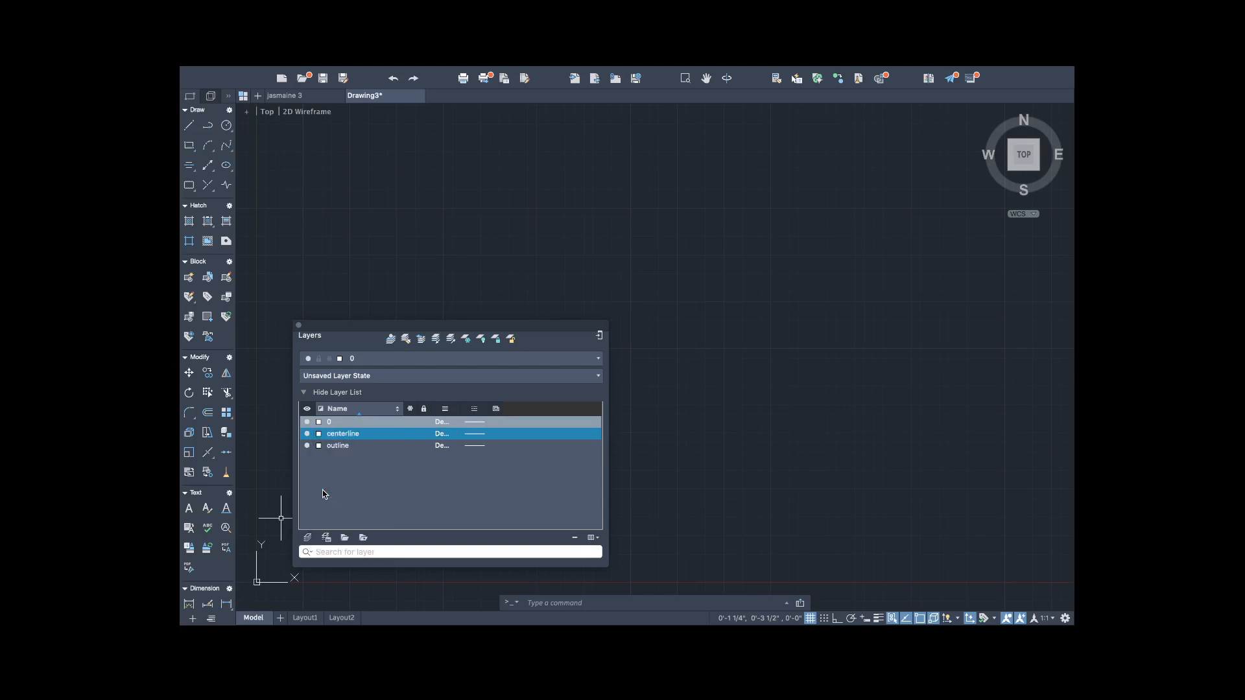
{"action": "left_click", "coordinate": [319, 434]}
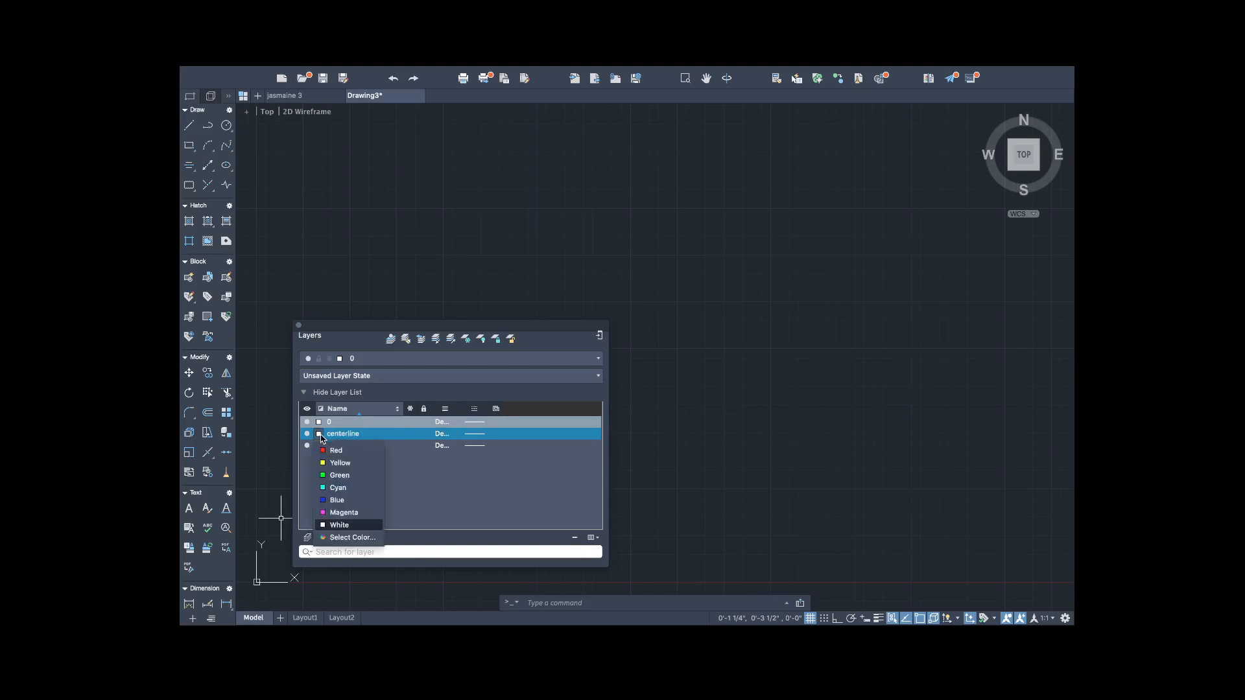
{"action": "left_click", "coordinate": [324, 487]}
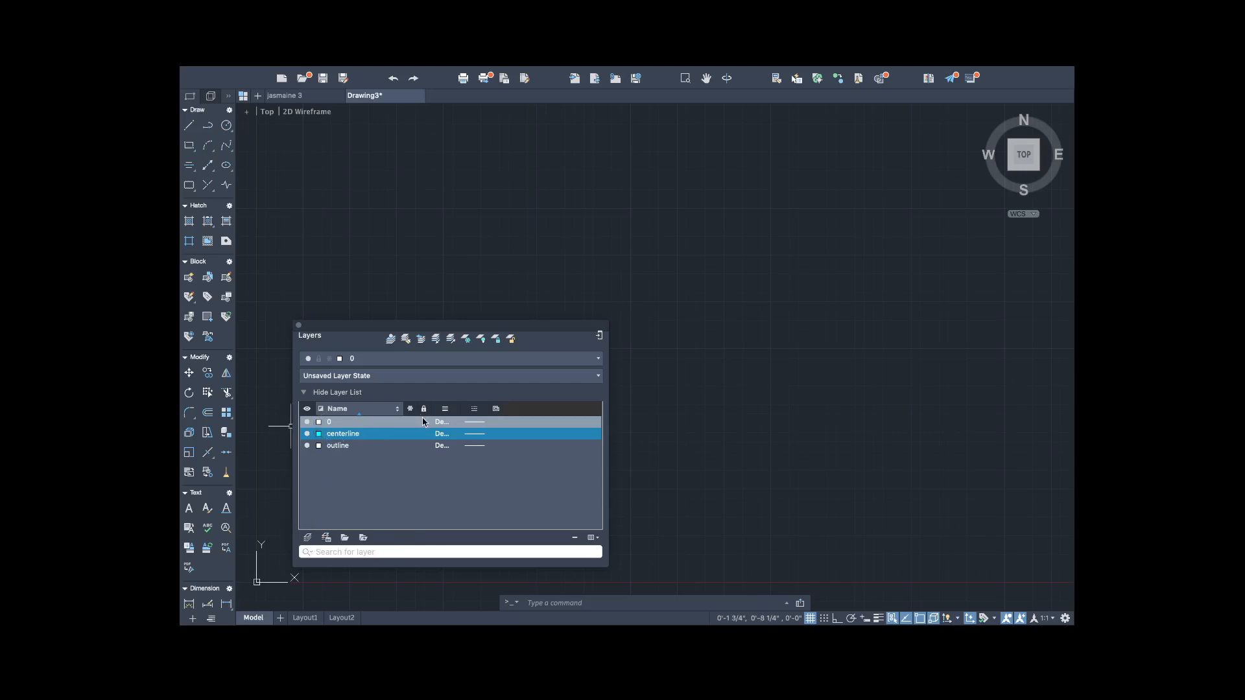
Create a new layer named dim and set its color to yellow.
{"action": "left_click", "coordinate": [308, 537]}
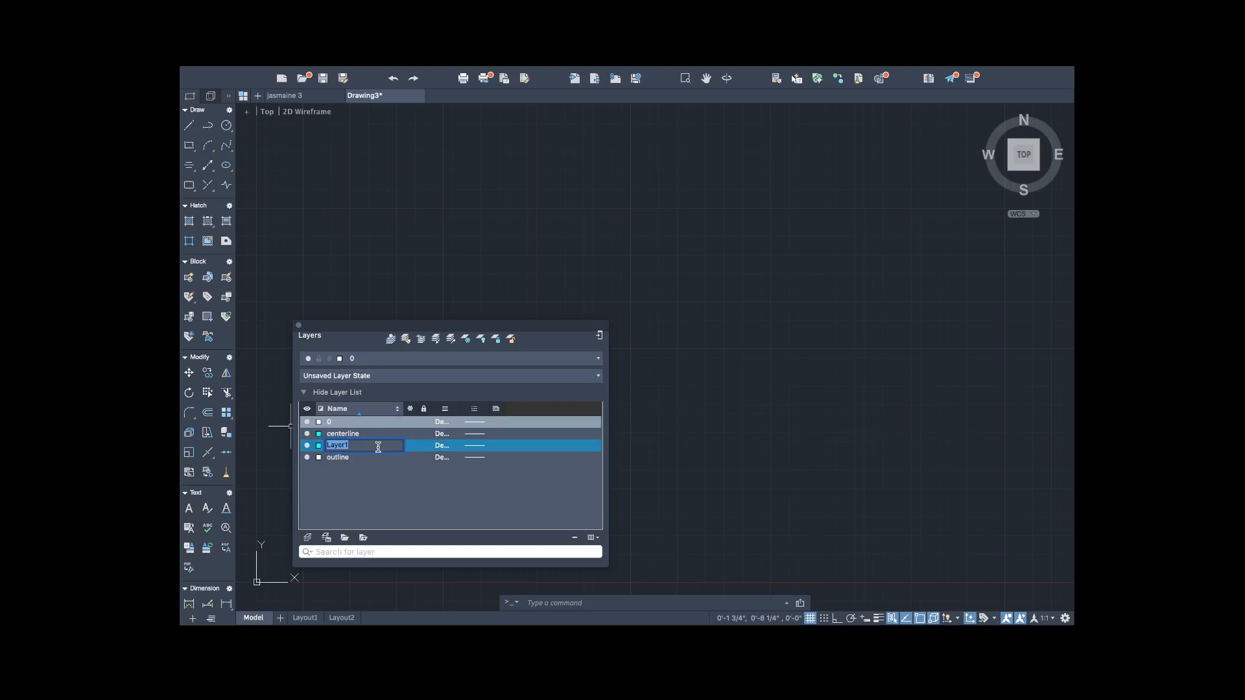
{"action": "type", "text": "dim"}
{"action": "left_click", "coordinate": [319, 446]}
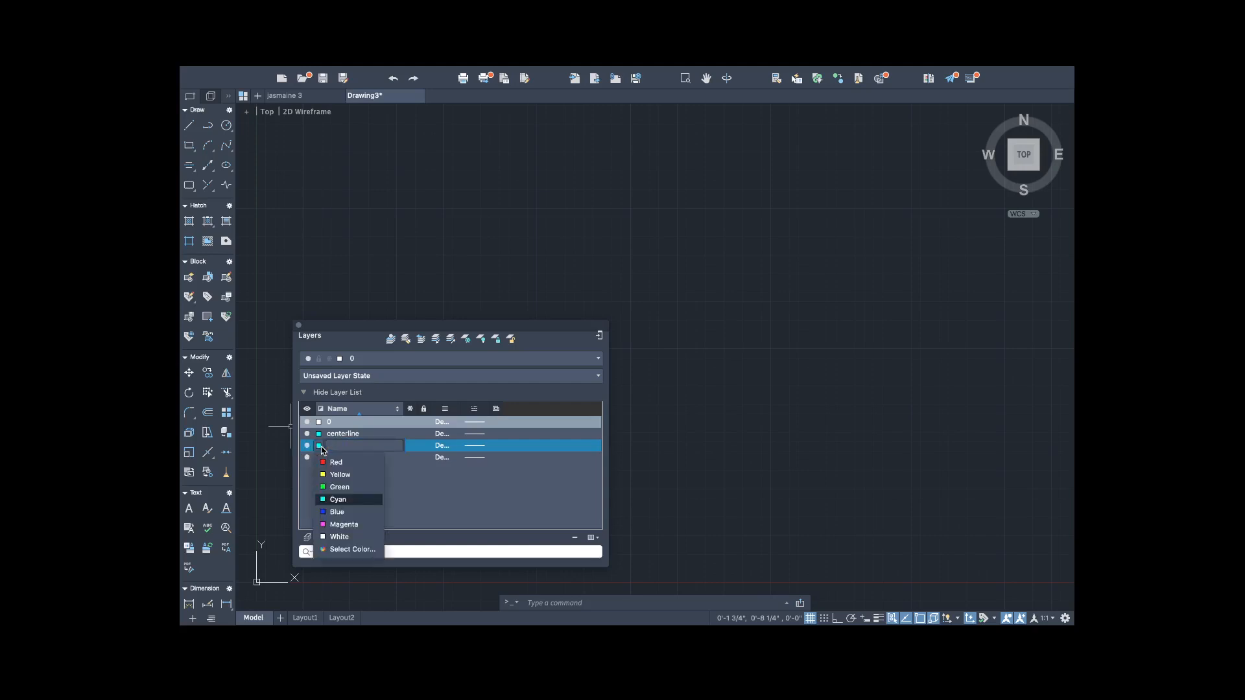
{"action": "left_click", "coordinate": [324, 476]}
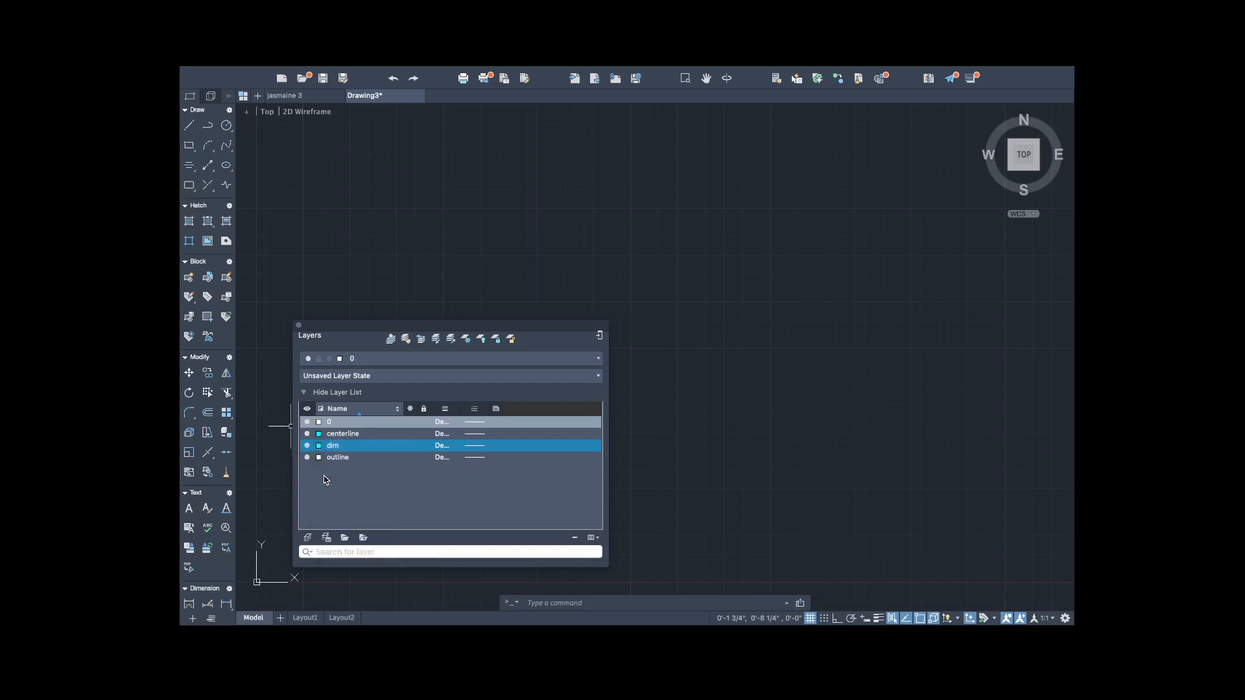
{"action": "left_click", "coordinate": [319, 447]}
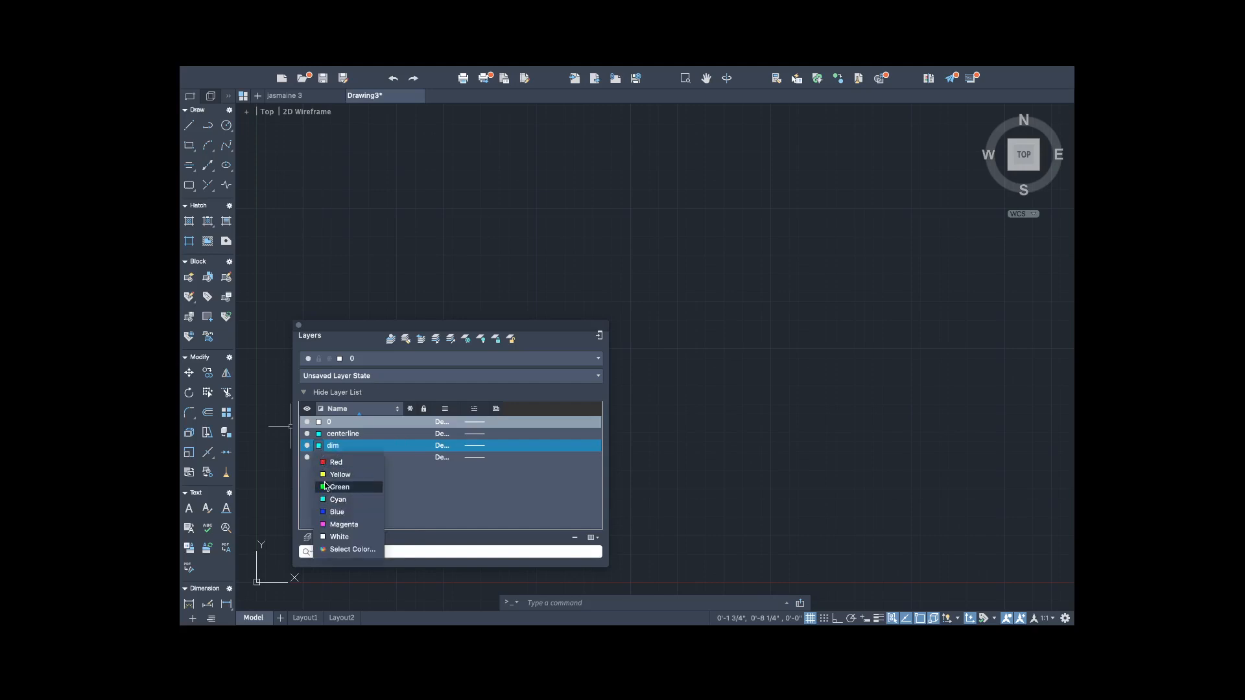
{"action": "left_click", "coordinate": [325, 478]}
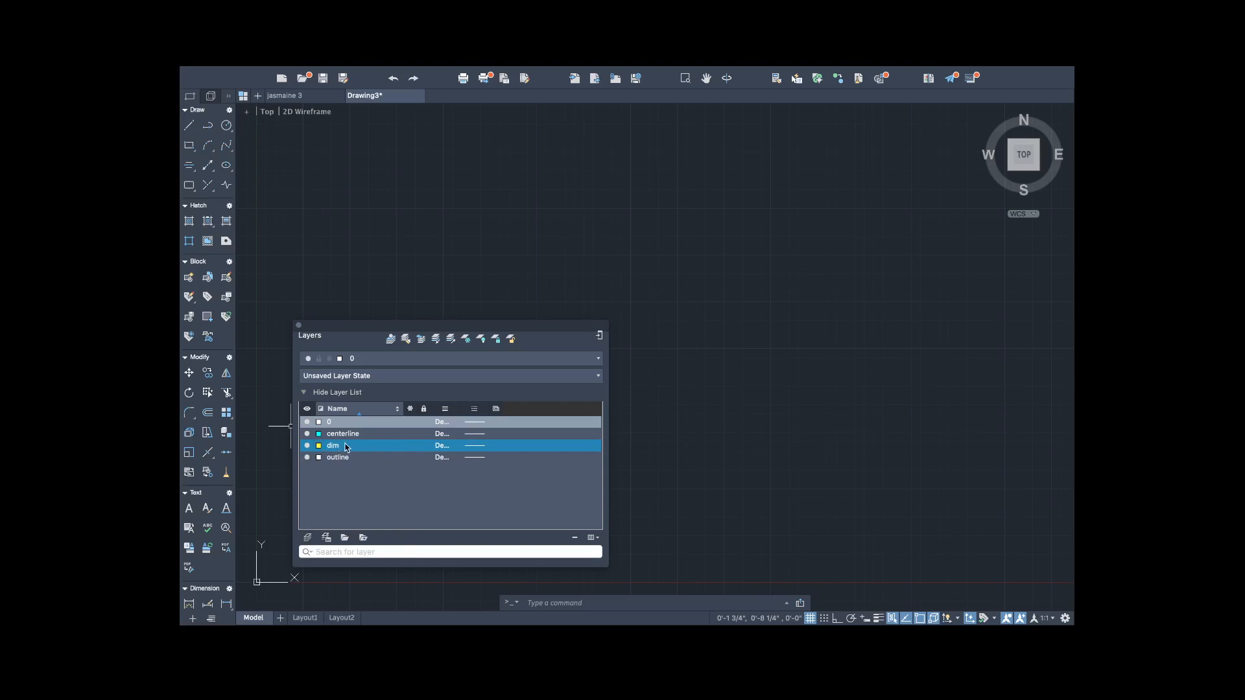
{"action": "left_click", "coordinate": [480, 434]}
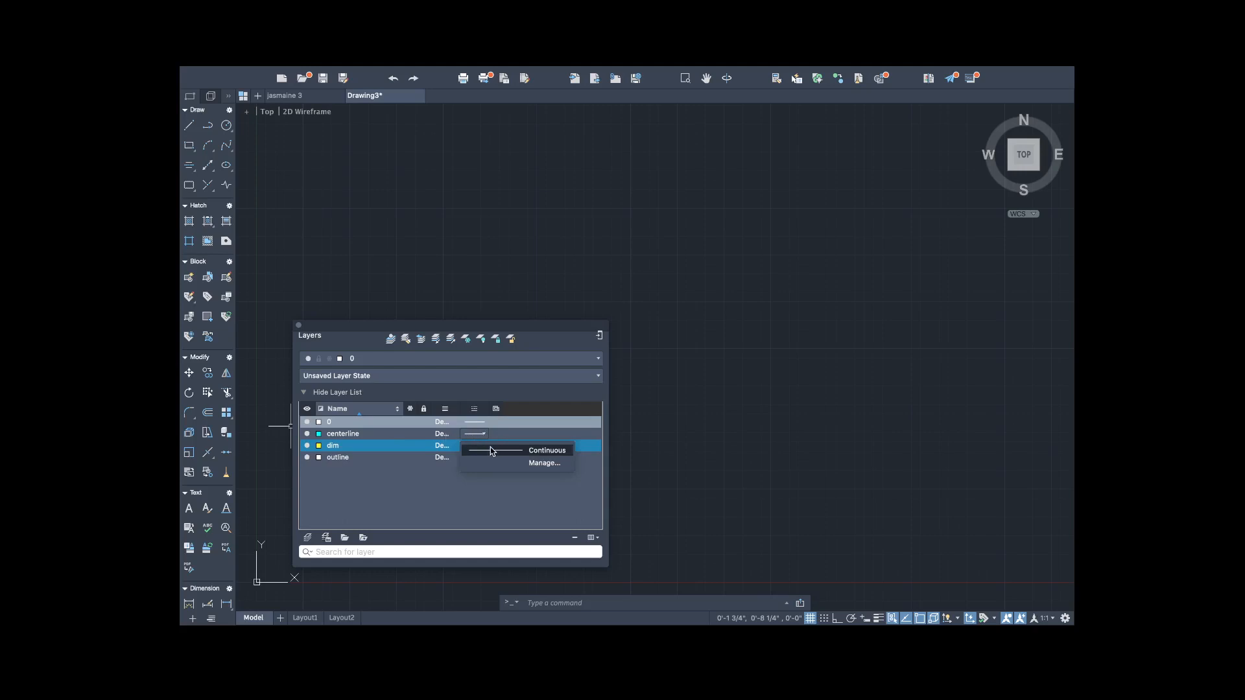
{"action": "left_click", "coordinate": [480, 436]}
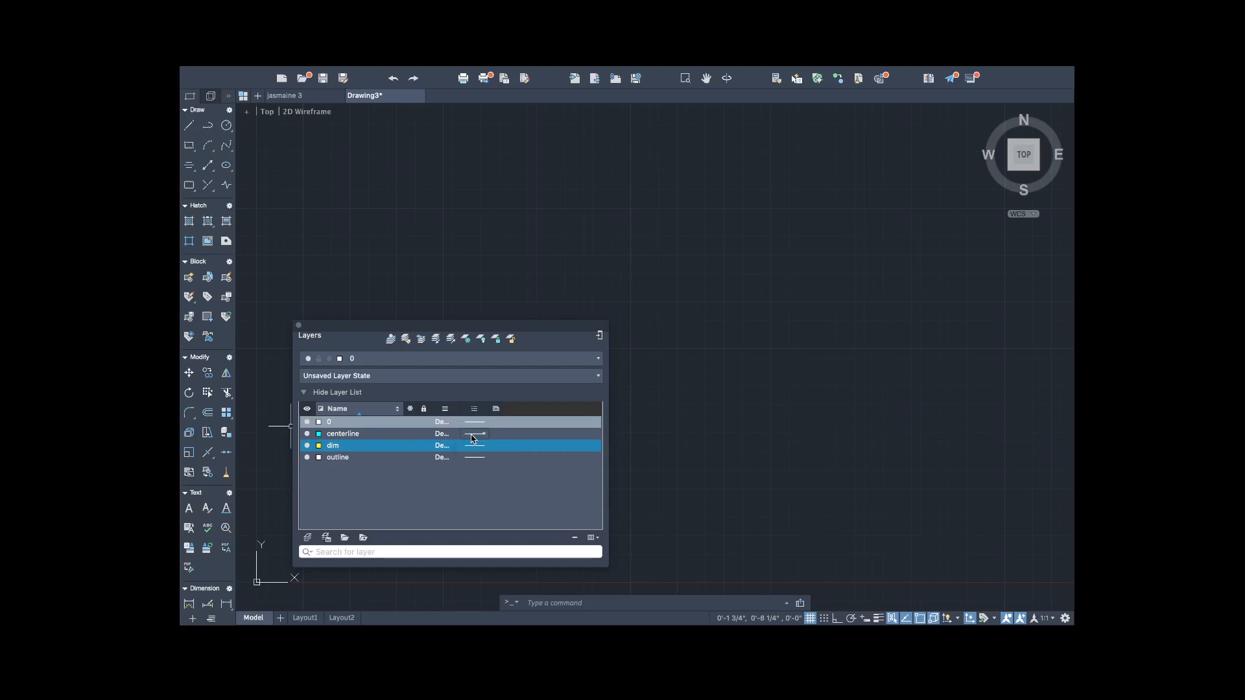
{"action": "left_click", "coordinate": [482, 435]}
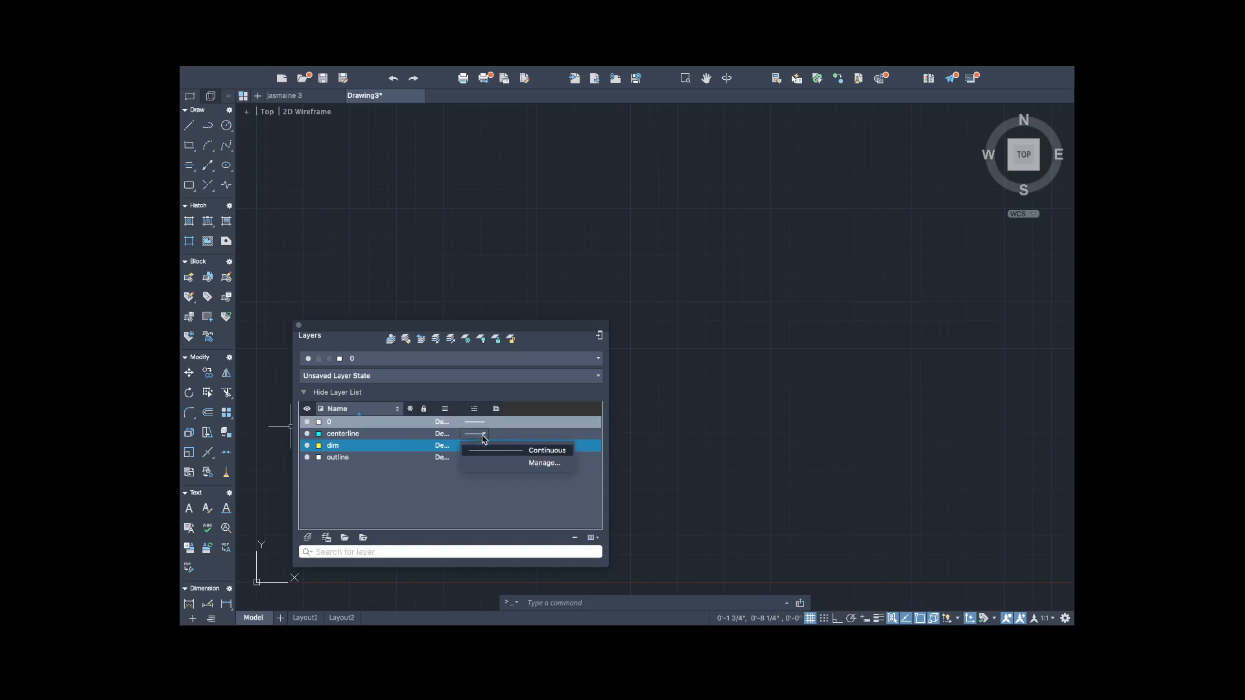
{"action": "left_click", "coordinate": [537, 463]}
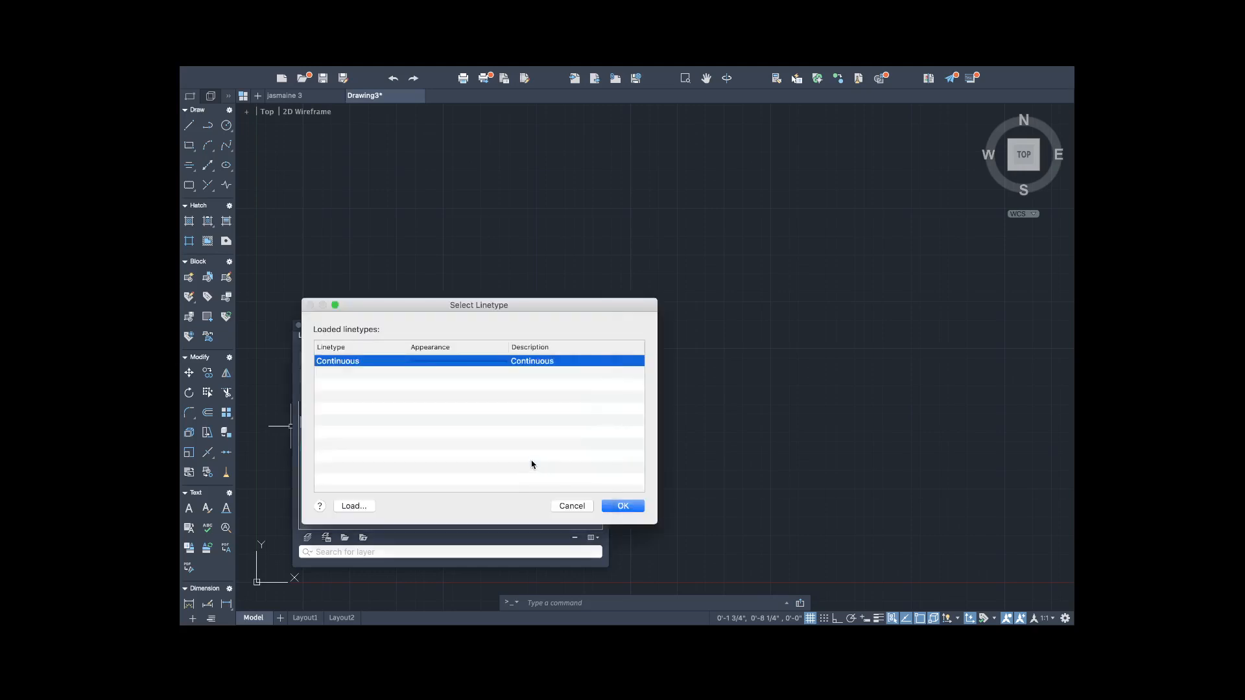
{"action": "left_click", "coordinate": [572, 508]}
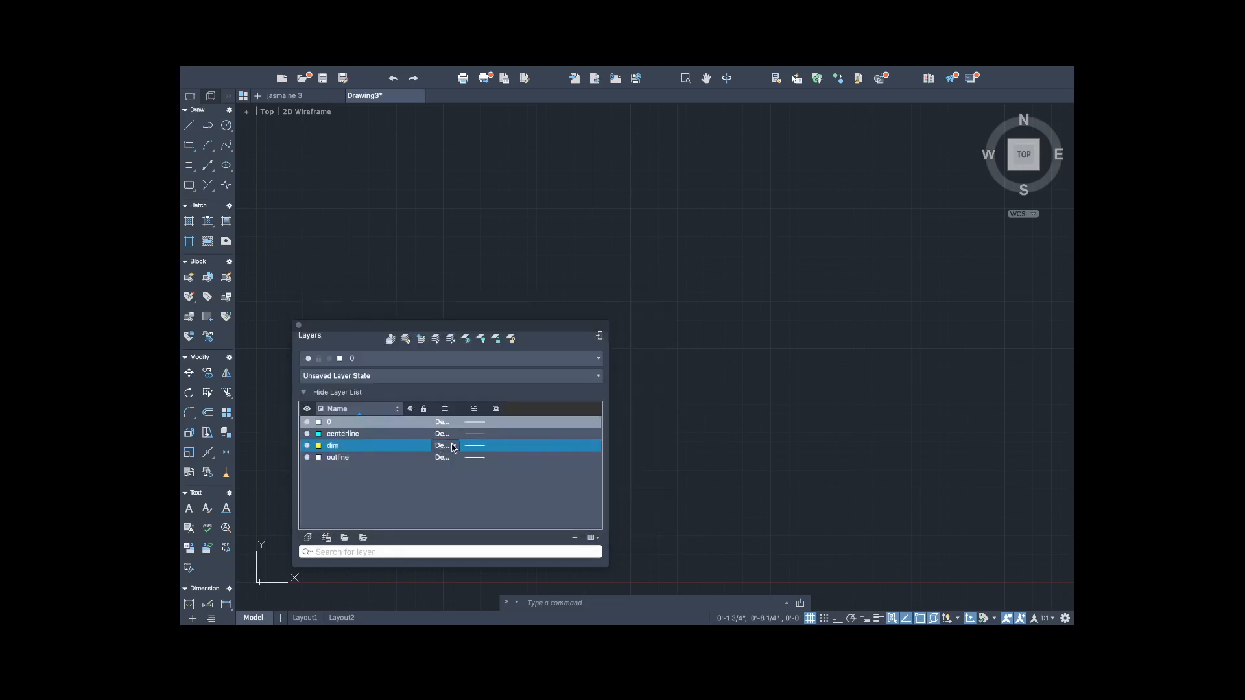
Load the CENTER linetype from acad.lin and assign it to the dim layer.
{"action": "left_click", "coordinate": [484, 449]}
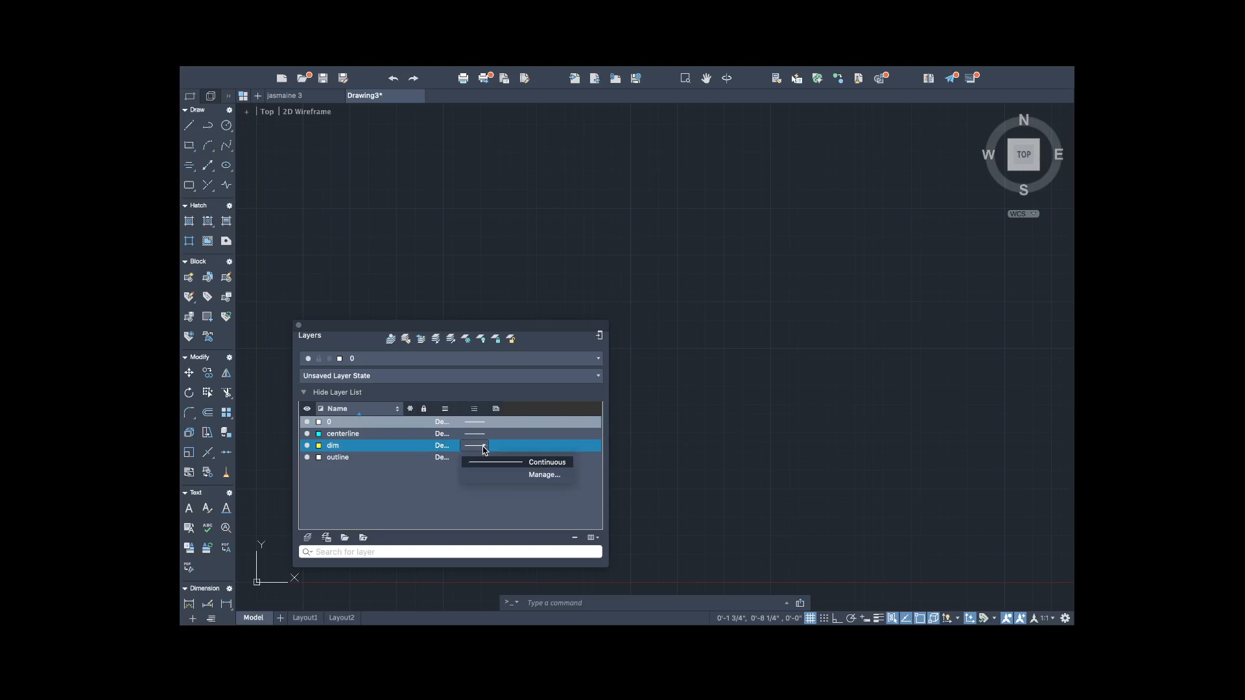
{"action": "left_click", "coordinate": [551, 477]}
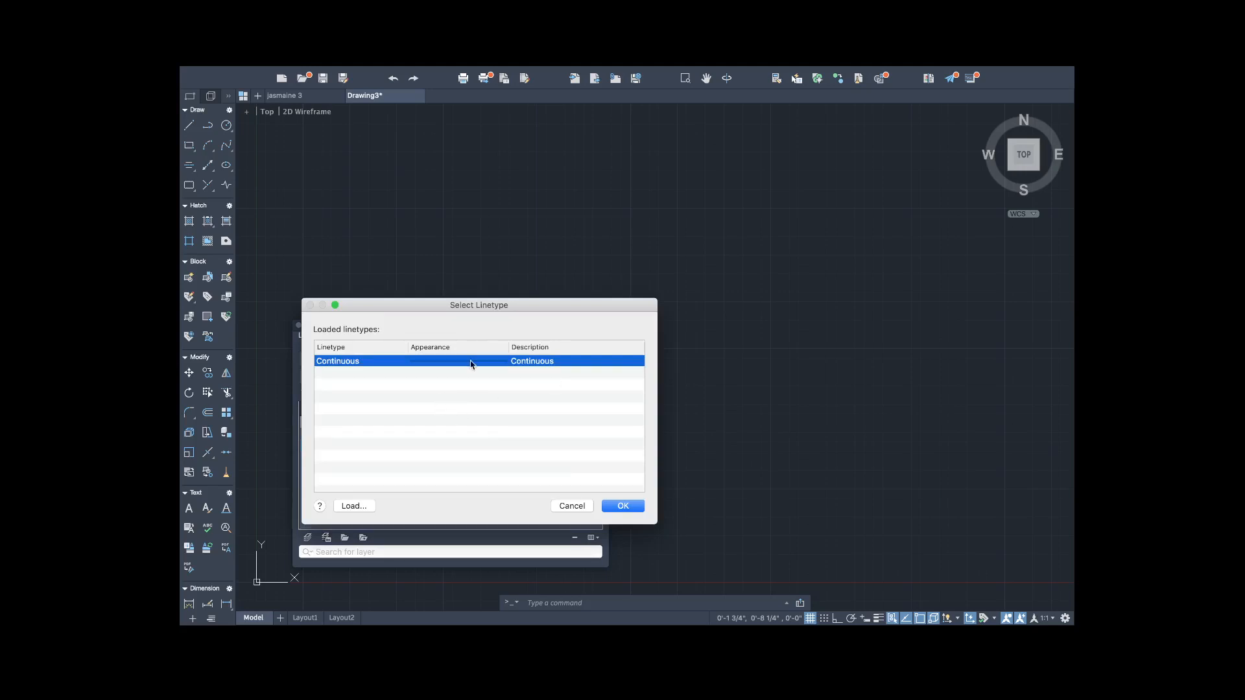
{"action": "left_click", "coordinate": [354, 506]}
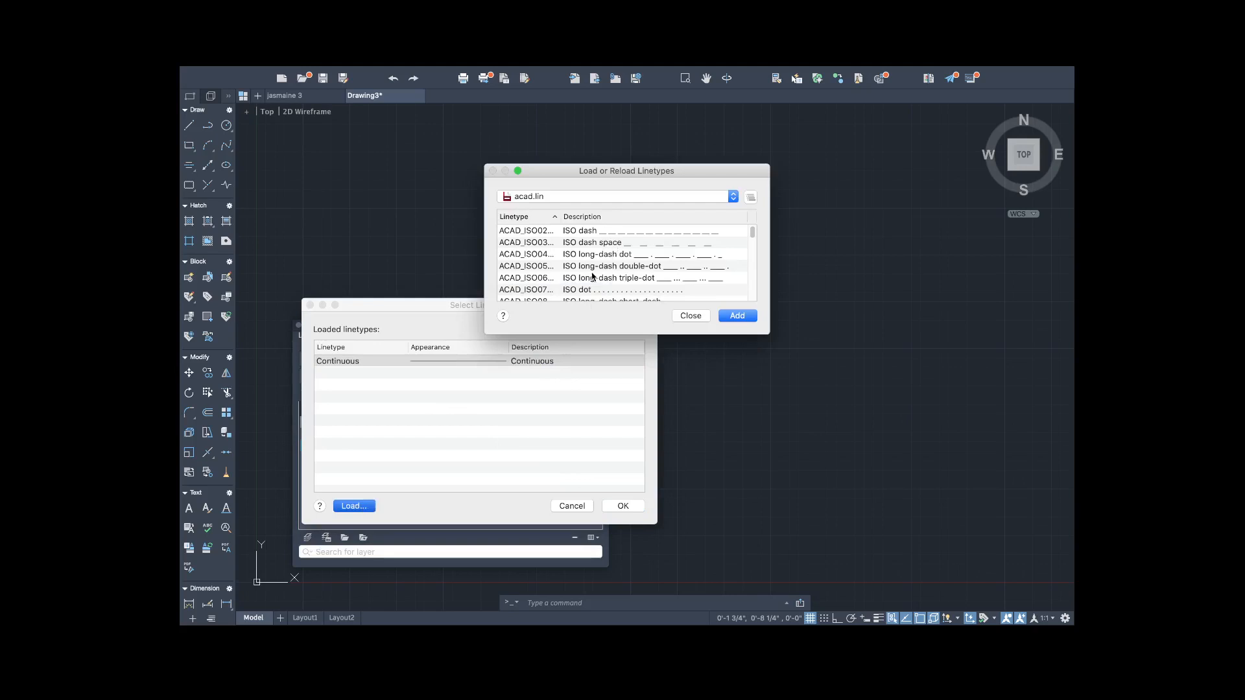
{"action": "scroll", "coordinate": [591, 276], "scroll_direction": "down", "scroll_amount": 10}
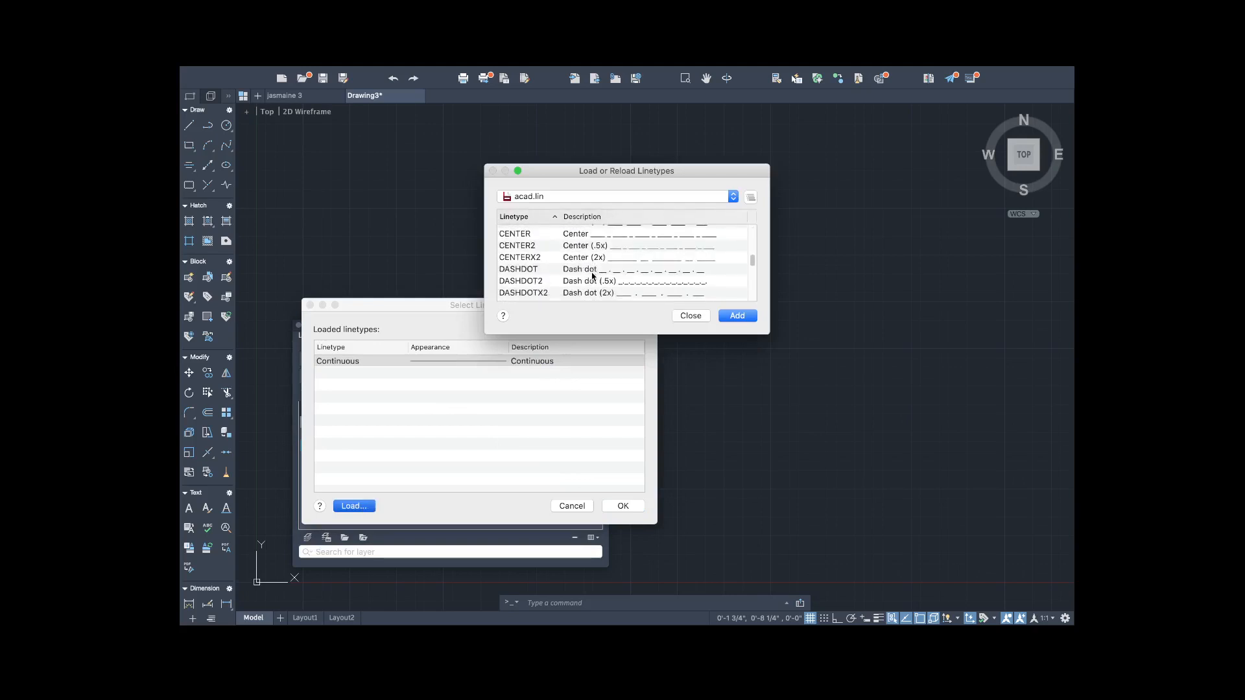
{"action": "scroll", "coordinate": [591, 276], "scroll_direction": "up", "scroll_amount": 1}
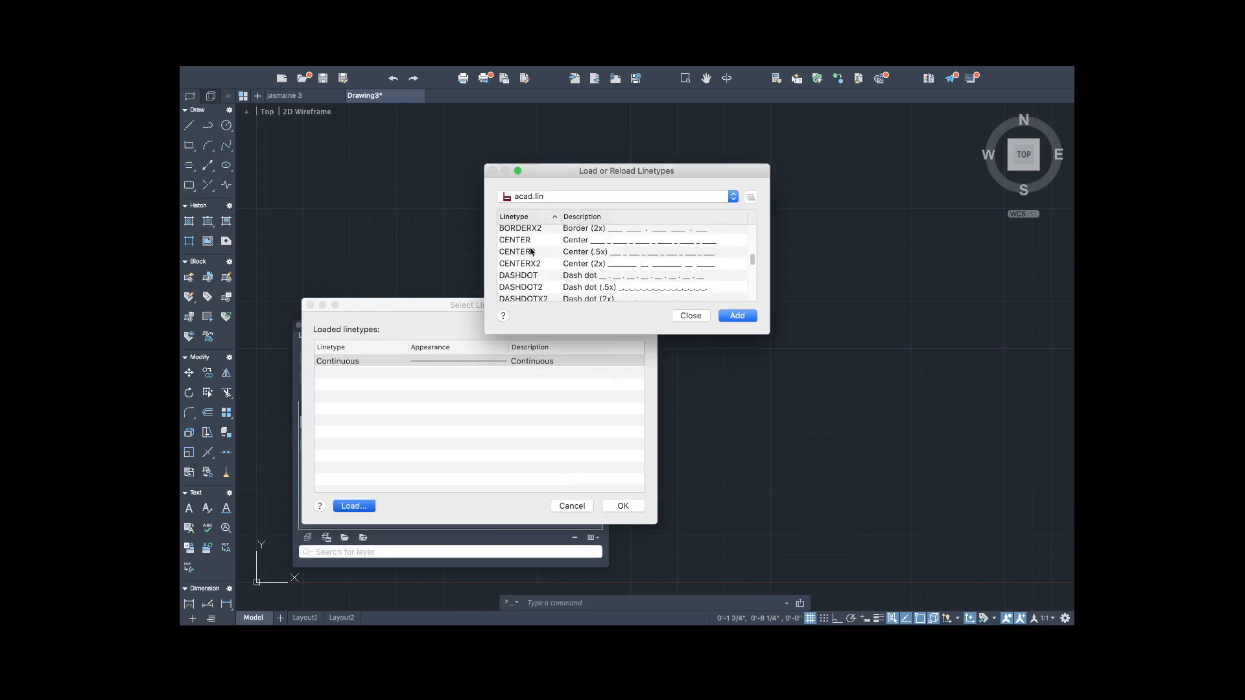
{"action": "left_click", "coordinate": [622, 241]}
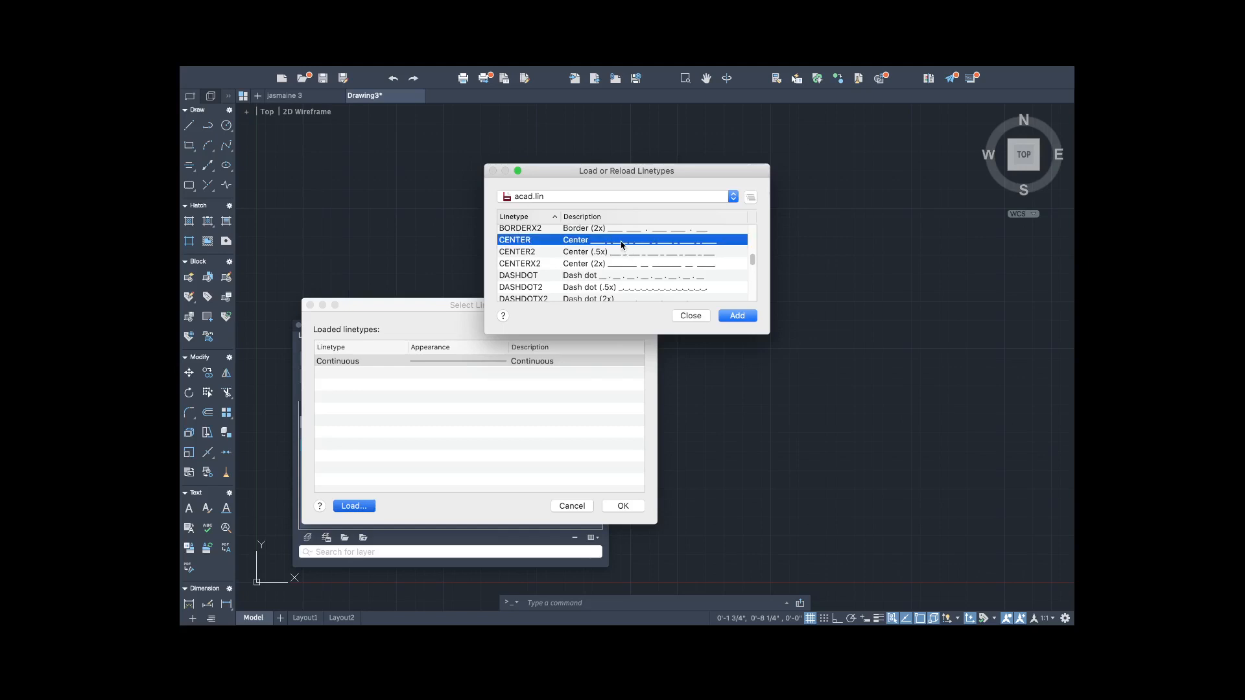
{"action": "left_click", "coordinate": [736, 316]}
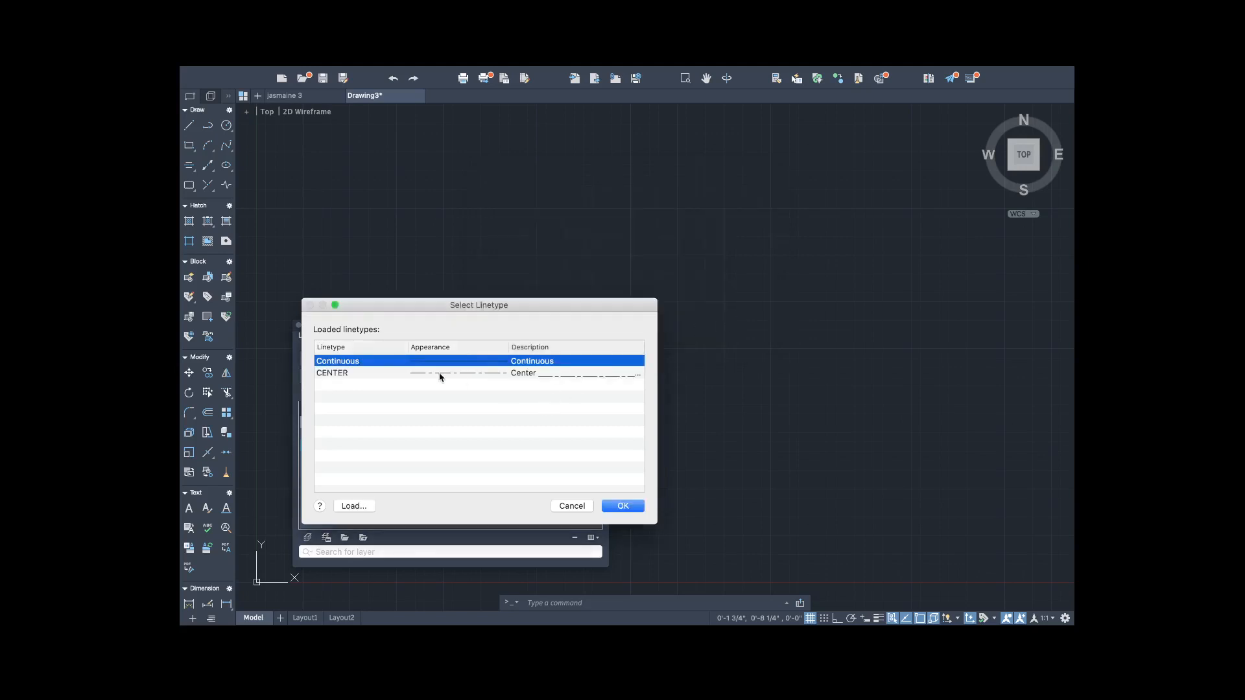
{"action": "left_click", "coordinate": [479, 375]}
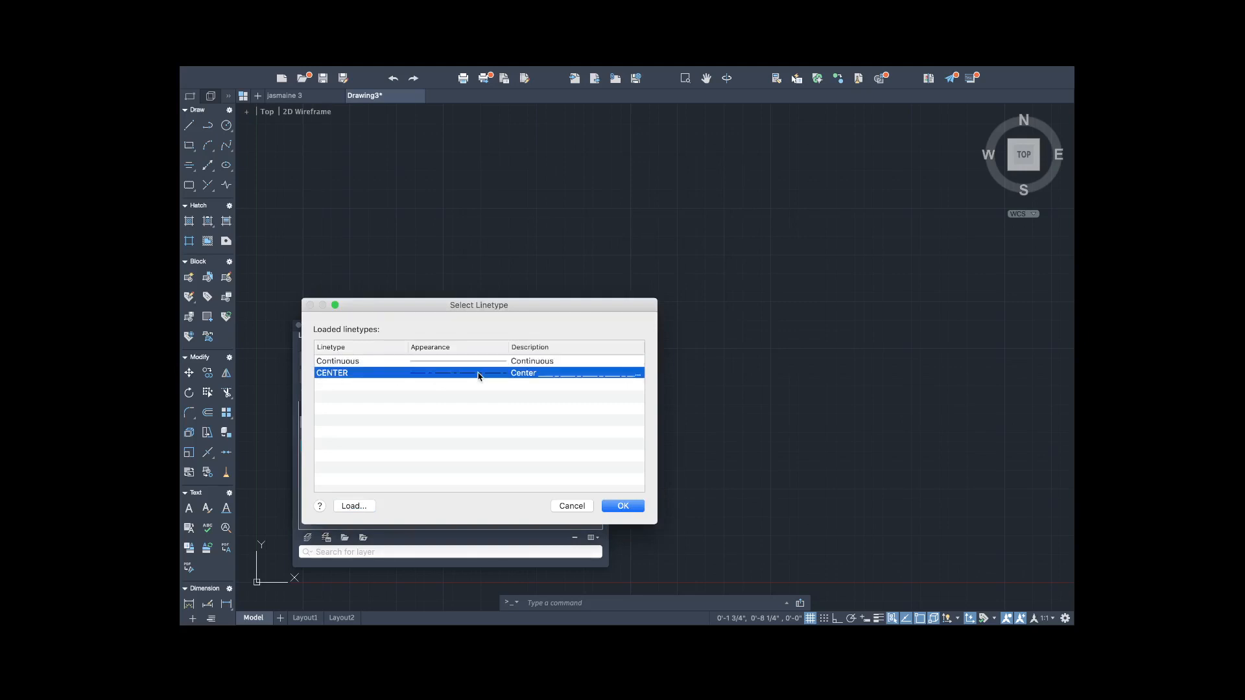
{"action": "double_click", "coordinate": [480, 374]}
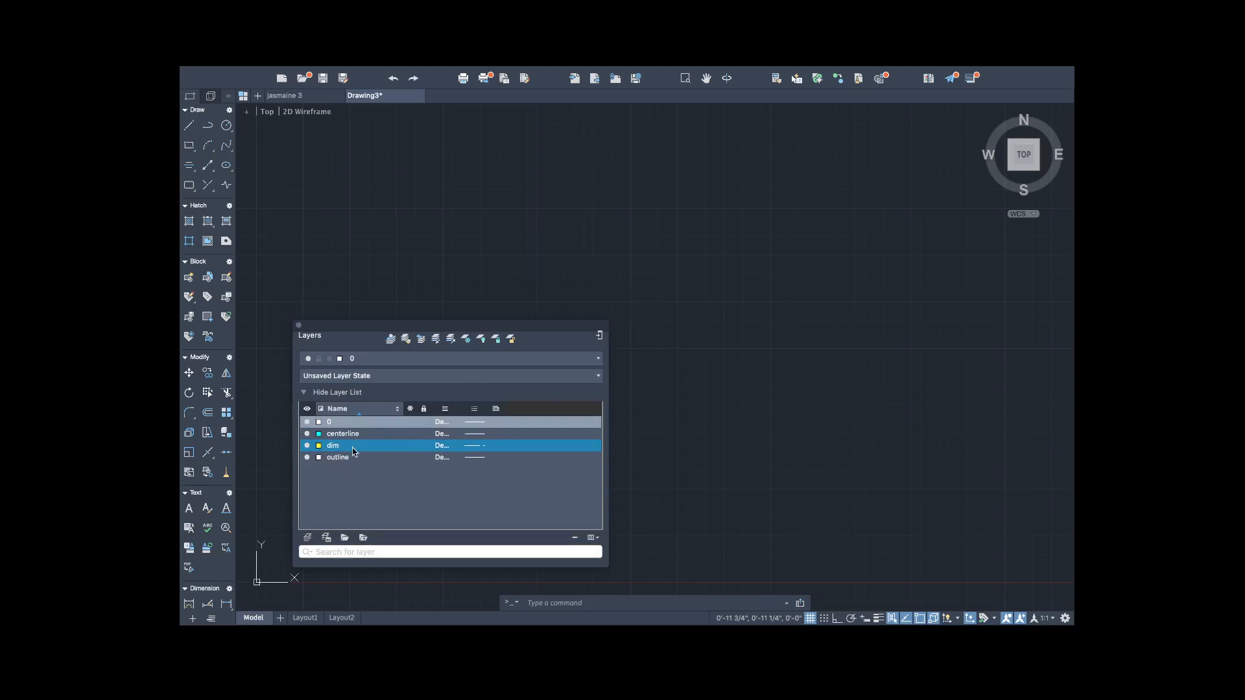
Set the dim layer's linetype to Continuous and the centerline layer's linetype to CENTER.
{"action": "left_click", "coordinate": [483, 449]}
{"action": "left_click", "coordinate": [496, 468]}
{"action": "left_click", "coordinate": [483, 436]}
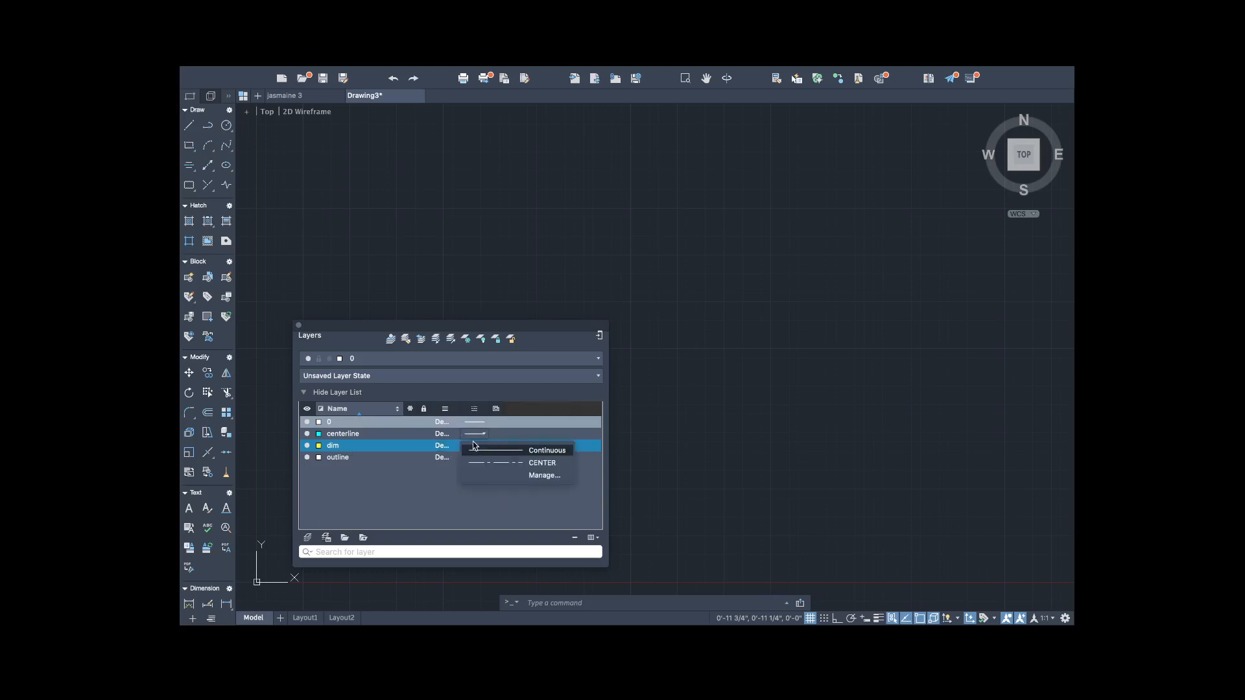
{"action": "left_click", "coordinate": [493, 462]}
Try the CENTER linetype on the outline layer, and set it back to Continuous.
{"action": "left_click", "coordinate": [485, 458]}
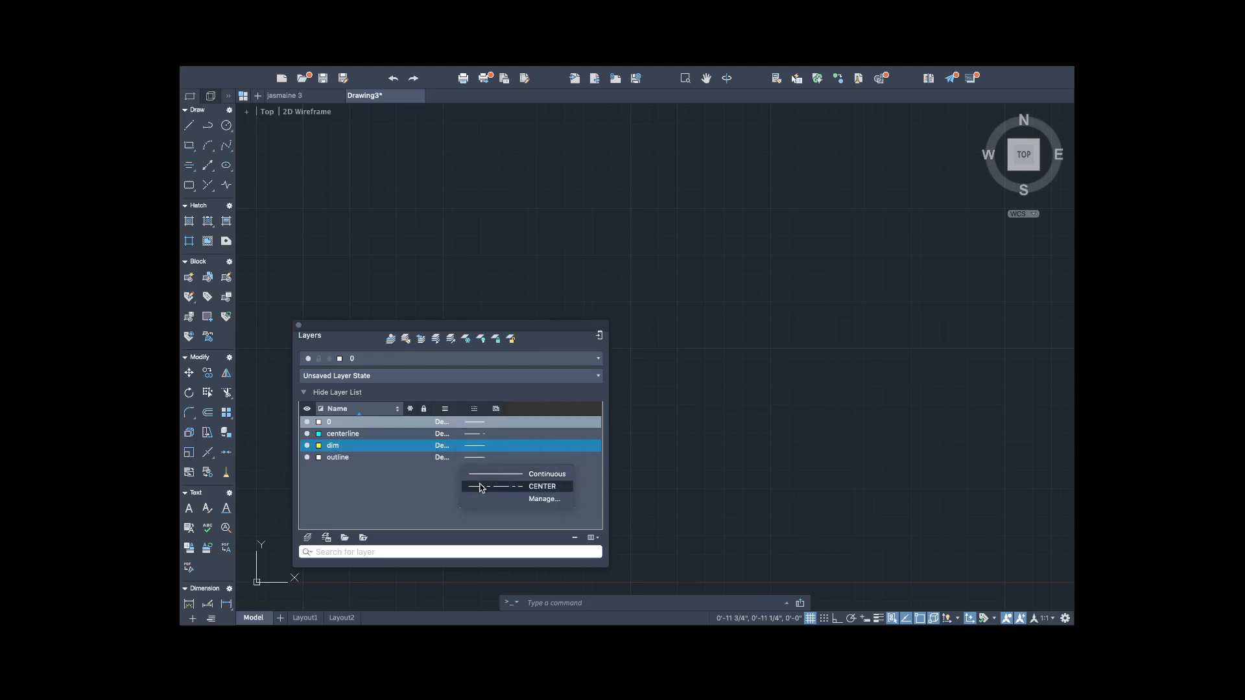
{"action": "left_click", "coordinate": [478, 476]}
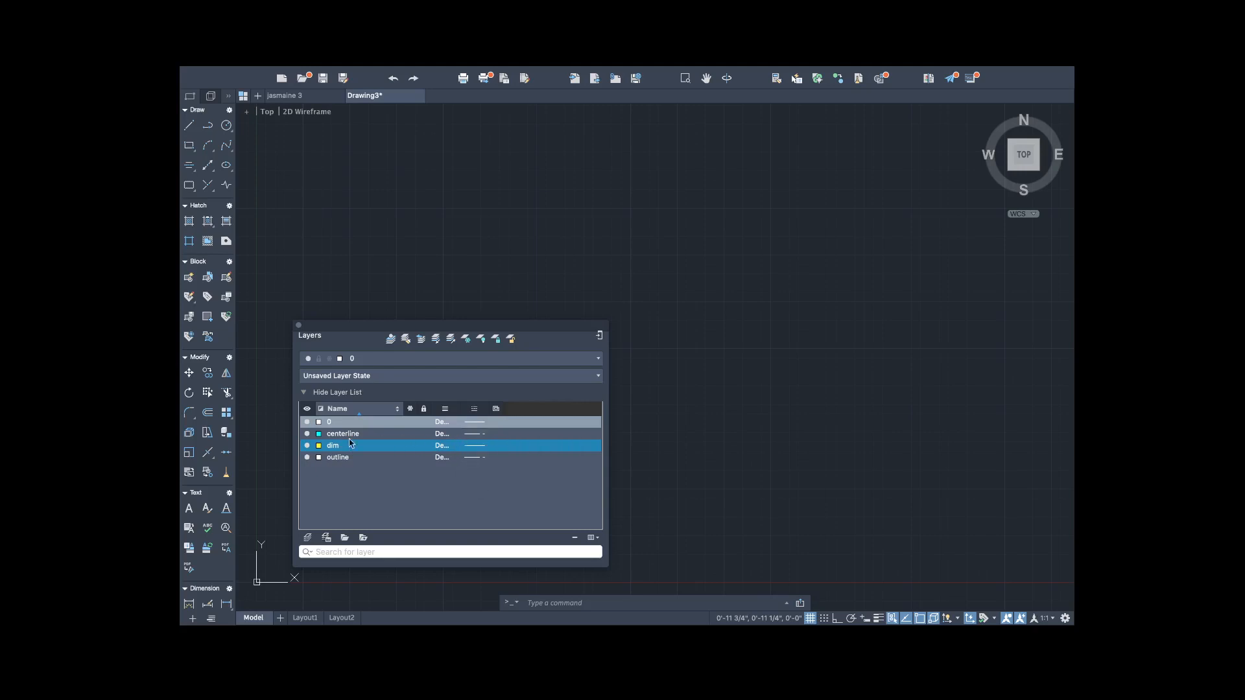
{"action": "left_click", "coordinate": [495, 461]}
{"action": "left_click", "coordinate": [499, 473]}
Choose the Continuous linetype for the dim layer again and close the layer list.
{"action": "left_click", "coordinate": [479, 446]}
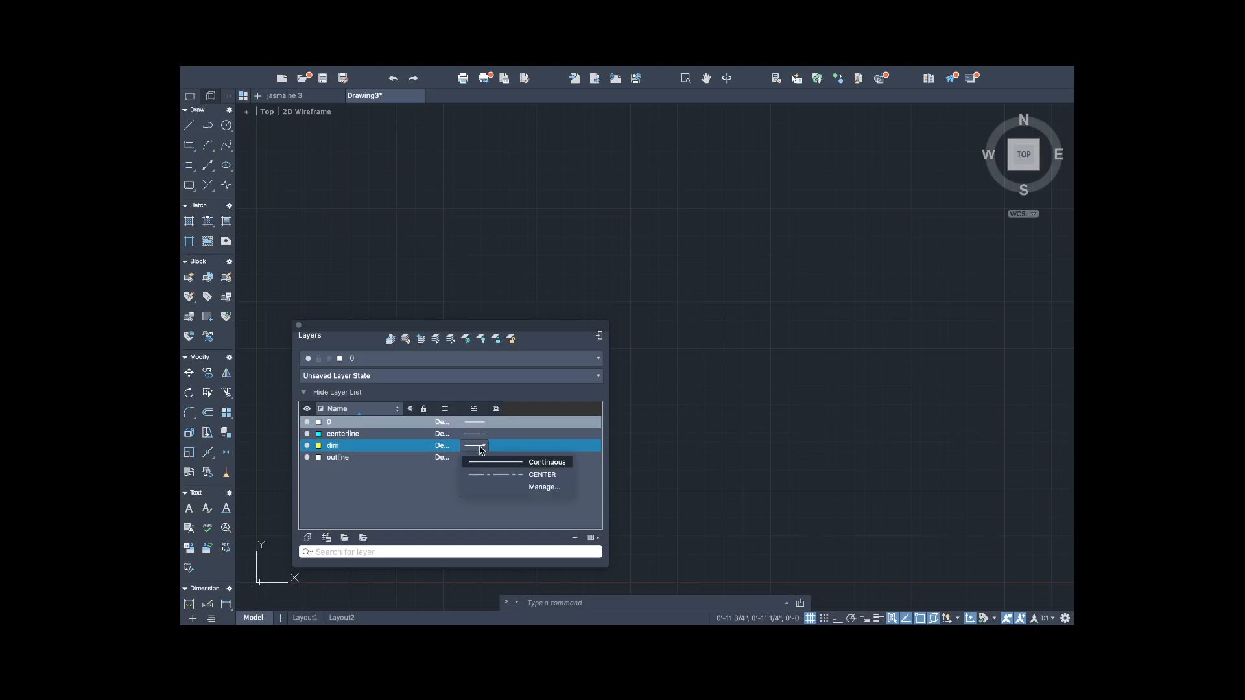
{"action": "left_click", "coordinate": [485, 464]}
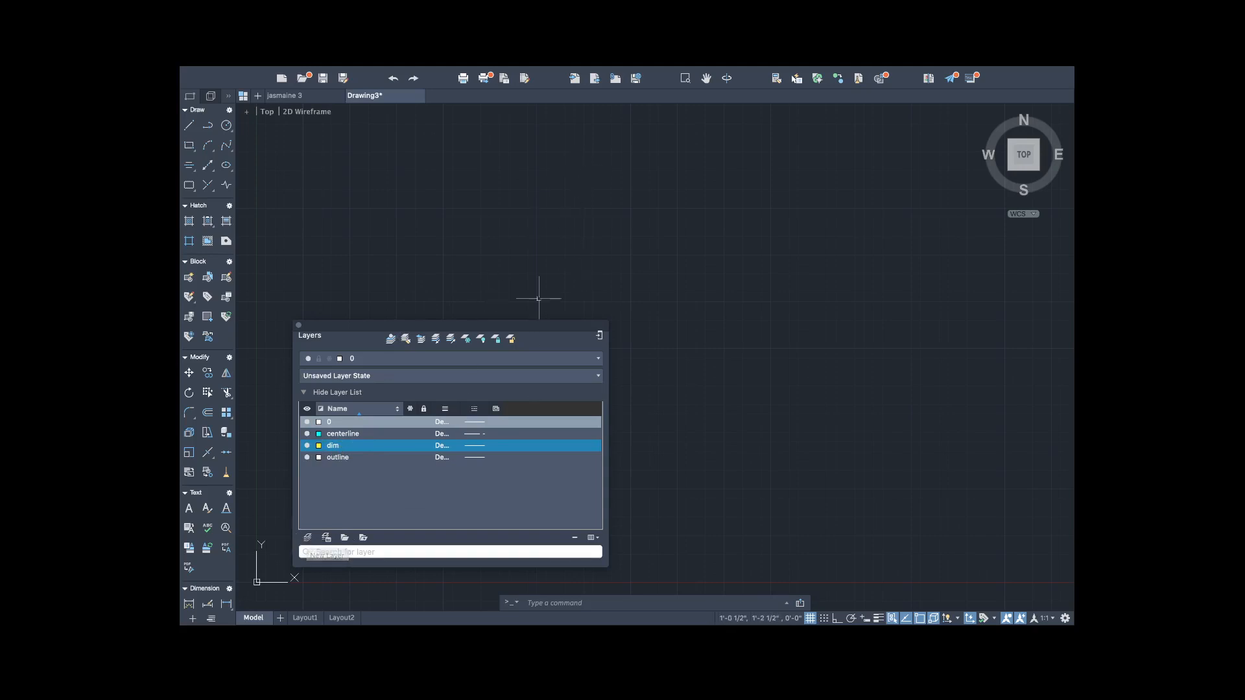
{"action": "left_click", "coordinate": [298, 326]}
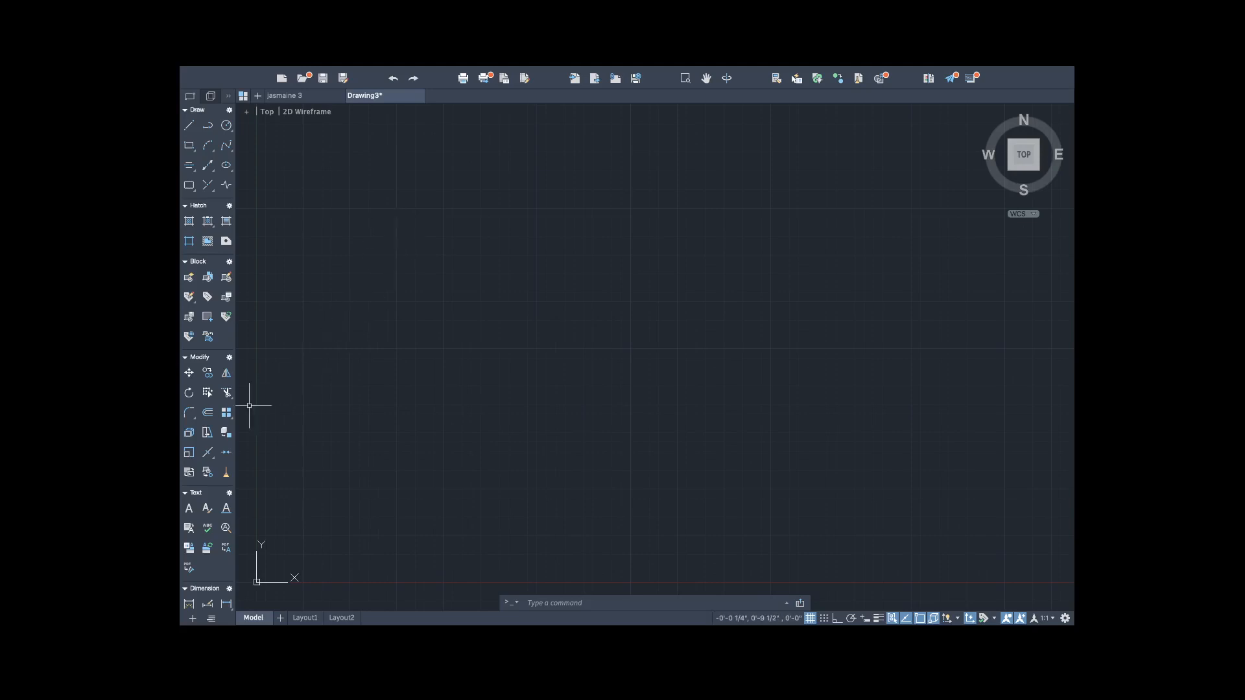
Open the Dimension Style Manager, move it nearer the middle of the drawing, and open the Standard style for modification.
{"action": "mouse_move", "coordinate": [351, 69]}
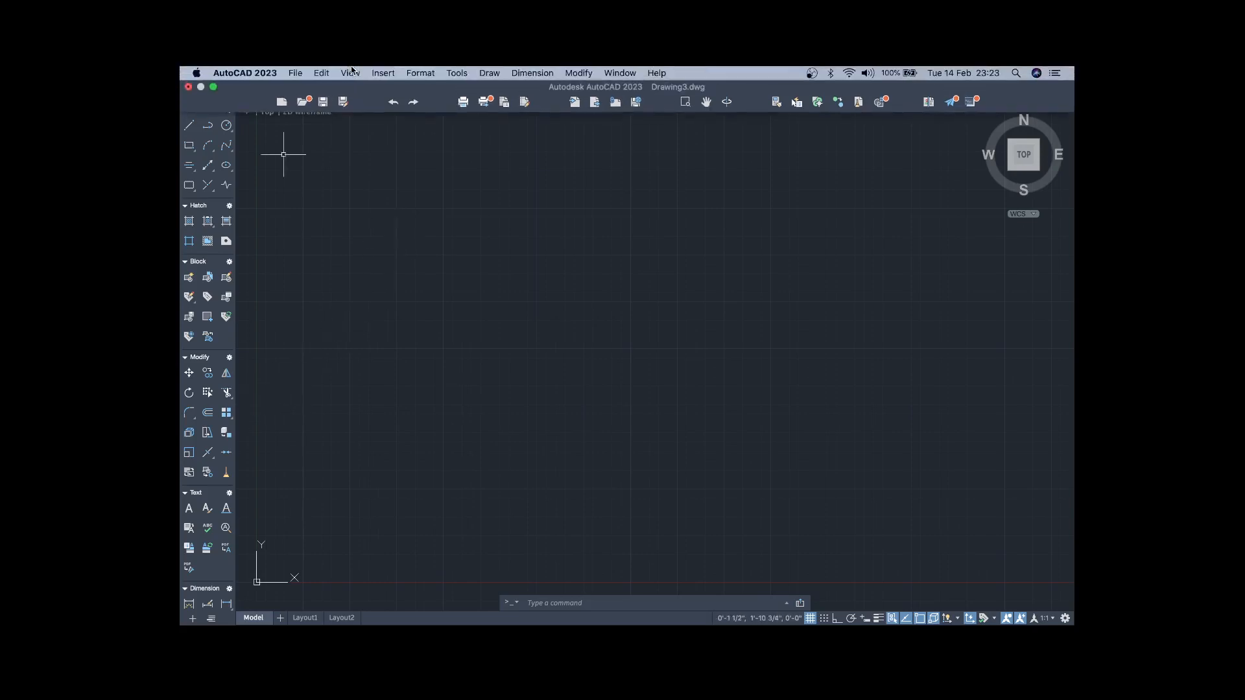
{"action": "left_click", "coordinate": [429, 74]}
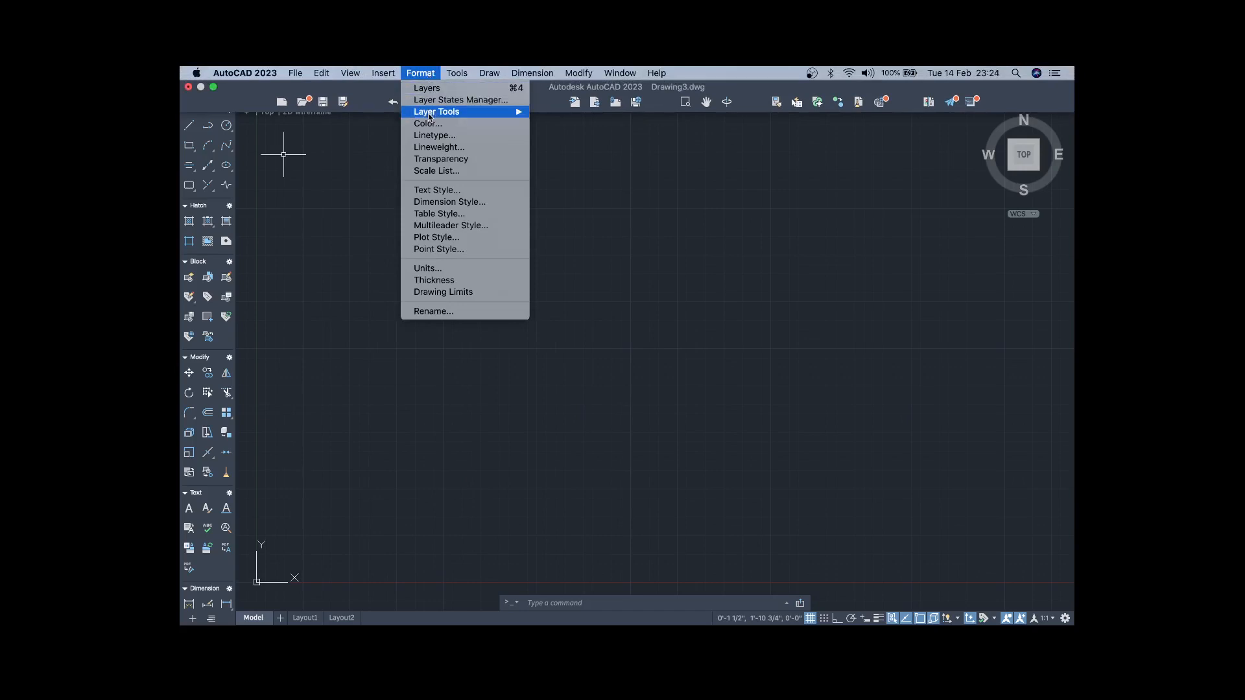
{"action": "left_click", "coordinate": [429, 203]}
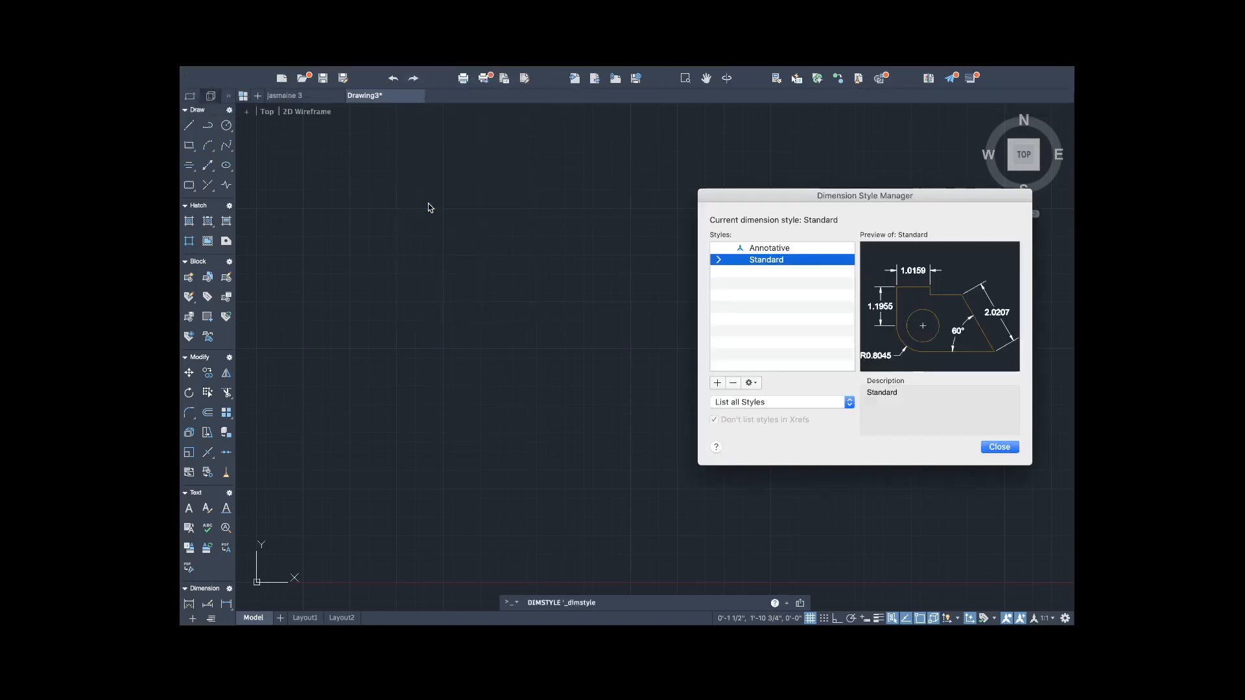
{"action": "left_click_drag", "start_coordinate": [759, 196], "coordinate": [519, 162]}
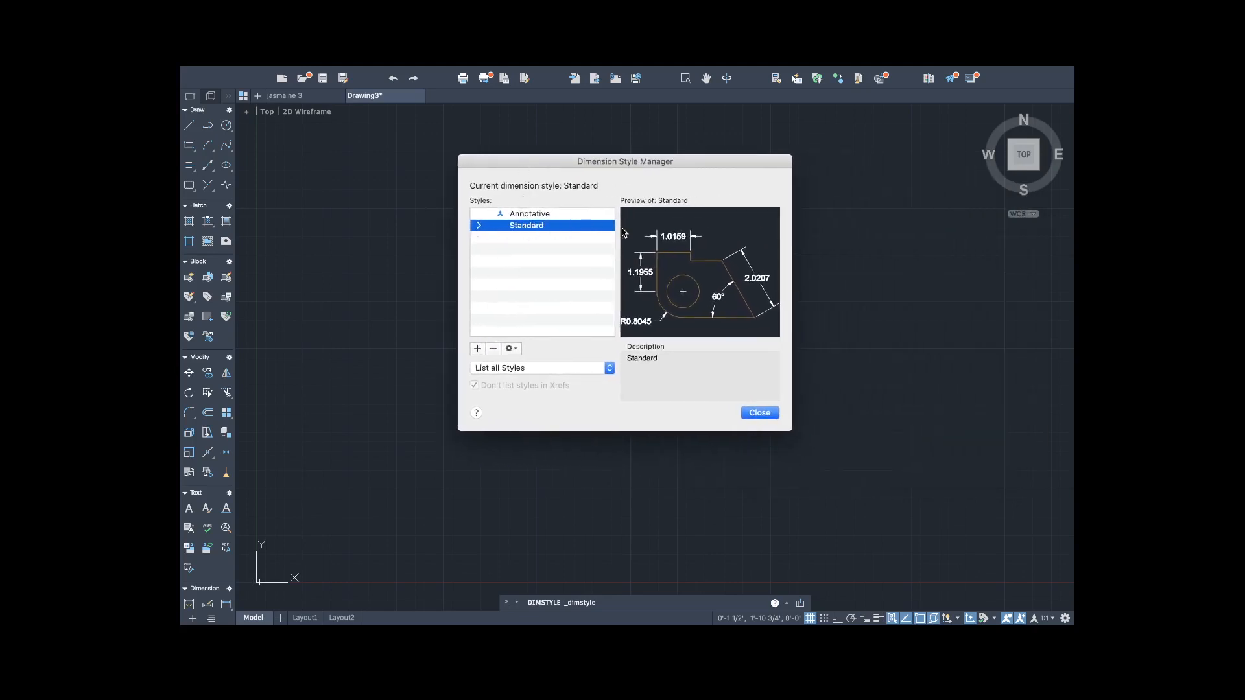
{"action": "left_click", "coordinate": [511, 350]}
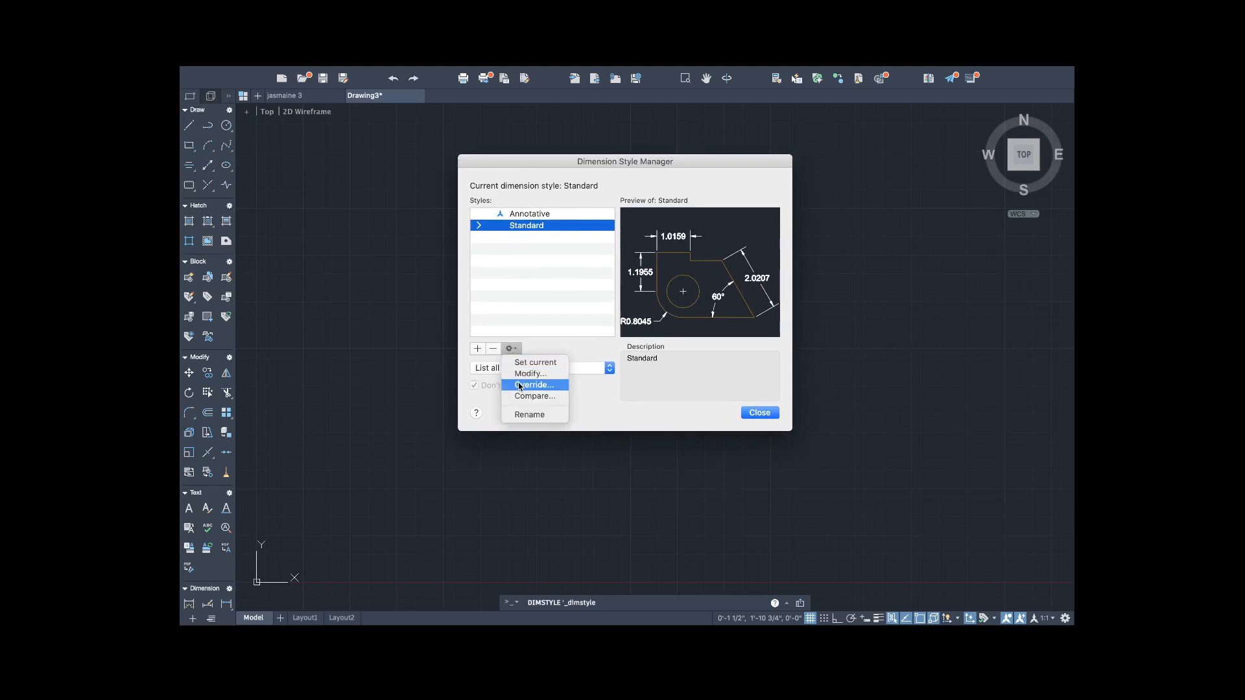
{"action": "left_click", "coordinate": [511, 350]}
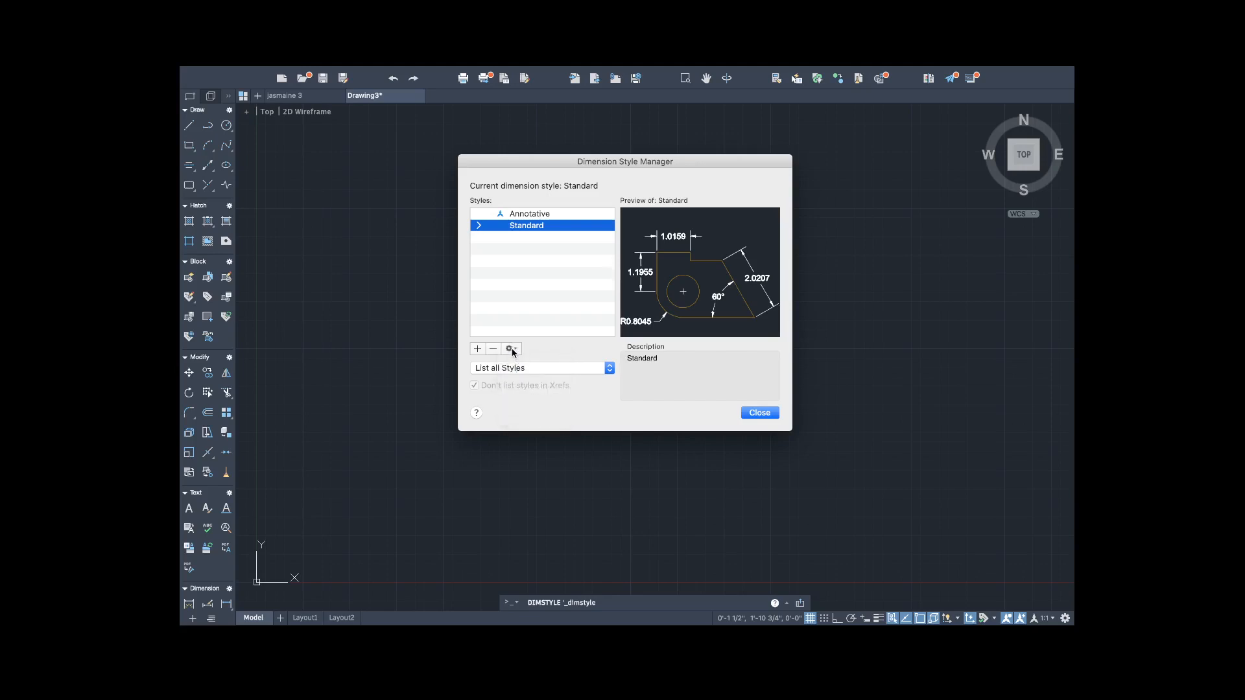
{"action": "left_click", "coordinate": [512, 351]}
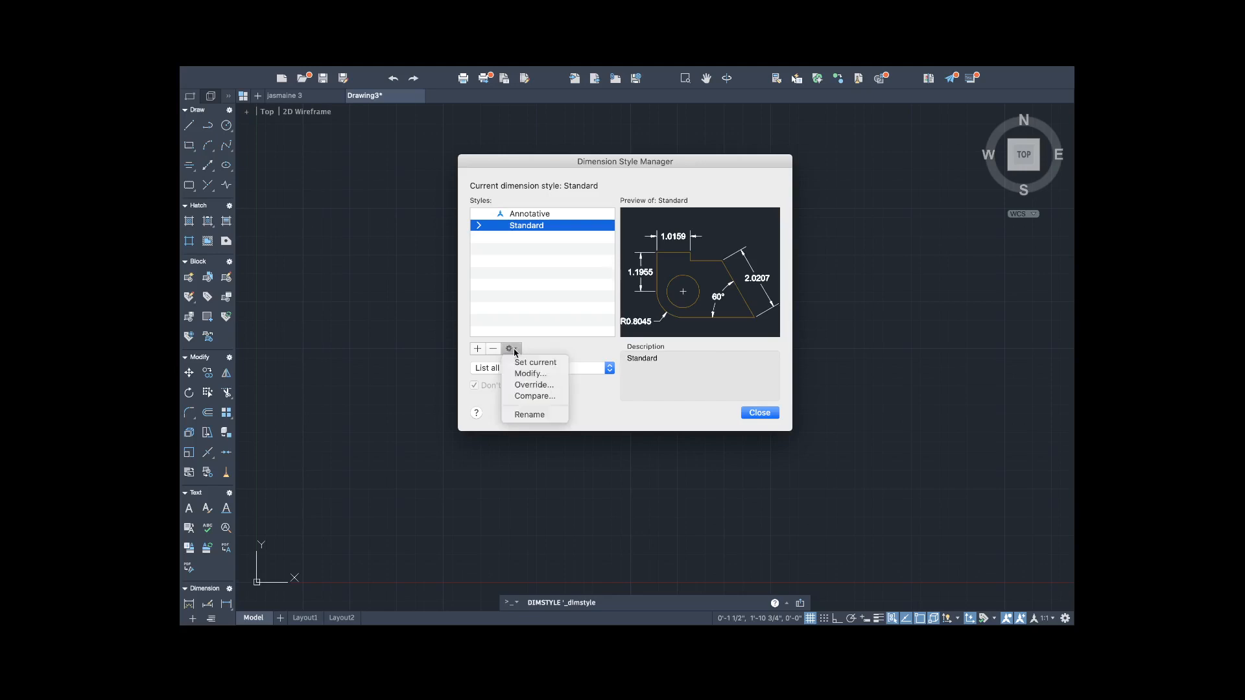
{"action": "left_click", "coordinate": [523, 374]}
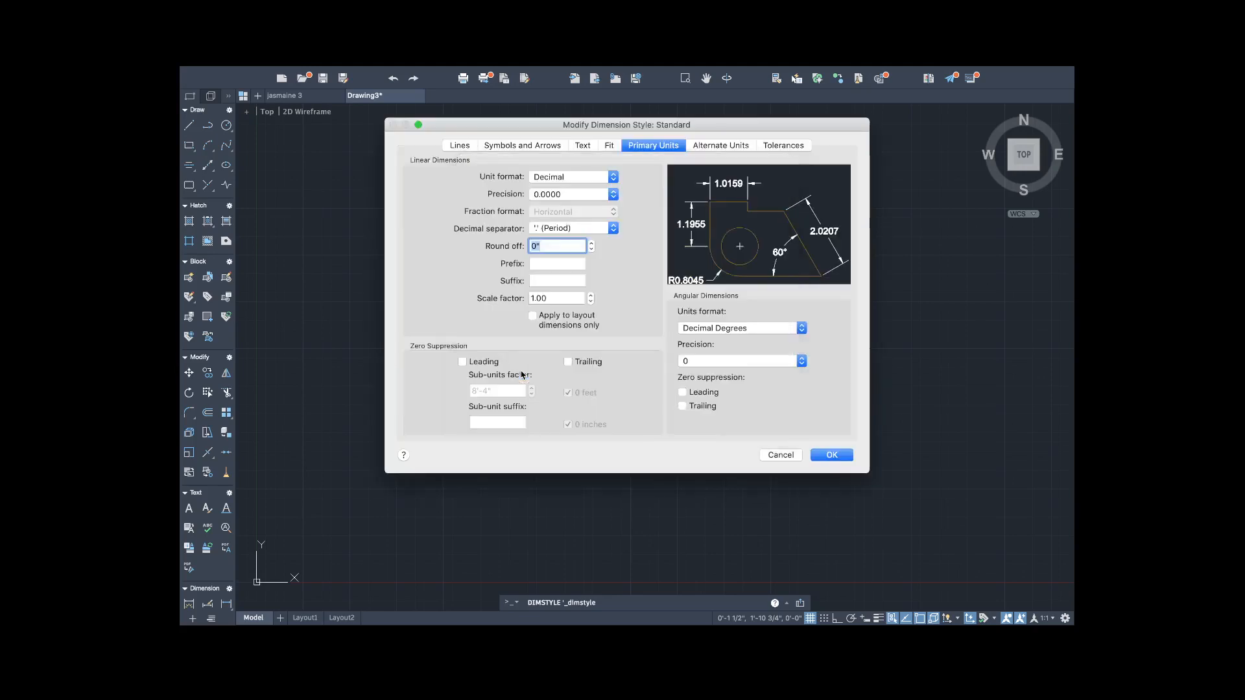
Set the Standard style's baseline spacing to 3" and the extension beyond dimension lines to 0".
{"action": "left_click", "coordinate": [458, 147]}
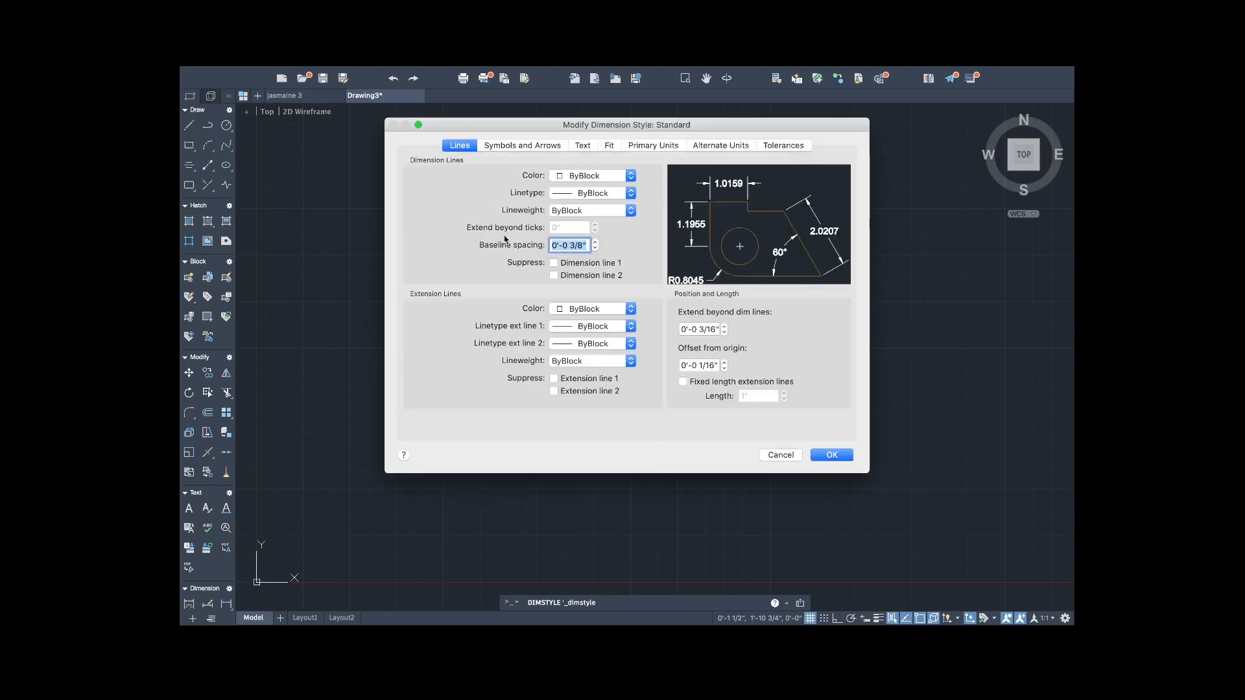
{"action": "left_click", "coordinate": [595, 249]}
{"action": "type", "text": "3\""}
{"action": "left_click", "coordinate": [724, 331]}
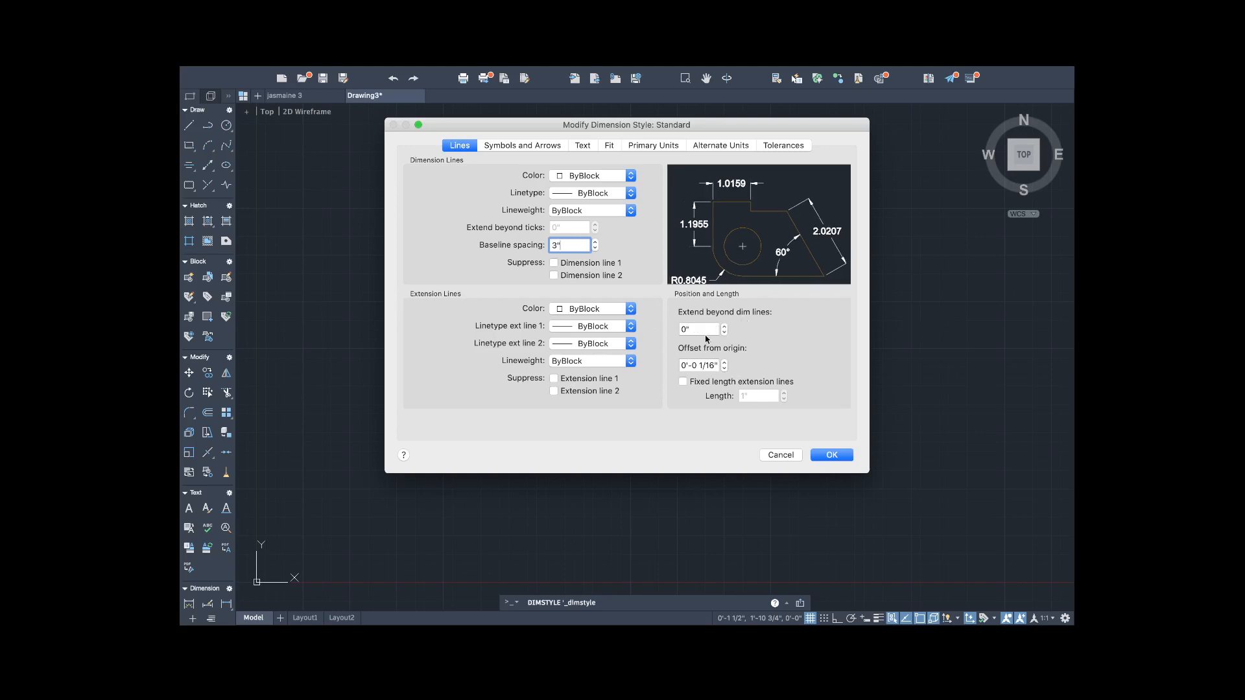
Set the extension lines' offset from origin to 3" in the Standard dimension style.
{"action": "left_click", "coordinate": [724, 368]}
{"action": "left_click", "coordinate": [686, 365]}
{"action": "key", "text": "BackSpace"}
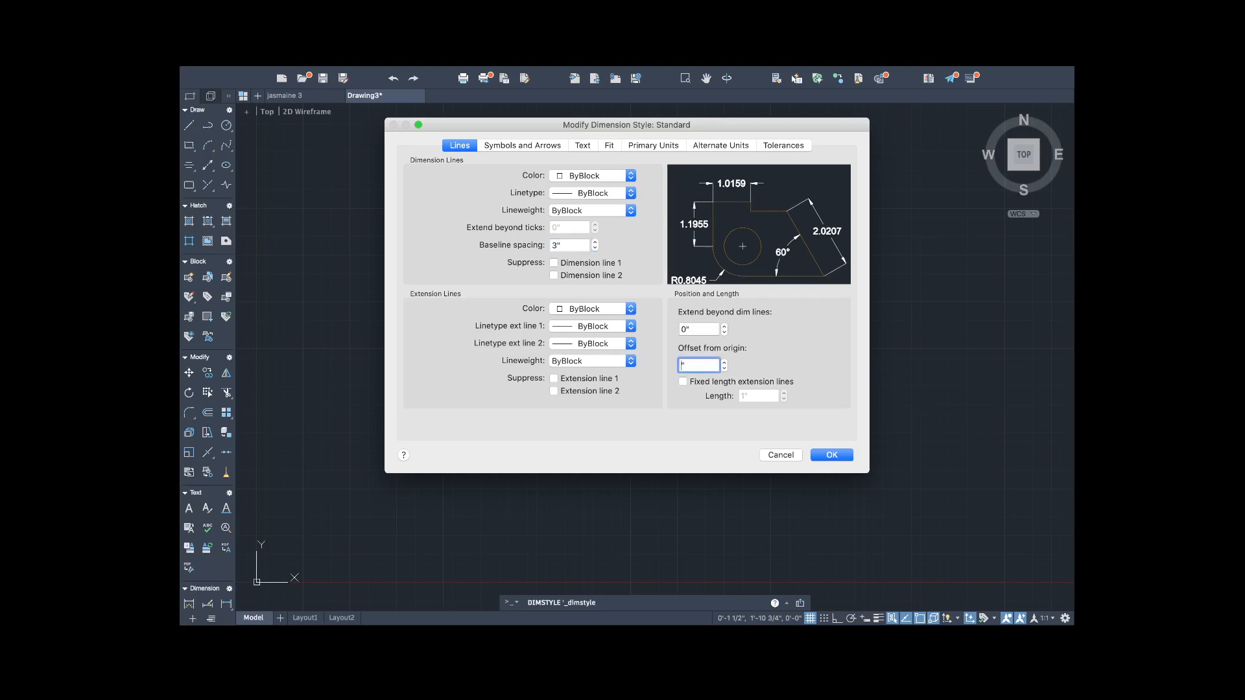
{"action": "type", "text": "3"}
Set both the arrow size and the dimension break size of the Standard style to 3".
{"action": "left_click", "coordinate": [522, 145]}
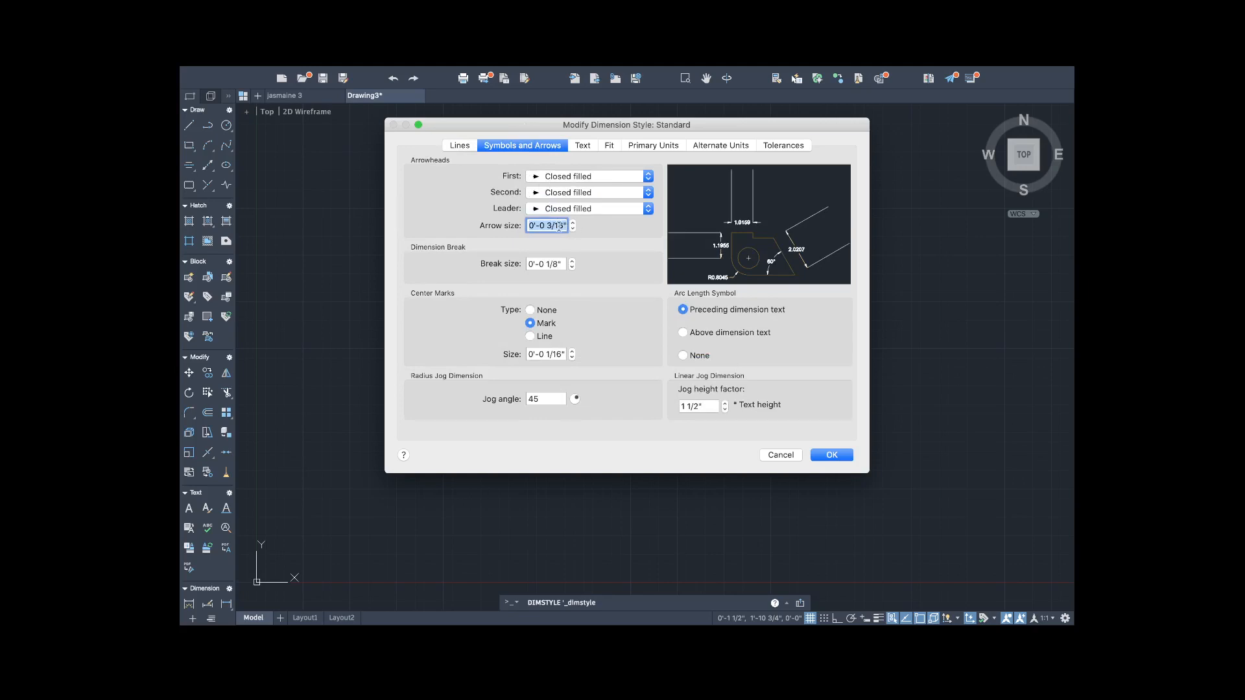
{"action": "type", "text": "3\""}
{"action": "left_click", "coordinate": [572, 267]}
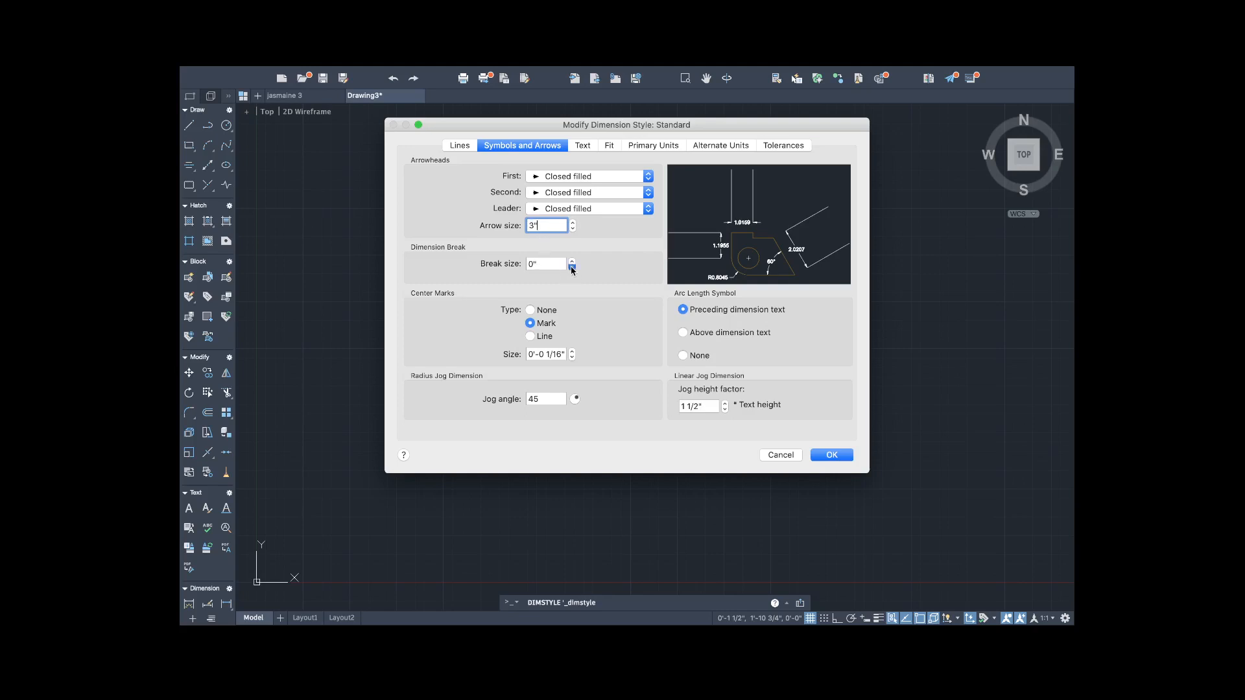
{"action": "left_click", "coordinate": [534, 265]}
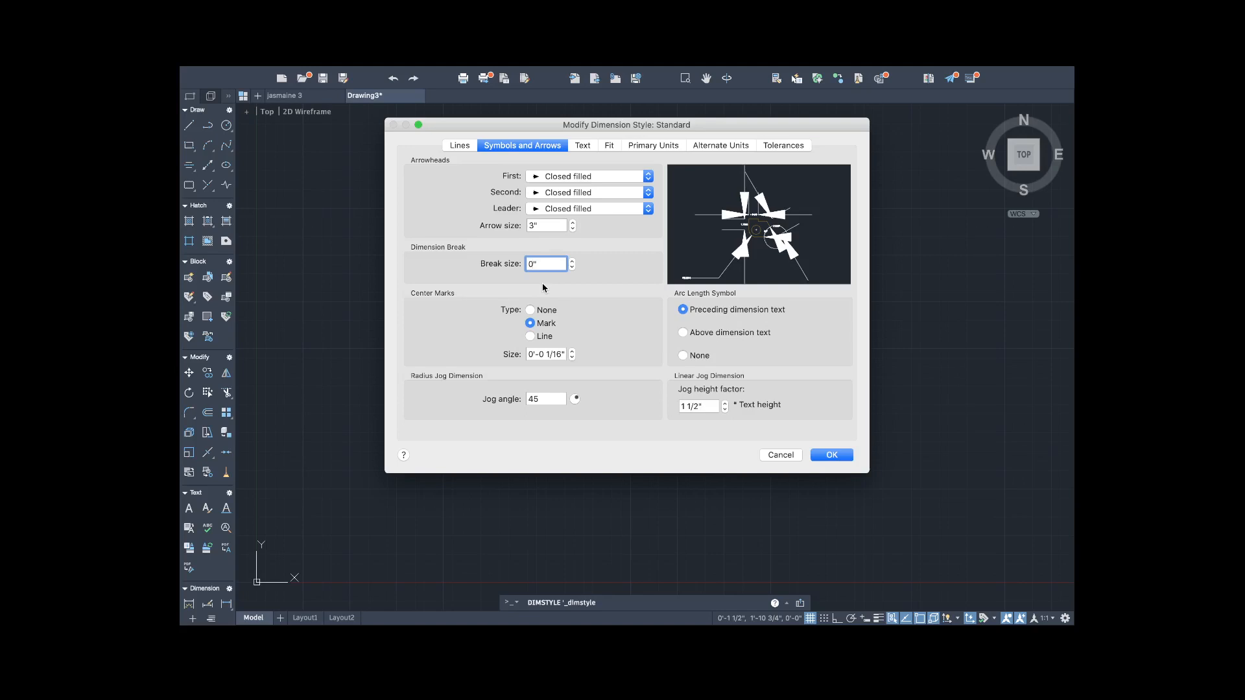
{"action": "type", "text": "3"}
{"action": "left_click", "coordinate": [533, 266]}
{"action": "key", "text": "BackSpace"}
{"action": "key", "text": "BackSpace"}
{"action": "left_click", "coordinate": [547, 227]}
Reduce the center mark size to 0" and accept the changes to the Standard style.
{"action": "left_click", "coordinate": [571, 358]}
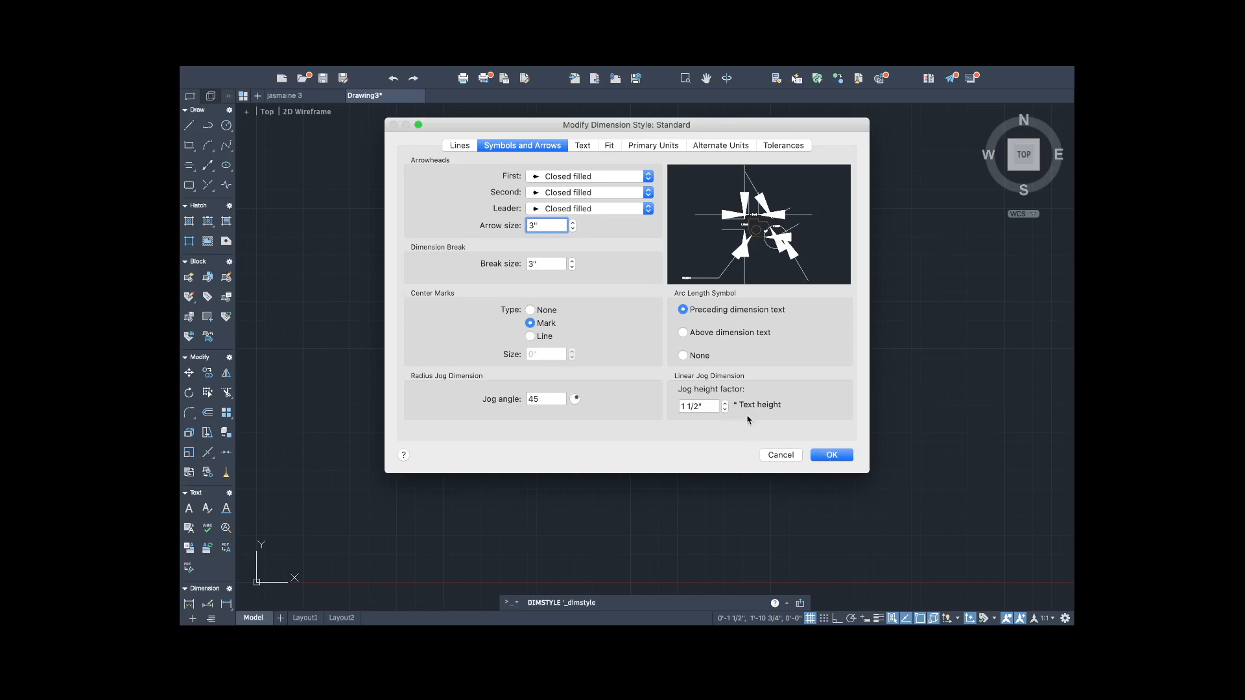
{"action": "left_click", "coordinate": [832, 456]}
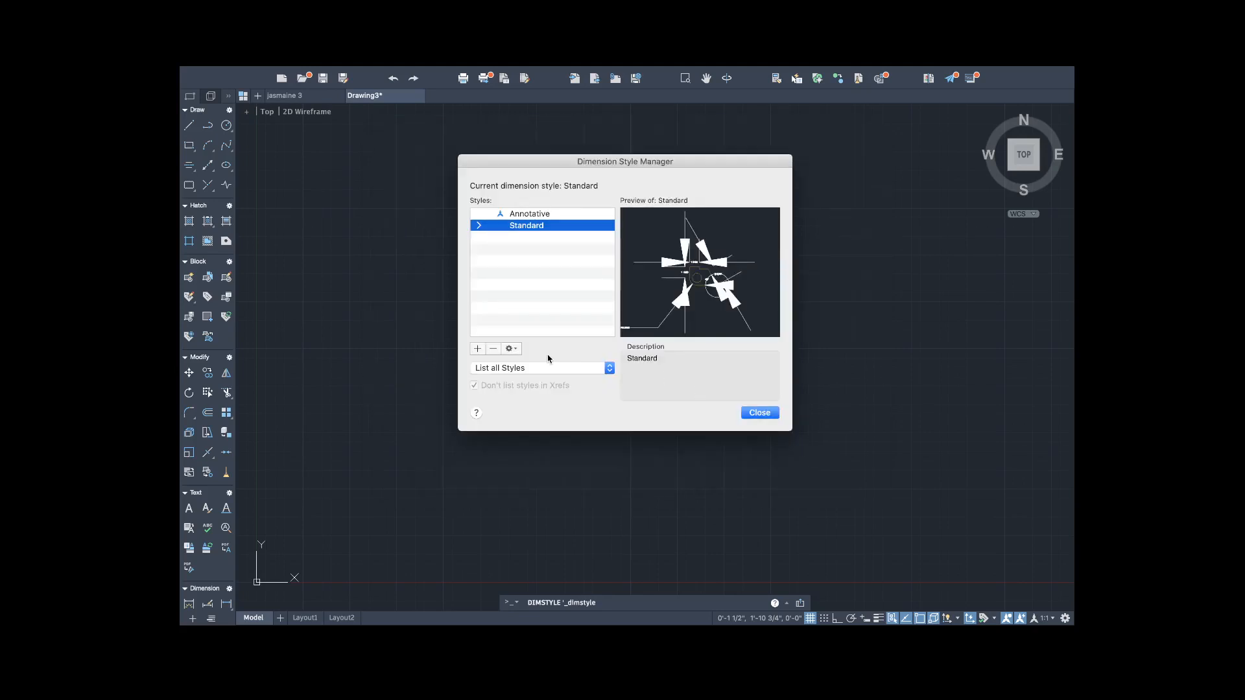
Reopen the Standard dimension style for modification and set its text height to 3".
{"action": "left_click", "coordinate": [511, 350]}
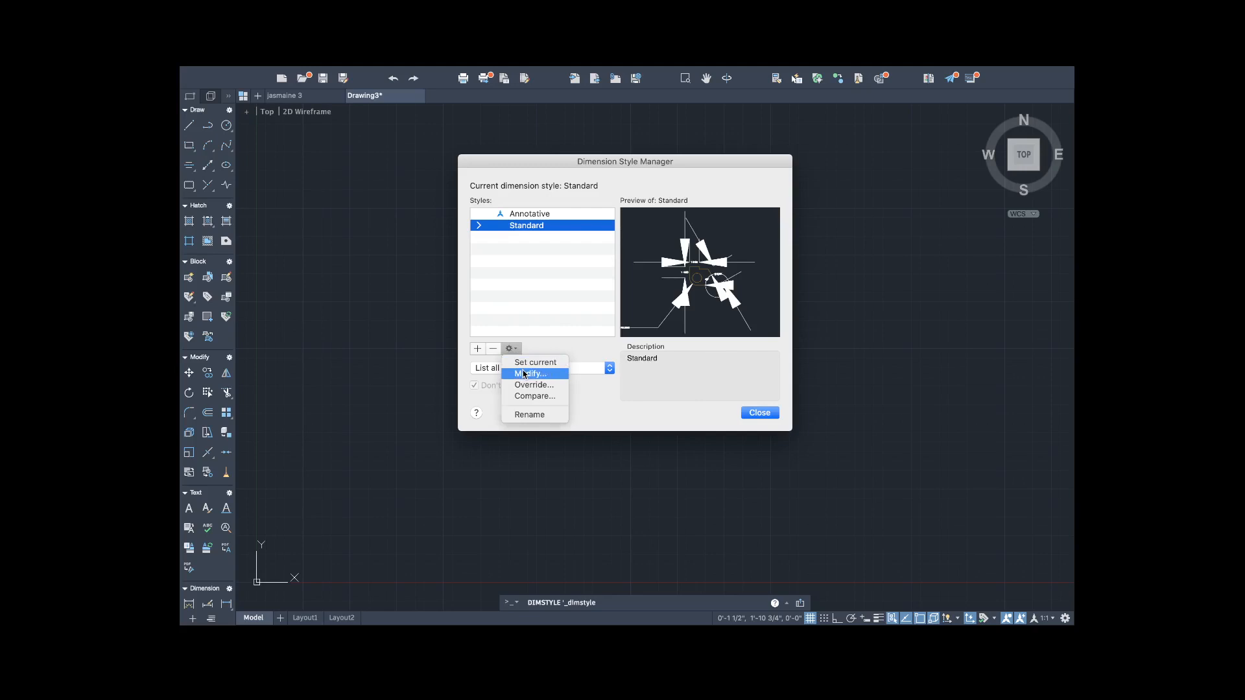
{"action": "left_click", "coordinate": [525, 374]}
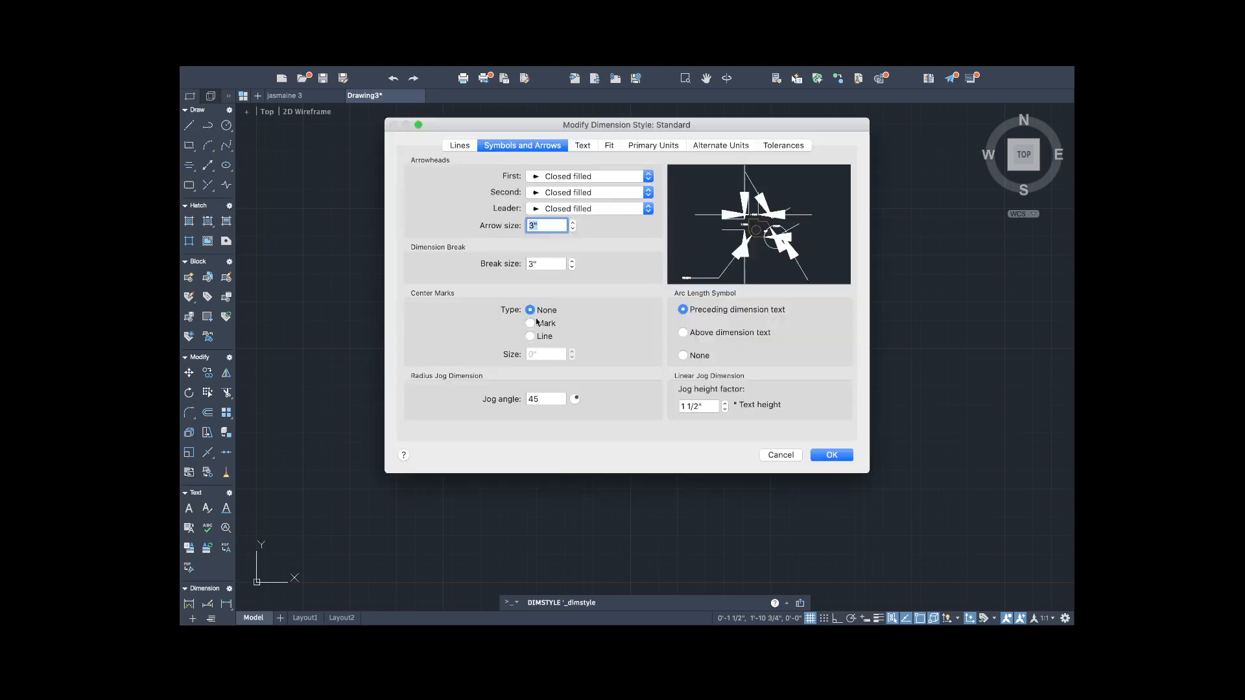
{"action": "left_click", "coordinate": [582, 145]}
{"action": "left_click", "coordinate": [585, 228]}
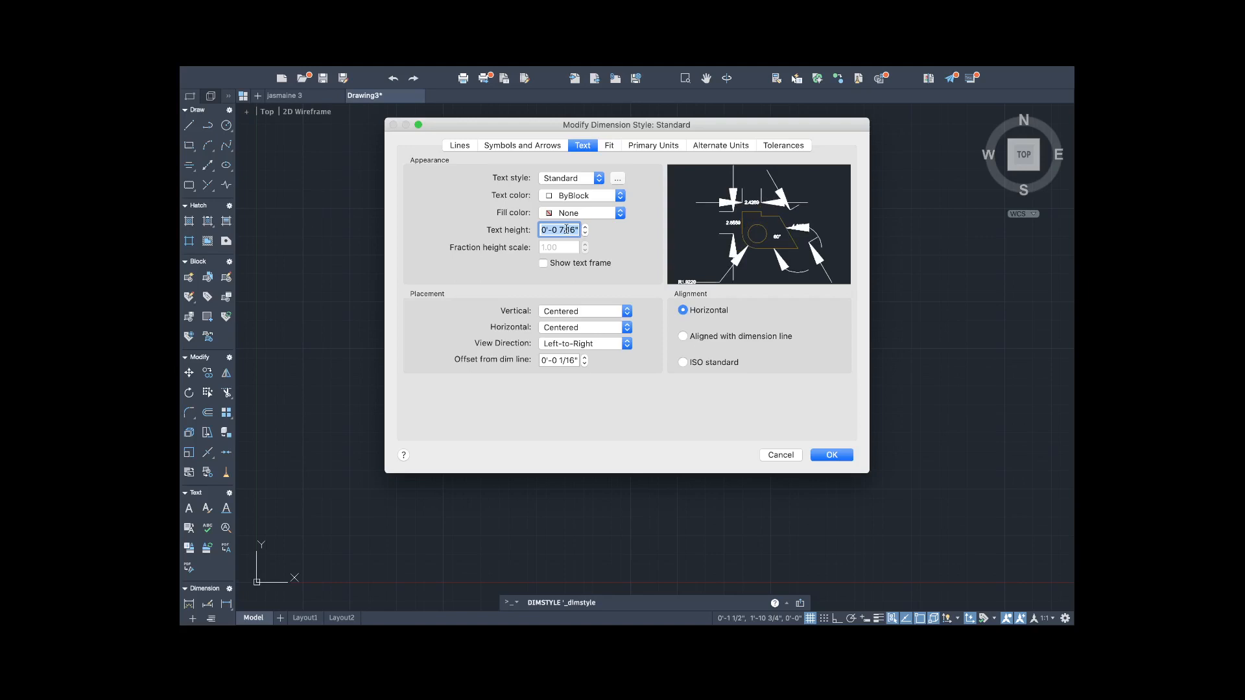
{"action": "type", "text": "3\""}
Set the text's offset from the dimension line to 3" in the Standard dimension style.
{"action": "left_click", "coordinate": [584, 358]}
{"action": "left_click_drag", "start_coordinate": [576, 361], "coordinate": [536, 364]}
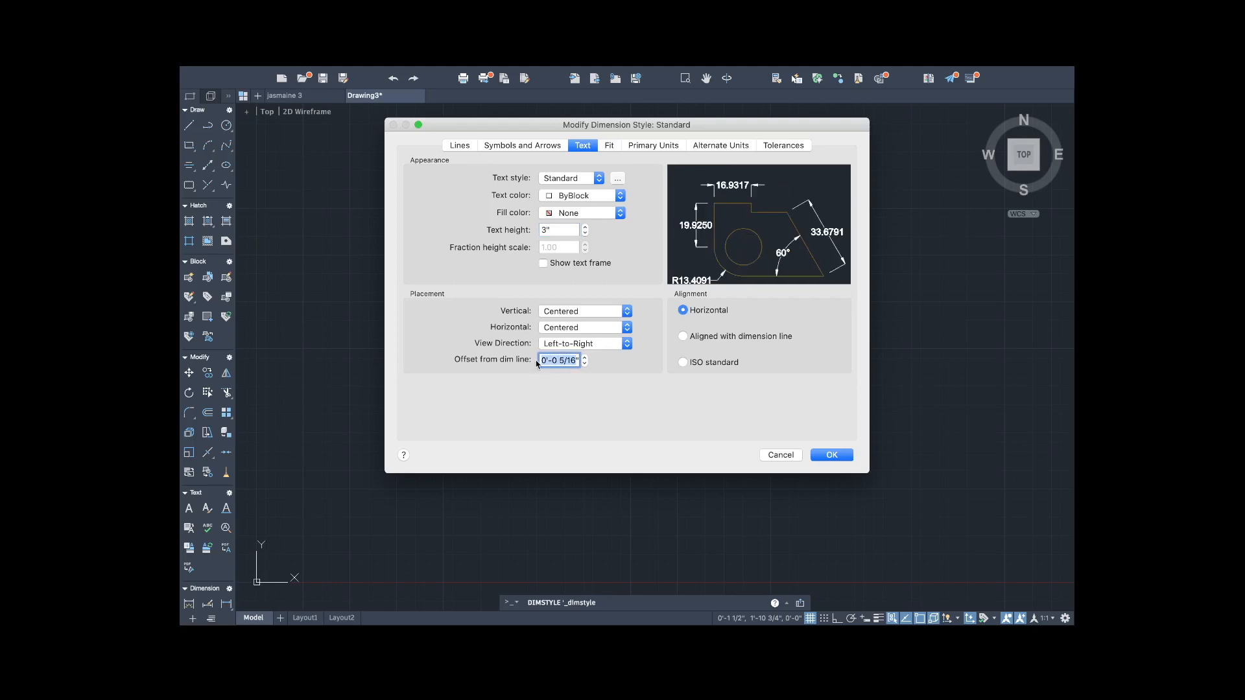
{"action": "type", "text": "3"}
Set the fit options to move text outside the extension lines first and place text over the dimension line with a leader.
{"action": "left_click", "coordinate": [608, 146]}
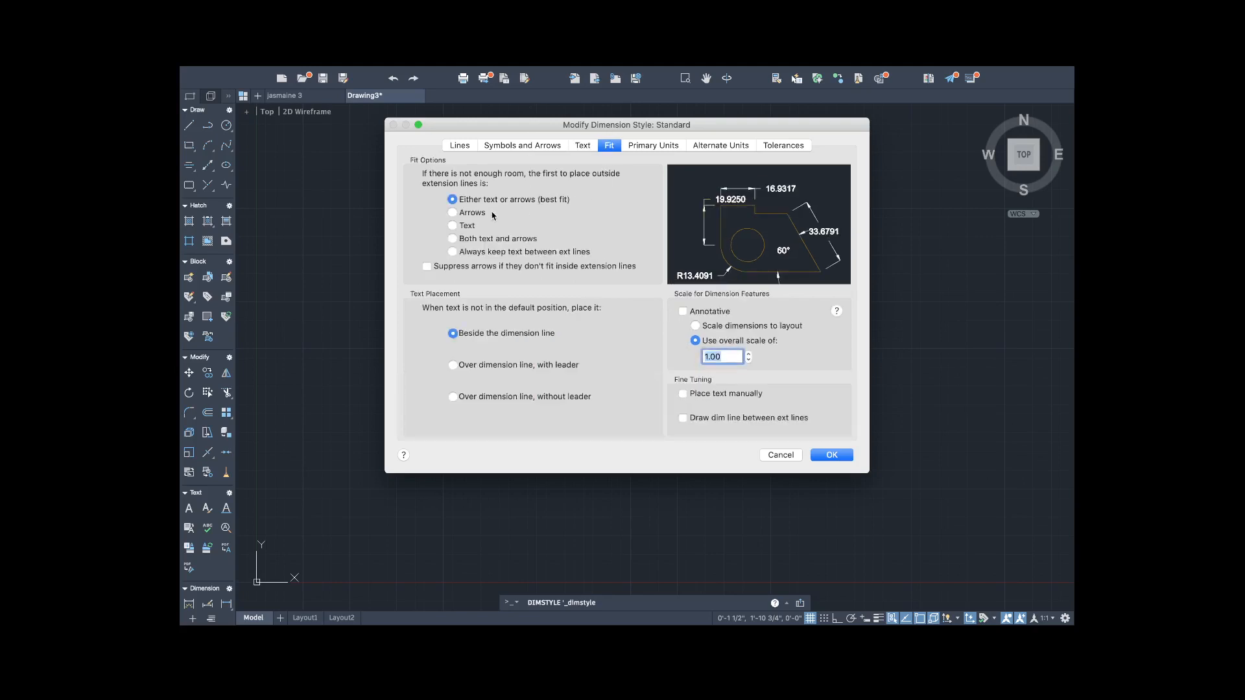
{"action": "left_click", "coordinate": [453, 214]}
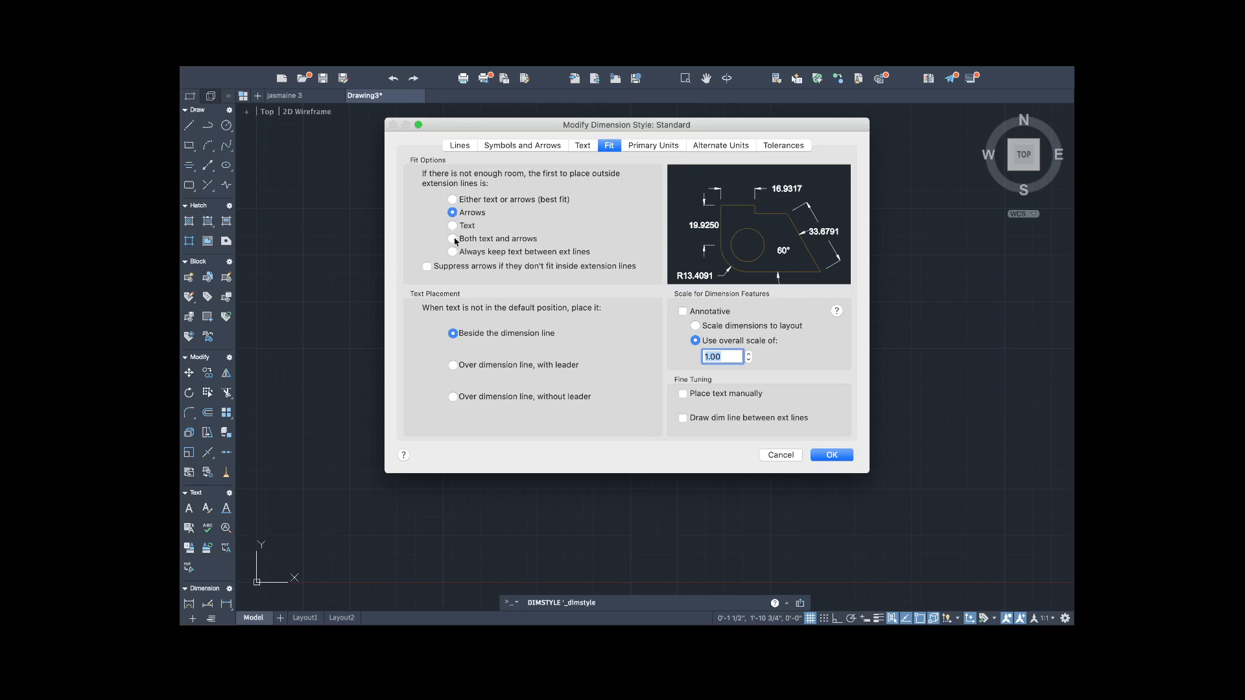
{"action": "left_click", "coordinate": [452, 226]}
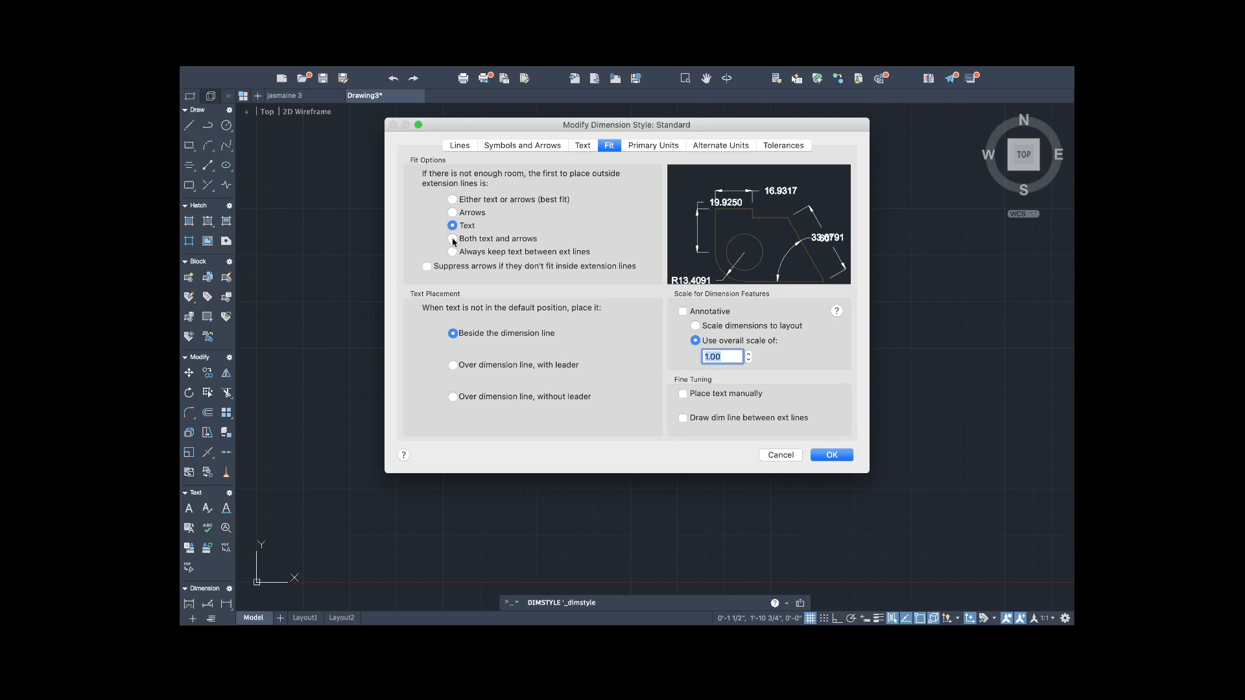
{"action": "left_click", "coordinate": [453, 365]}
{"action": "left_click", "coordinate": [453, 239]}
{"action": "left_click", "coordinate": [452, 225]}
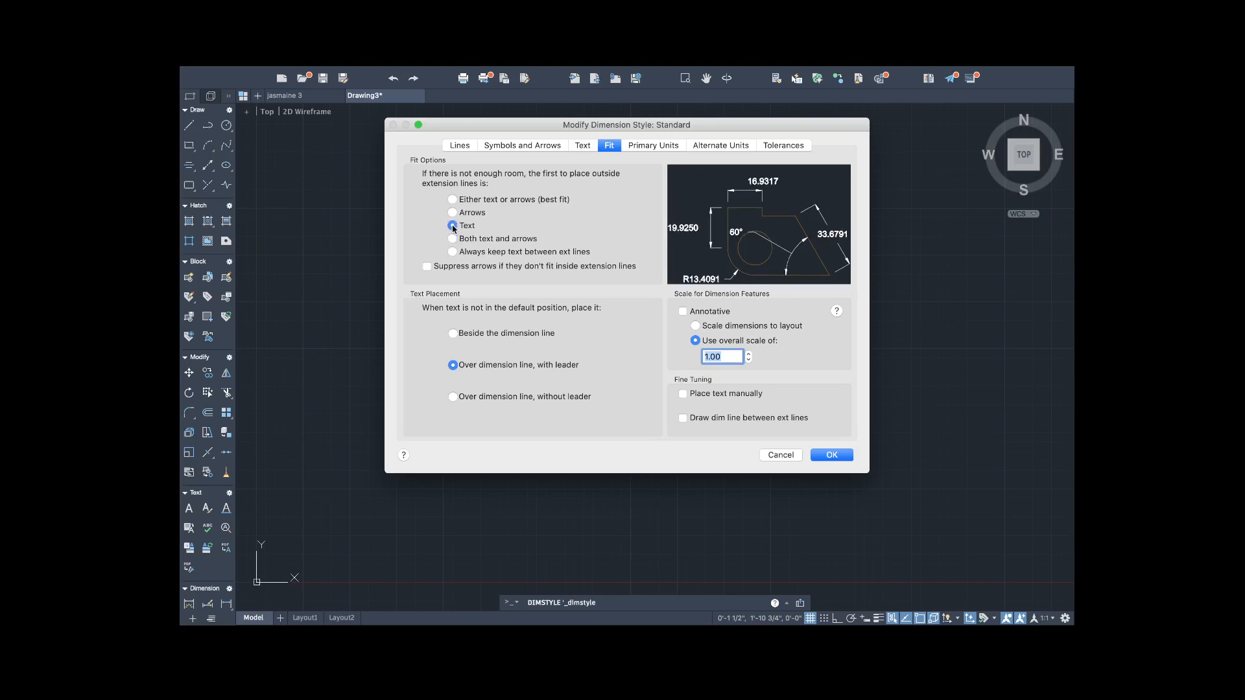
Set the primary linear units to Architectural with a precision of 0'-0 1/4".
{"action": "left_click", "coordinate": [652, 145]}
{"action": "left_click", "coordinate": [594, 177]}
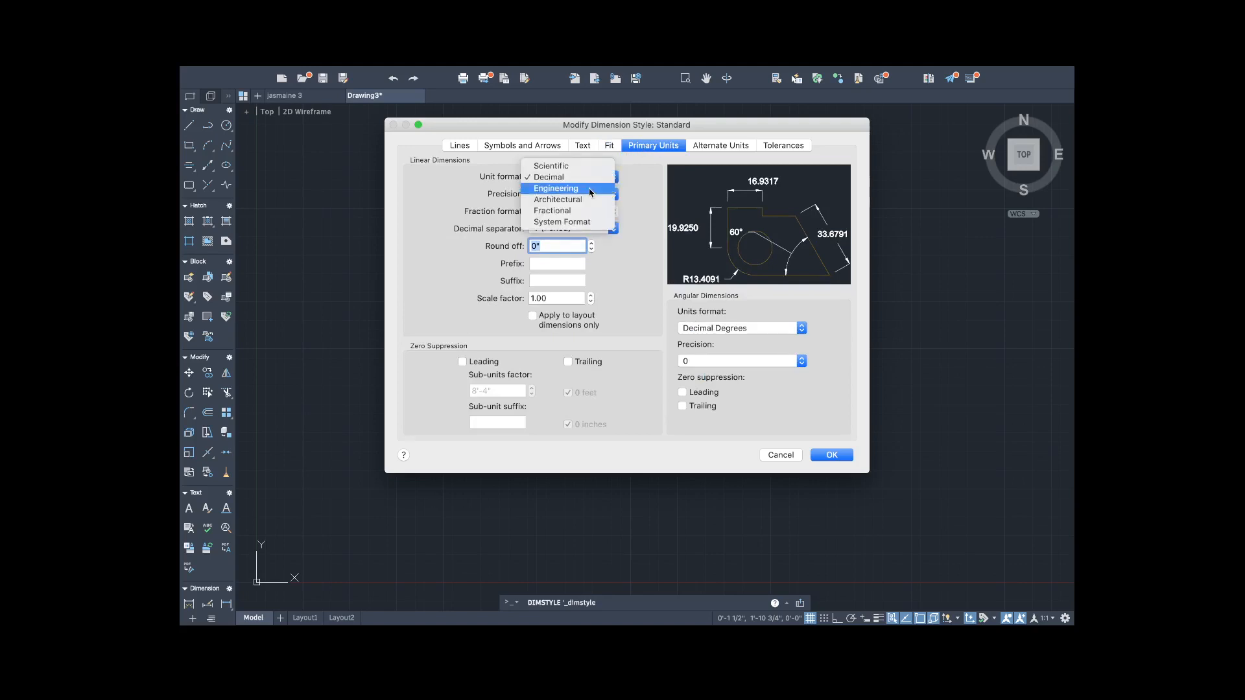
{"action": "left_click", "coordinate": [550, 201]}
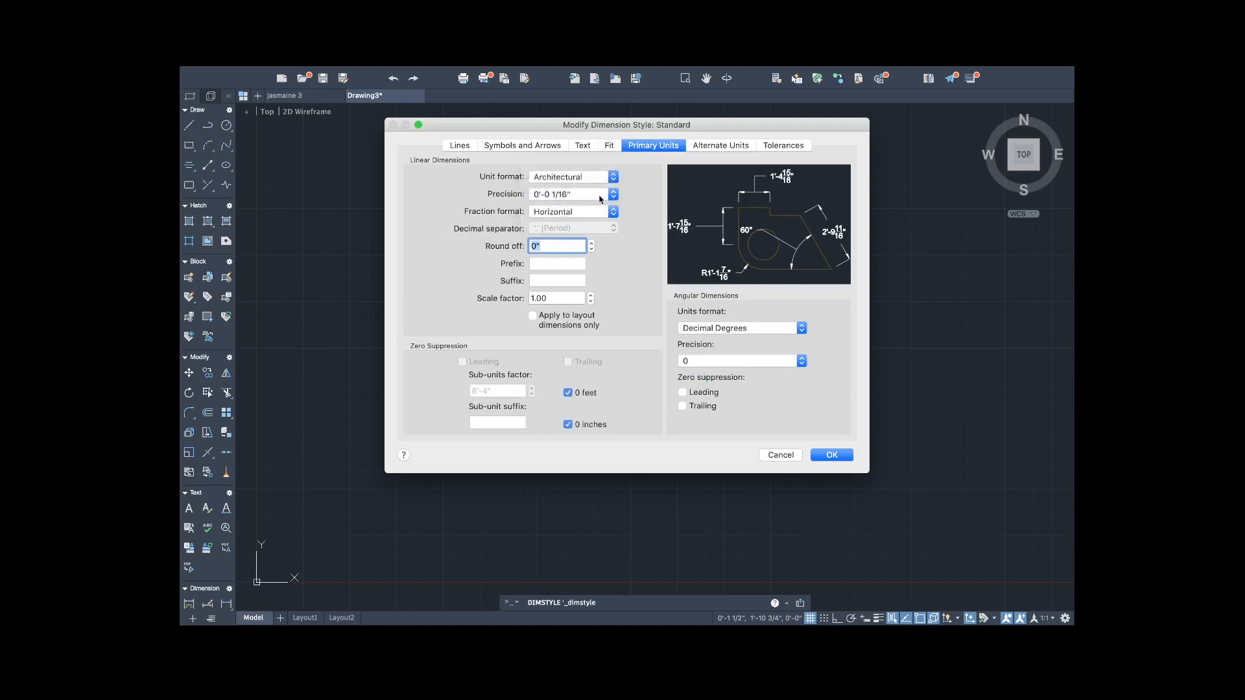
{"action": "left_click", "coordinate": [614, 194]}
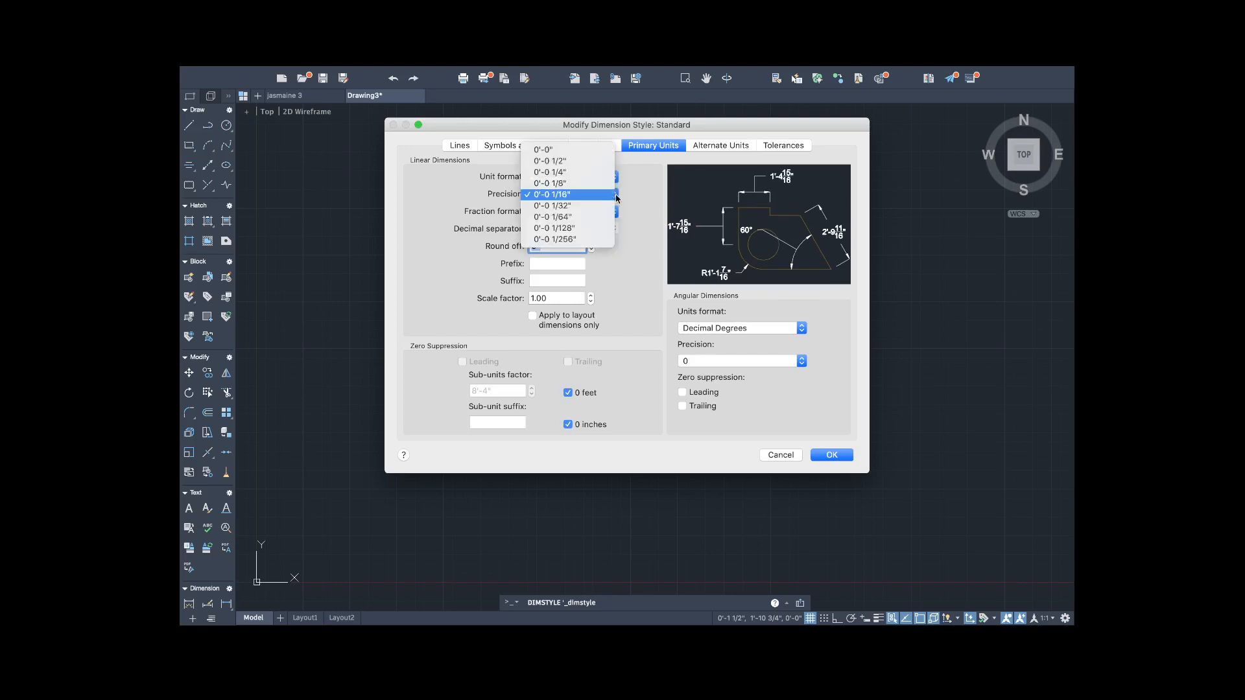
{"action": "left_click", "coordinate": [568, 173]}
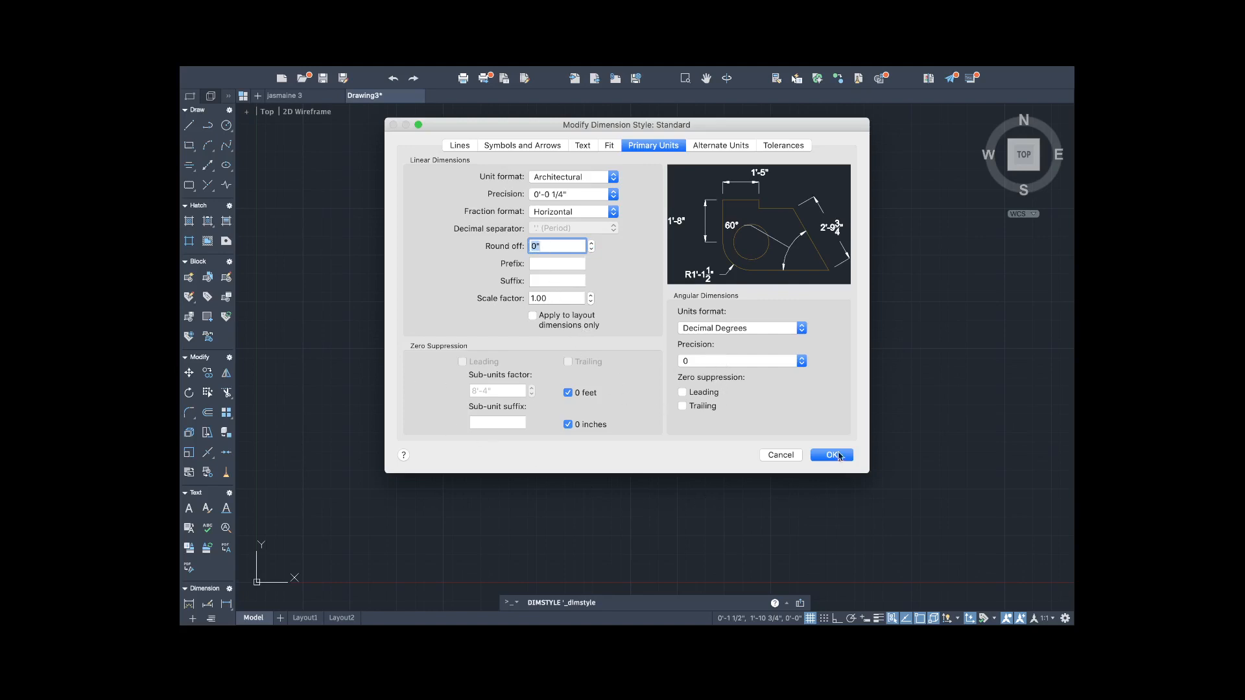
Review the alternate units, primary units precision and fit settings, accept the Standard style changes and close the dimension style manager.
{"action": "left_click", "coordinate": [712, 147]}
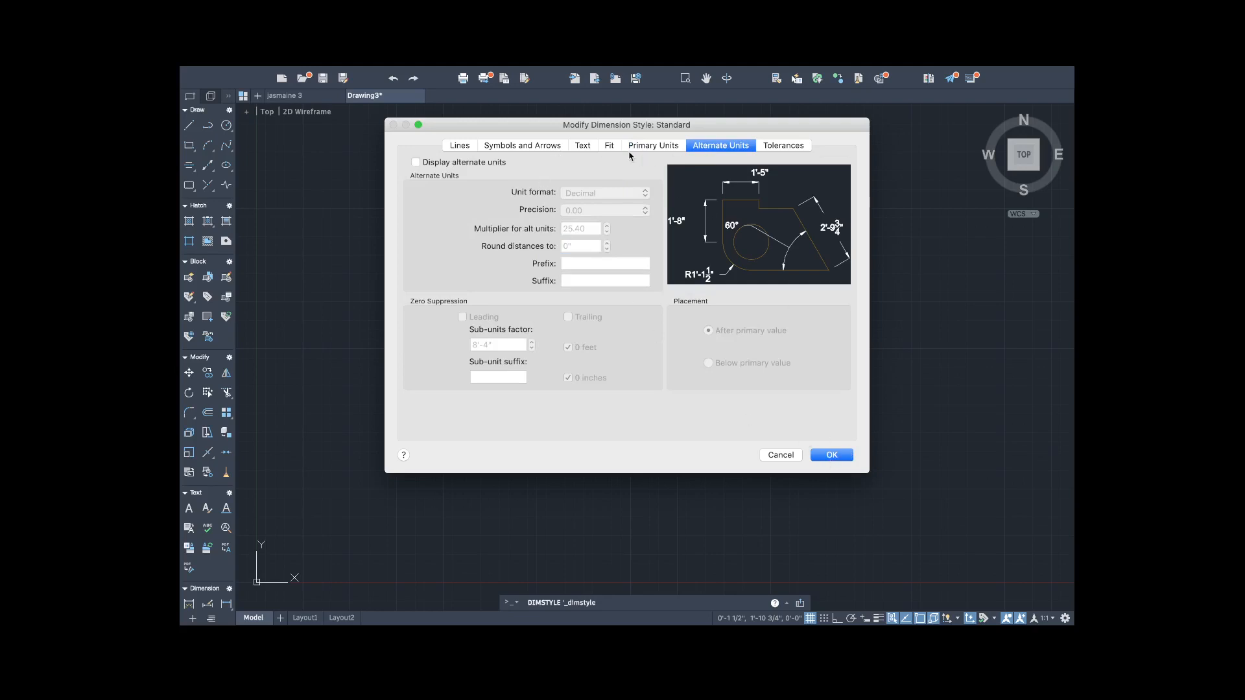
{"action": "left_click", "coordinate": [655, 146]}
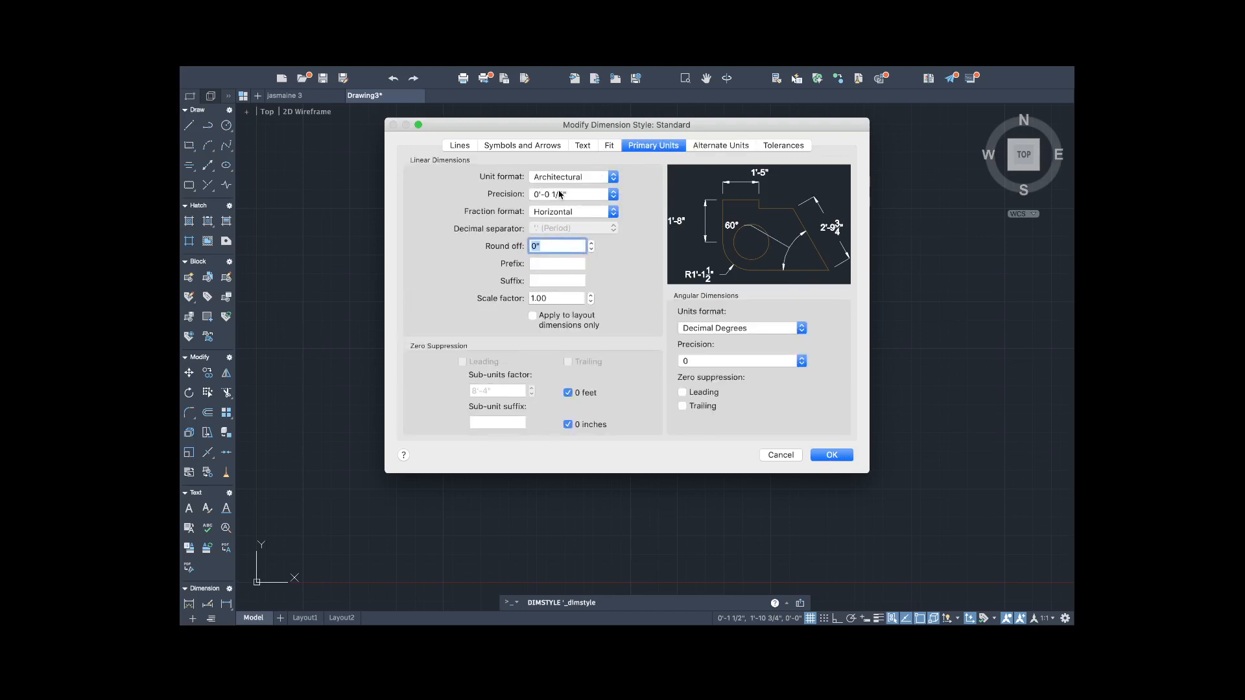
{"action": "left_click", "coordinate": [613, 195]}
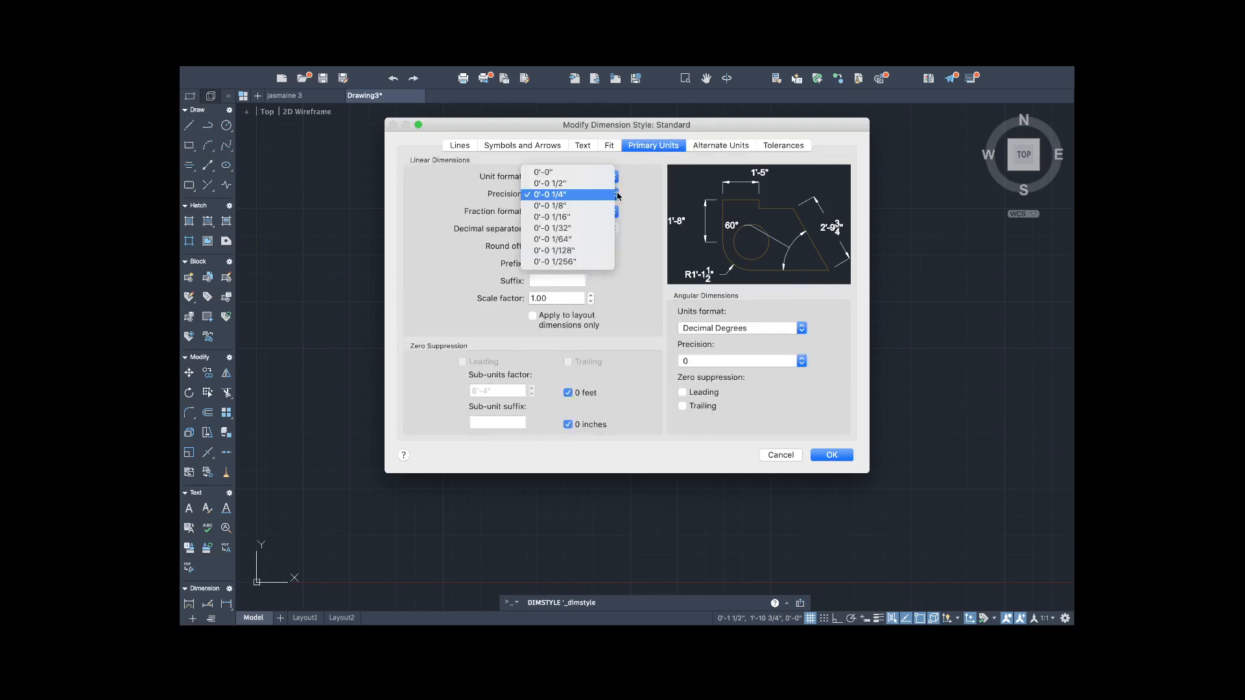
{"action": "left_click", "coordinate": [544, 196]}
{"action": "left_click", "coordinate": [609, 145]}
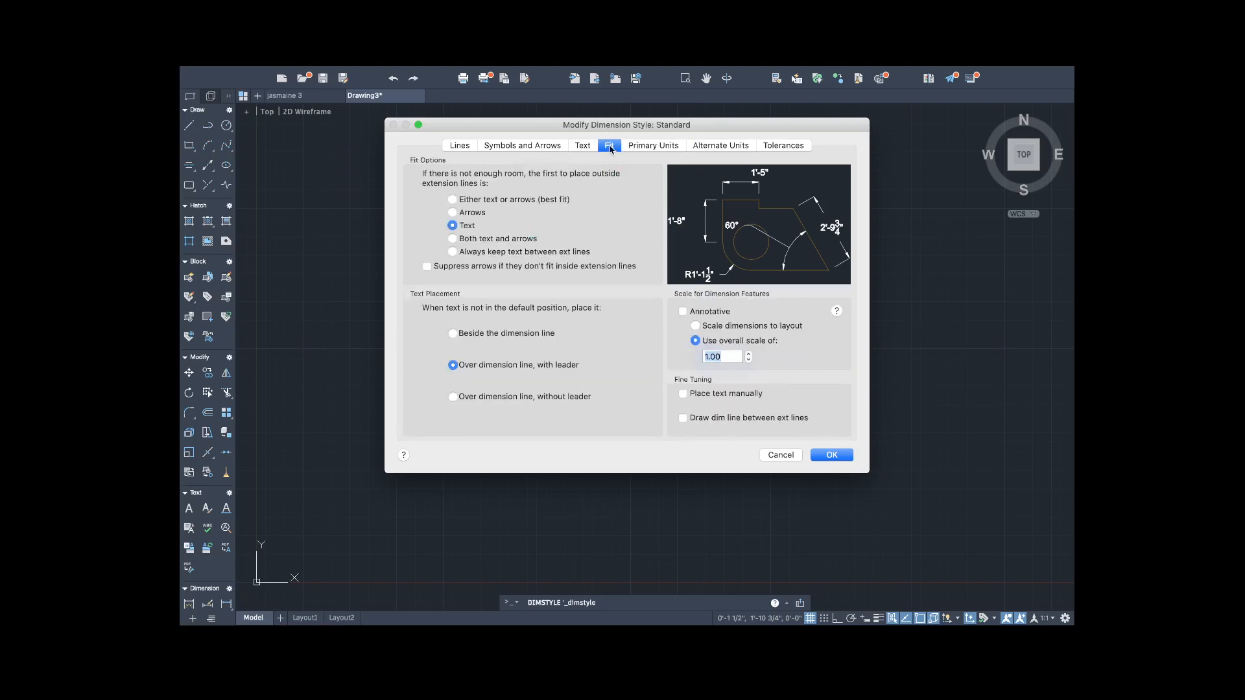
{"action": "left_click", "coordinate": [827, 455]}
{"action": "left_click", "coordinate": [759, 413]}
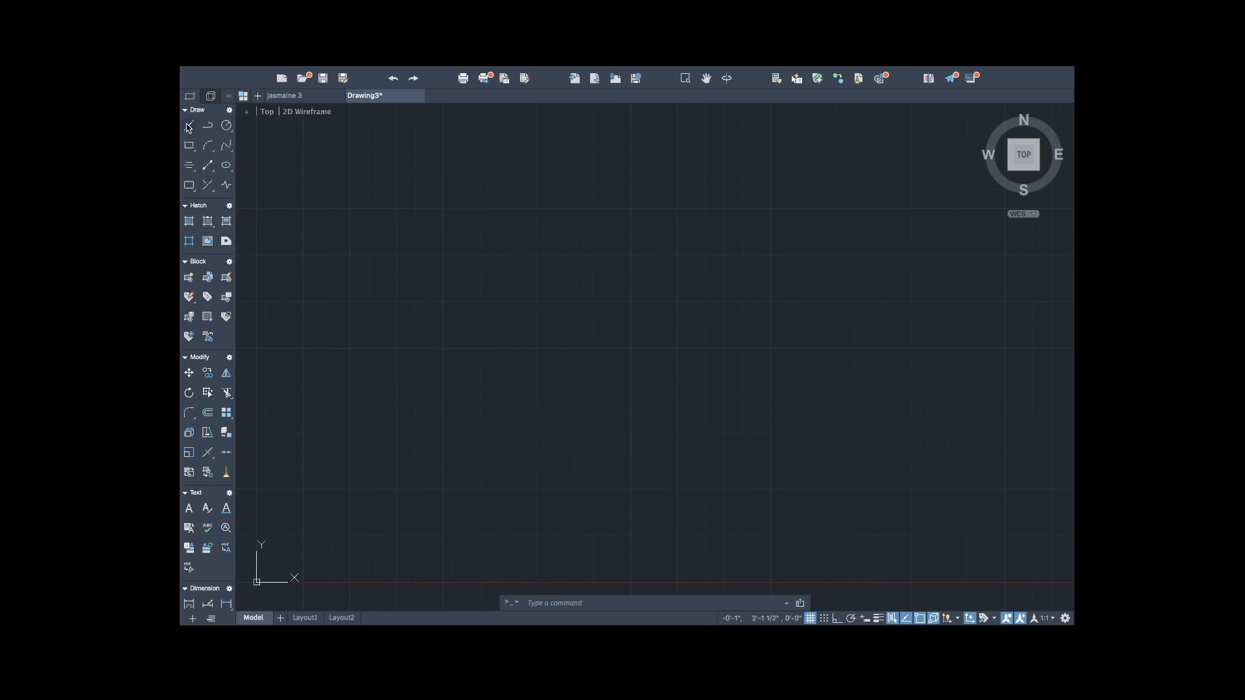
Turn on Ortho mode and draw a horizontal line 12' long.
{"action": "left_click", "coordinate": [840, 617]}
{"action": "left_click", "coordinate": [189, 127]}
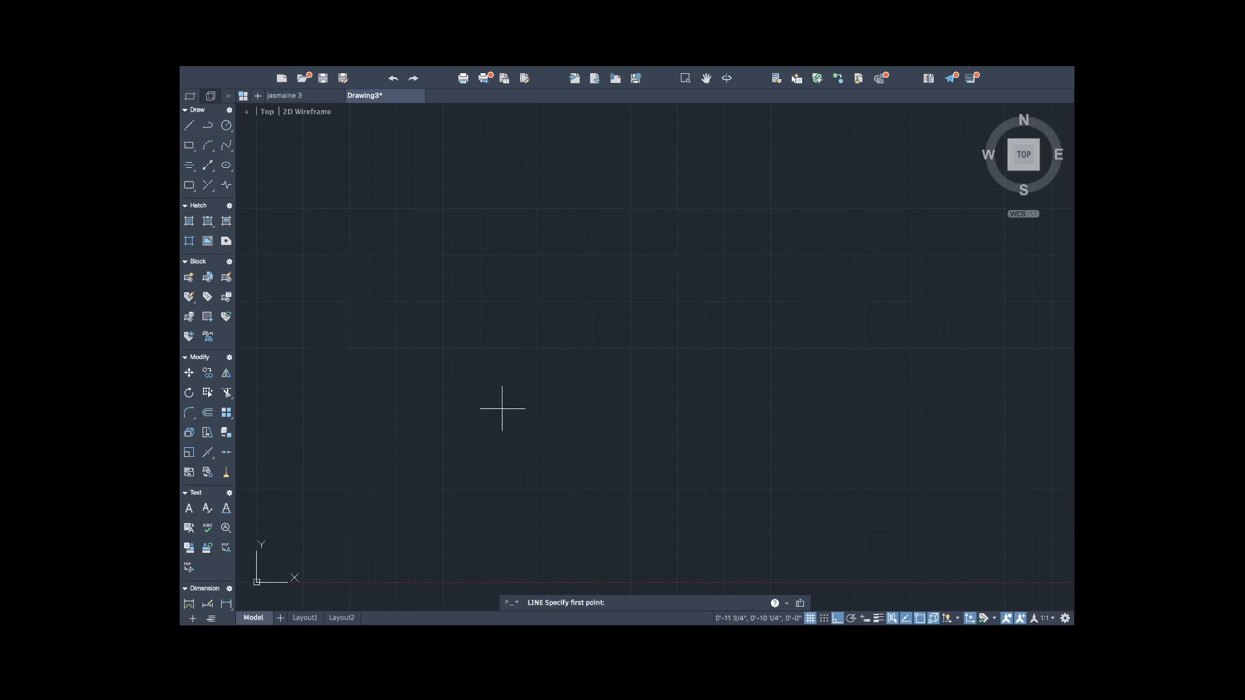
{"action": "left_click", "coordinate": [420, 335]}
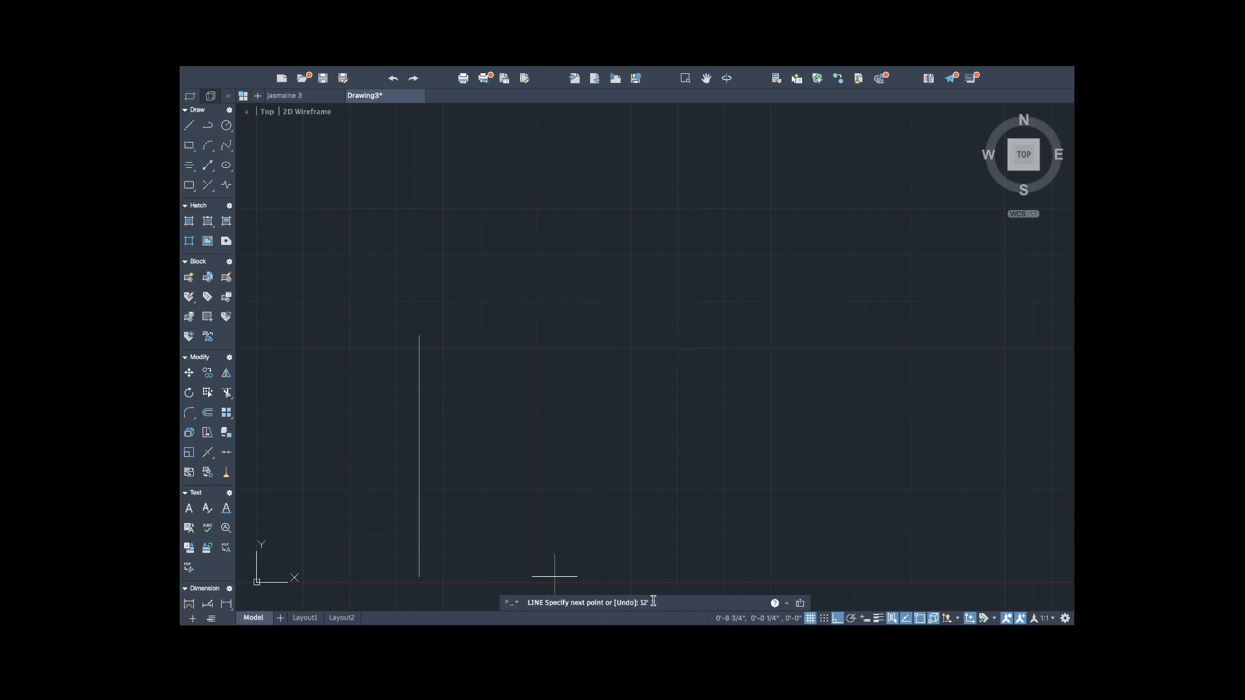
{"action": "key", "text": "BackSpace"}
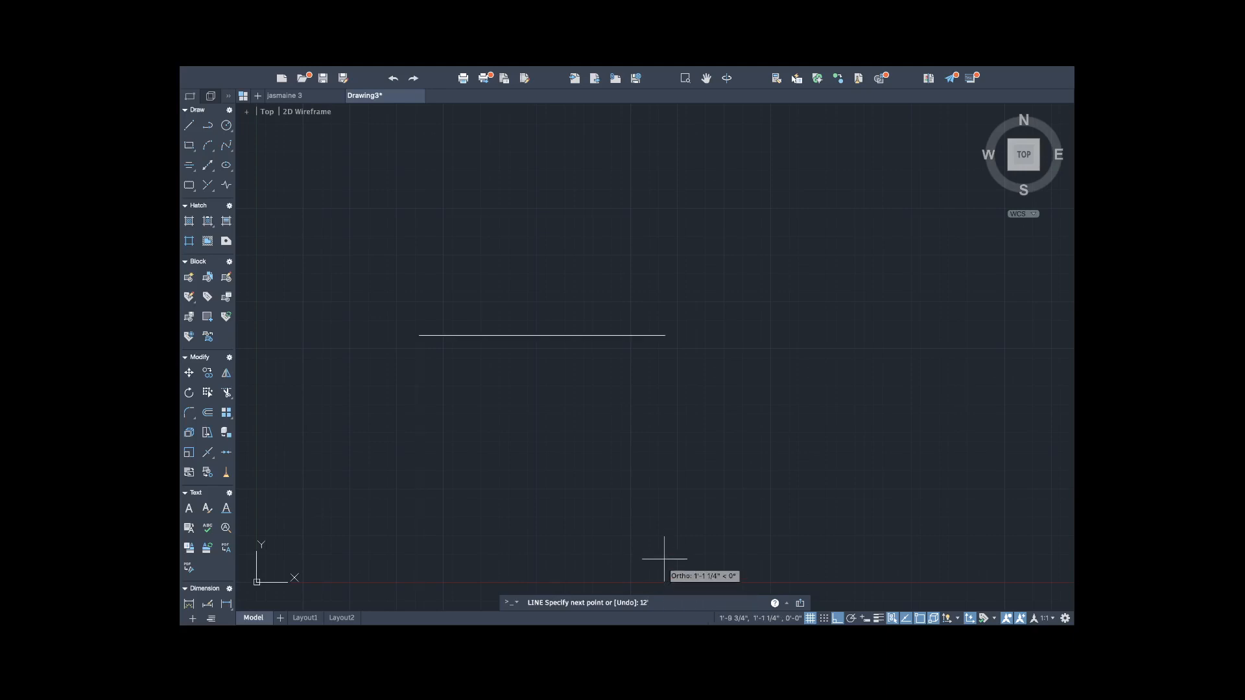
{"action": "key", "text": "Return"}
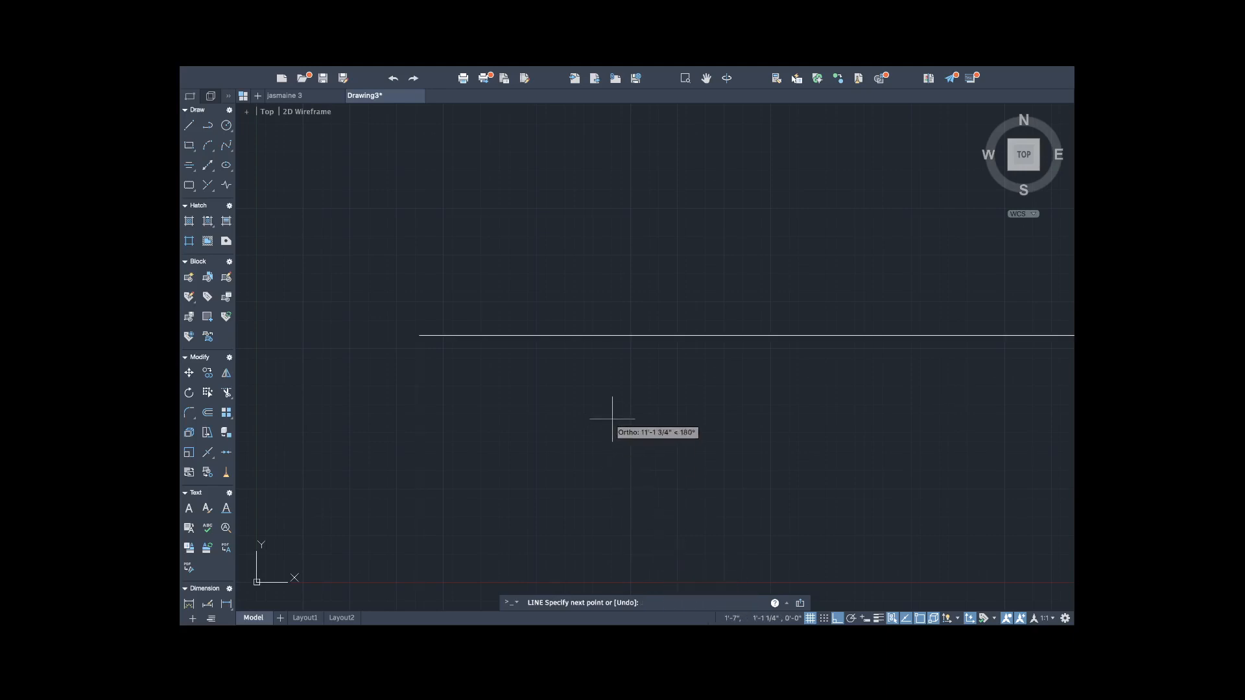
{"action": "scroll", "coordinate": [635, 422], "scroll_direction": "down", "scroll_amount": 3}
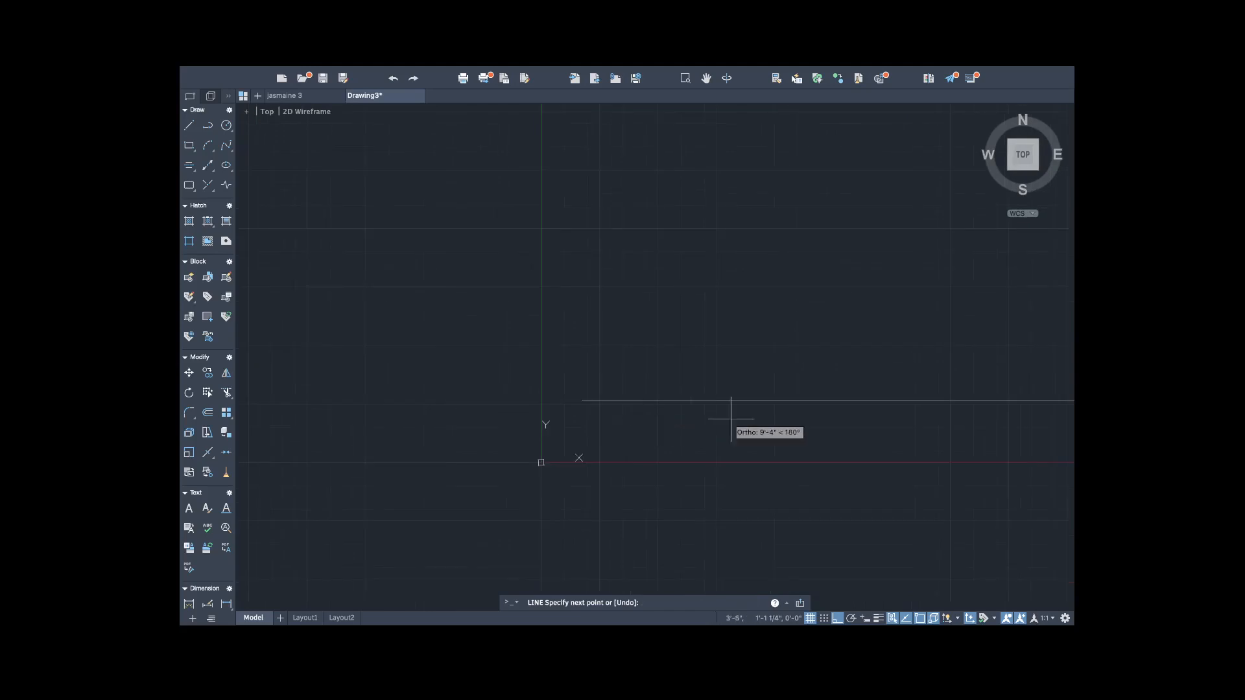
{"action": "scroll", "coordinate": [748, 420], "scroll_direction": "up", "scroll_amount": 6}
{"action": "scroll", "coordinate": [748, 420], "scroll_direction": "down", "scroll_amount": 3}
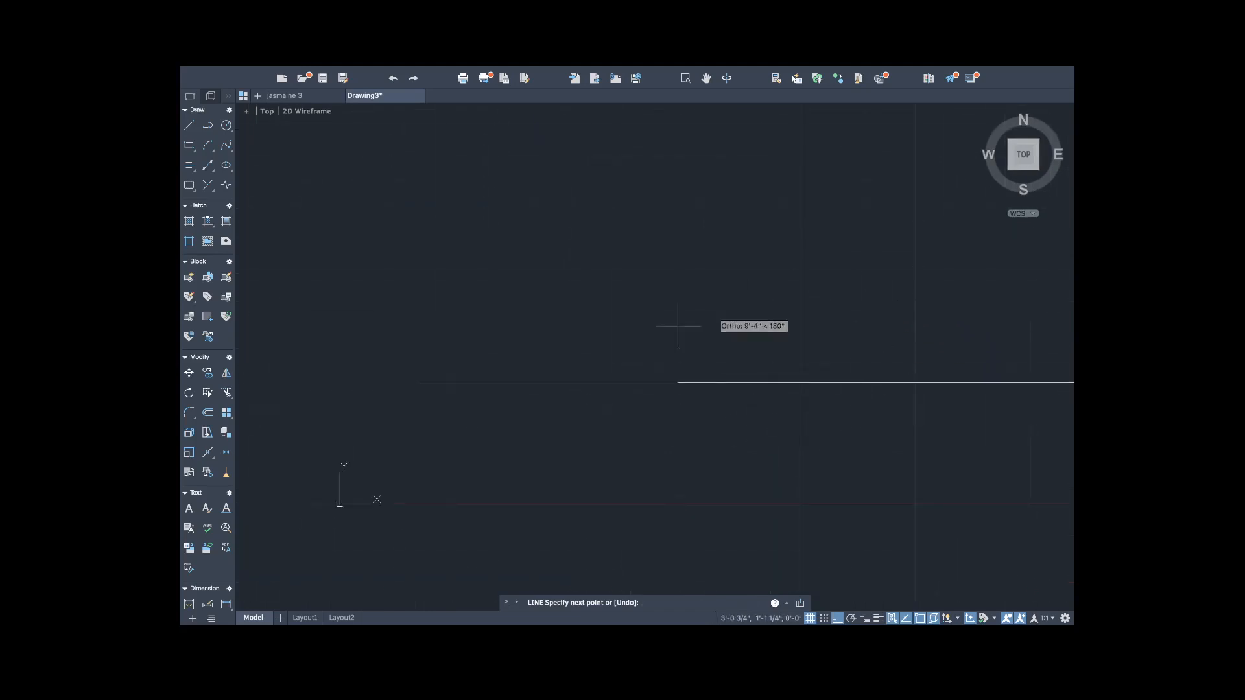
{"action": "key", "text": "Escape"}
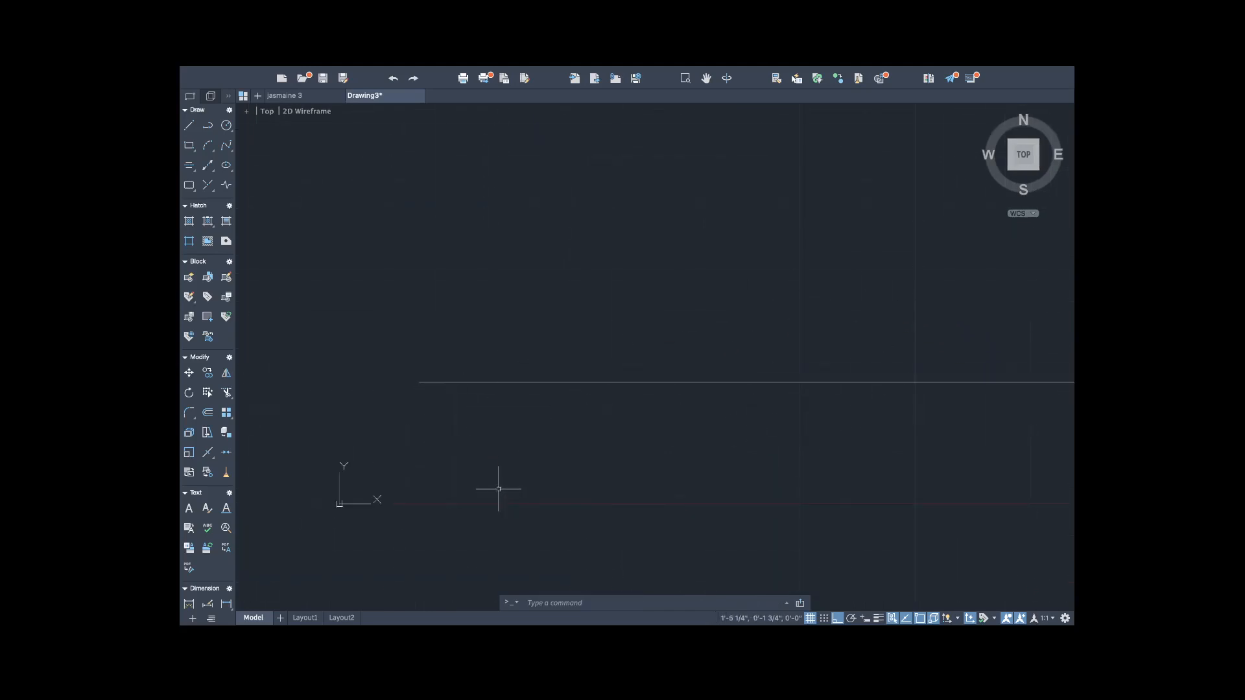
Examine the horizontal line over its full length.
{"action": "scroll", "coordinate": [559, 395], "scroll_direction": "up", "scroll_amount": 3}
{"action": "scroll", "coordinate": [559, 394], "scroll_direction": "down", "scroll_amount": 12}
{"action": "scroll", "coordinate": [559, 394], "scroll_direction": "up", "scroll_amount": 15}
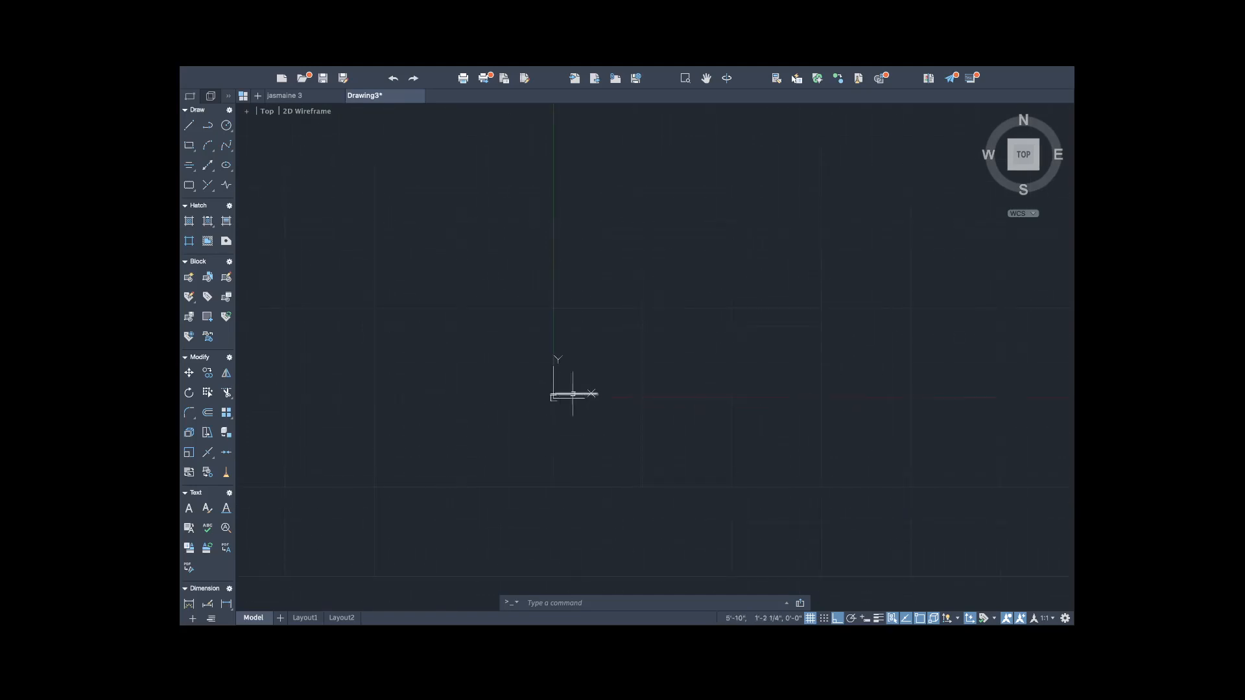
{"action": "scroll", "coordinate": [489, 425], "scroll_direction": "down", "scroll_amount": 5}
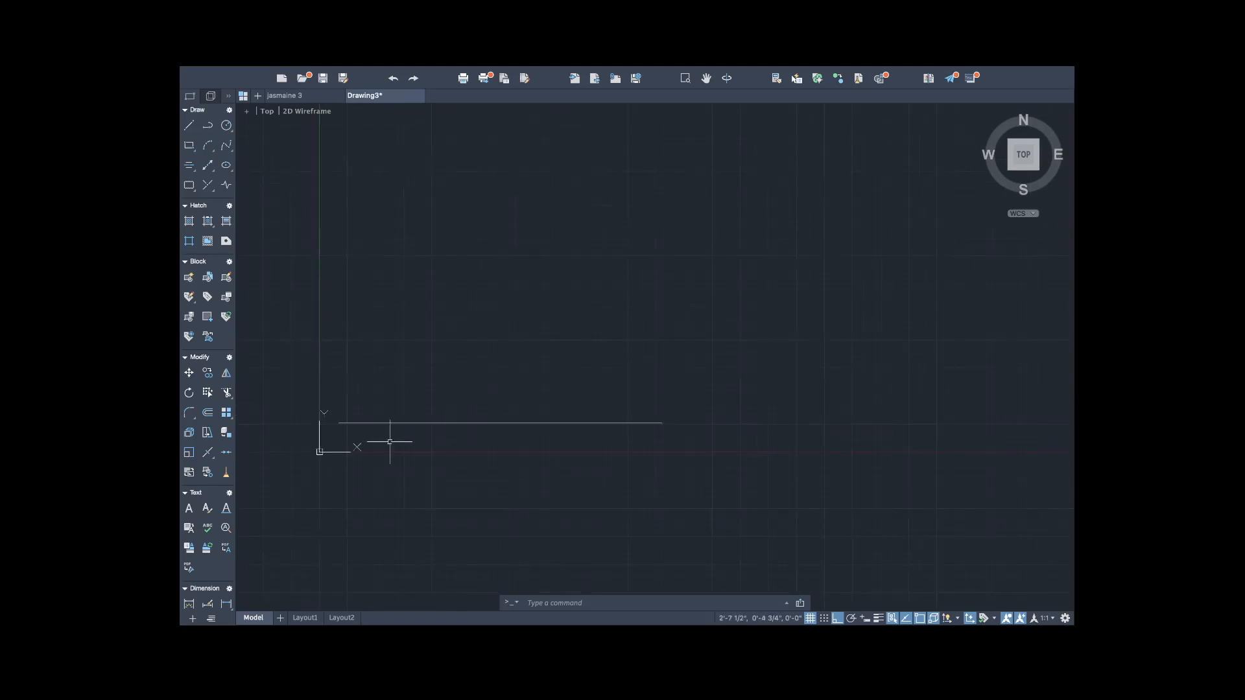
{"action": "scroll", "coordinate": [389, 438], "scroll_direction": "up", "scroll_amount": 6}
{"action": "scroll", "coordinate": [389, 438], "scroll_direction": "down", "scroll_amount": 3}
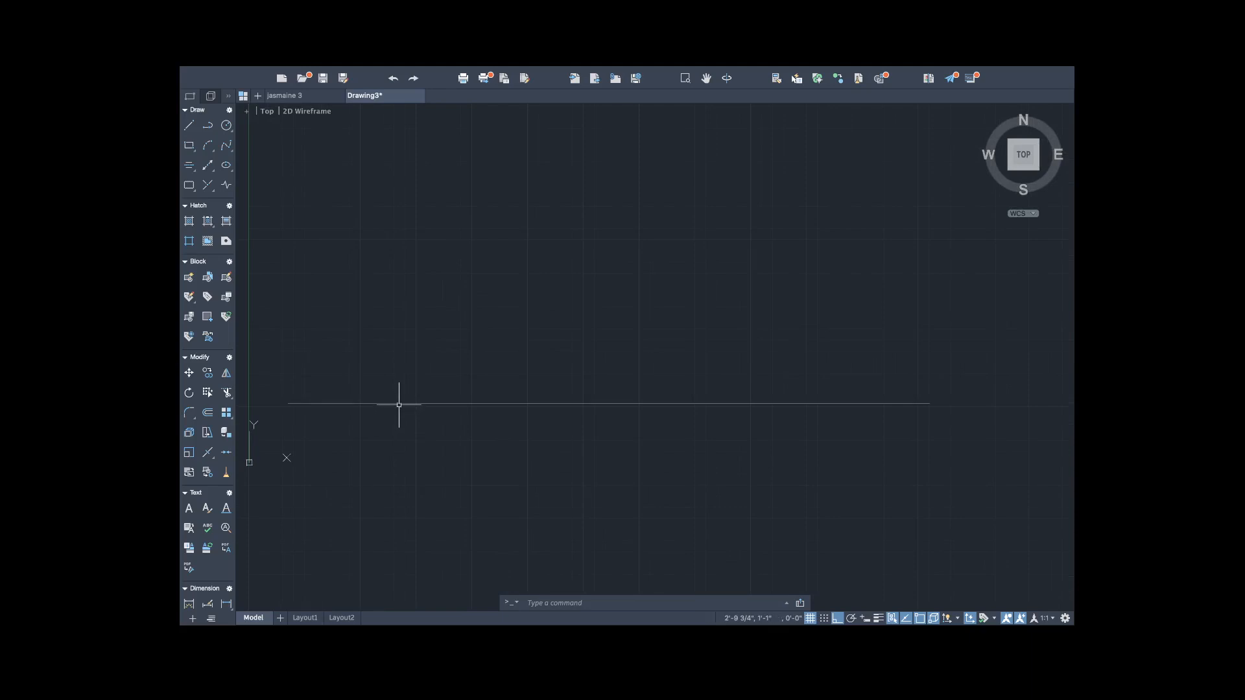
{"action": "left_click", "coordinate": [400, 403]}
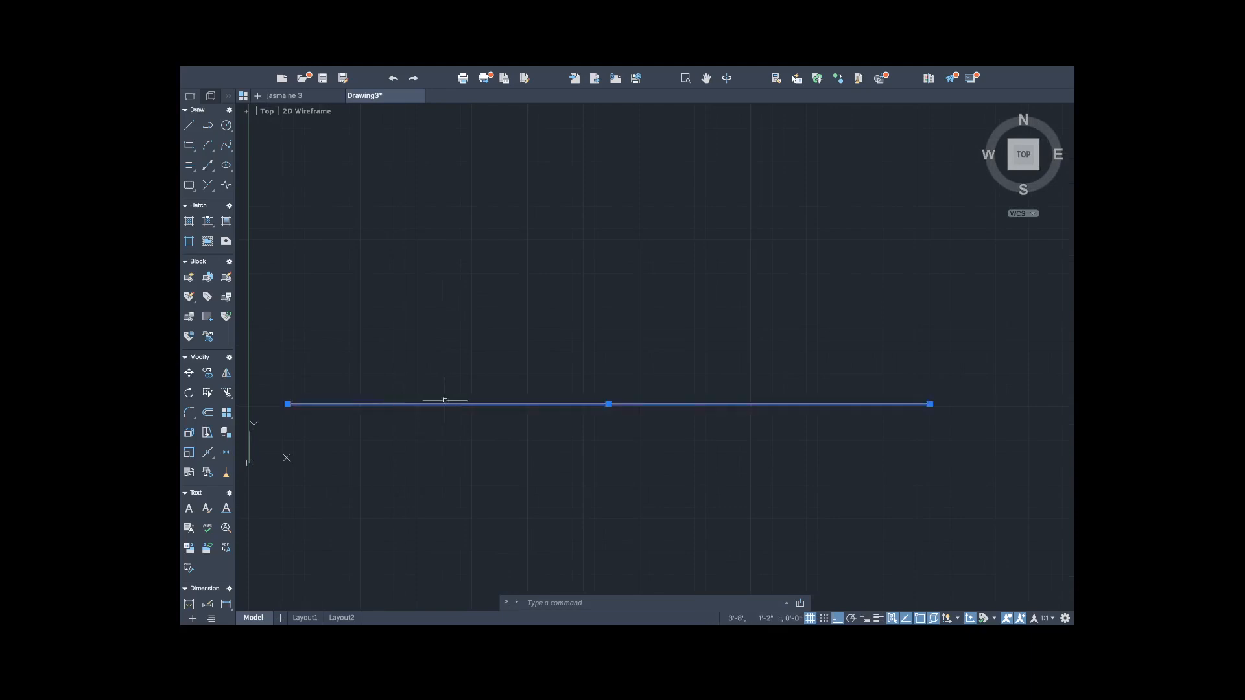
{"action": "key", "text": "Escape"}
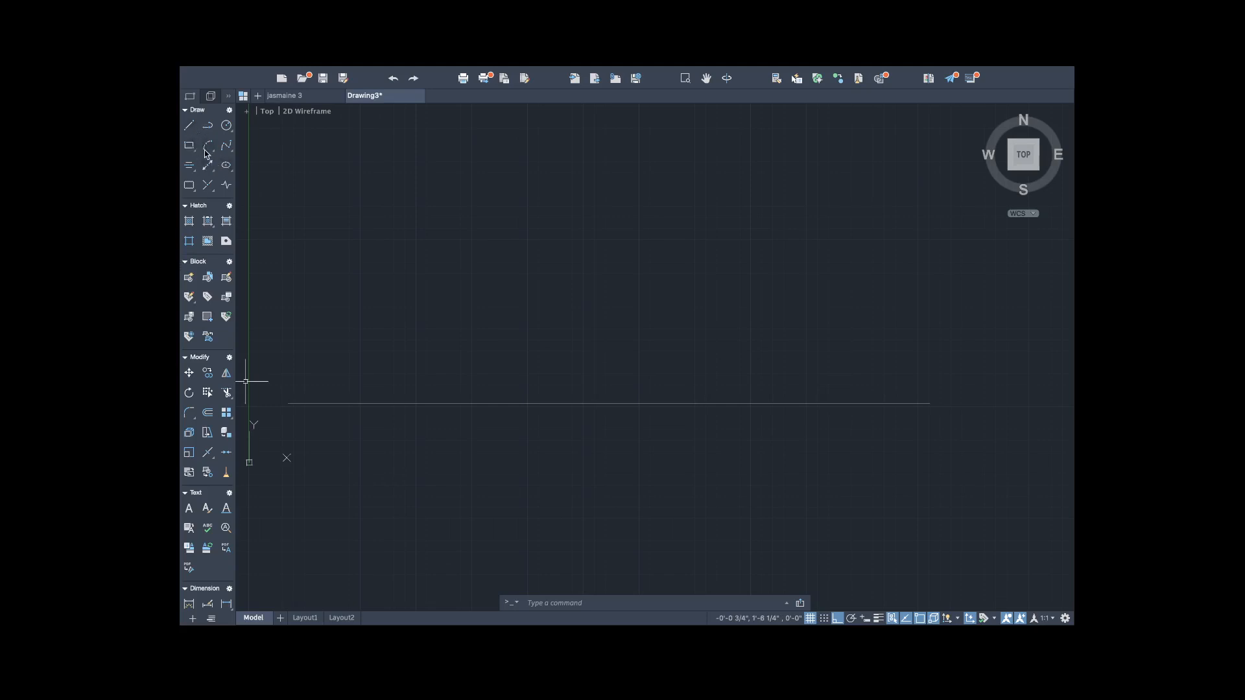
Draw a vertical line 4'-4.75" long upward from the left end of the horizontal line.
{"action": "left_click", "coordinate": [189, 126]}
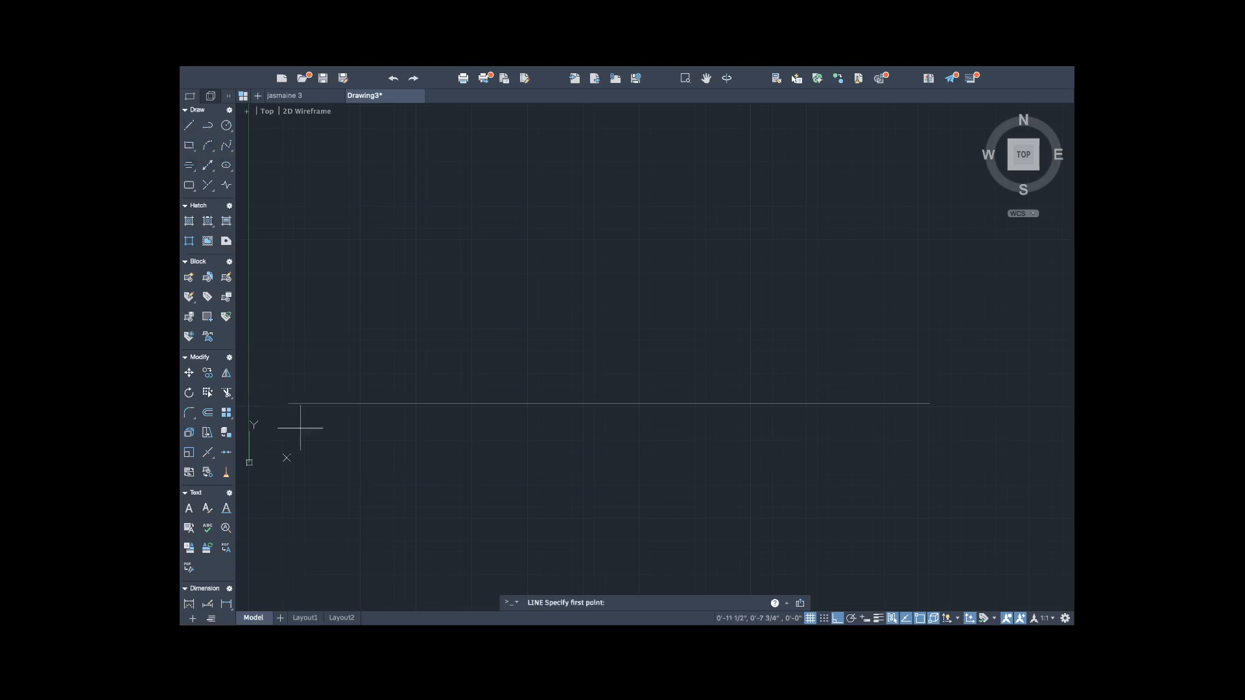
{"action": "left_click", "coordinate": [286, 404]}
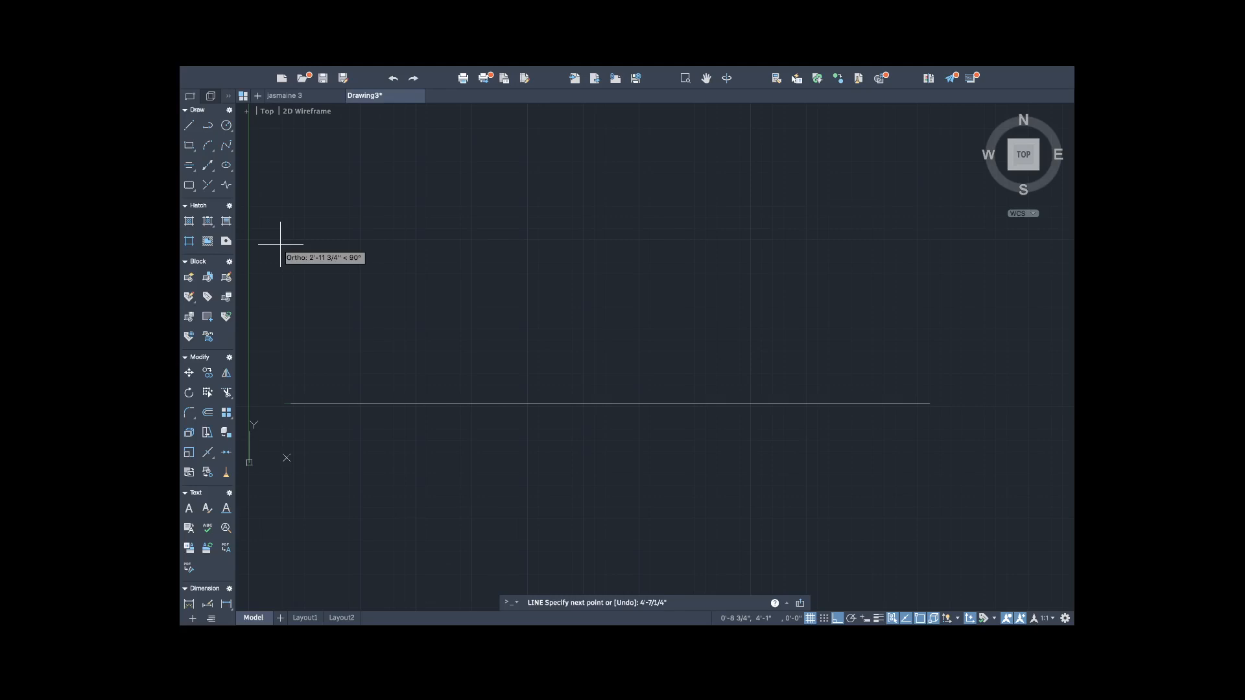
{"action": "key", "text": "Return"}
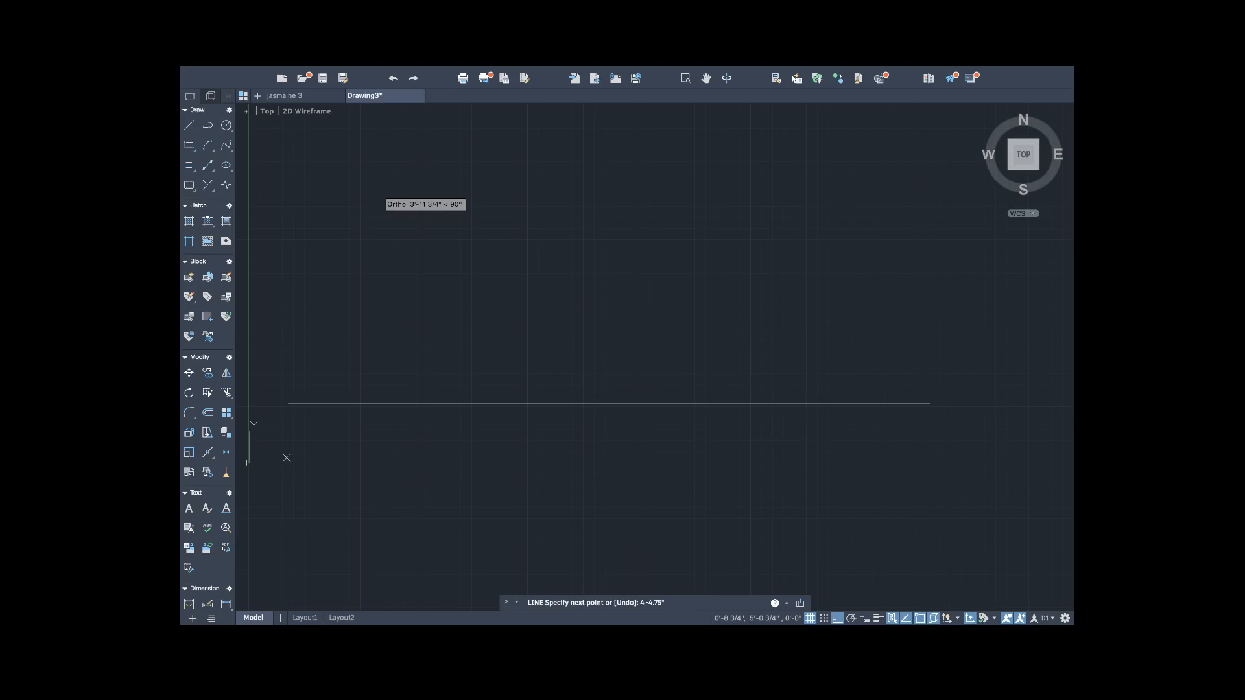
{"action": "key", "text": "Return"}
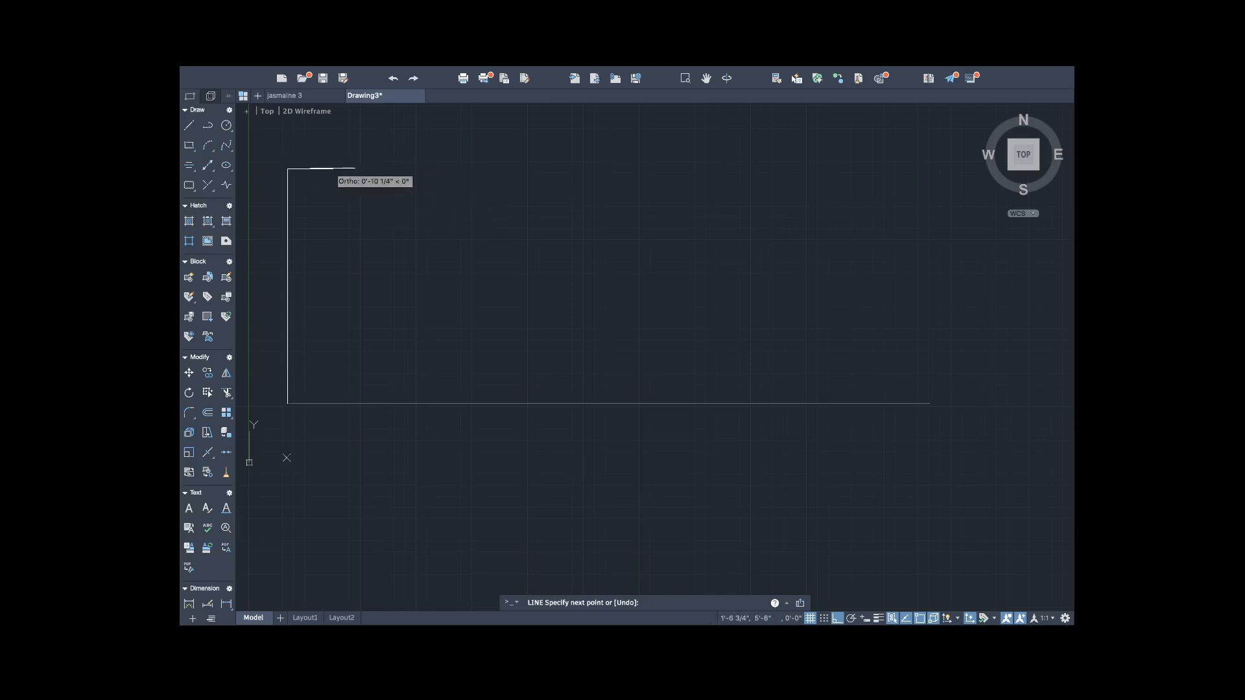
{"action": "key", "text": "Escape"}
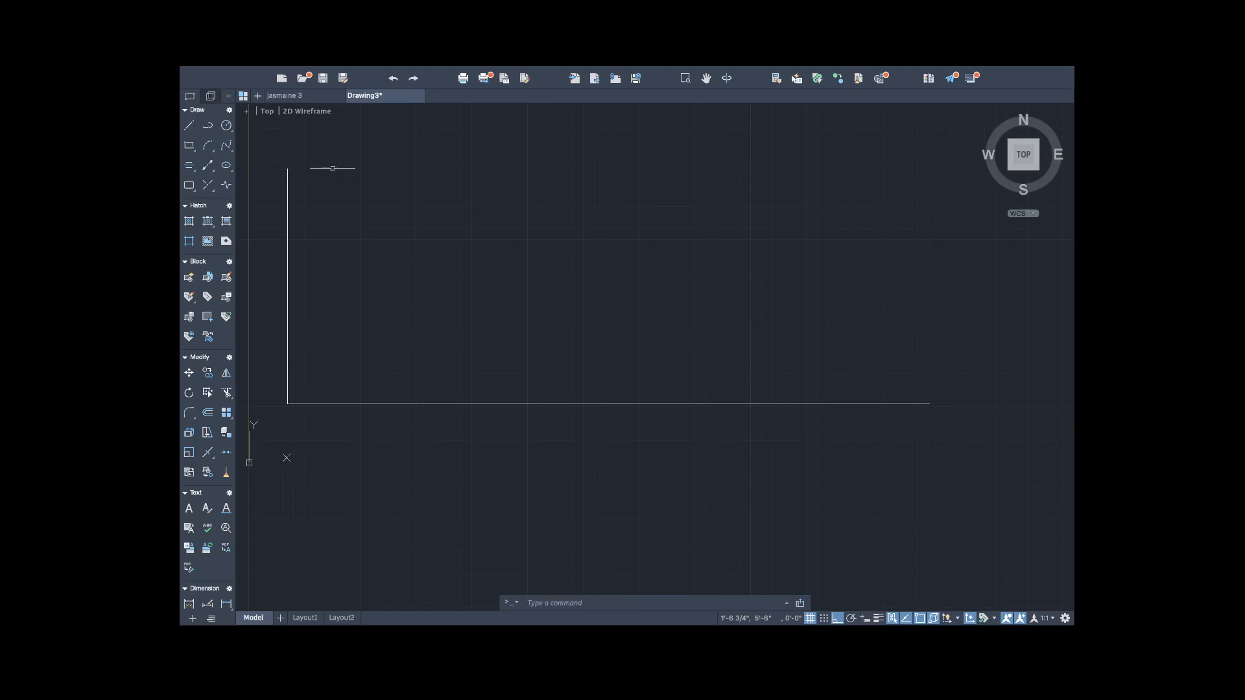
Move the vertical and horizontal lines together to the right, using their shared corner as the base point.
{"action": "scroll", "coordinate": [339, 201], "scroll_direction": "down", "scroll_amount": 5}
{"action": "scroll", "coordinate": [383, 225], "scroll_direction": "up", "scroll_amount": 3}
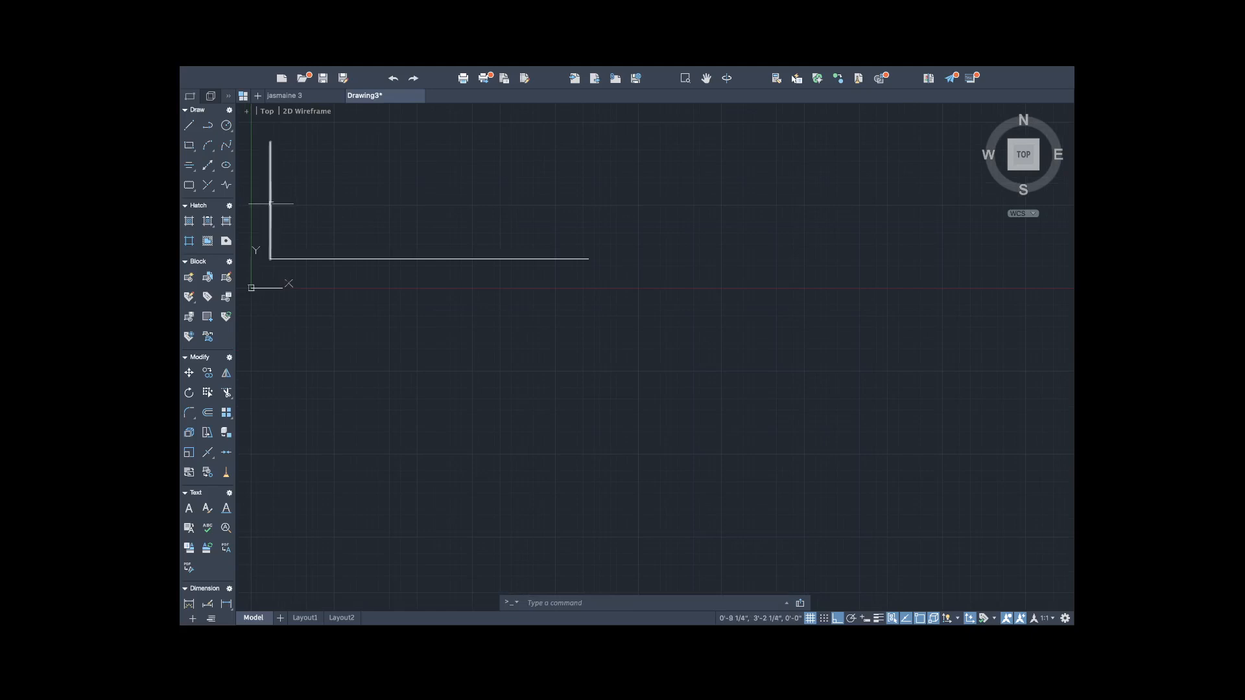
{"action": "left_click", "coordinate": [270, 203]}
{"action": "left_click", "coordinate": [317, 258]}
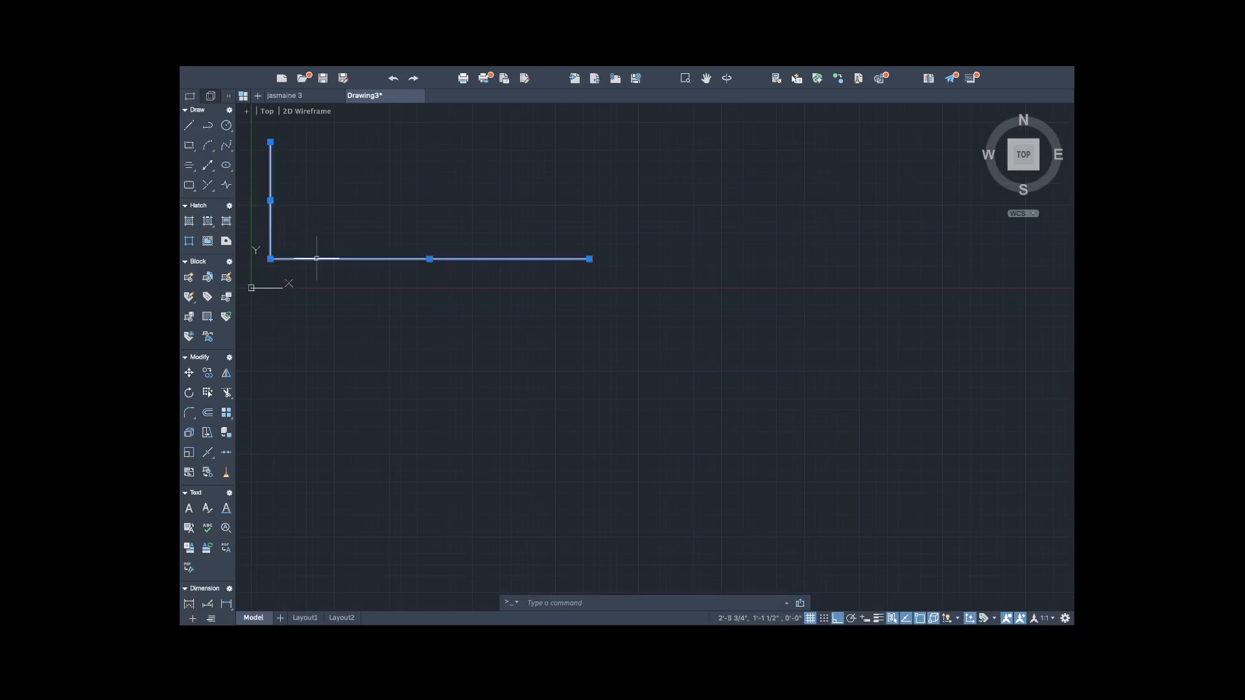
{"action": "type", "text": "m"}
{"action": "key", "text": "Return"}
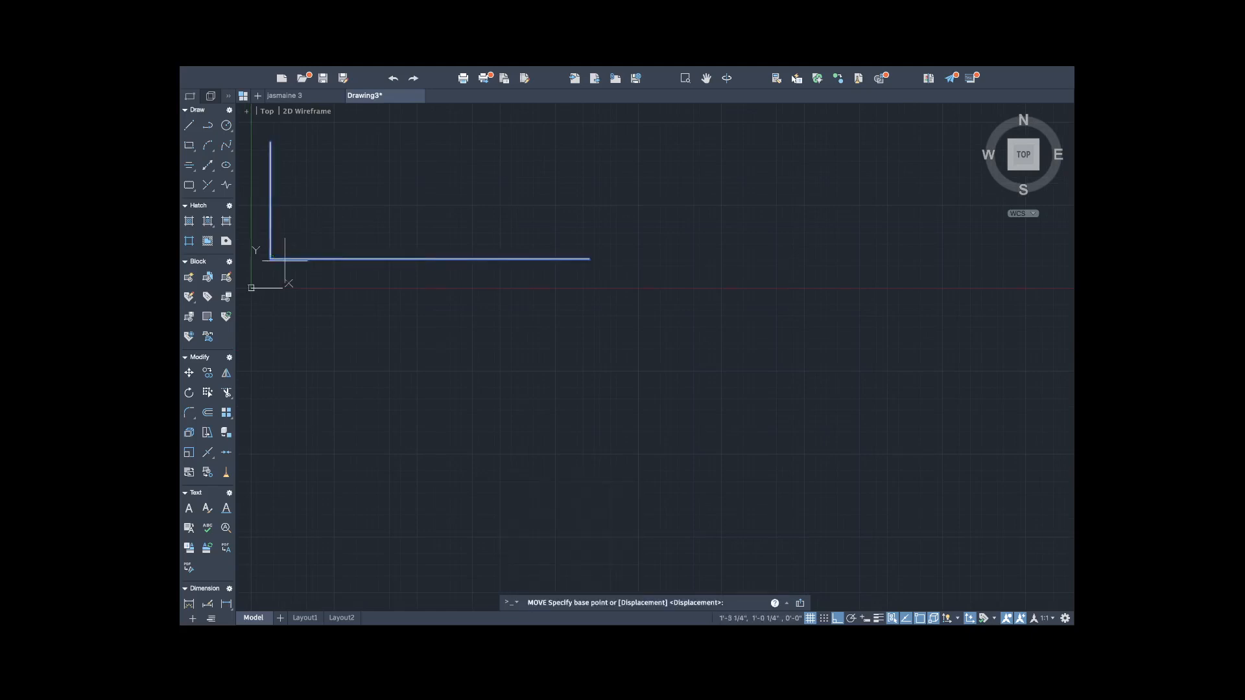
{"action": "left_click", "coordinate": [270, 258]}
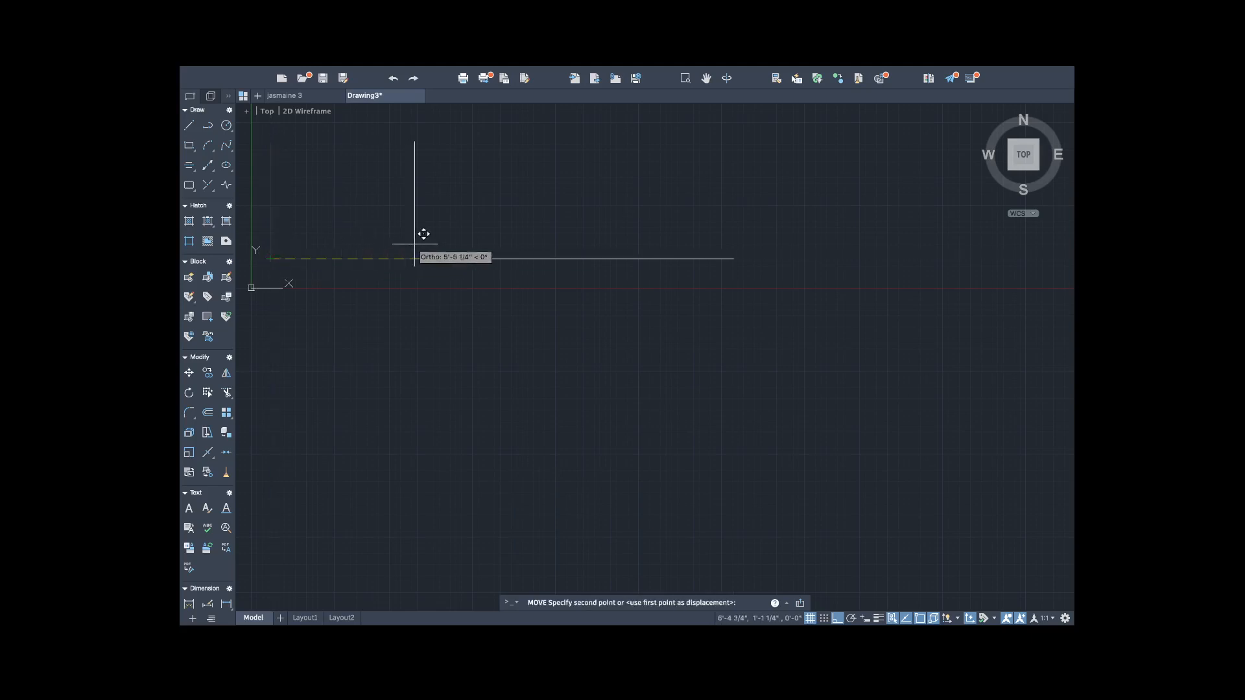
{"action": "left_click", "coordinate": [501, 249]}
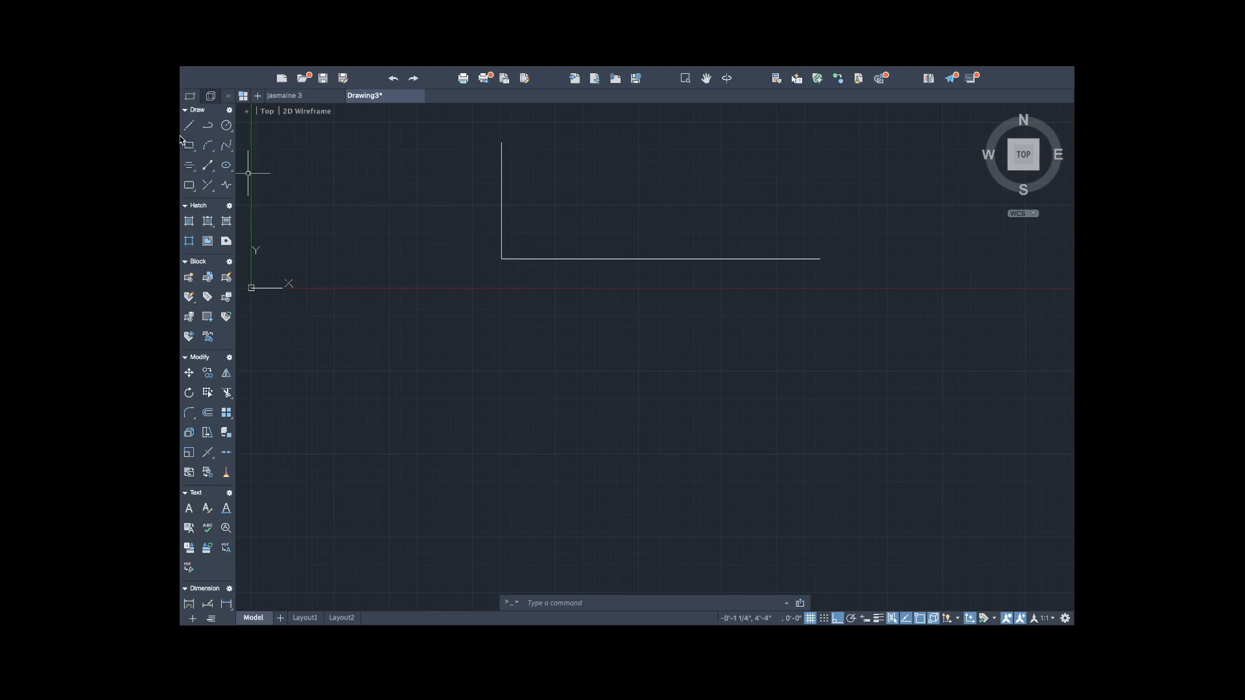
{"action": "scroll", "coordinate": [503, 149], "scroll_direction": "down", "scroll_amount": 3}
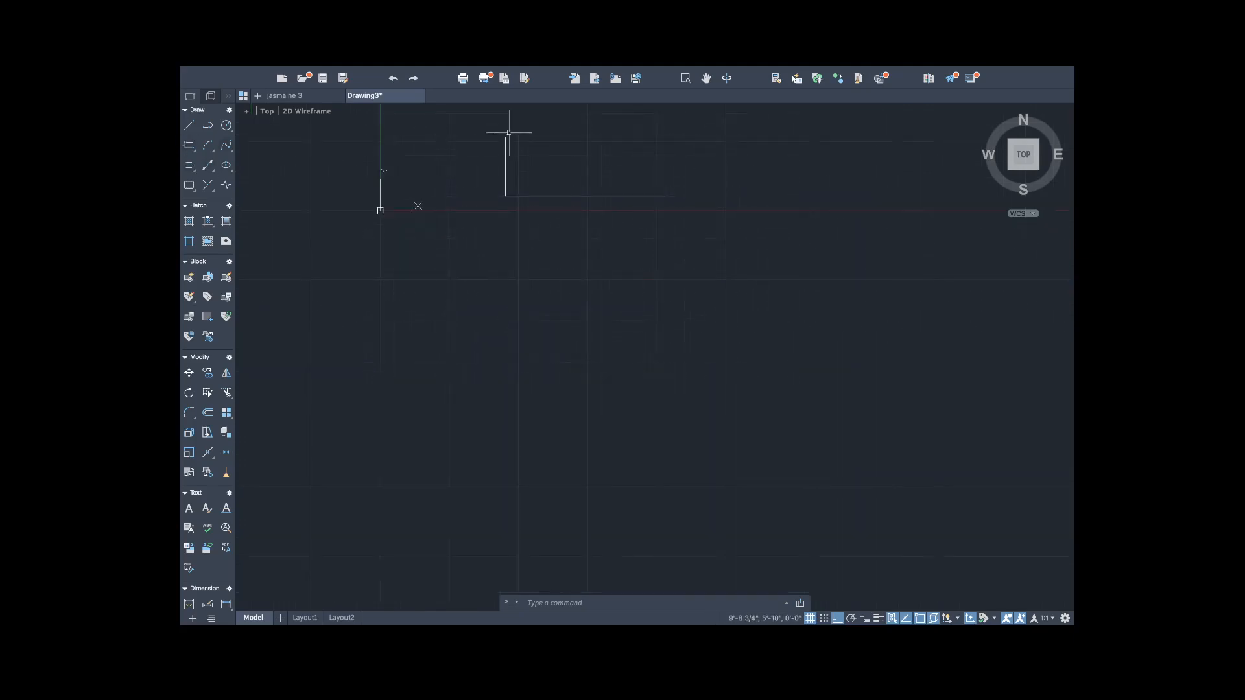
{"action": "scroll", "coordinate": [509, 129], "scroll_direction": "down", "scroll_amount": 3}
{"action": "scroll", "coordinate": [509, 126], "scroll_direction": "up", "scroll_amount": 5}
{"action": "scroll", "coordinate": [510, 125], "scroll_direction": "down", "scroll_amount": 3}
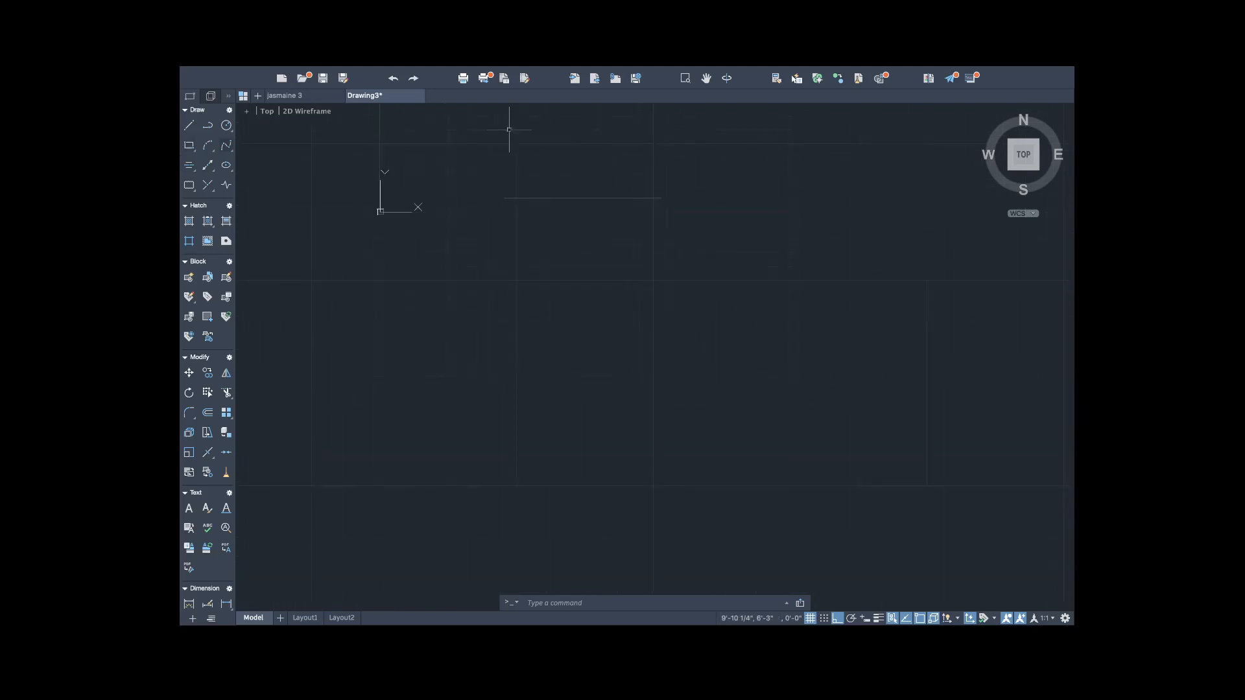
{"action": "scroll", "coordinate": [516, 124], "scroll_direction": "up", "scroll_amount": 2}
{"action": "scroll", "coordinate": [516, 123], "scroll_direction": "up", "scroll_amount": 3}
{"action": "scroll", "coordinate": [517, 123], "scroll_direction": "down", "scroll_amount": 3}
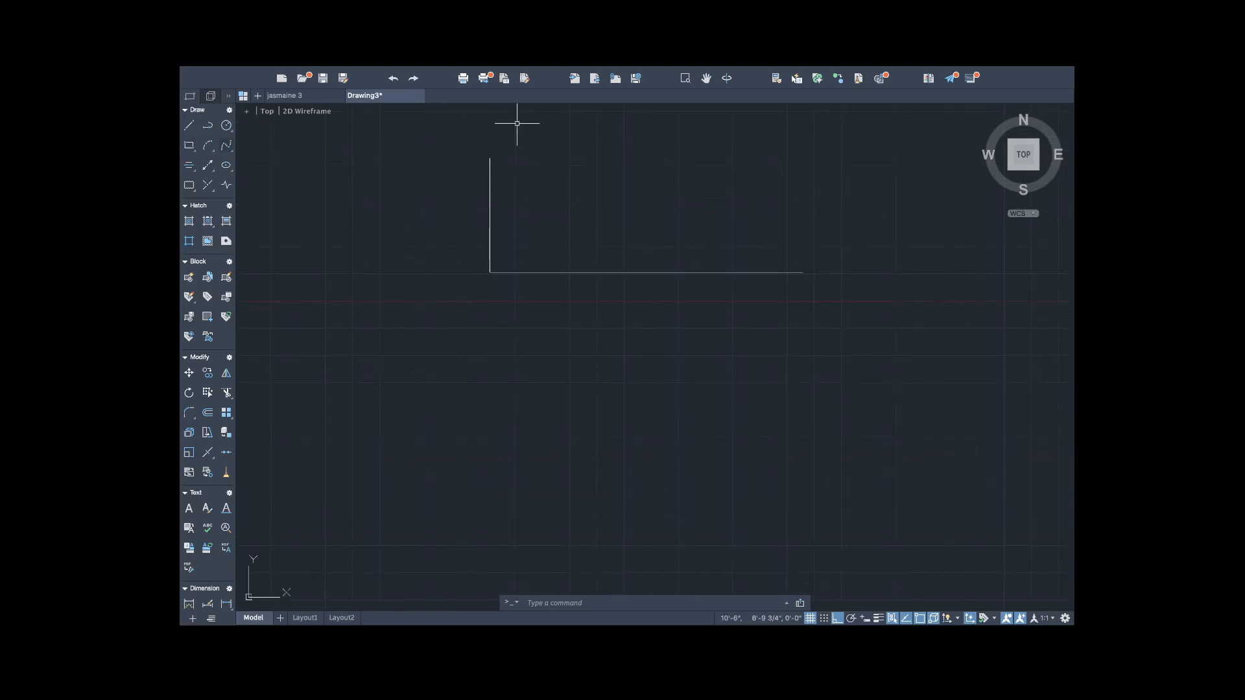
{"action": "left_click", "coordinate": [188, 126]}
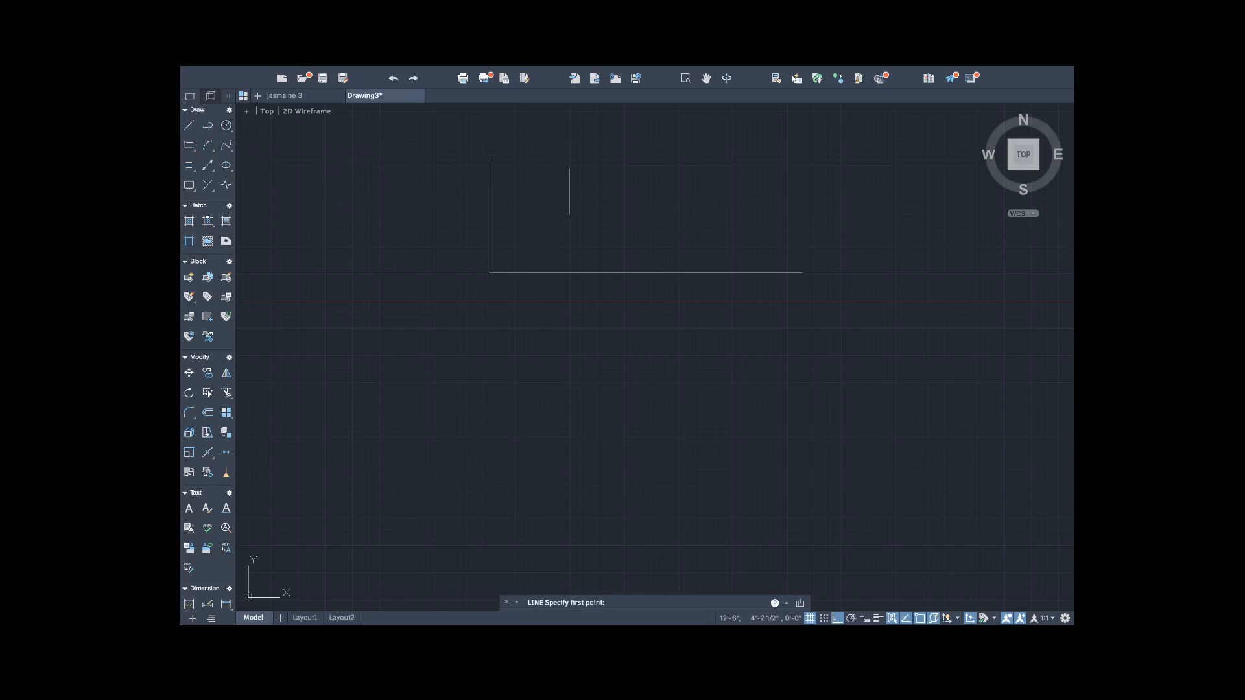
{"action": "key", "text": "Escape"}
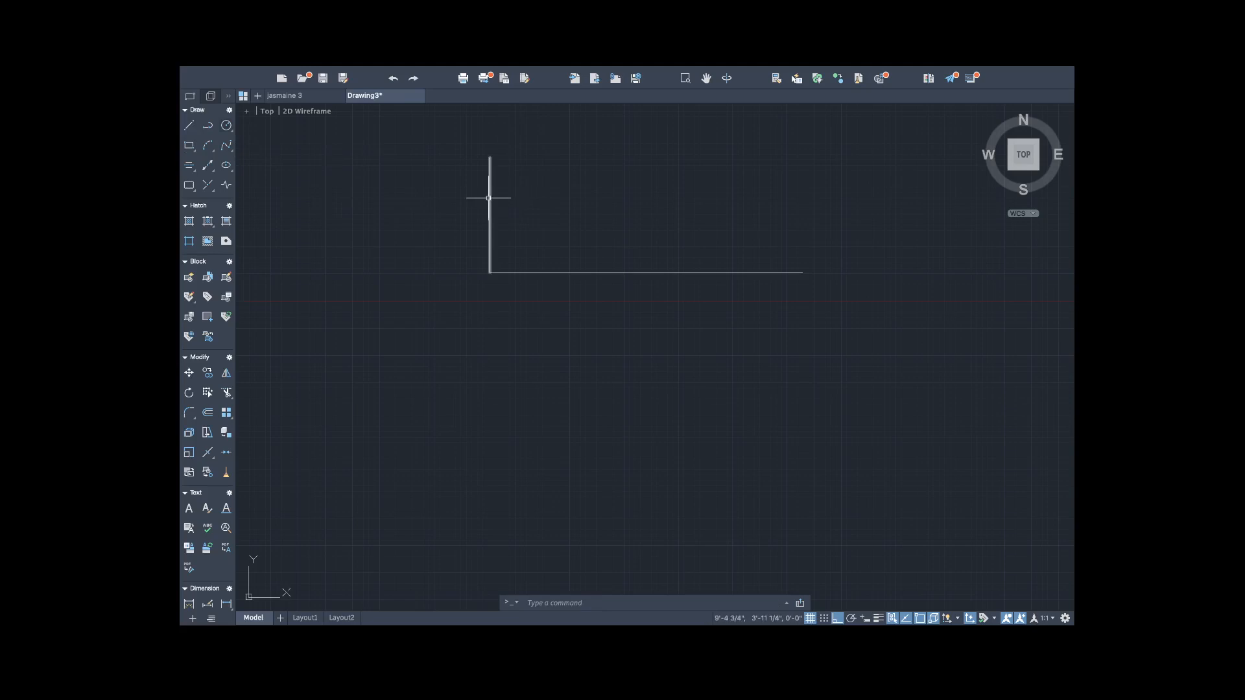
{"action": "left_click", "coordinate": [488, 198]}
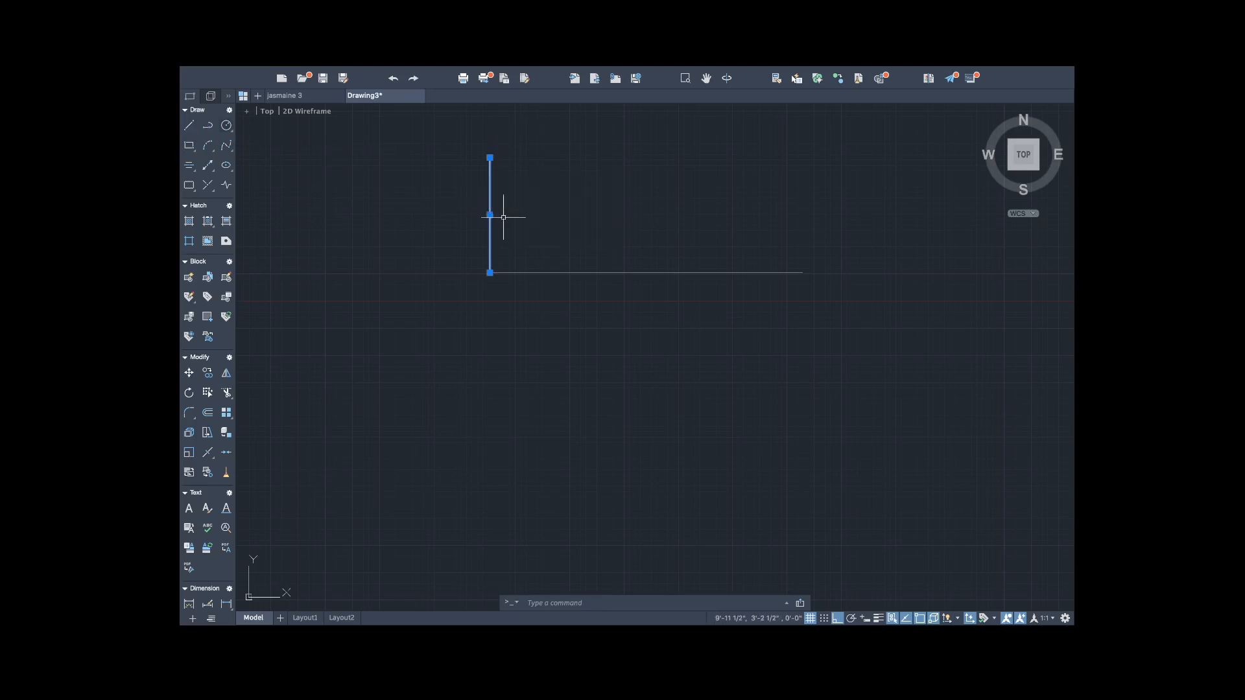
{"action": "type", "text": "c"}
{"action": "key", "text": "Return"}
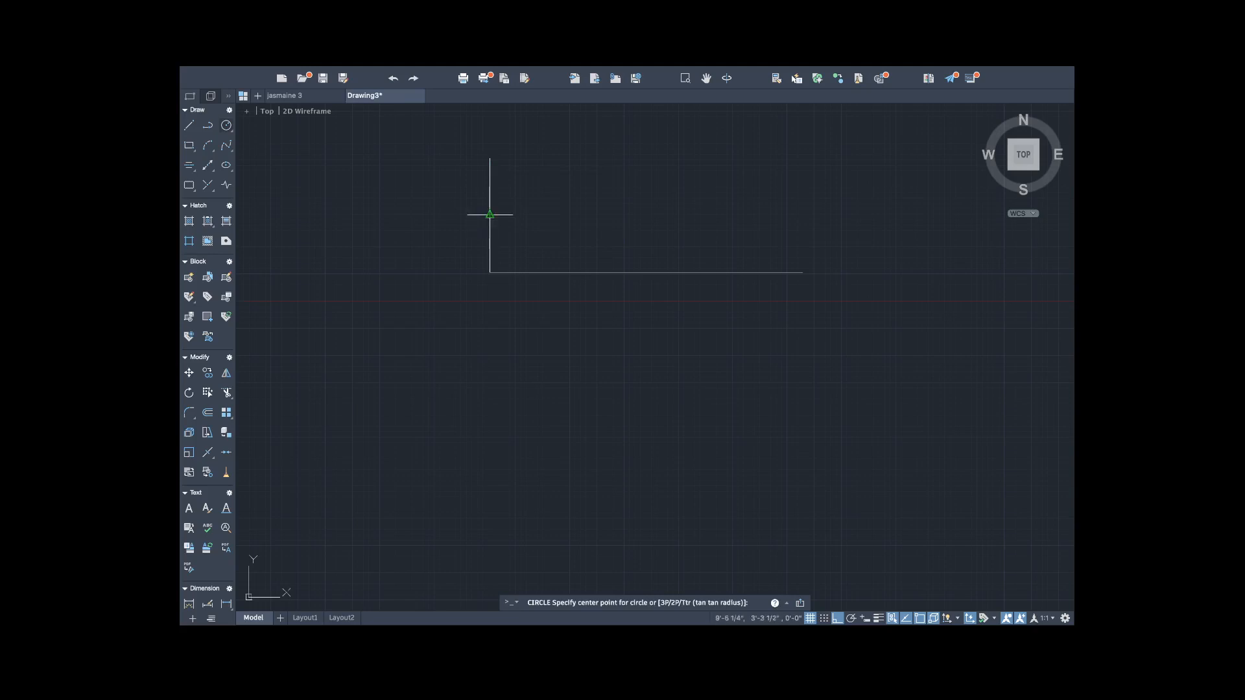
{"action": "left_click", "coordinate": [490, 214]}
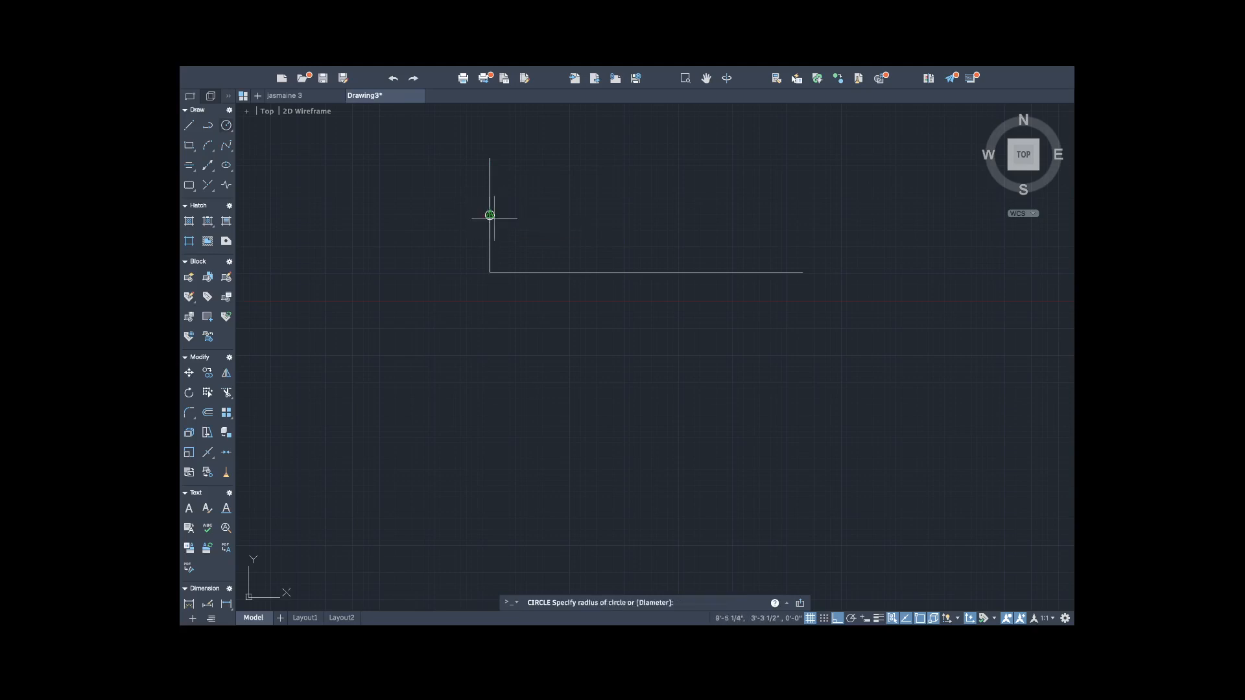
{"action": "key", "text": "Escape"}
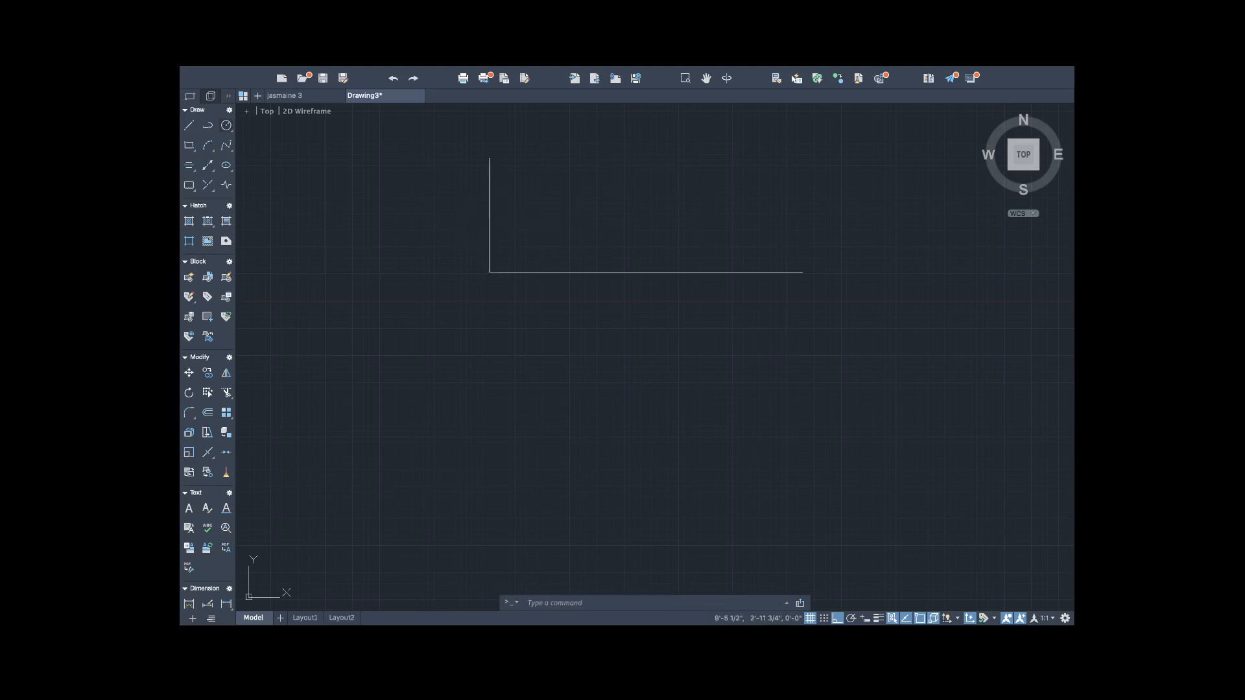
Copy the vertical line from its lower endpoint to the right end of the horizontal line.
{"action": "left_click", "coordinate": [489, 223]}
{"action": "type", "text": "copy"}
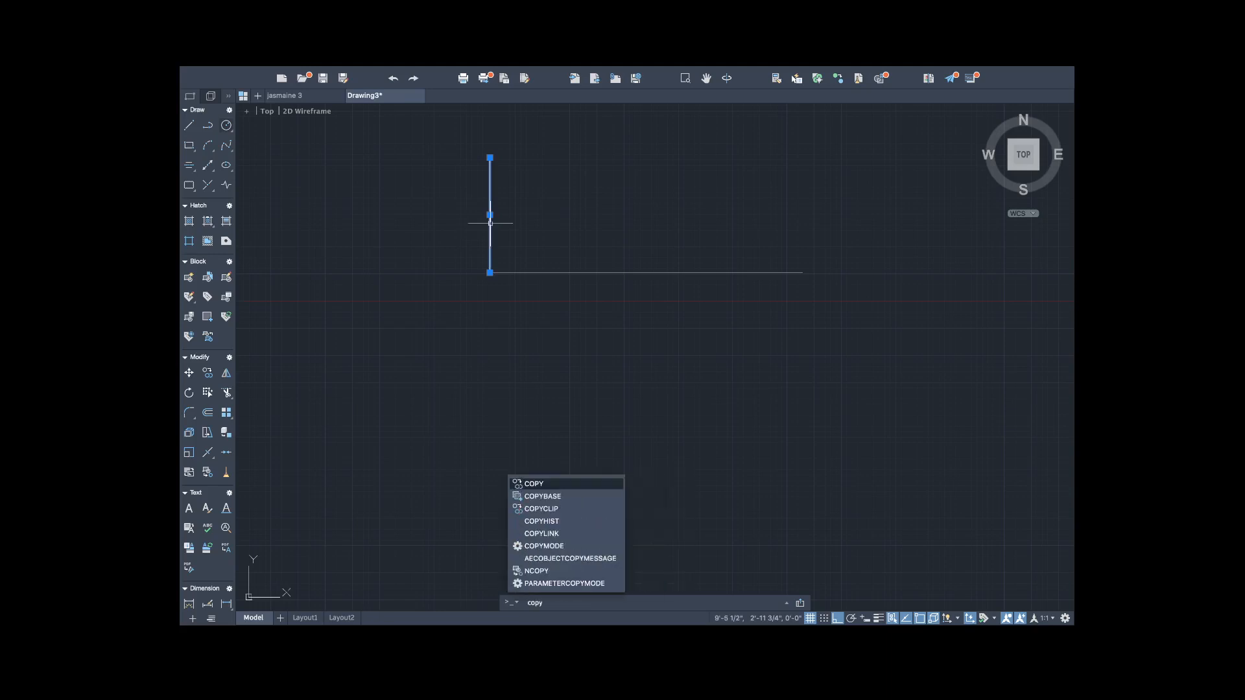
{"action": "key", "text": "Return"}
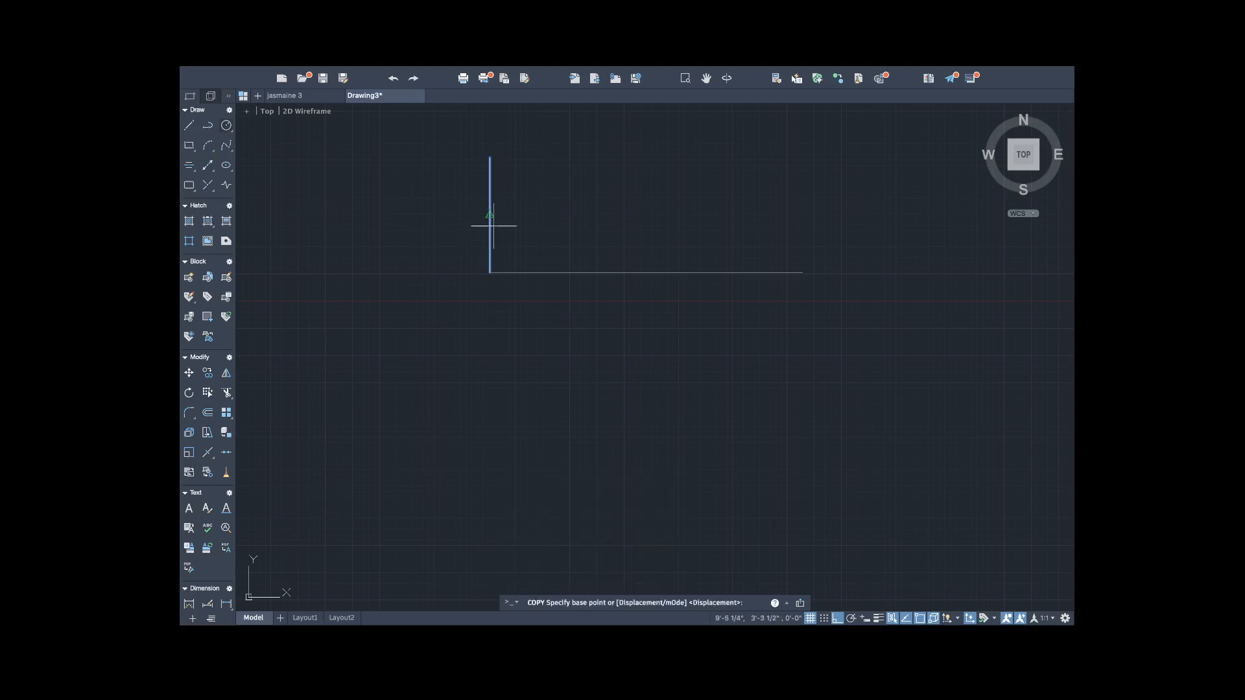
{"action": "left_click", "coordinate": [489, 272]}
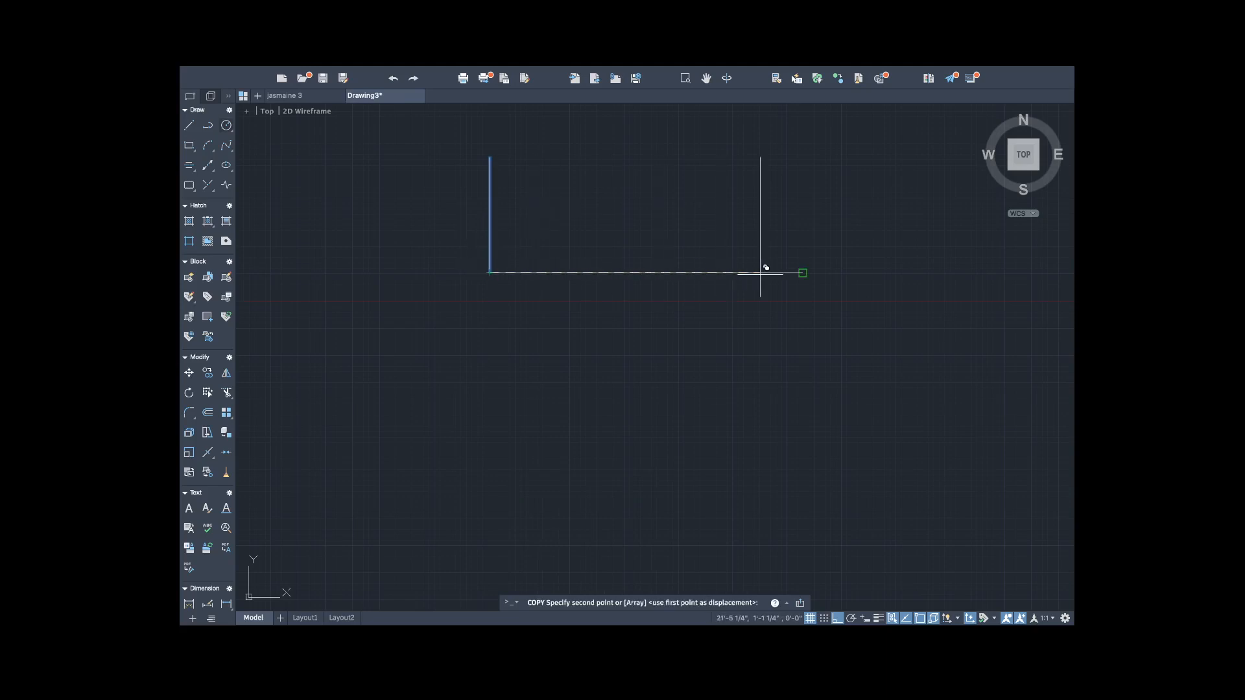
{"action": "left_click", "coordinate": [803, 271]}
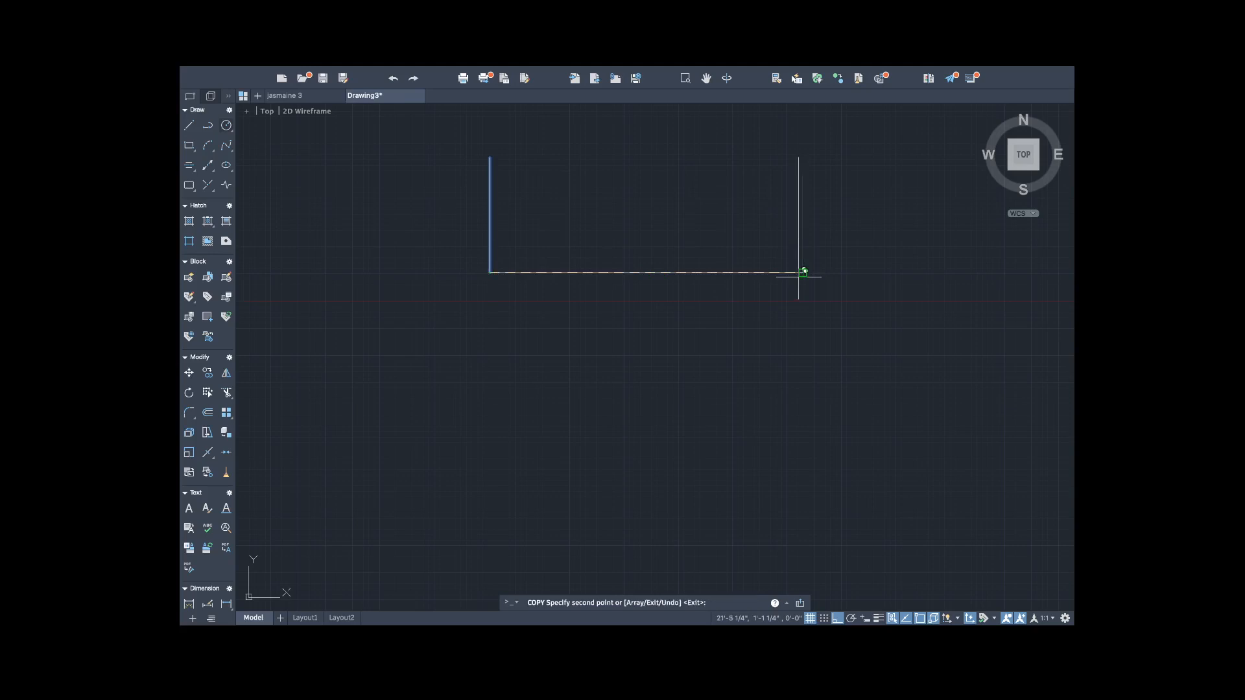
{"action": "key", "text": "Return"}
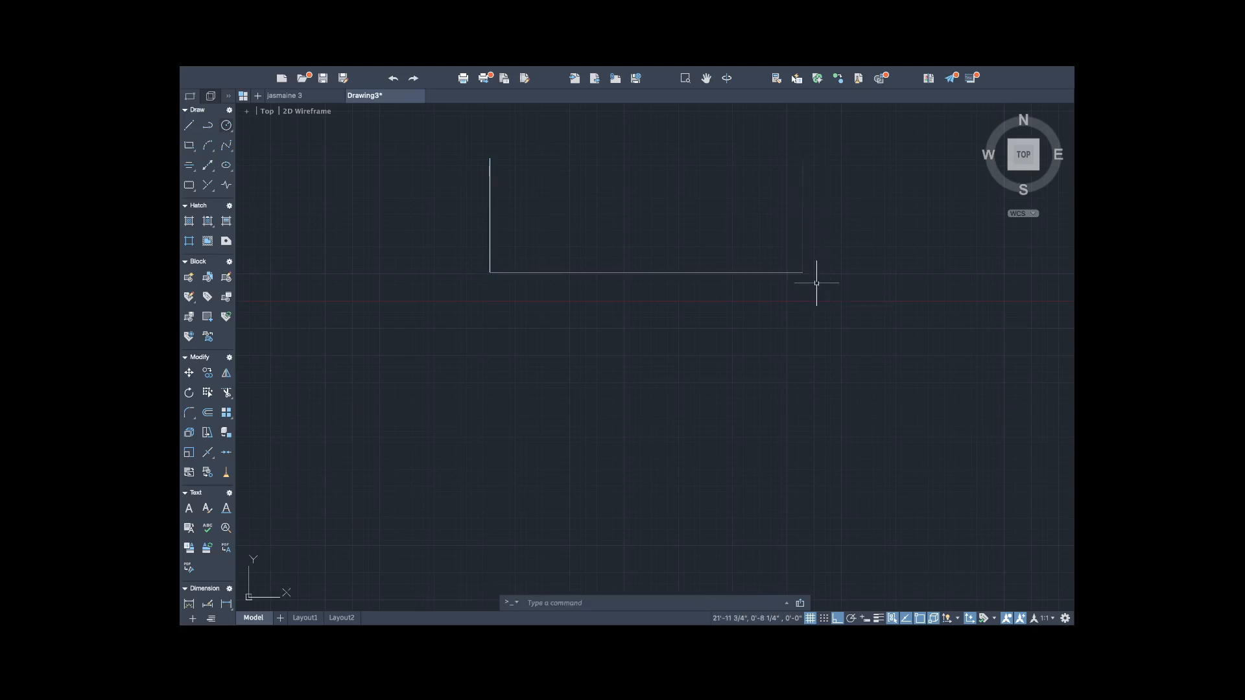
Draw a 3'-2.5" line rightward from the top of the left vertical line, continuing with a 3'-2.5" line straight up.
{"action": "scroll", "coordinate": [814, 278], "scroll_direction": "down", "scroll_amount": 3}
{"action": "scroll", "coordinate": [774, 200], "scroll_direction": "up", "scroll_amount": 3}
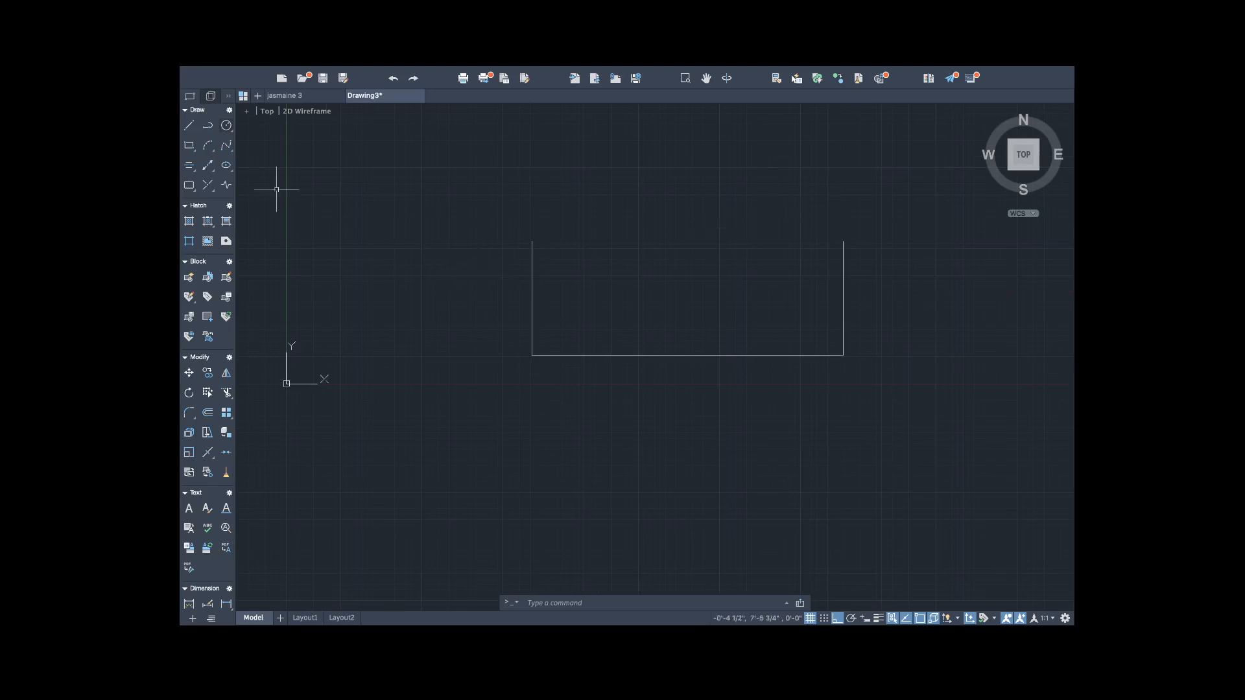
{"action": "left_click", "coordinate": [189, 125]}
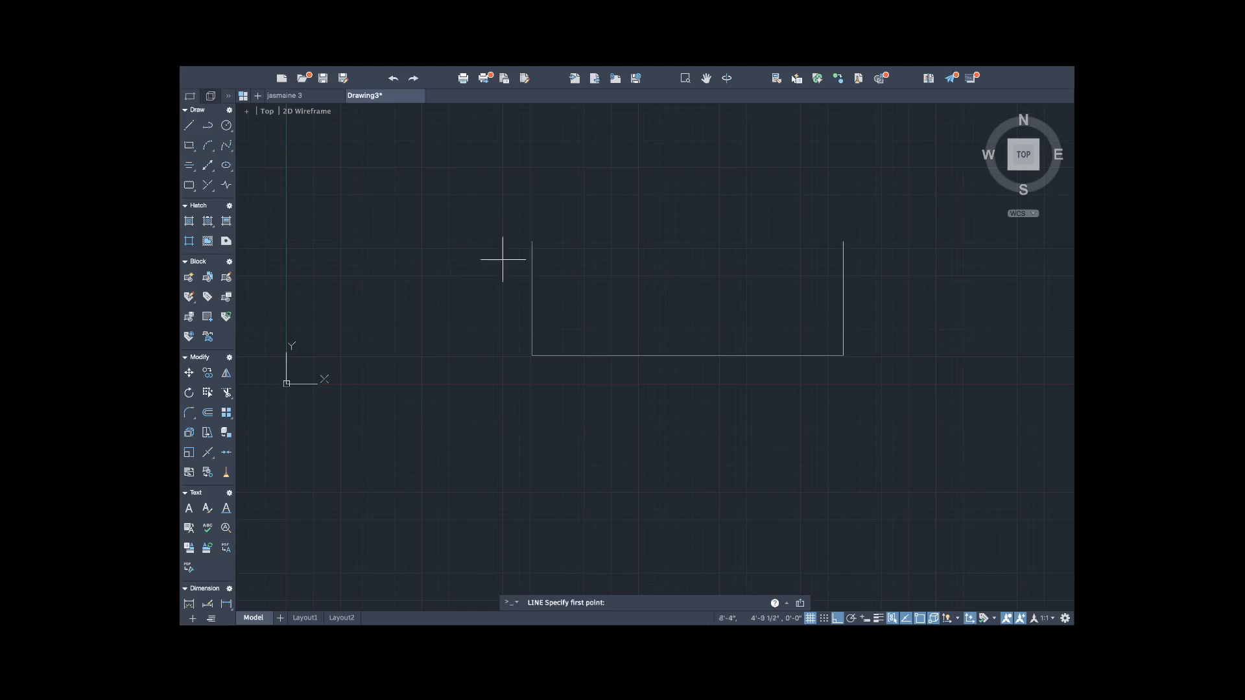
{"action": "left_click", "coordinate": [531, 242]}
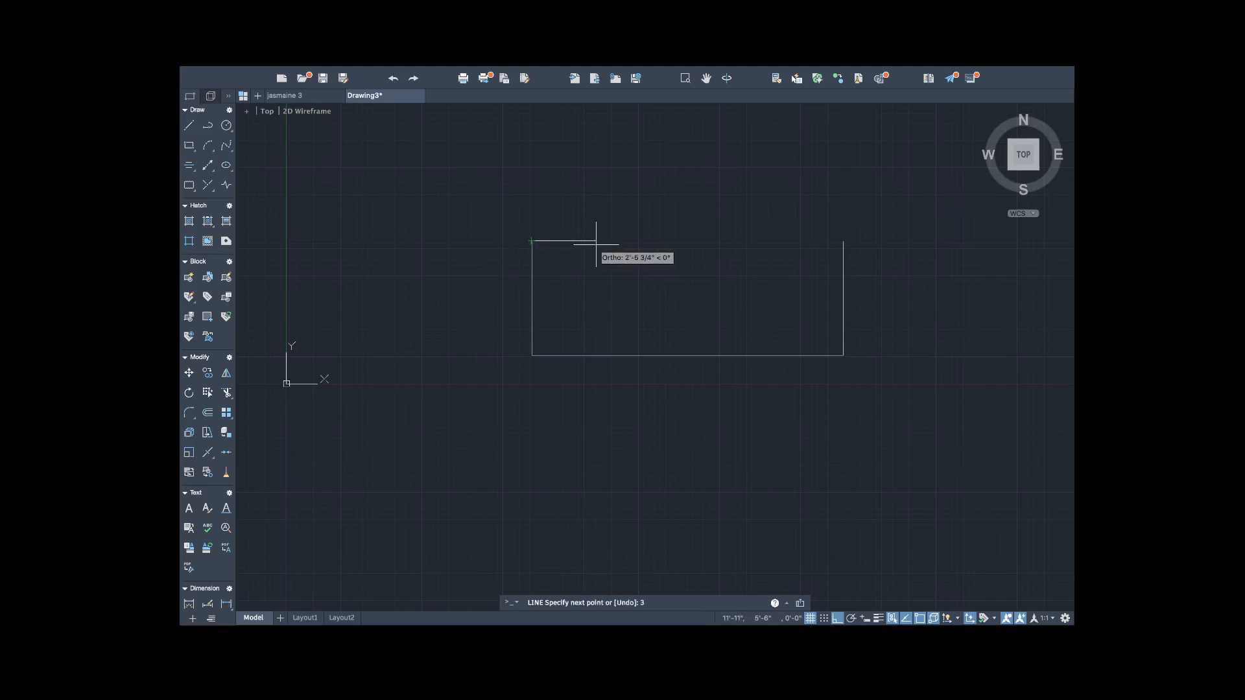
{"action": "type", "text": "3'-2.5\""}
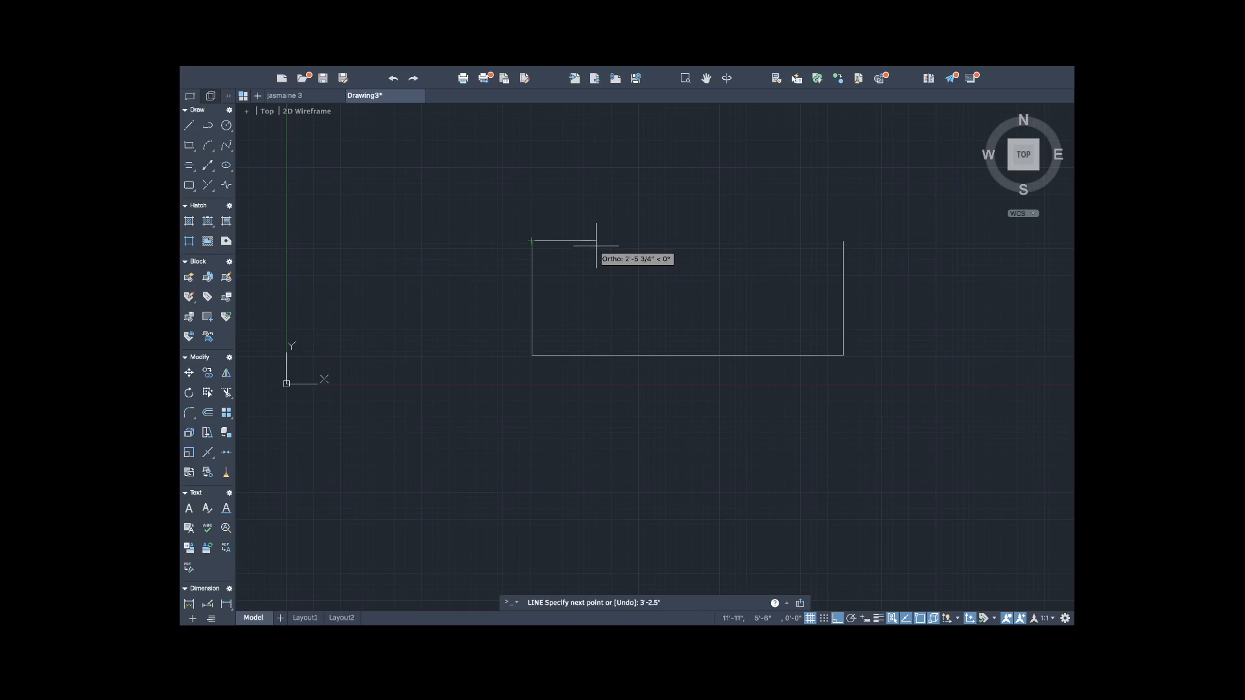
{"action": "key", "text": "Return"}
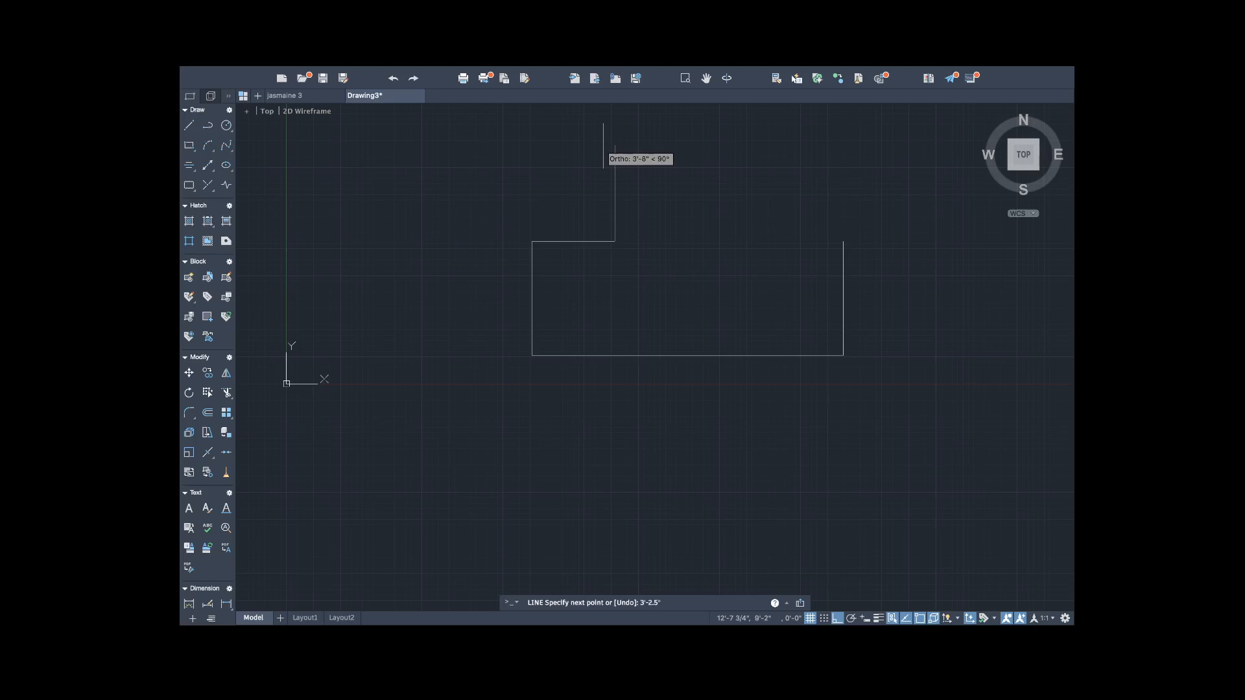
{"action": "key", "text": "Return"}
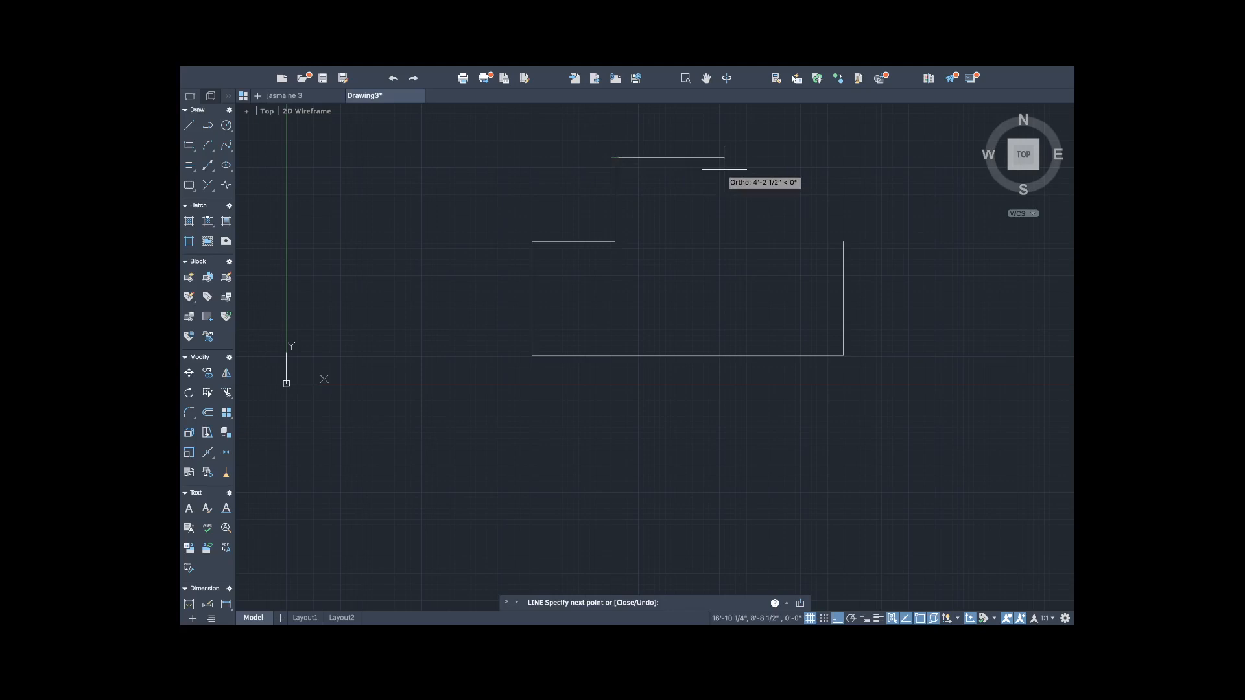
Continue with a 4'-4.75" line to the right, turn off Ortho and connect its end to the top of the right vertical line.
{"action": "type", "text": "4'-4.75\""}
{"action": "key", "text": "Return"}
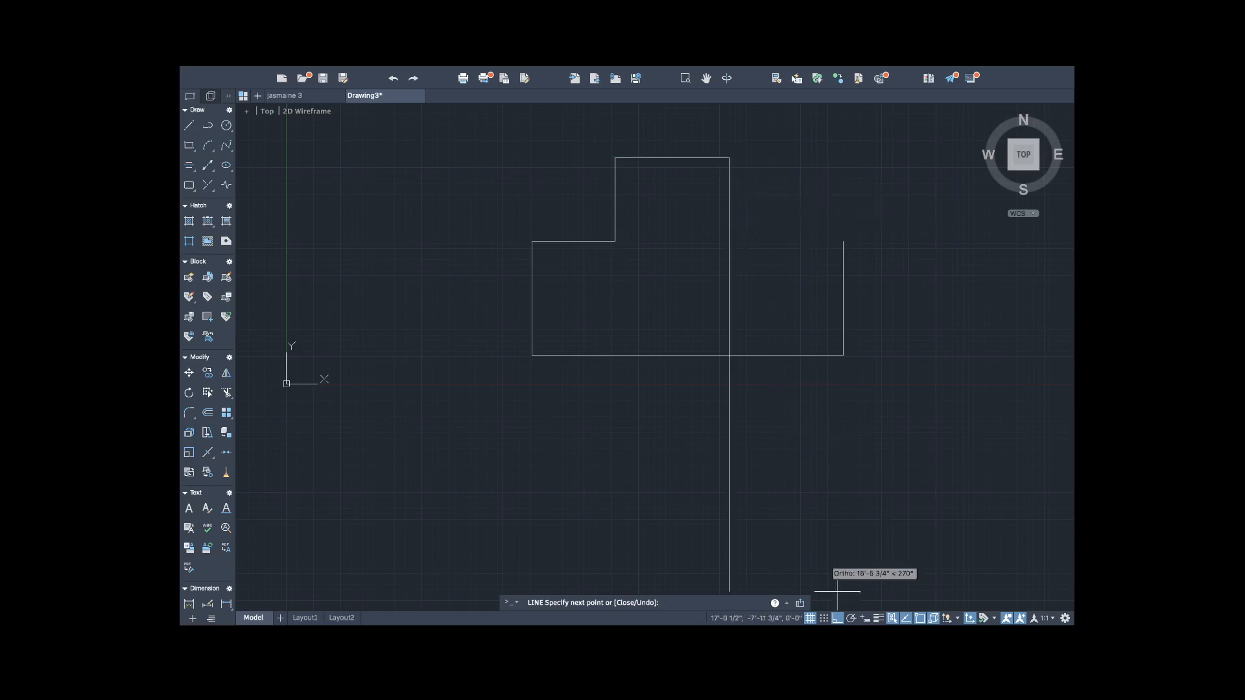
{"action": "left_click", "coordinate": [837, 618]}
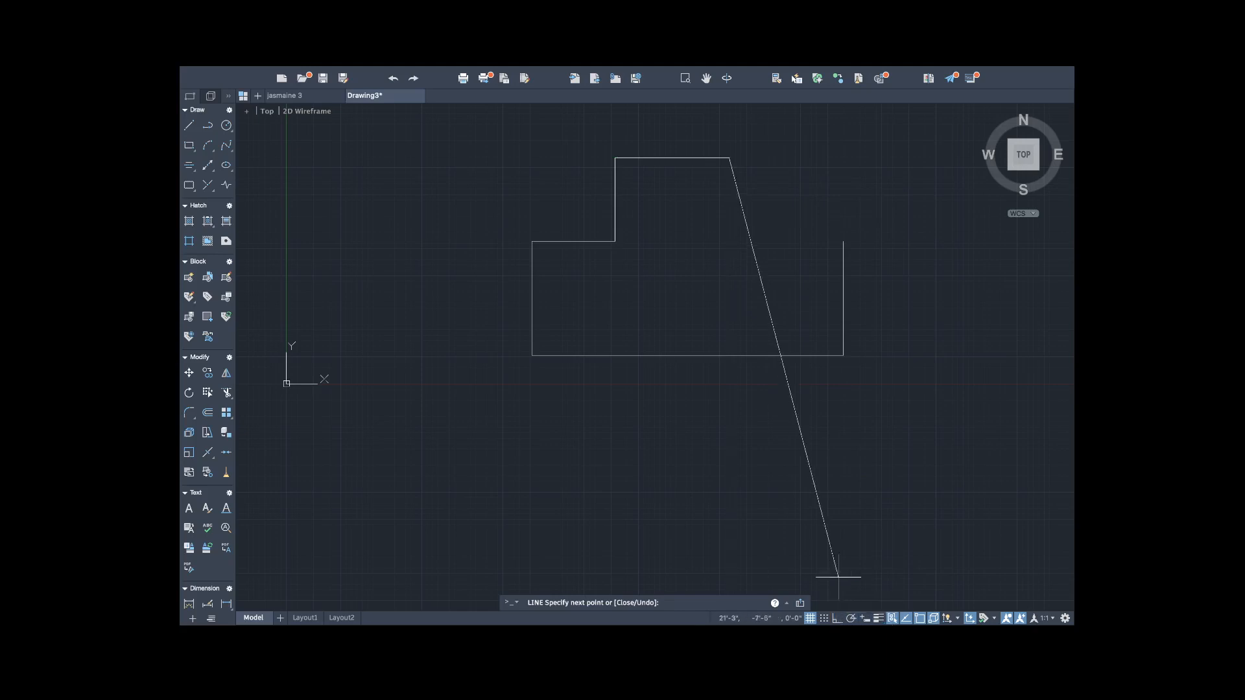
{"action": "left_click", "coordinate": [843, 241]}
{"action": "key", "text": "Return"}
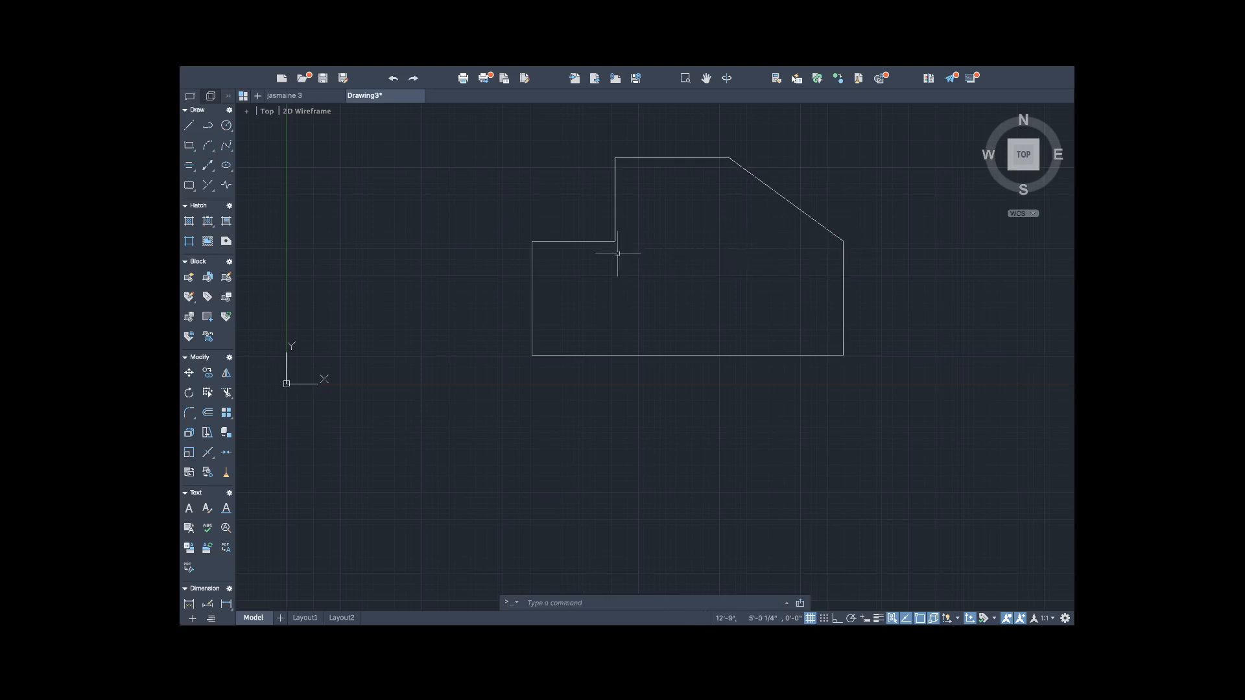
Draw a diagonal line from the top of the left vertical line to the left end of the uppermost horizontal line.
{"action": "left_click", "coordinate": [188, 125]}
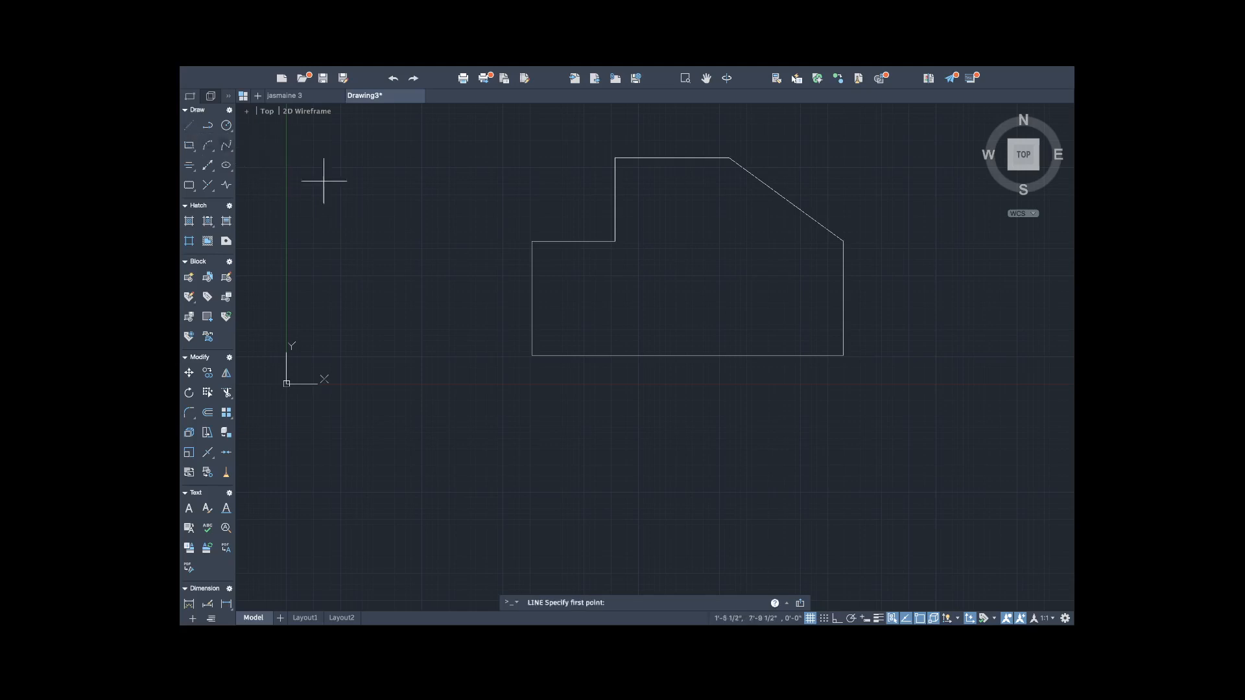
{"action": "left_click", "coordinate": [532, 241]}
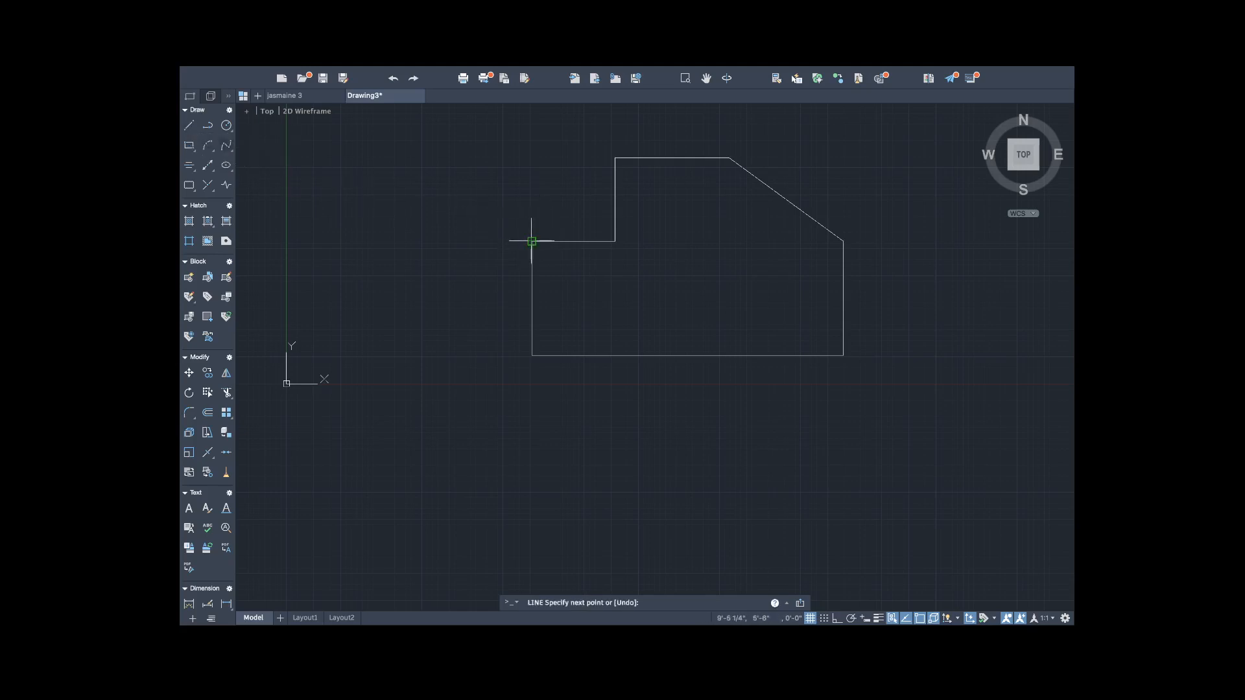
{"action": "left_click", "coordinate": [615, 157]}
{"action": "key", "text": "Return"}
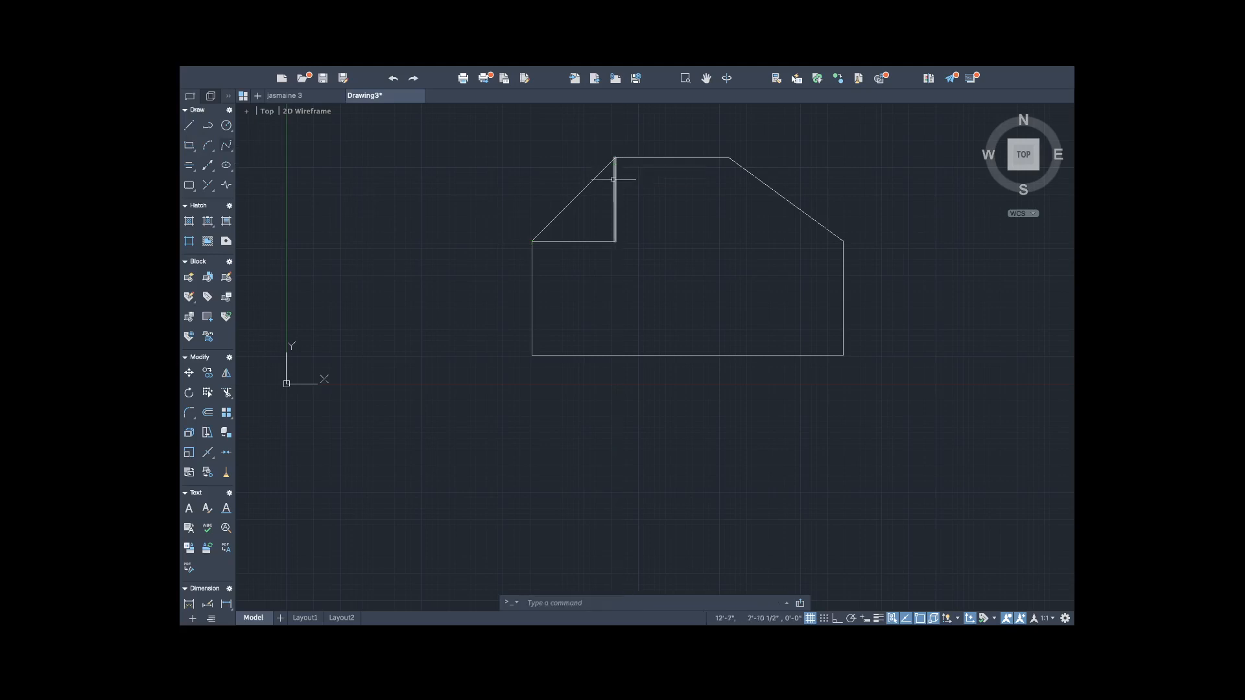
{"action": "left_click", "coordinate": [585, 241]}
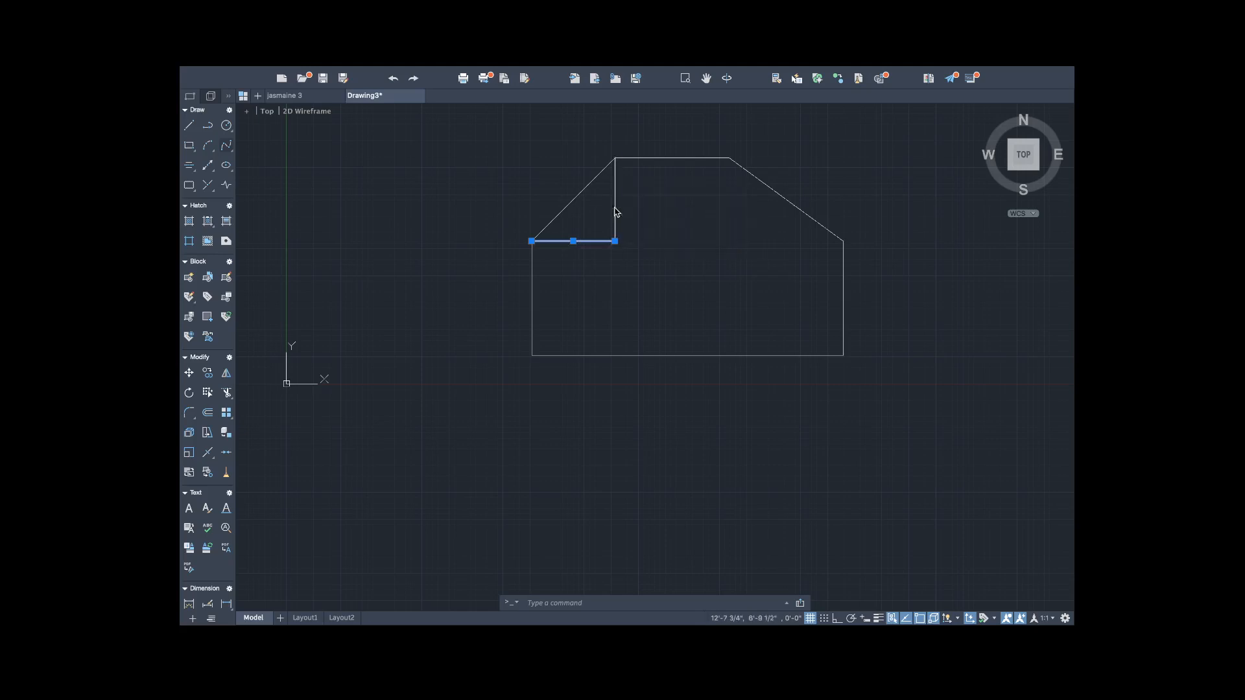
{"action": "left_click", "coordinate": [615, 209]}
{"action": "type", "text": "l"}
{"action": "key", "text": "Return"}
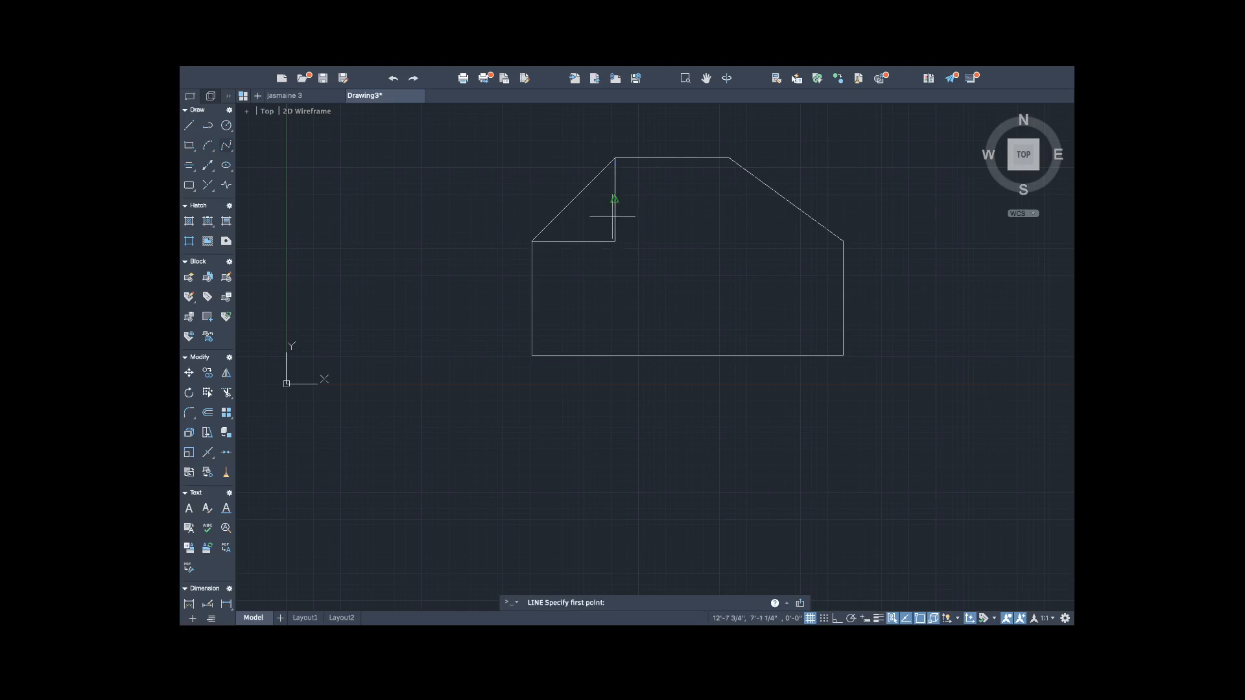
{"action": "key", "text": "Escape"}
Delete the short vertical and horizontal lines that form the inner corner below the left diagonal.
{"action": "left_click", "coordinate": [614, 219]}
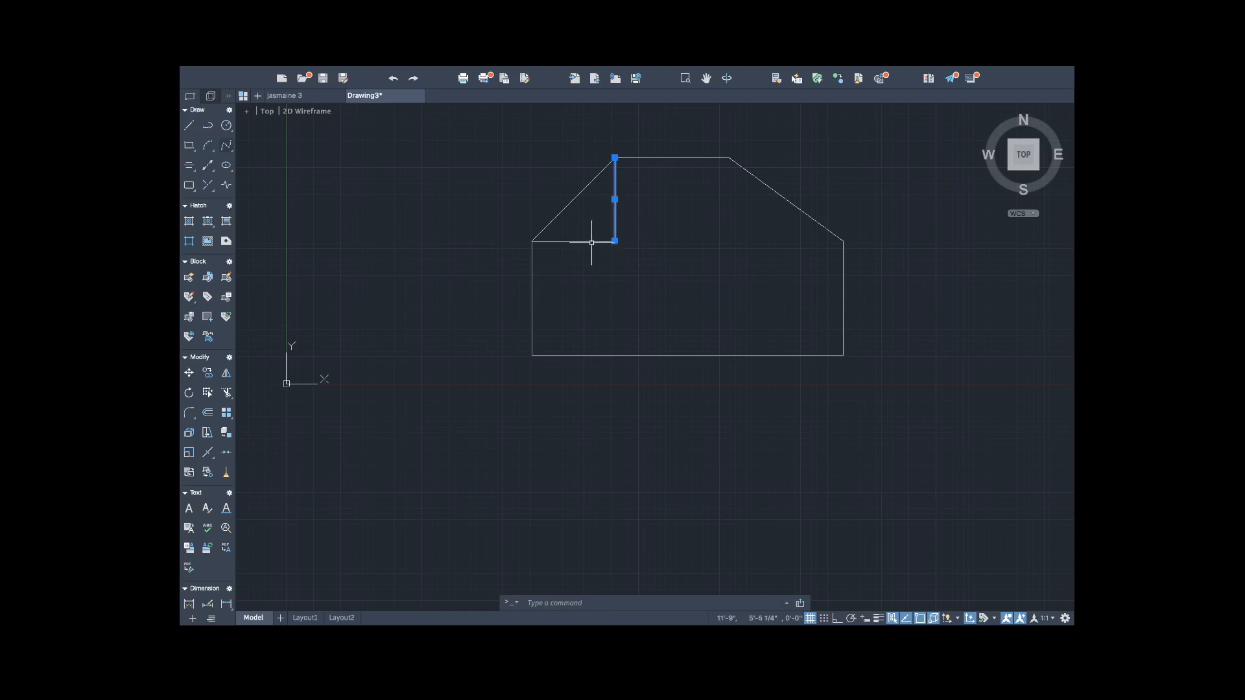
{"action": "left_click", "coordinate": [592, 241]}
{"action": "key", "text": "Delete"}
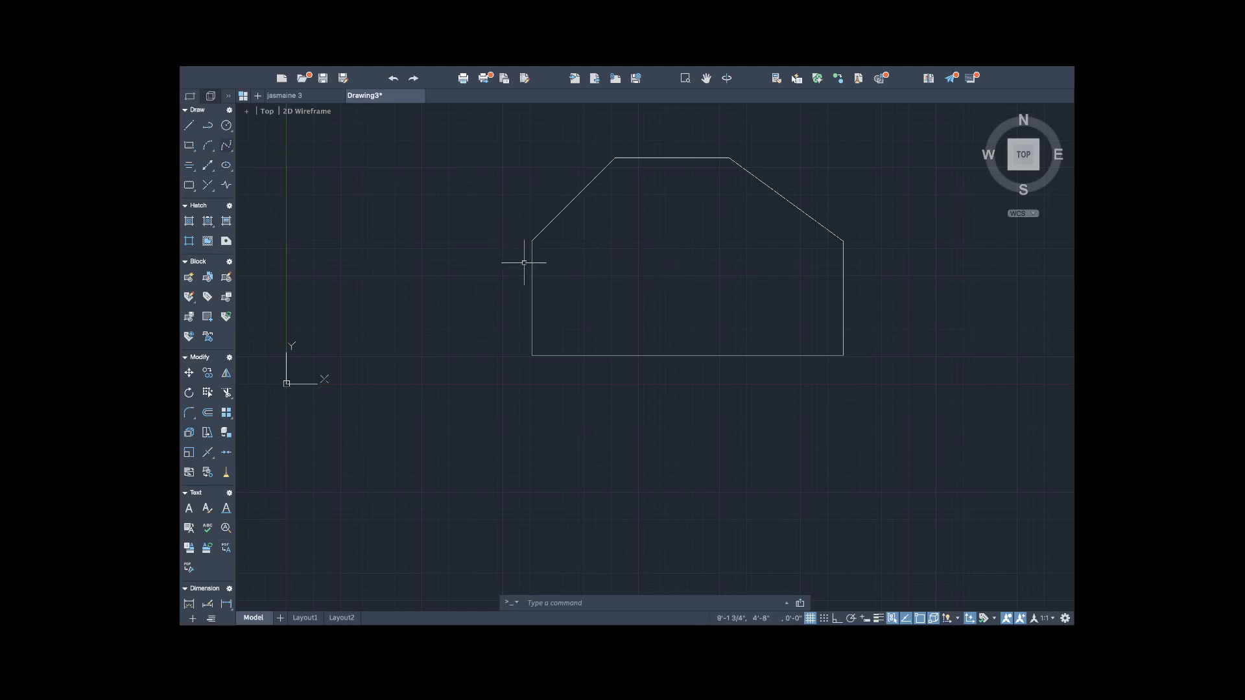
Join the six lines of the angled outline into a single closed polyline.
{"action": "left_click", "coordinate": [543, 228]}
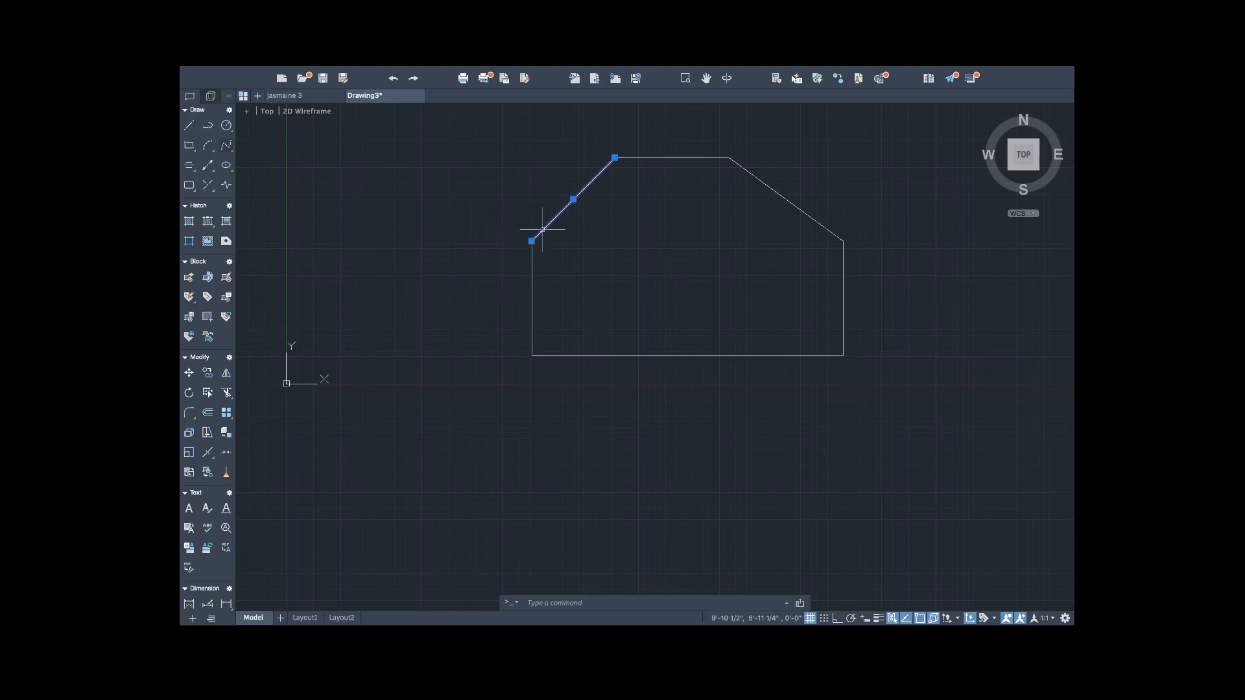
{"action": "left_click", "coordinate": [530, 262]}
{"action": "left_click", "coordinate": [641, 153]}
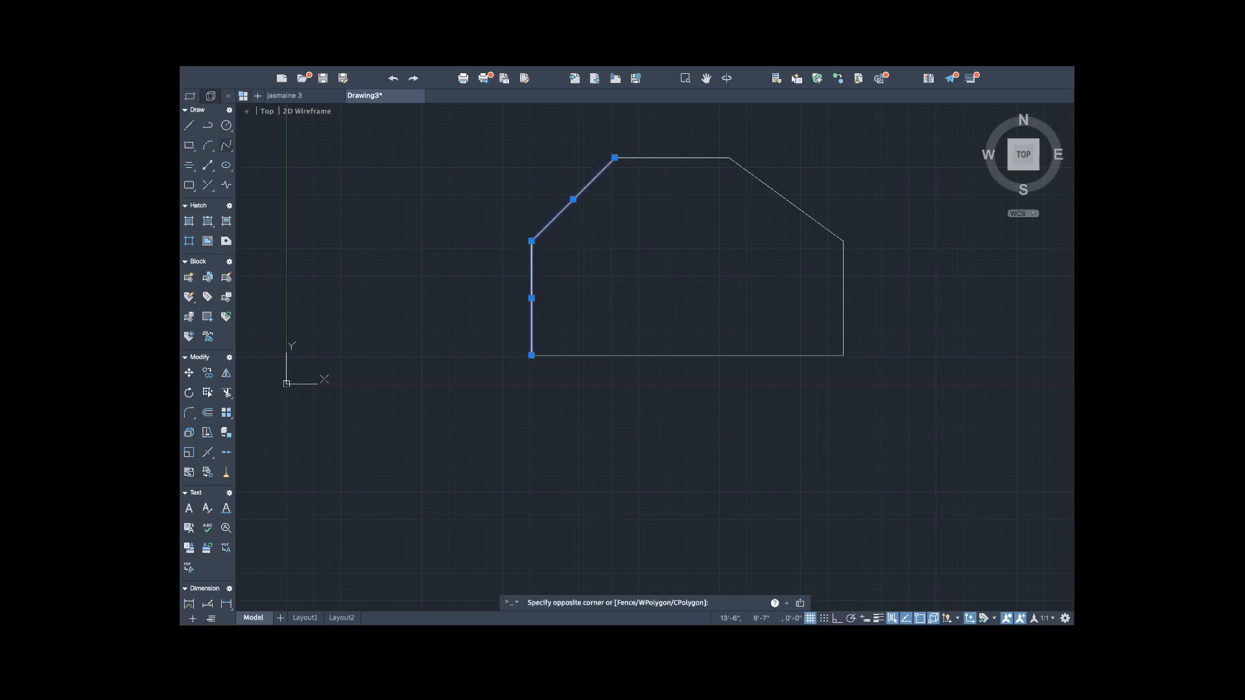
{"action": "mouse_move", "coordinate": [638, 158]}
{"action": "left_mouse_down"}
{"action": "mouse_move", "coordinate": [636, 140]}
{"action": "mouse_move", "coordinate": [689, 336]}
{"action": "mouse_move", "coordinate": [857, 359]}
{"action": "mouse_move", "coordinate": [880, 323]}
{"action": "left_mouse_up"}
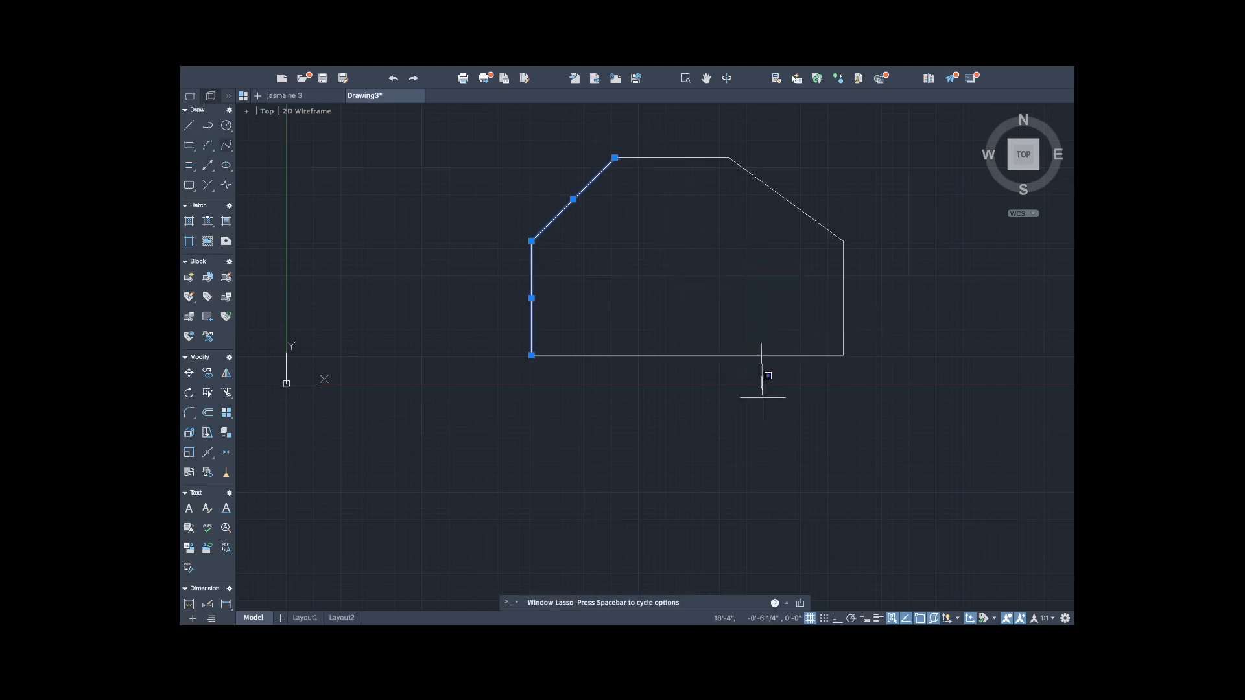
{"action": "left_click", "coordinate": [788, 352]}
{"action": "left_click", "coordinate": [786, 355]}
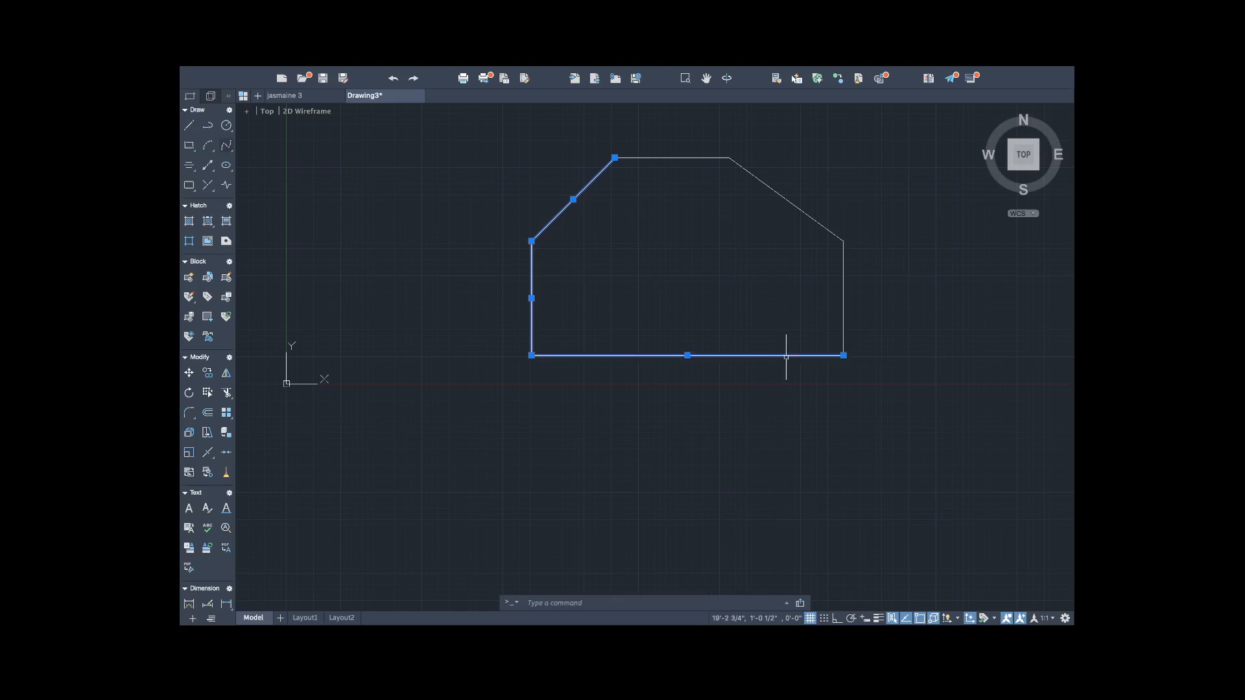
{"action": "left_click", "coordinate": [840, 298]}
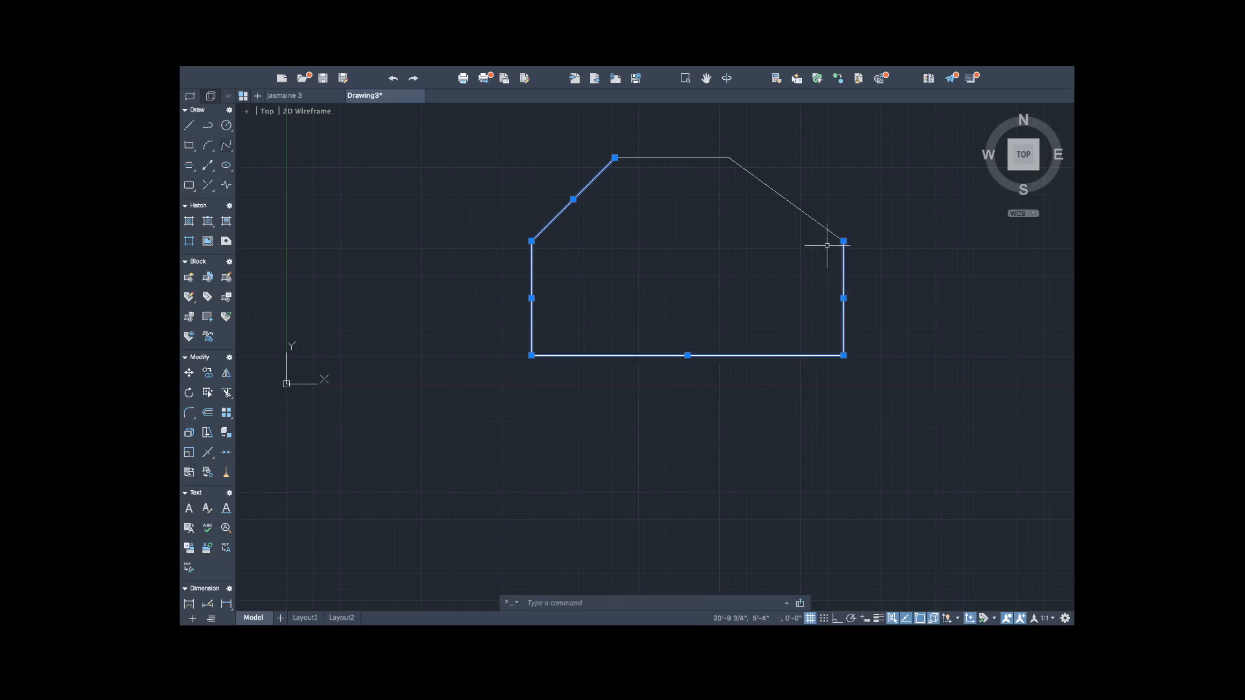
{"action": "mouse_move", "coordinate": [824, 230]}
{"action": "left_mouse_down"}
{"action": "mouse_move", "coordinate": [728, 130]}
{"action": "mouse_move", "coordinate": [642, 158]}
{"action": "left_mouse_up"}
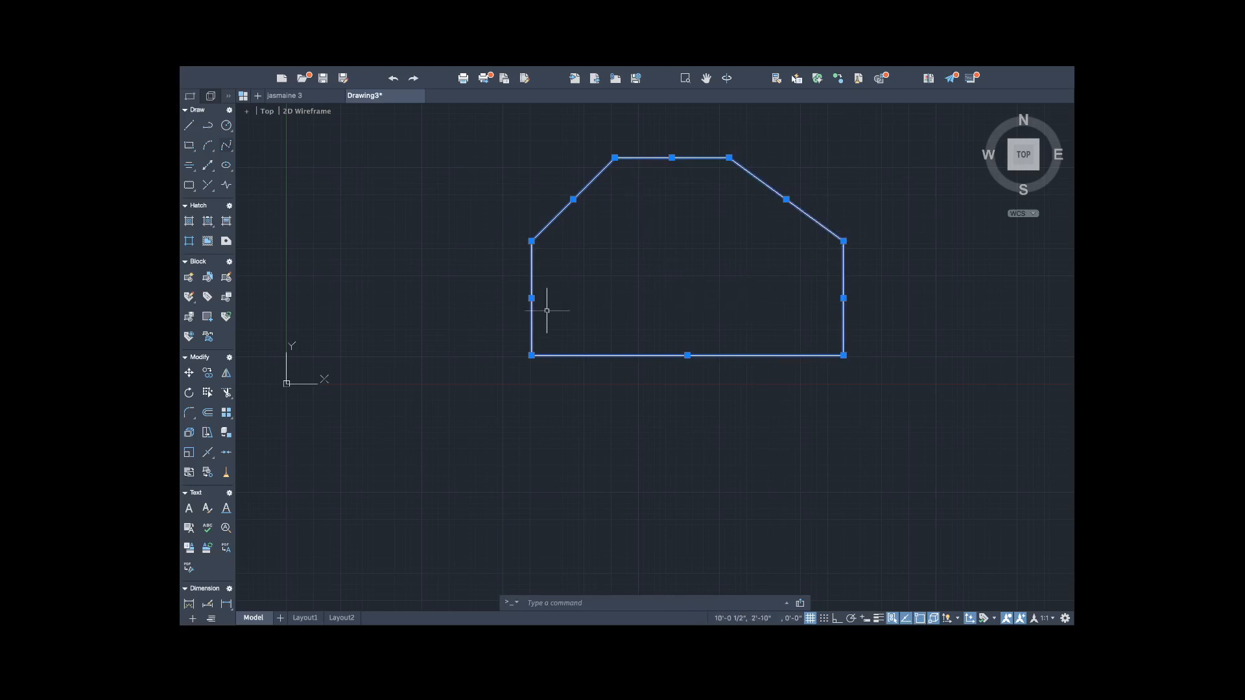
{"action": "type", "text": "join"}
{"action": "key", "text": "Return"}
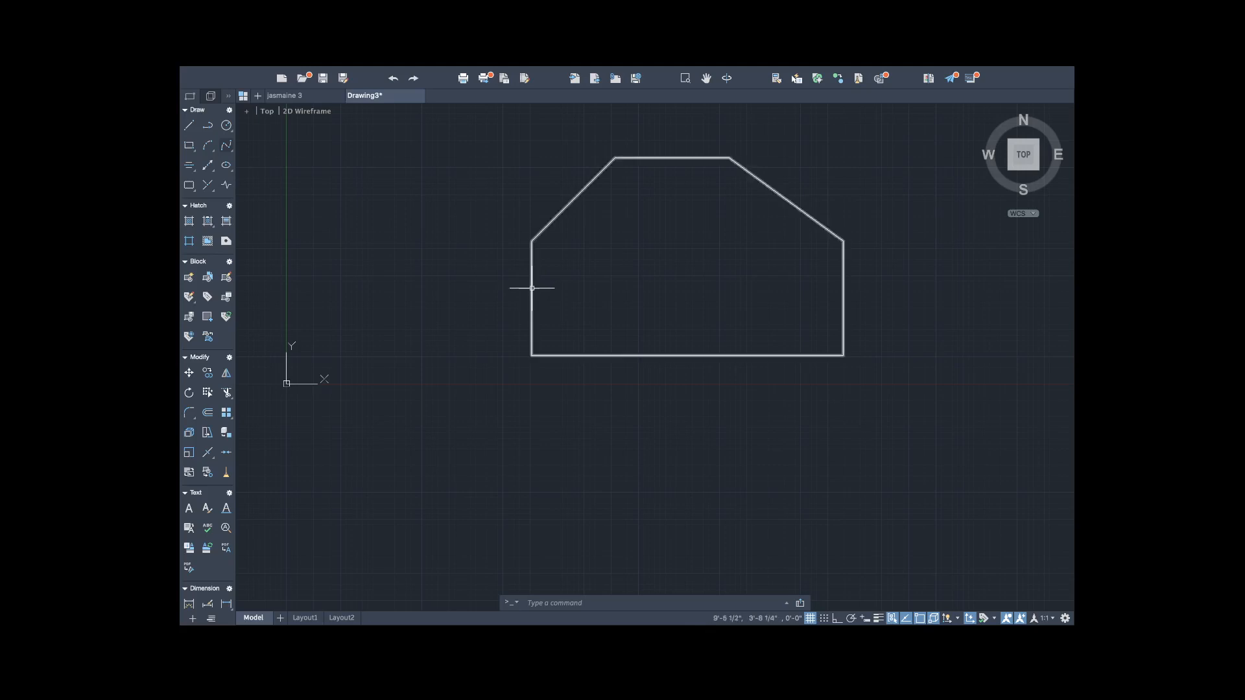
Offset the joined outline 4" toward its inside.
{"action": "left_click", "coordinate": [532, 288]}
{"action": "type", "text": "of"}
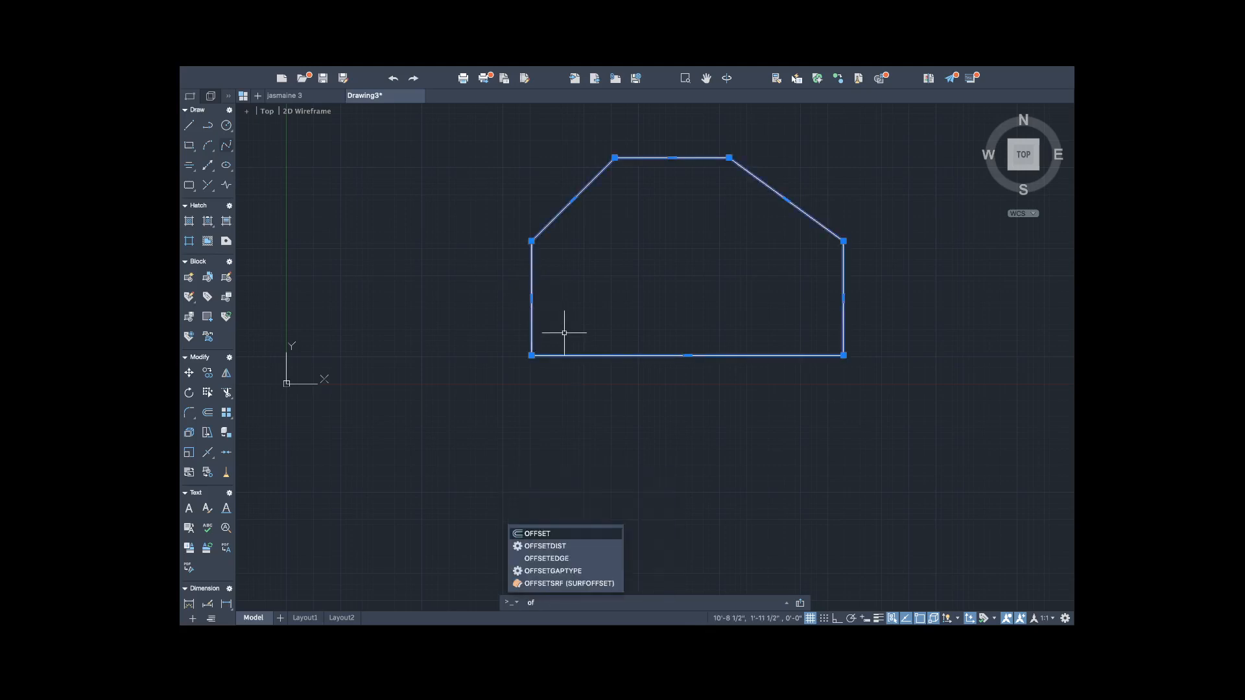
{"action": "type", "text": "fsett"}
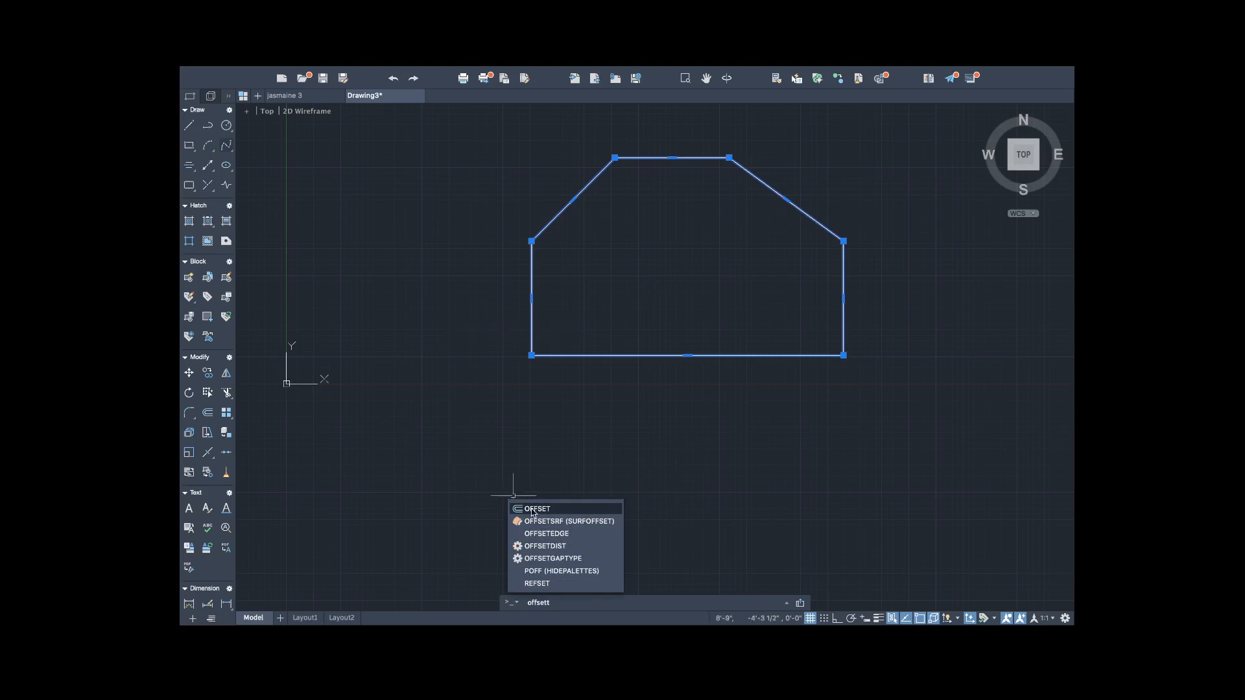
{"action": "key", "text": "Return"}
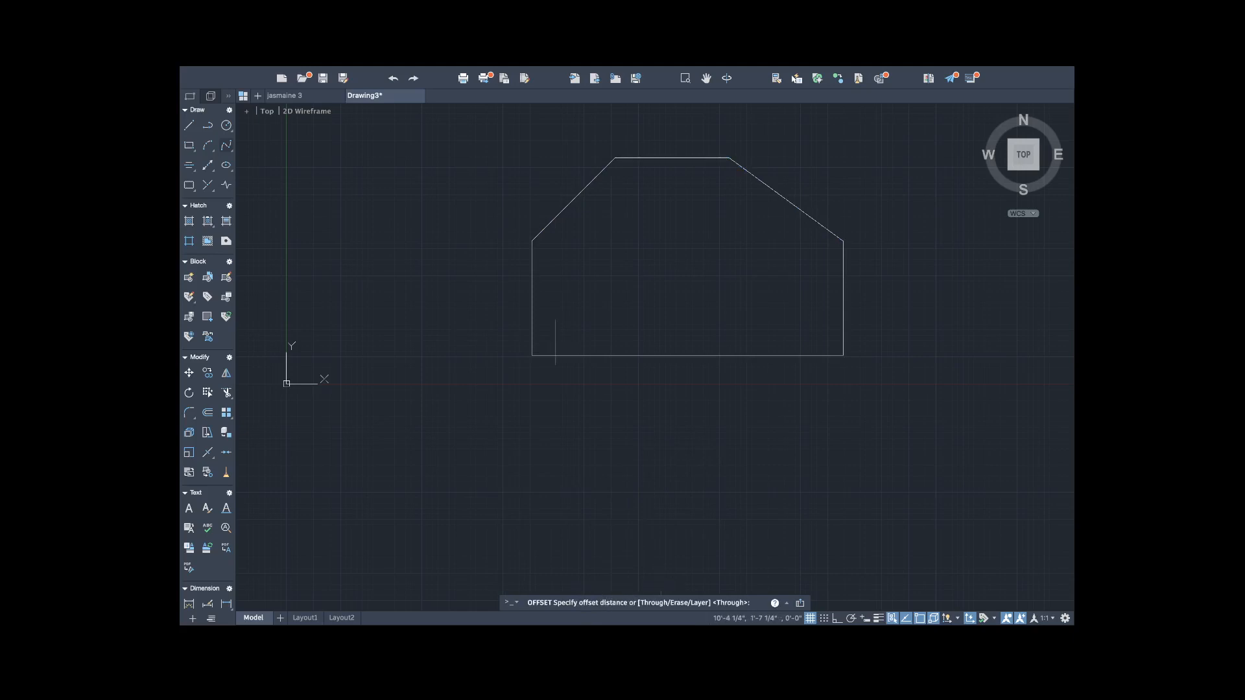
{"action": "type", "text": "4"}
{"action": "key", "text": "Return"}
{"action": "left_click", "coordinate": [556, 355]}
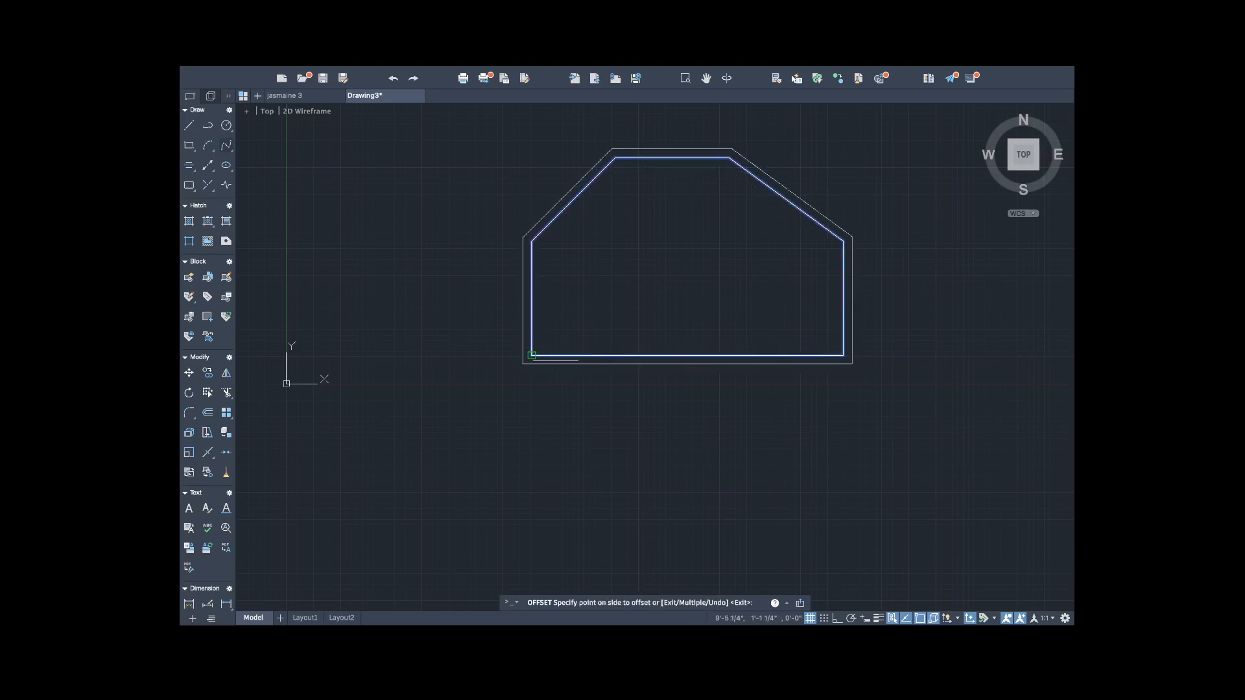
{"action": "left_click", "coordinate": [561, 328]}
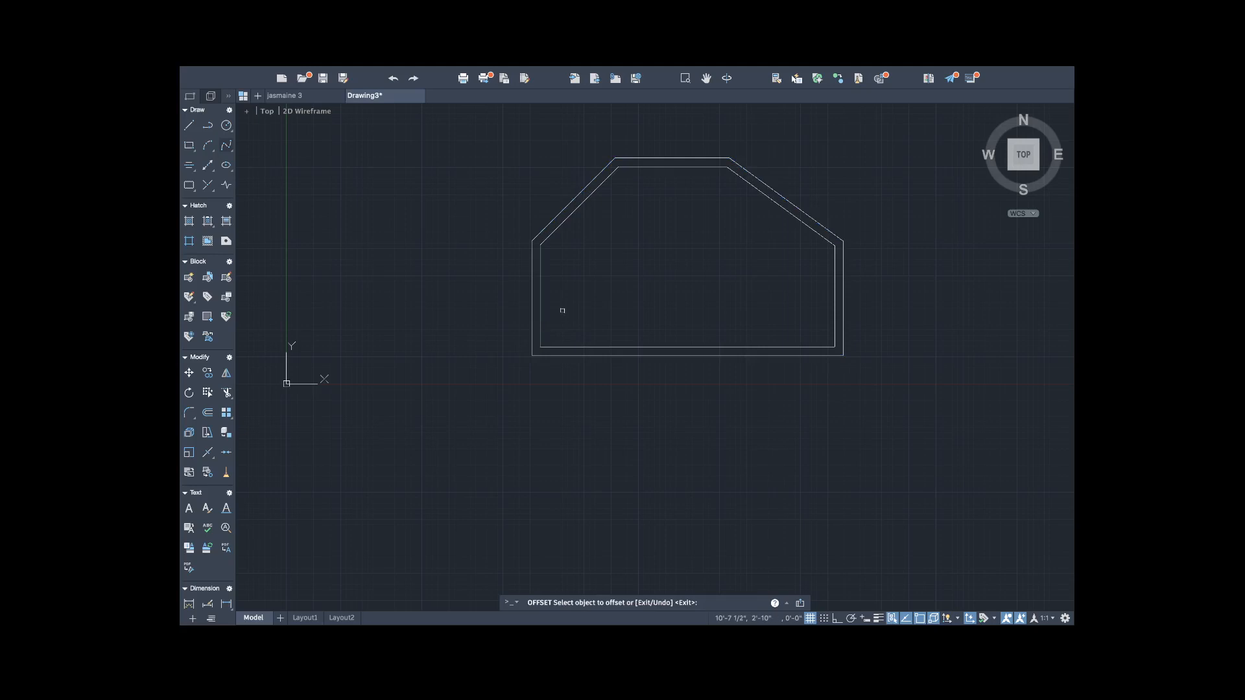
{"action": "key", "text": "Return"}
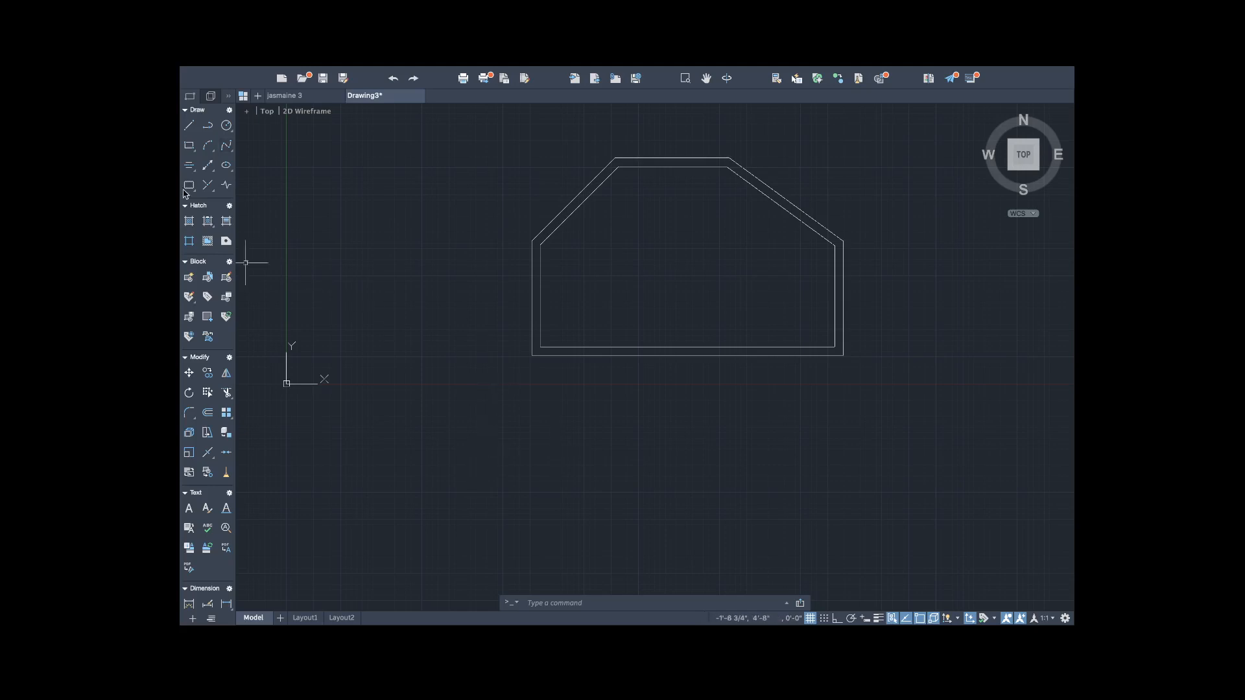
With Ortho on, draw a 3'-7.25" line rightward from the outer outline's lower-left corner and continue 3'-7.25" straight up.
{"action": "left_click", "coordinate": [189, 127]}
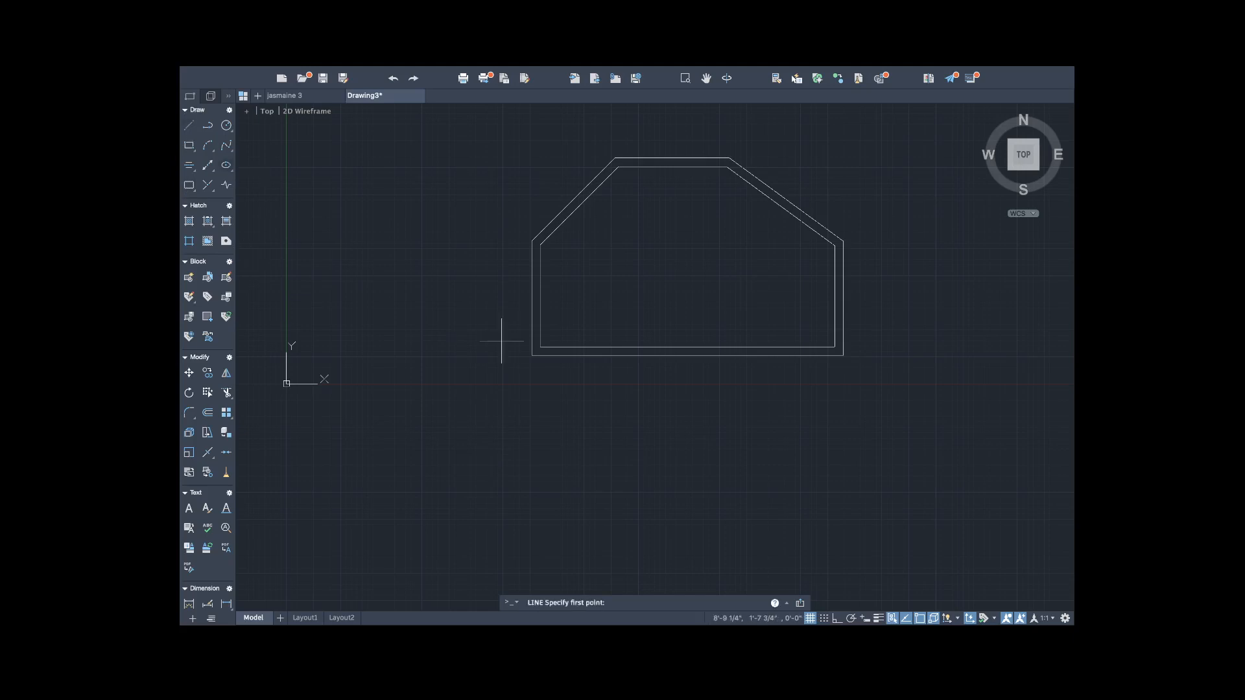
{"action": "left_click", "coordinate": [531, 355]}
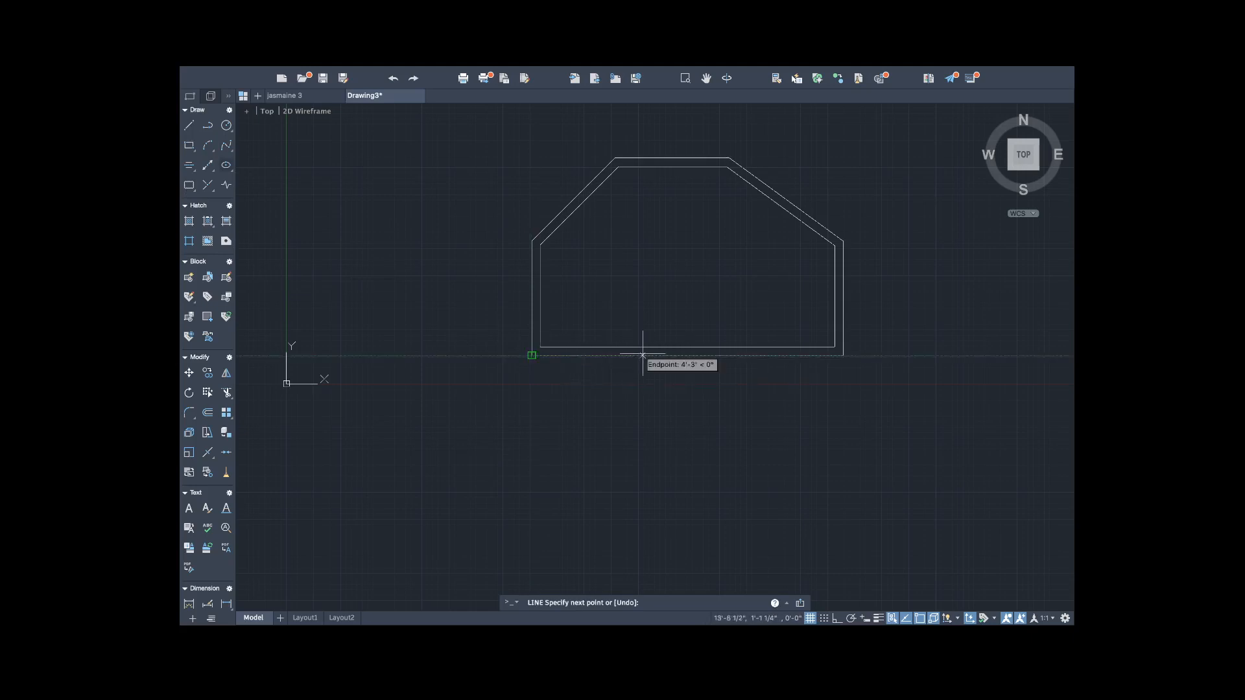
{"action": "left_click", "coordinate": [836, 619]}
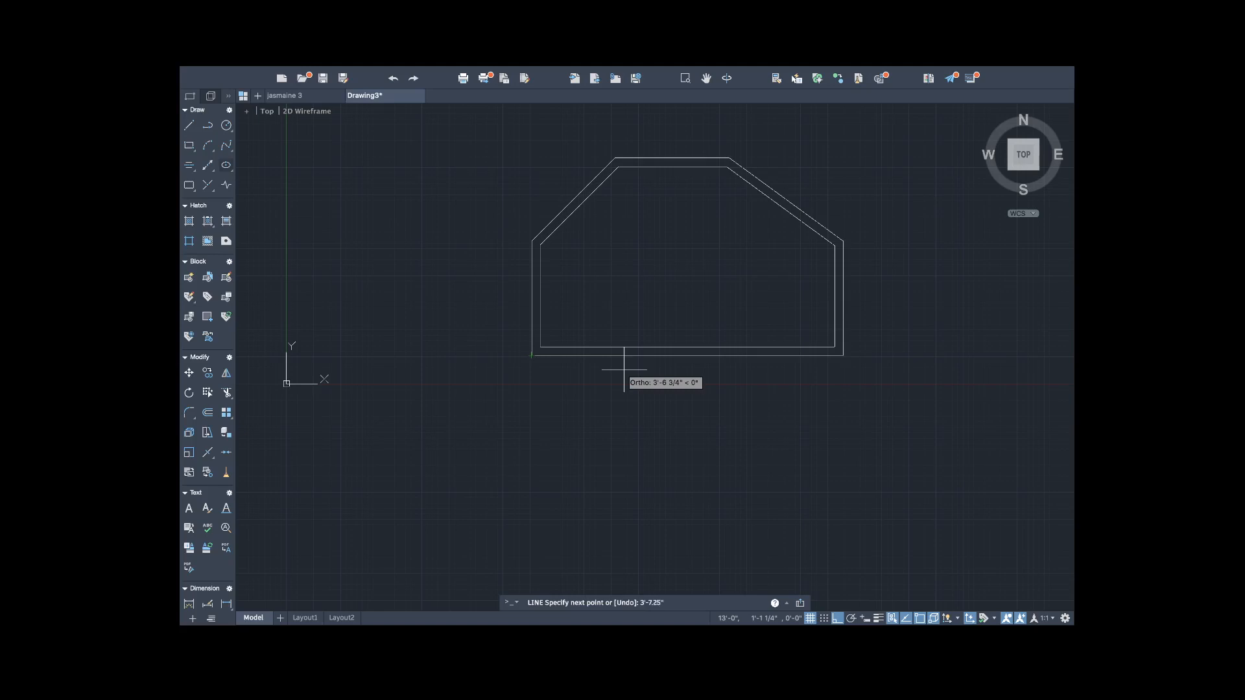
{"action": "key", "text": "Return"}
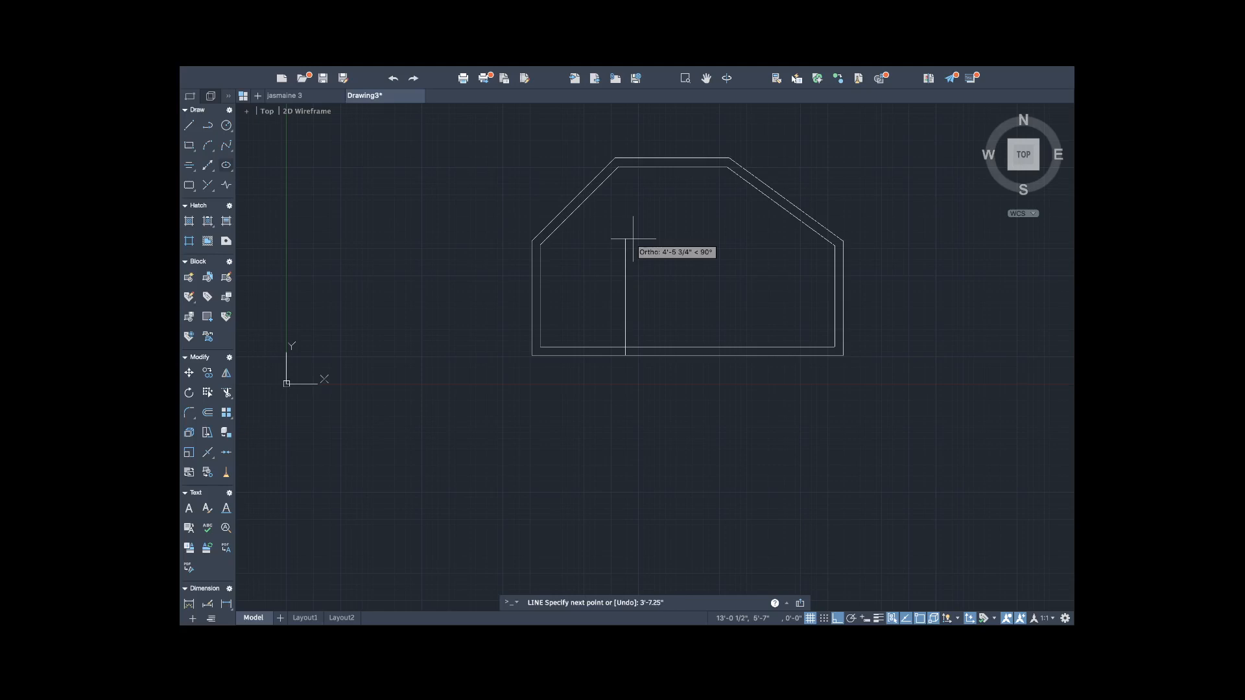
{"action": "key", "text": "Return"}
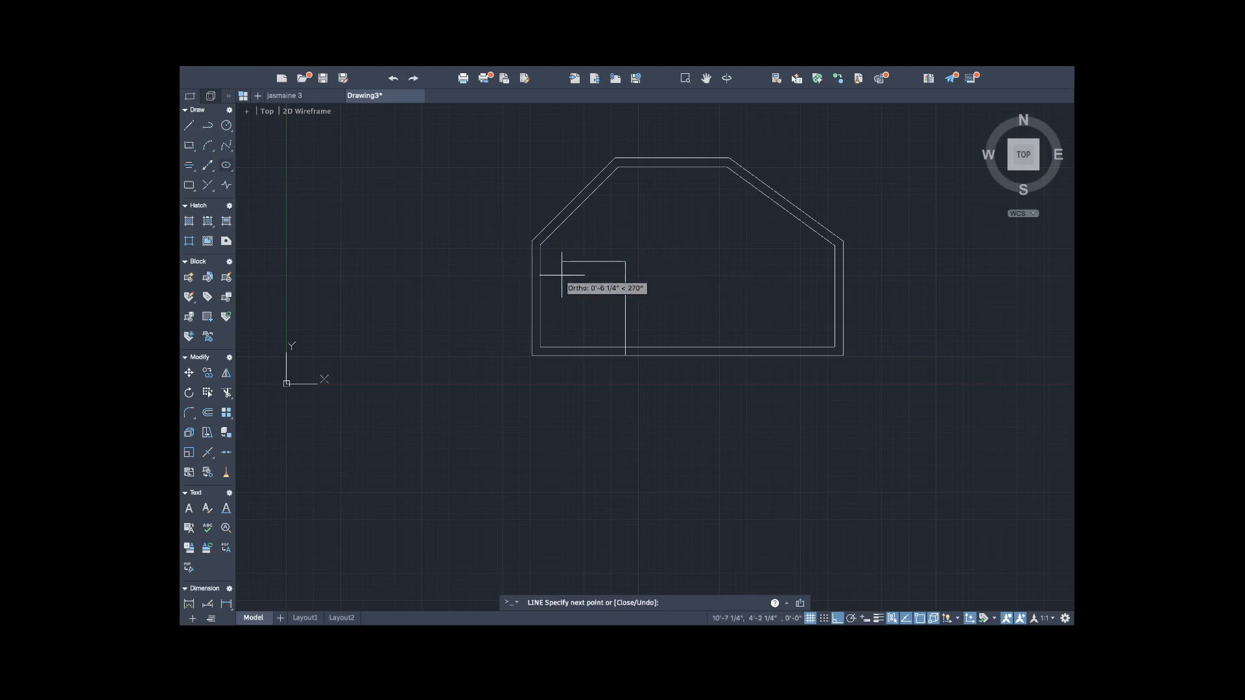
Continue with freehand horizontal segments extending right and back to the vertical line, plus a short segment straight up from the crossing.
{"action": "left_click", "coordinate": [680, 261]}
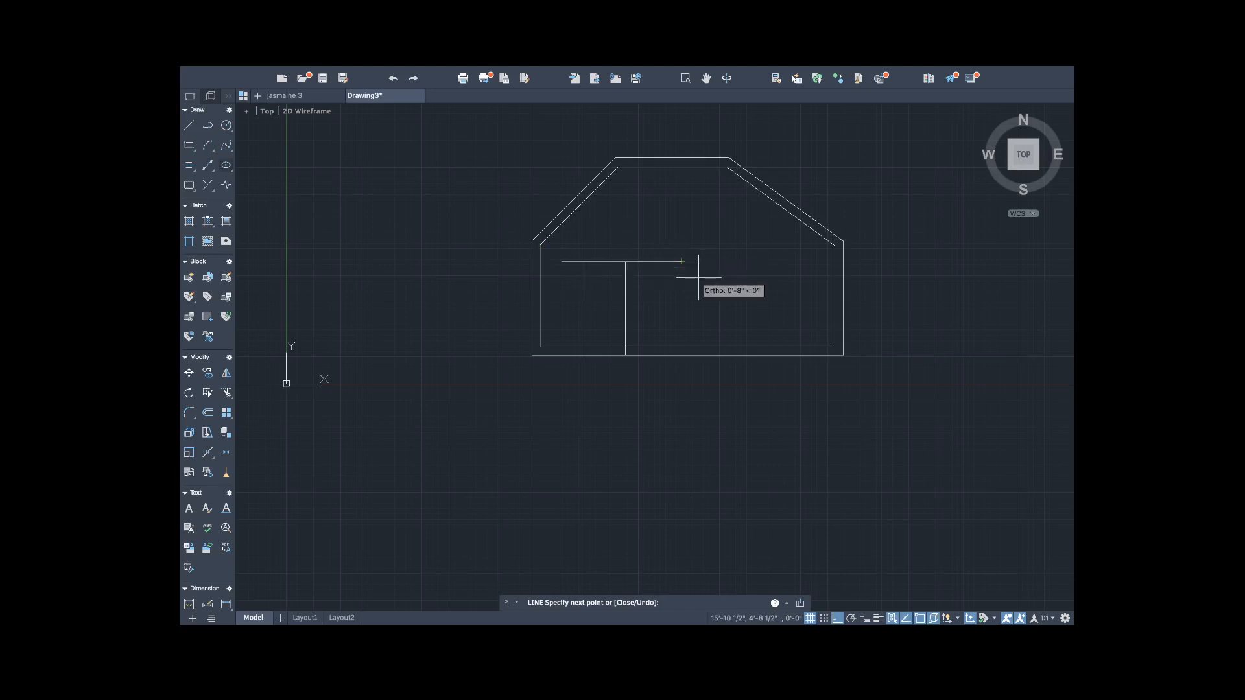
{"action": "left_click", "coordinate": [625, 262]}
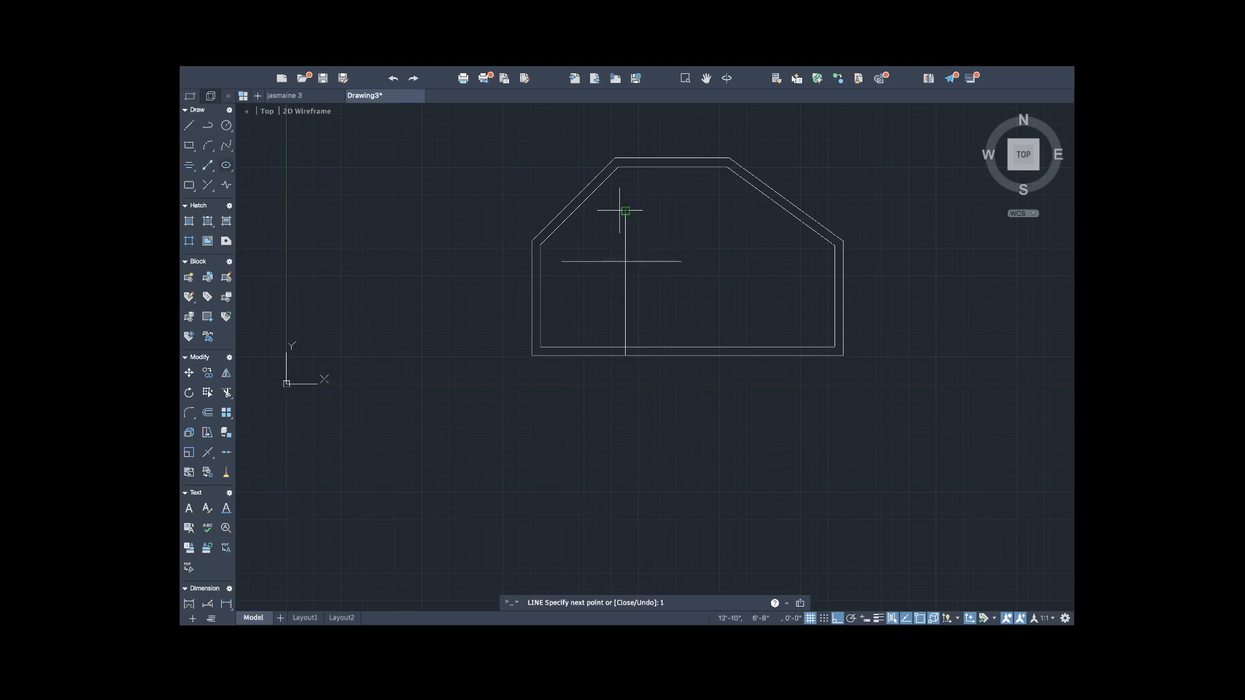
{"action": "left_click", "coordinate": [625, 210]}
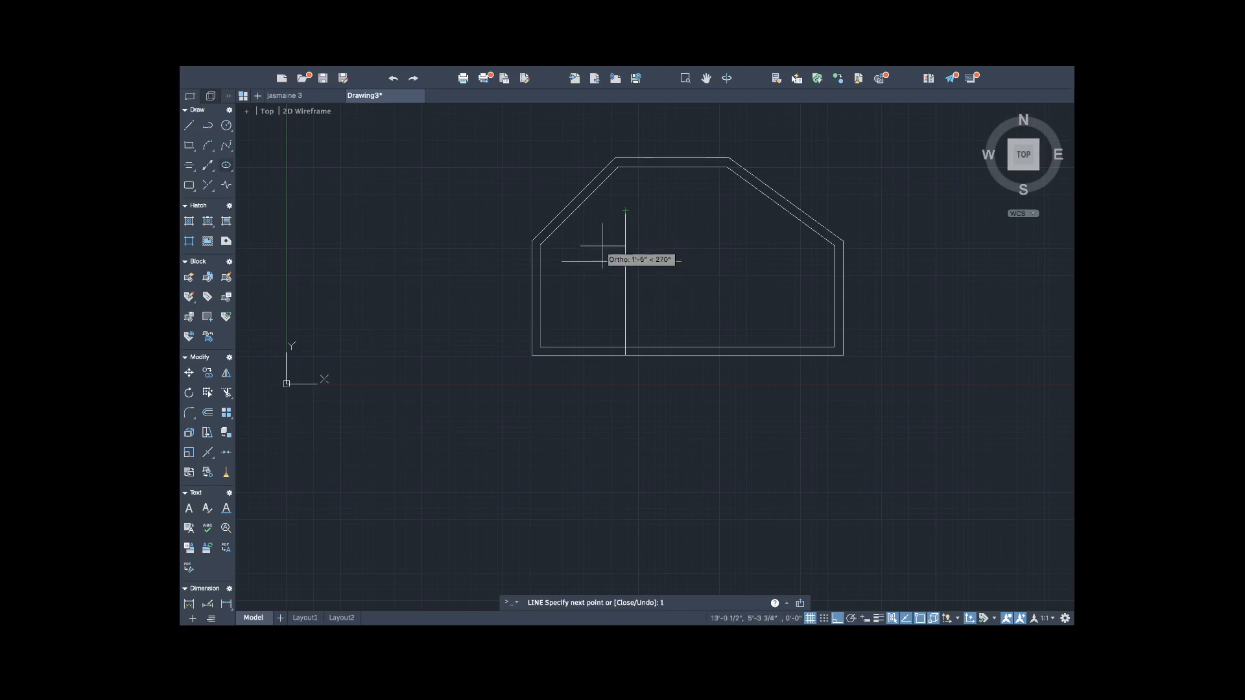
{"action": "key", "text": "Escape"}
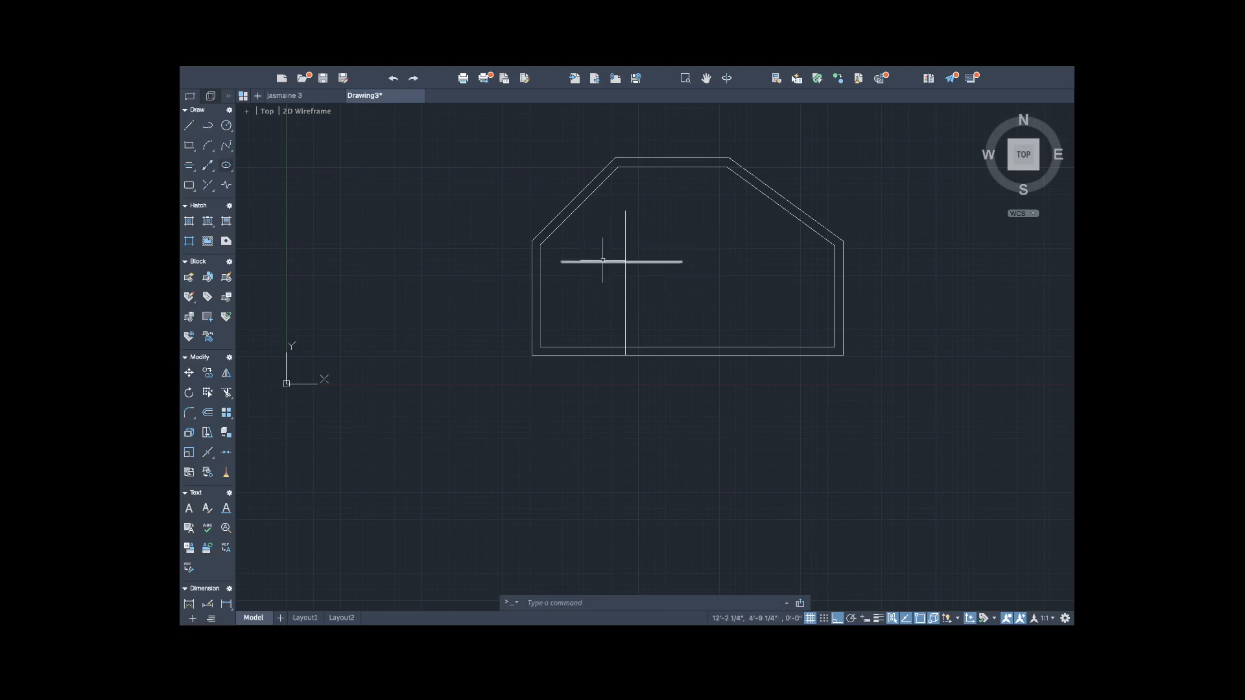
Delete the short vertical line above the crossing, the overlapping long horizontal line and the horizontal segment left of the vertical line.
{"action": "mouse_move", "coordinate": [602, 255]}
{"action": "left_mouse_down"}
{"action": "mouse_move", "coordinate": [658, 303]}
{"action": "mouse_move", "coordinate": [655, 251]}
{"action": "left_mouse_up"}
{"action": "left_click", "coordinate": [621, 261]}
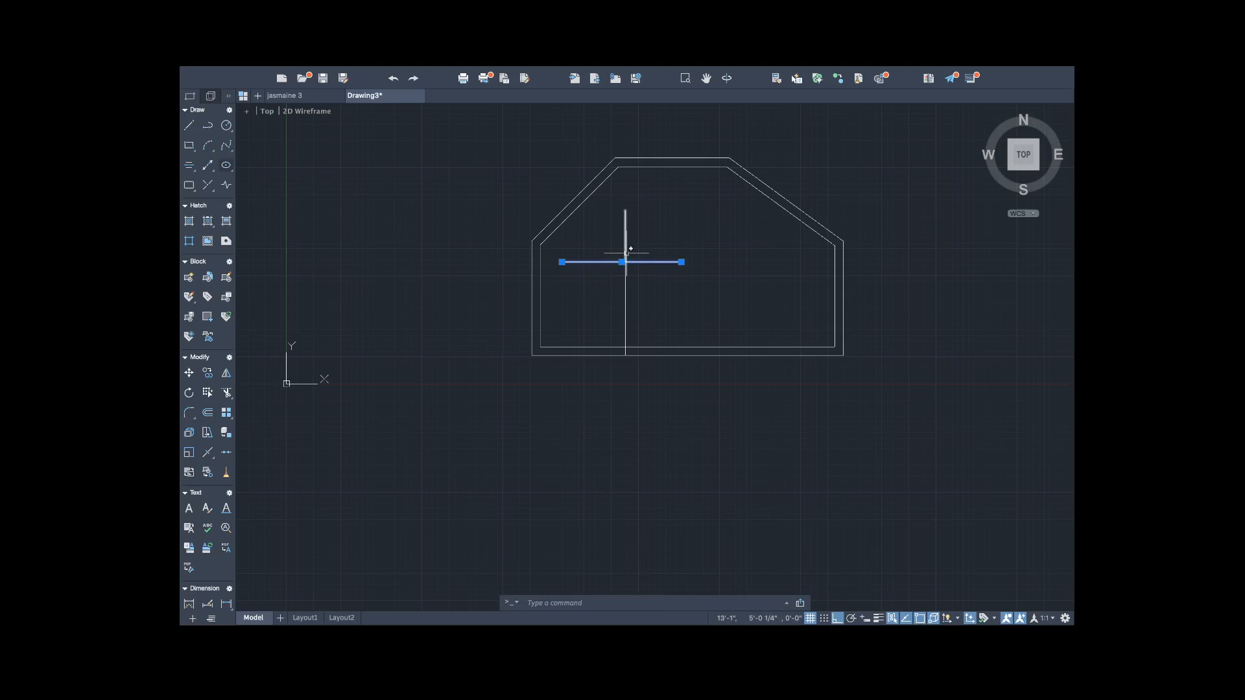
{"action": "scroll", "coordinate": [626, 253], "scroll_direction": "up", "scroll_amount": 6}
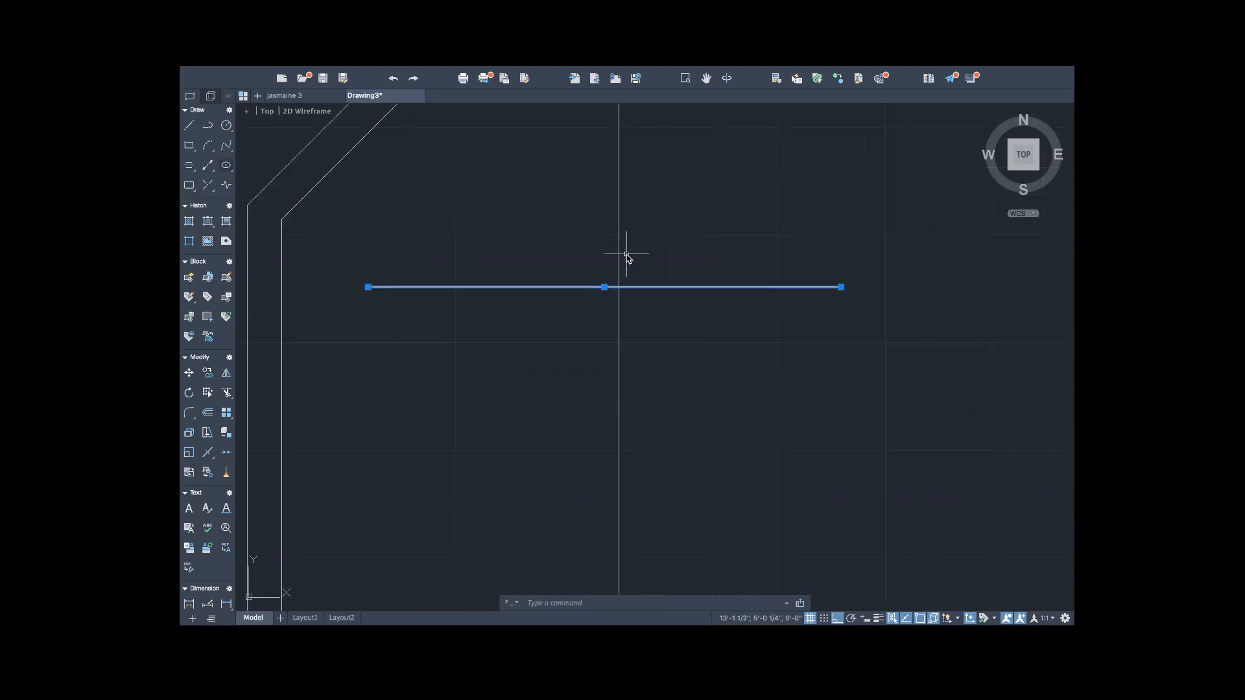
{"action": "scroll", "coordinate": [626, 256], "scroll_direction": "down", "scroll_amount": 3}
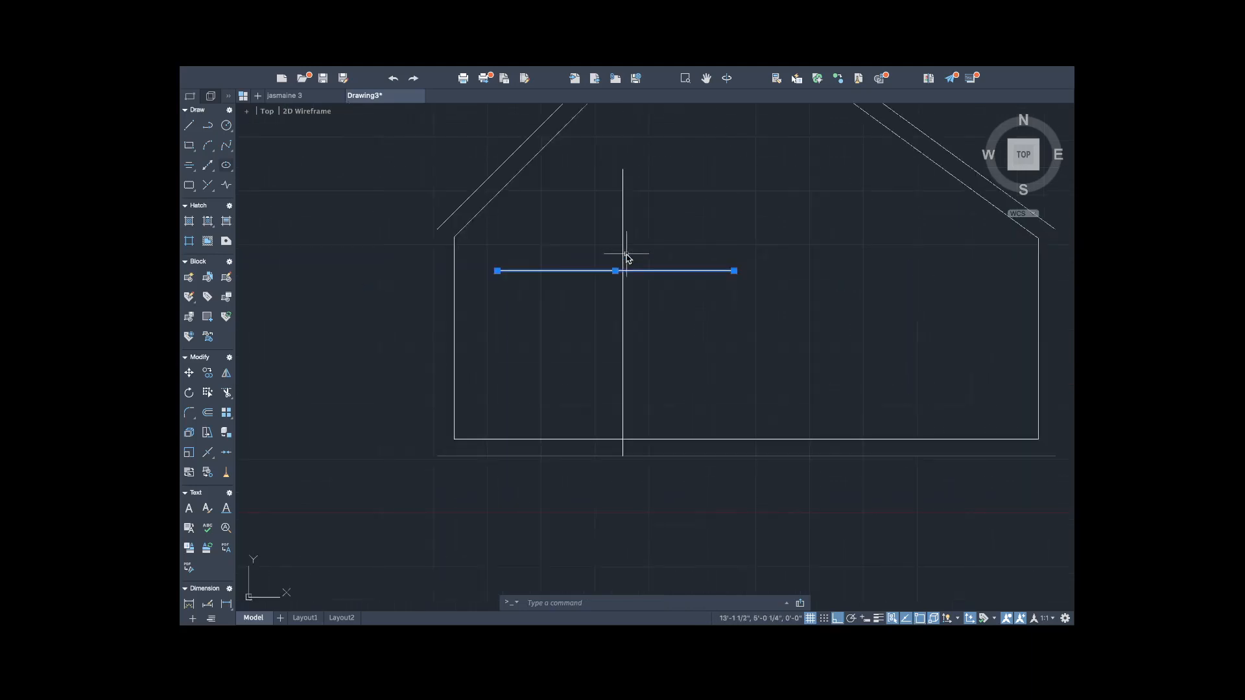
{"action": "left_click", "coordinate": [623, 253]}
{"action": "right_click", "coordinate": [624, 252]}
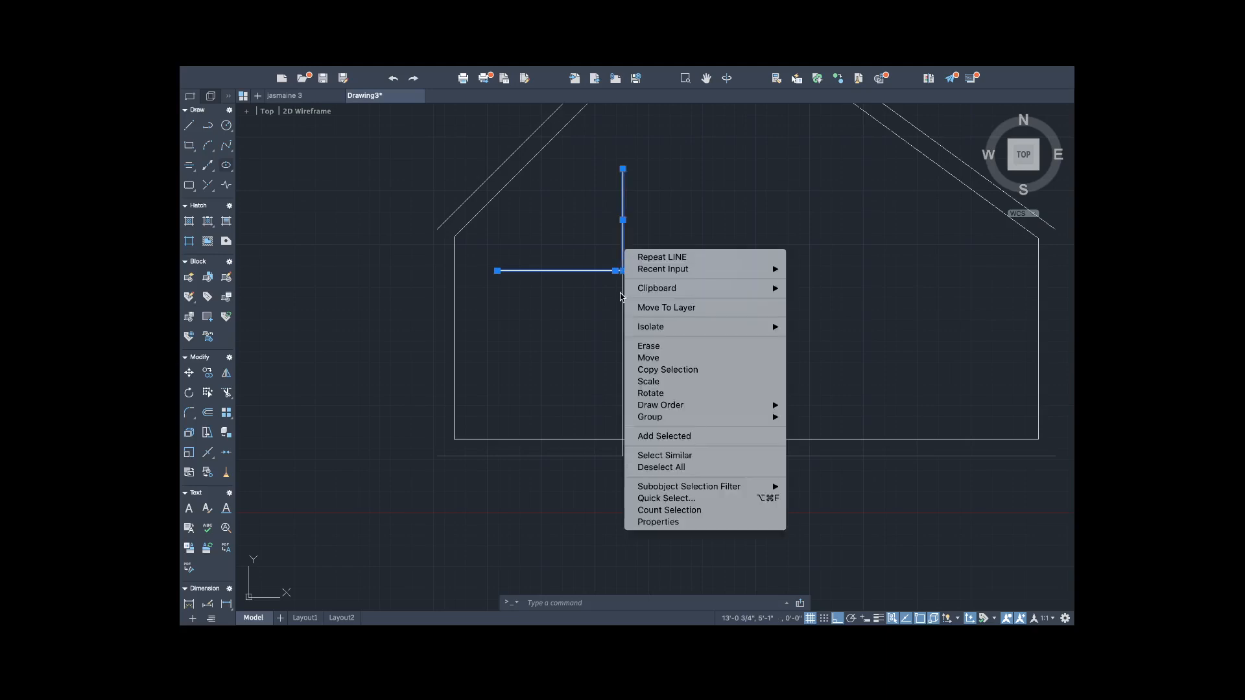
{"action": "left_click", "coordinate": [641, 346]}
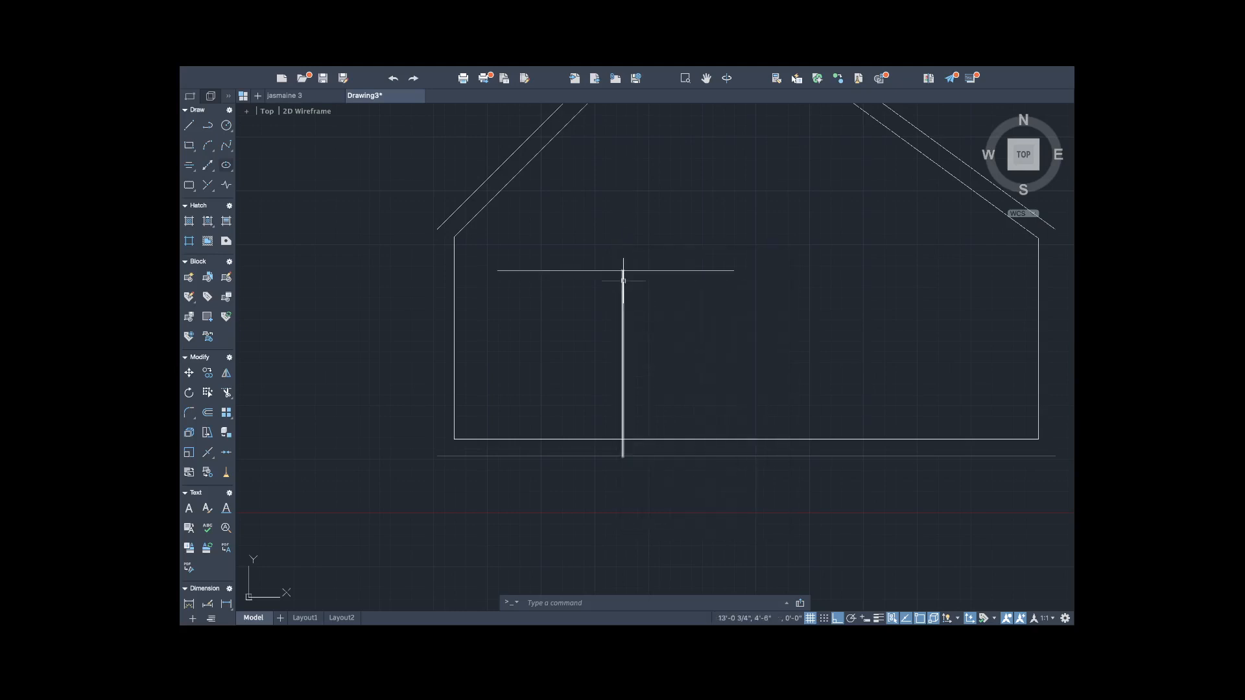
{"action": "left_click", "coordinate": [571, 269]}
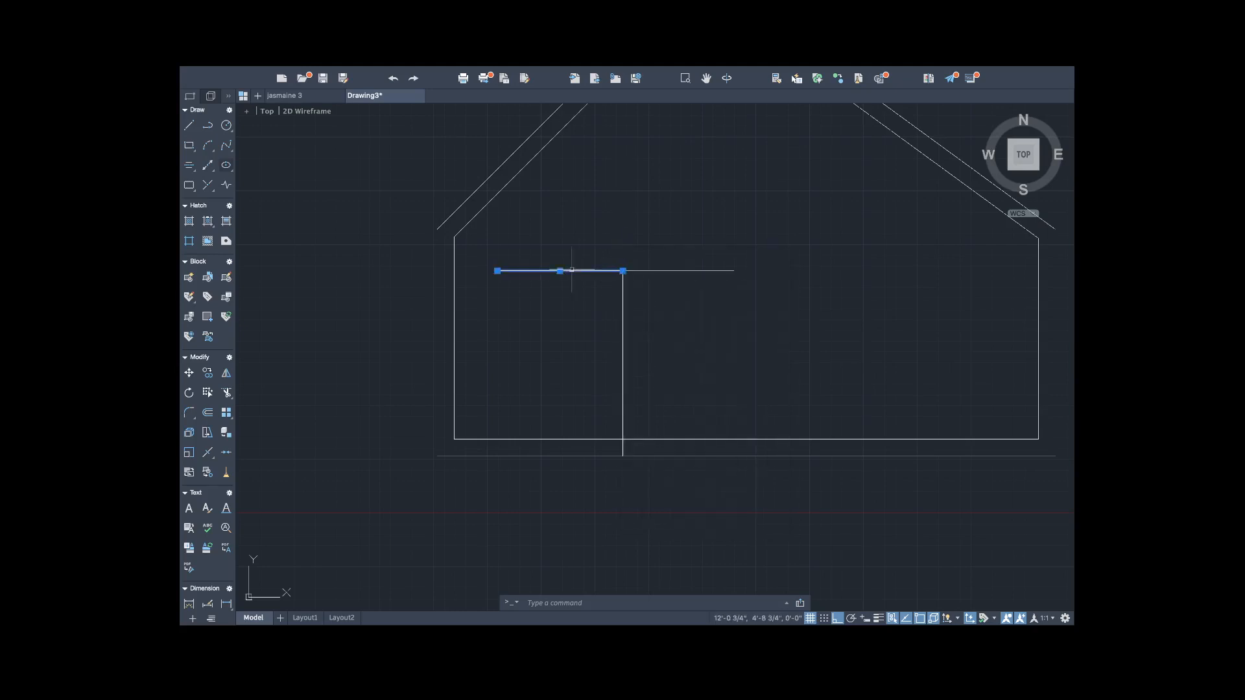
{"action": "key", "text": "Delete"}
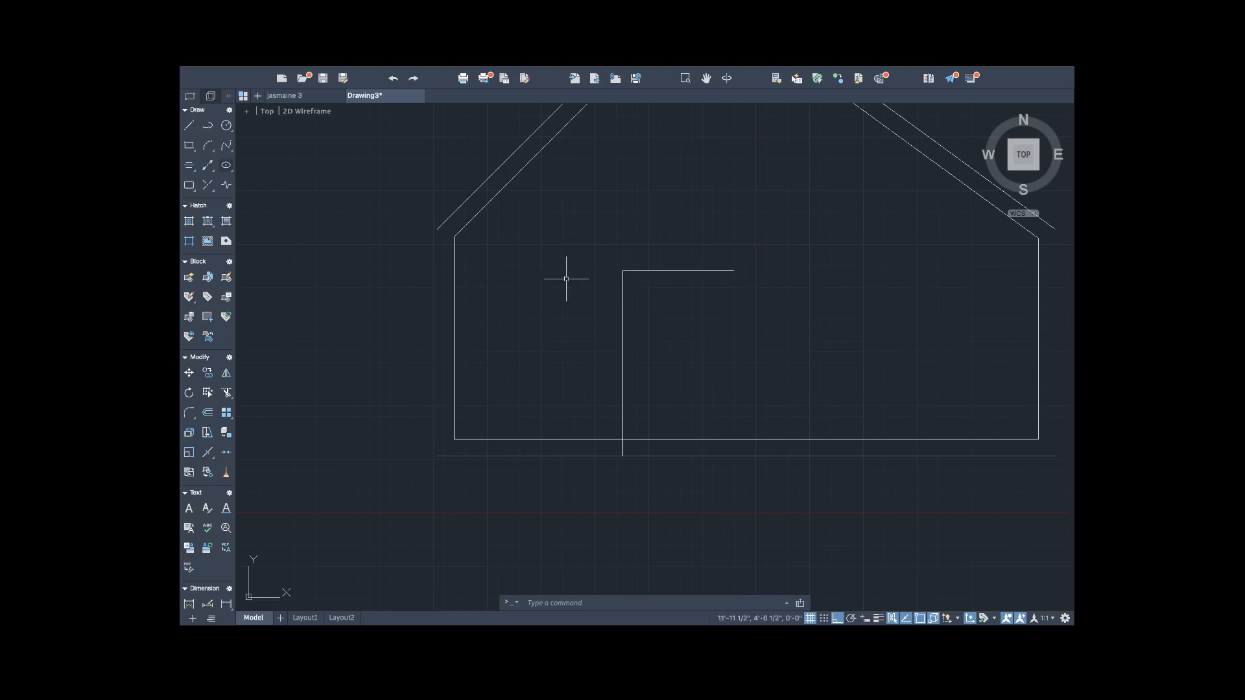
Stretch the remaining horizontal line's left end about 1'-11" leftward past the vertical line.
{"action": "left_click", "coordinate": [616, 271]}
{"action": "left_click", "coordinate": [623, 271]}
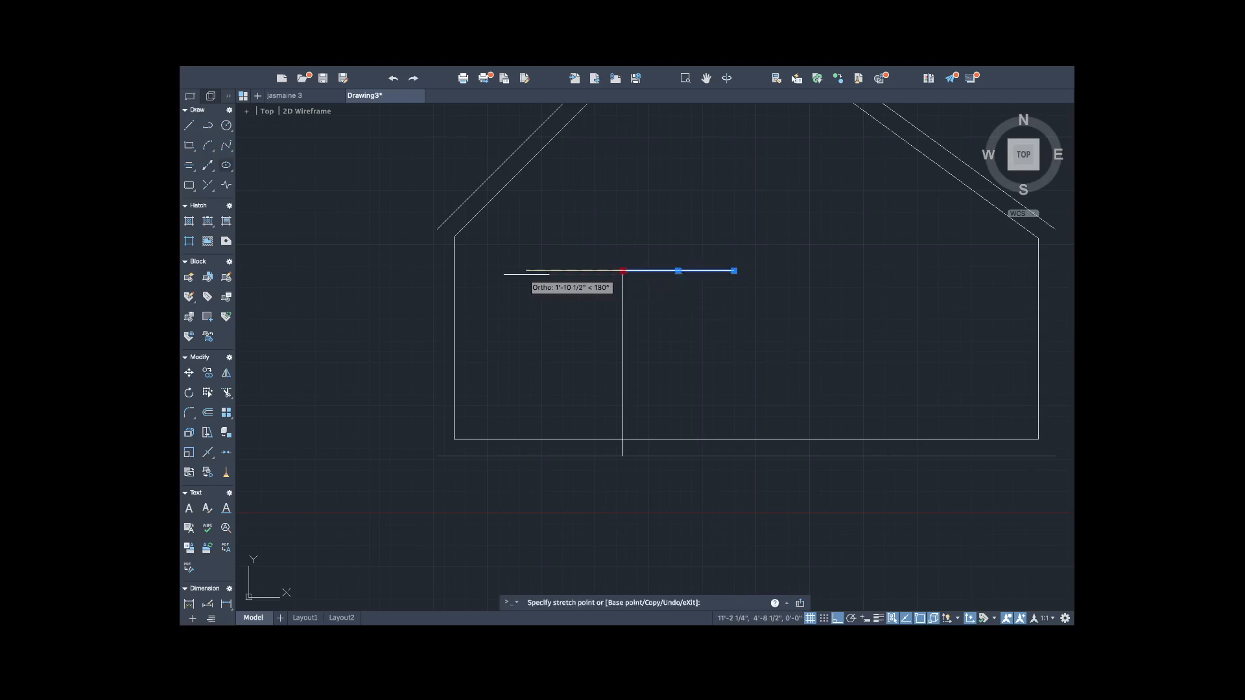
{"action": "left_click", "coordinate": [523, 271]}
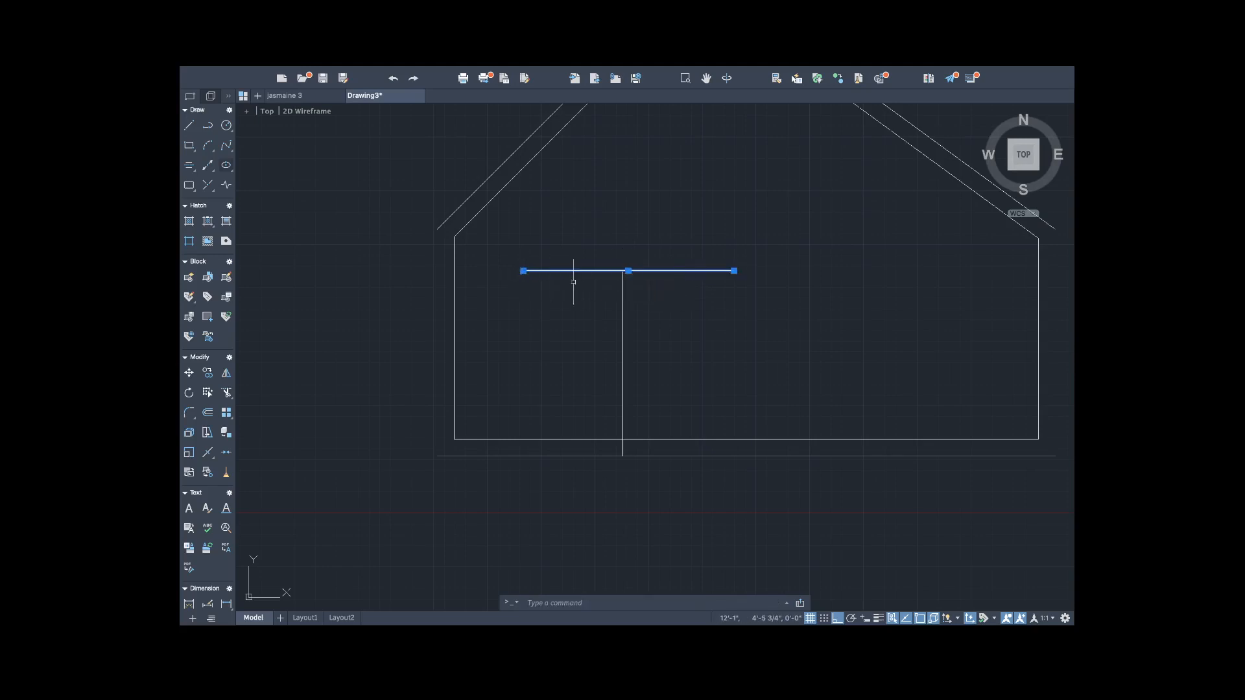
{"action": "left_click", "coordinate": [573, 282]}
{"action": "left_click", "coordinate": [577, 282]}
{"action": "key", "text": "Escape"}
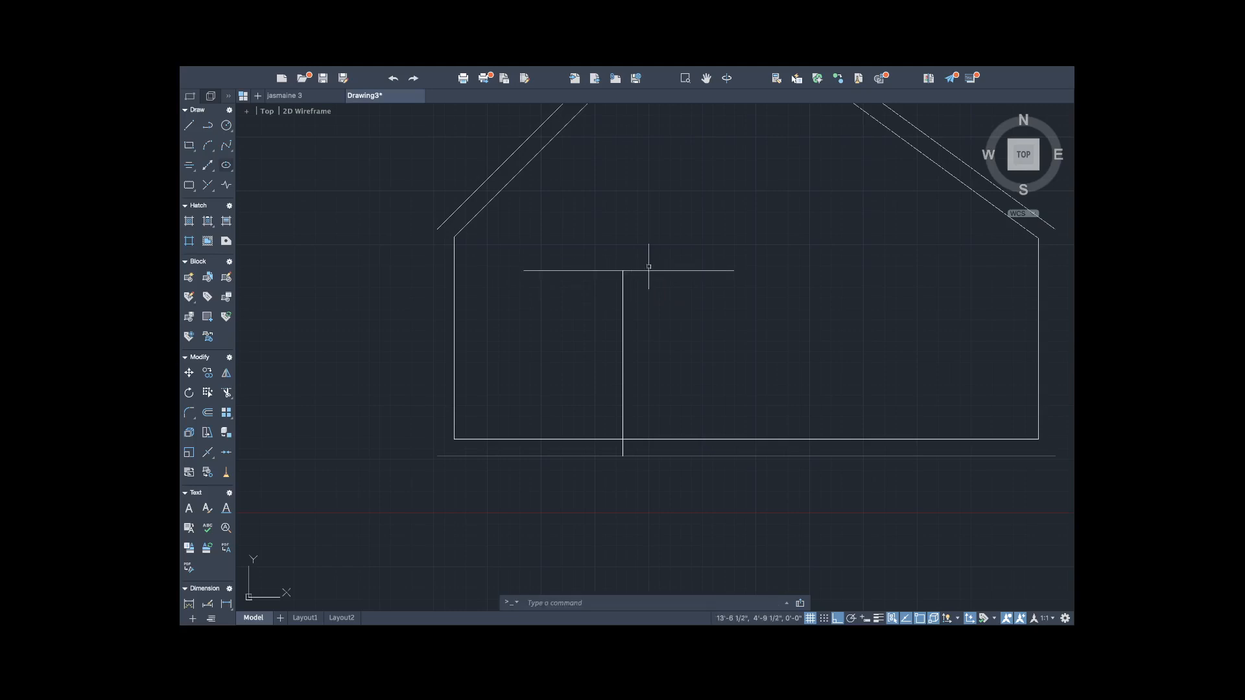
{"action": "left_click", "coordinate": [622, 276]}
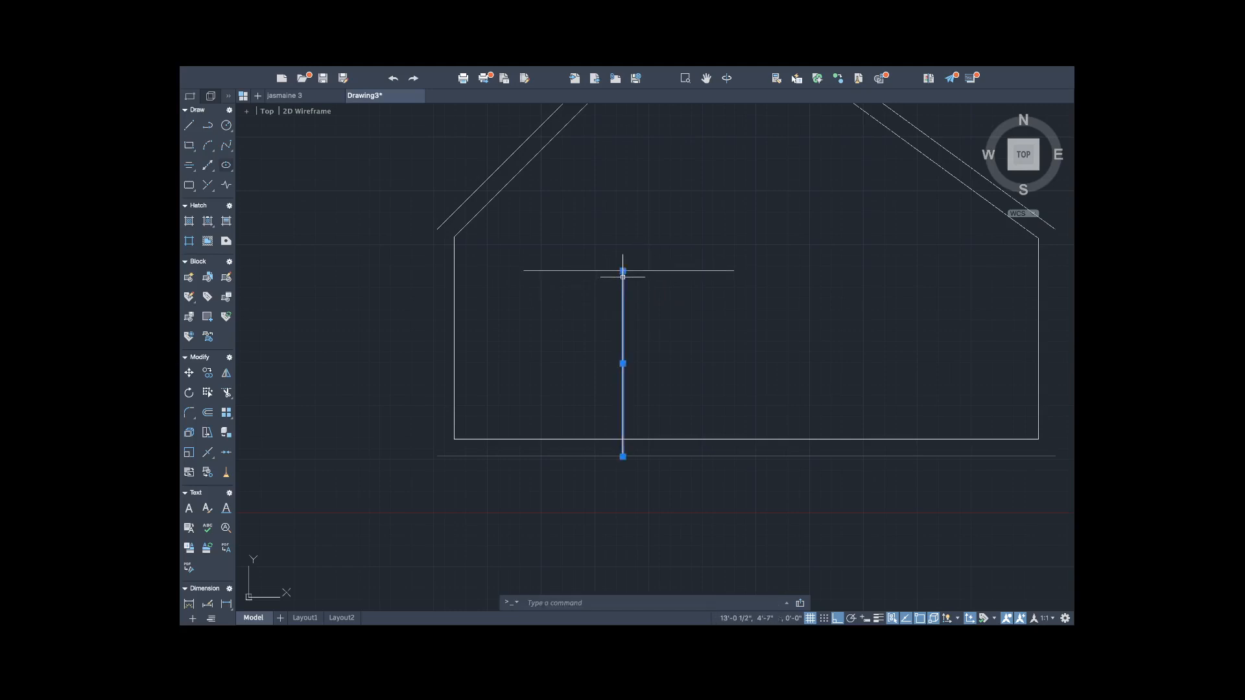
{"action": "left_click", "coordinate": [623, 270]}
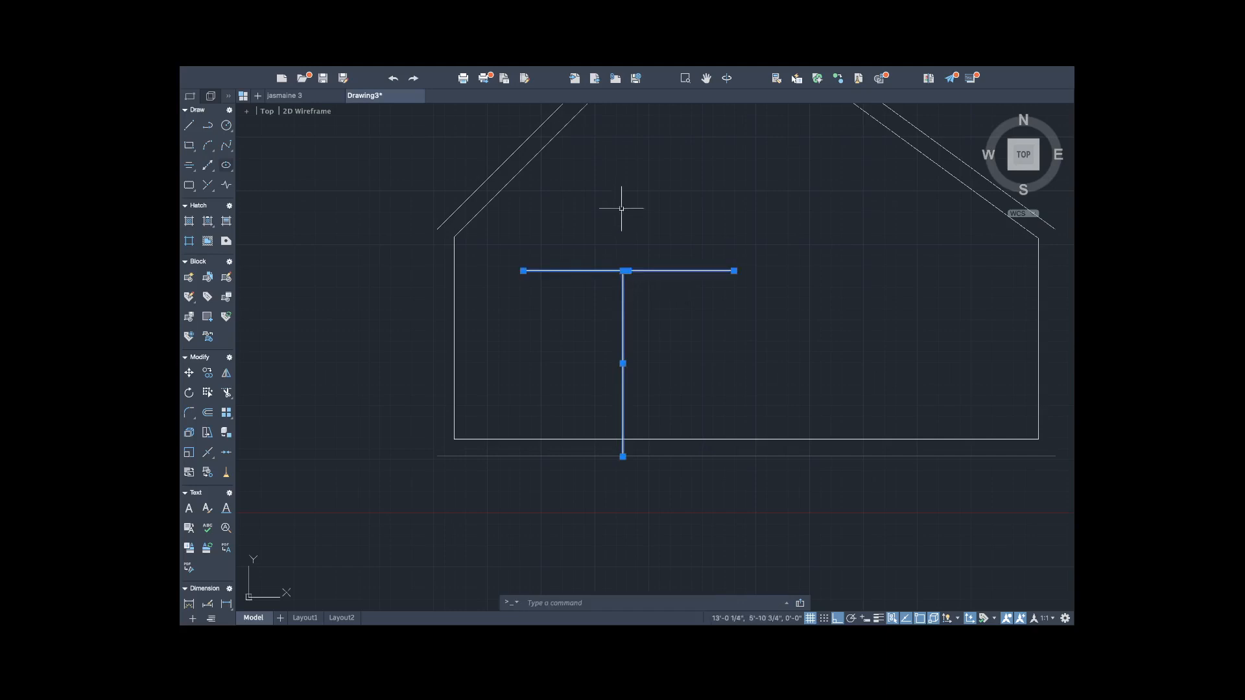
{"action": "key", "text": "Escape"}
Stretch the interior vertical line's upper end straight up past the horizontal line so the two lines cross.
{"action": "left_click", "coordinate": [622, 275]}
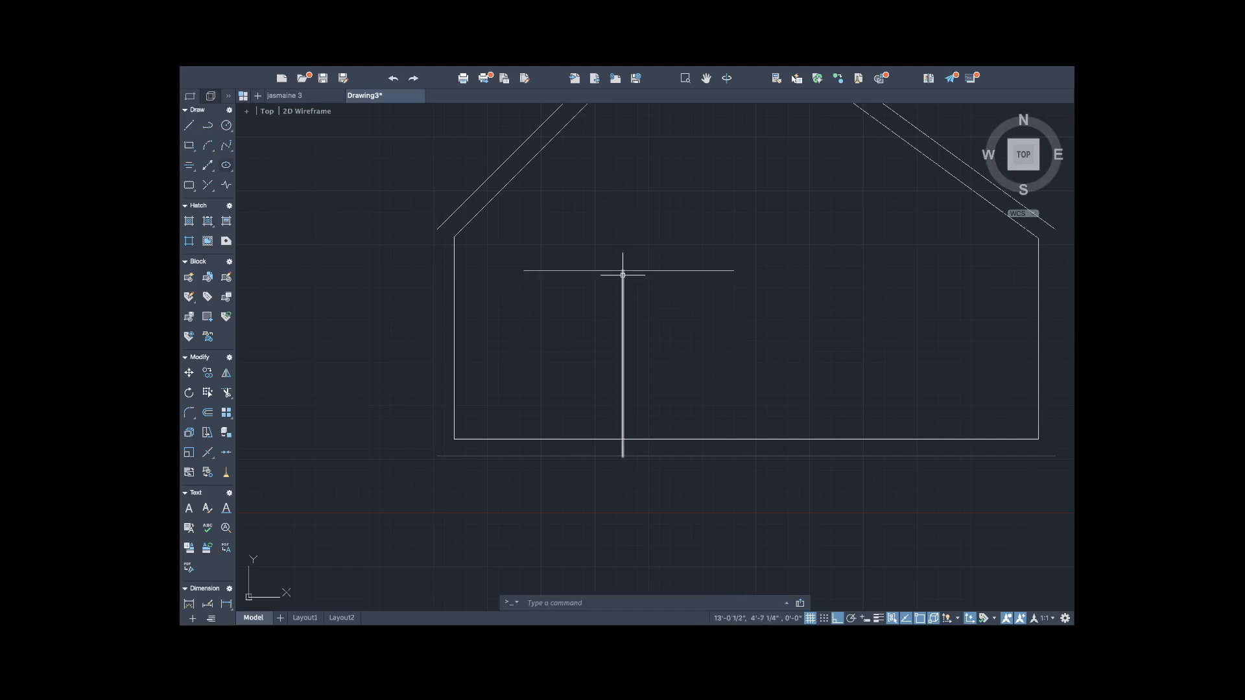
{"action": "left_click", "coordinate": [623, 270]}
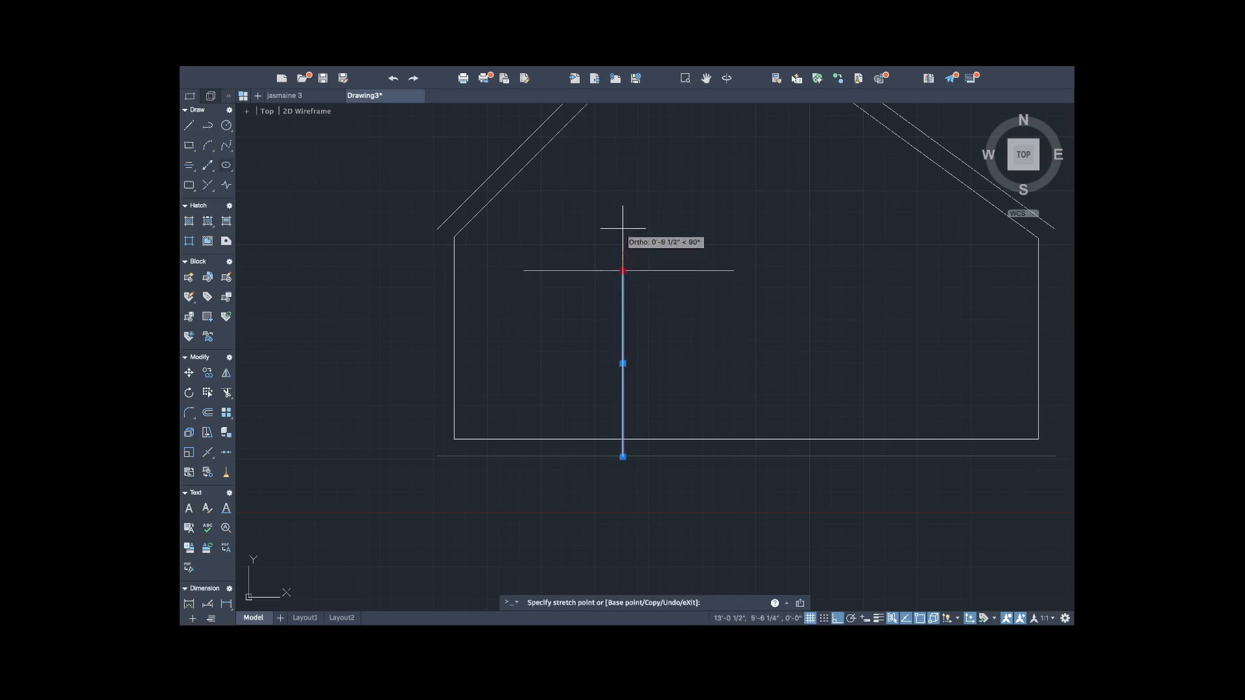
{"action": "left_click", "coordinate": [622, 180]}
{"action": "key", "text": "Escape"}
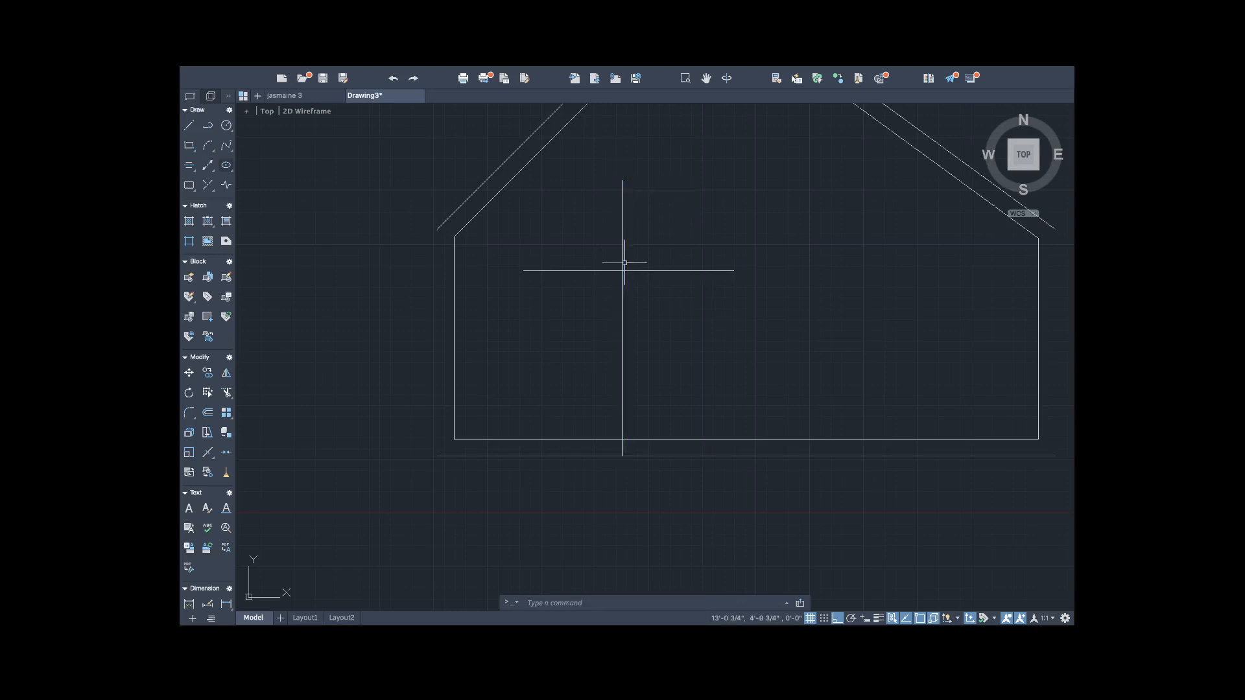
Move the crossing horizontal and vertical interior lines to the dim layer.
{"action": "scroll", "coordinate": [622, 269], "scroll_direction": "down", "scroll_amount": 5}
{"action": "scroll", "coordinate": [628, 243], "scroll_direction": "up", "scroll_amount": 3}
{"action": "scroll", "coordinate": [632, 241], "scroll_direction": "down", "scroll_amount": 3}
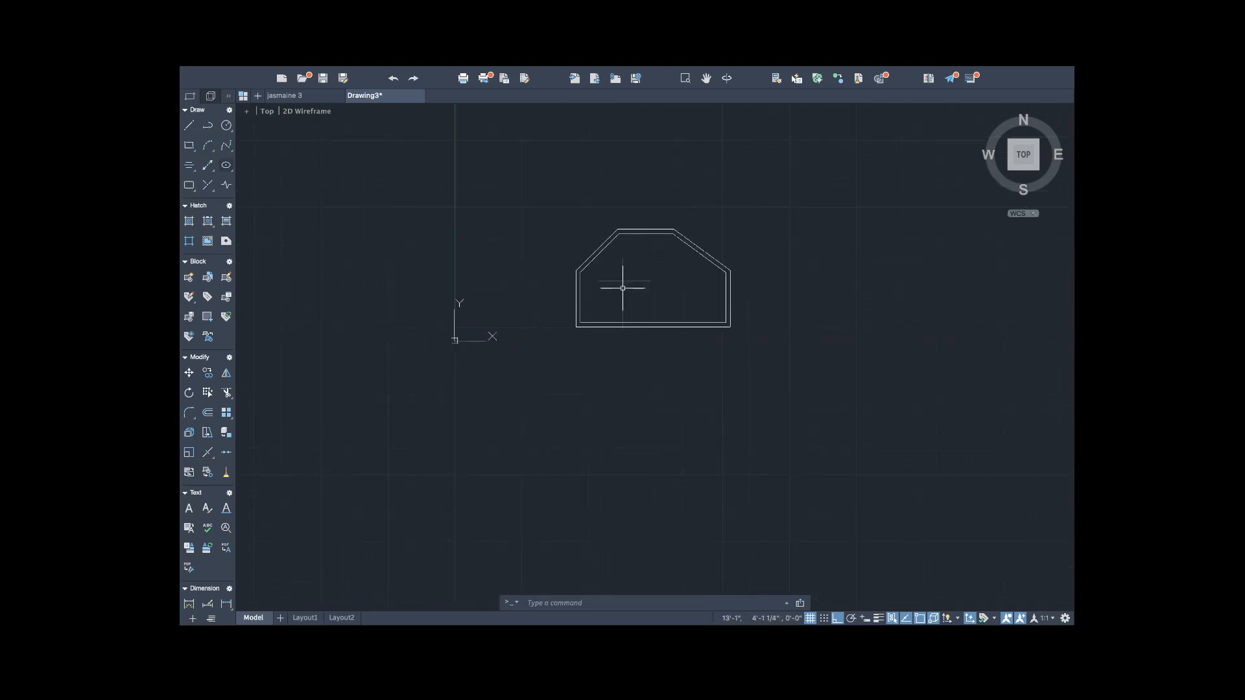
{"action": "scroll", "coordinate": [622, 283], "scroll_direction": "up", "scroll_amount": 5}
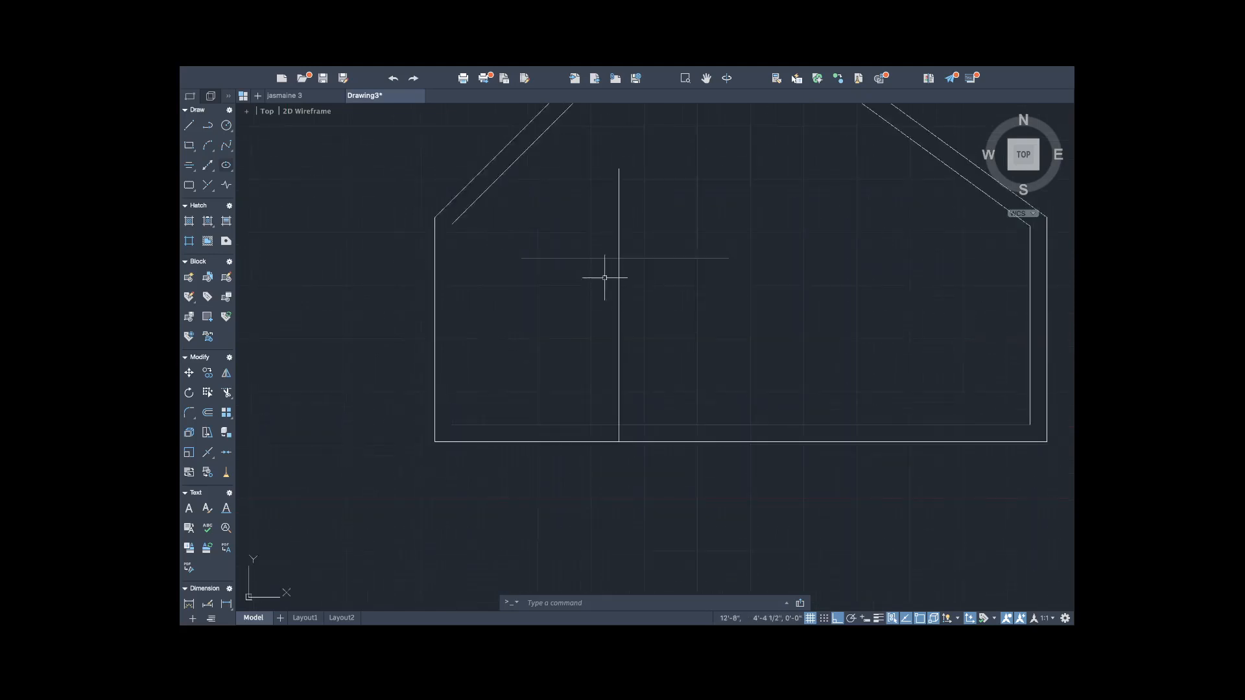
{"action": "left_click", "coordinate": [587, 258]}
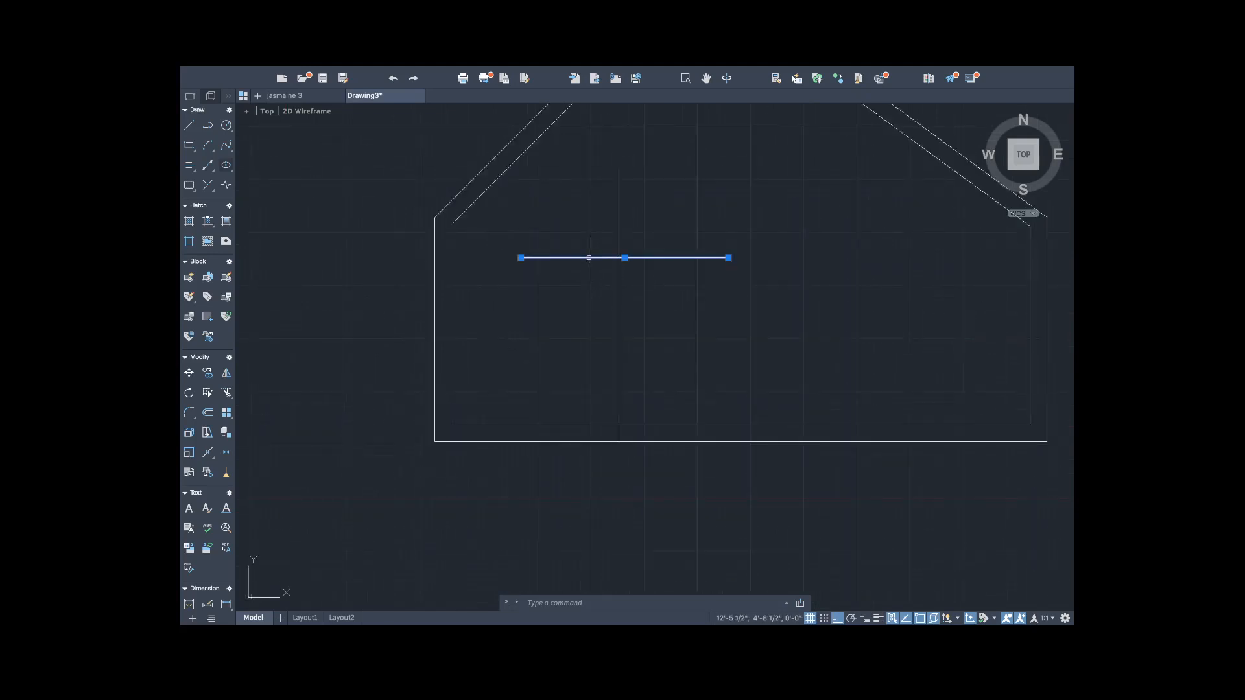
{"action": "left_click", "coordinate": [619, 245]}
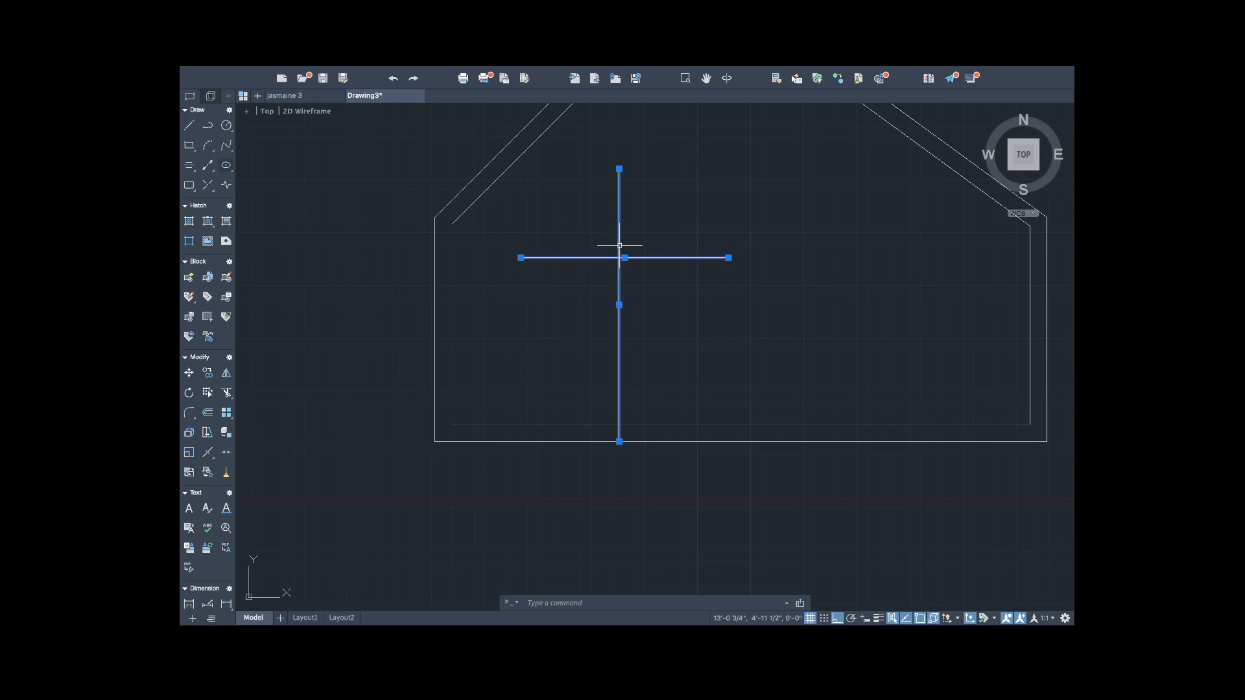
{"action": "right_click", "coordinate": [606, 251]}
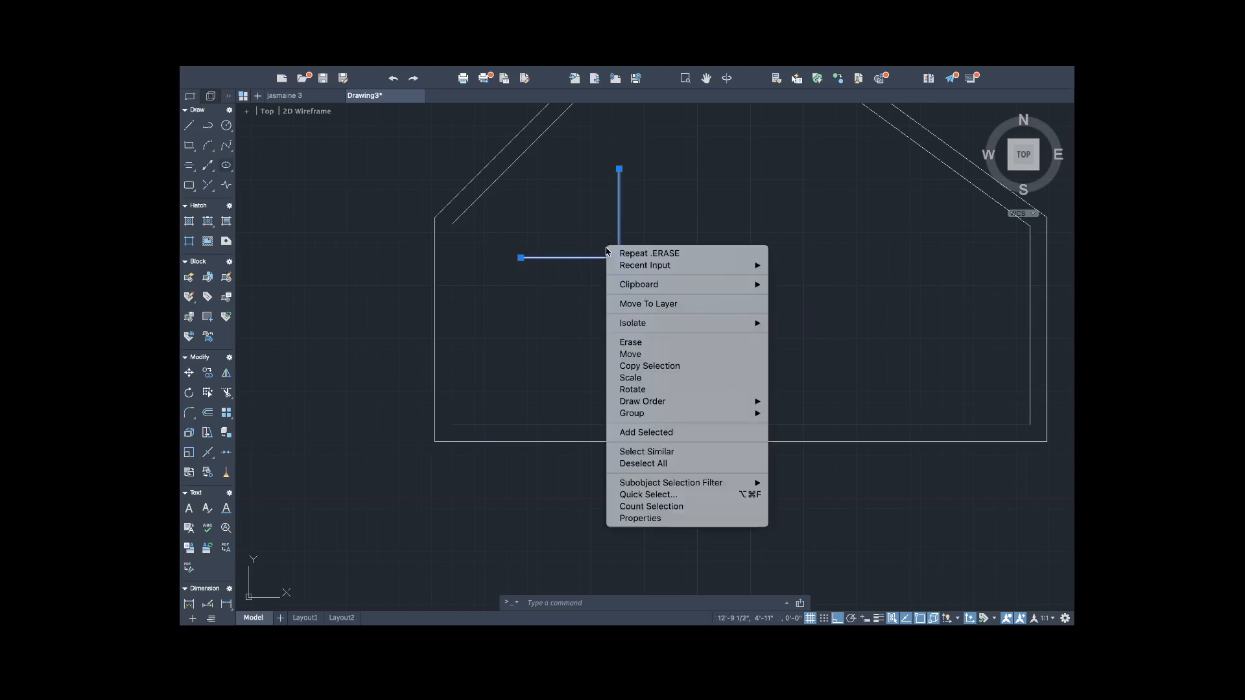
{"action": "left_click", "coordinate": [629, 303]}
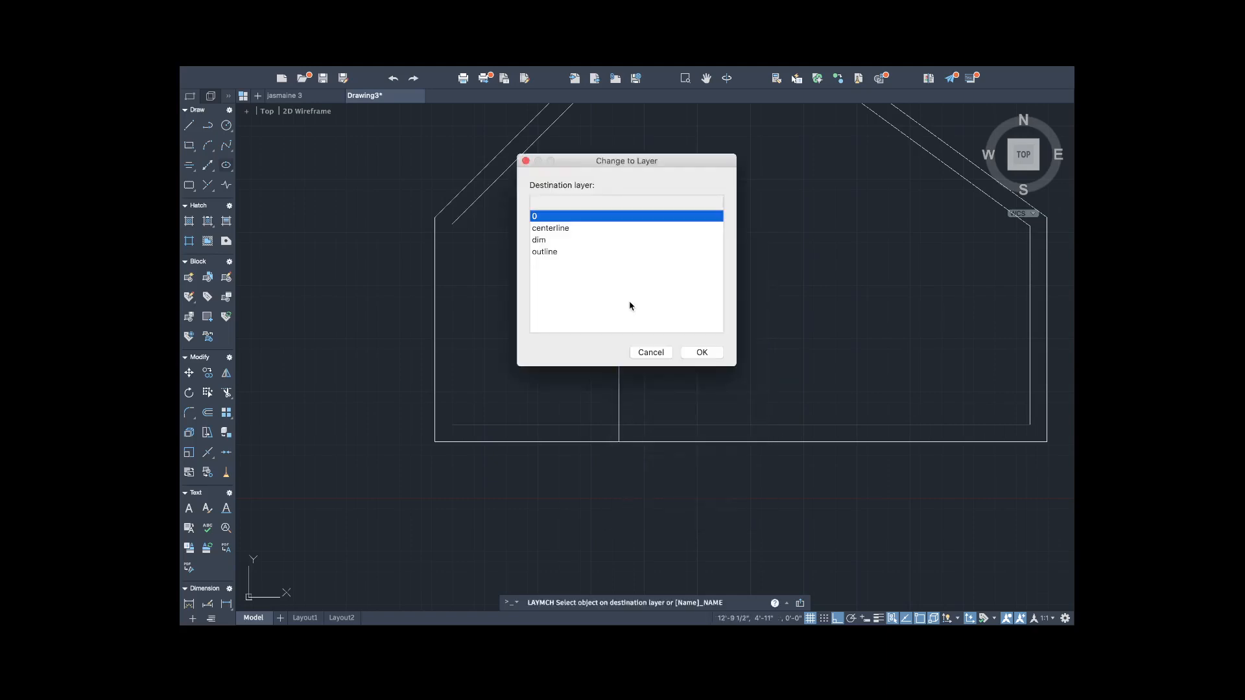
{"action": "left_click", "coordinate": [541, 243]}
{"action": "left_click", "coordinate": [711, 355]}
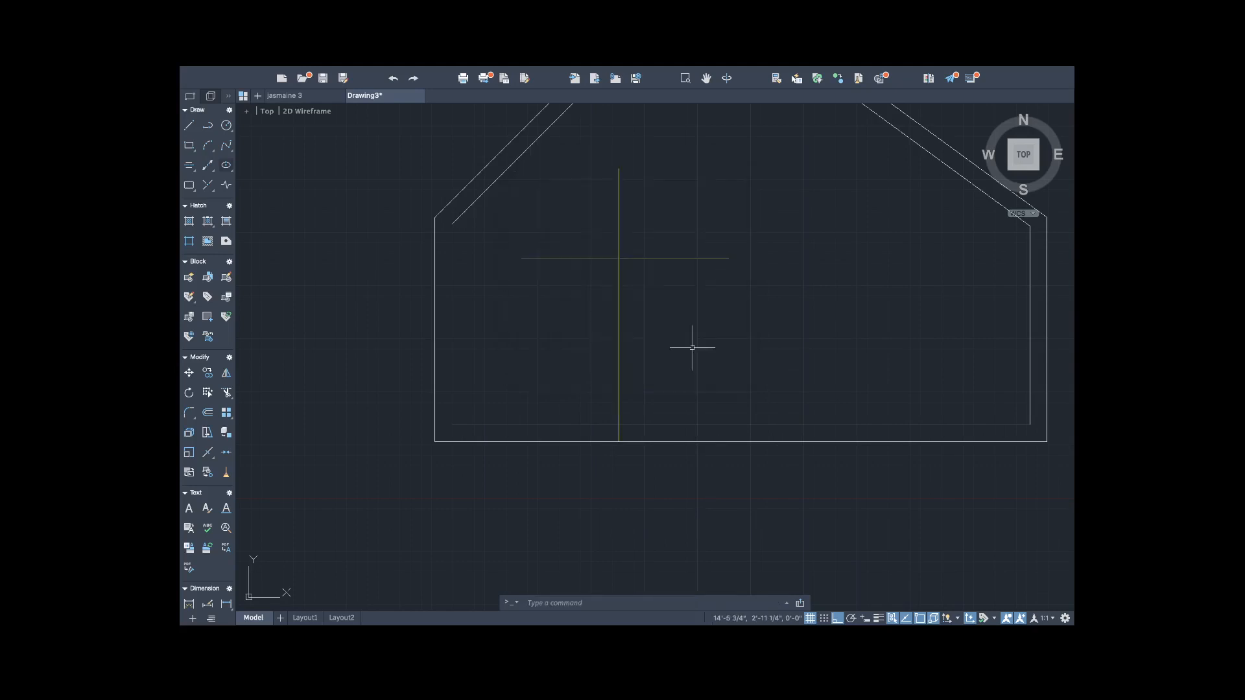
Move both crossing interior lines to the centerline layer.
{"action": "left_click", "coordinate": [561, 257]}
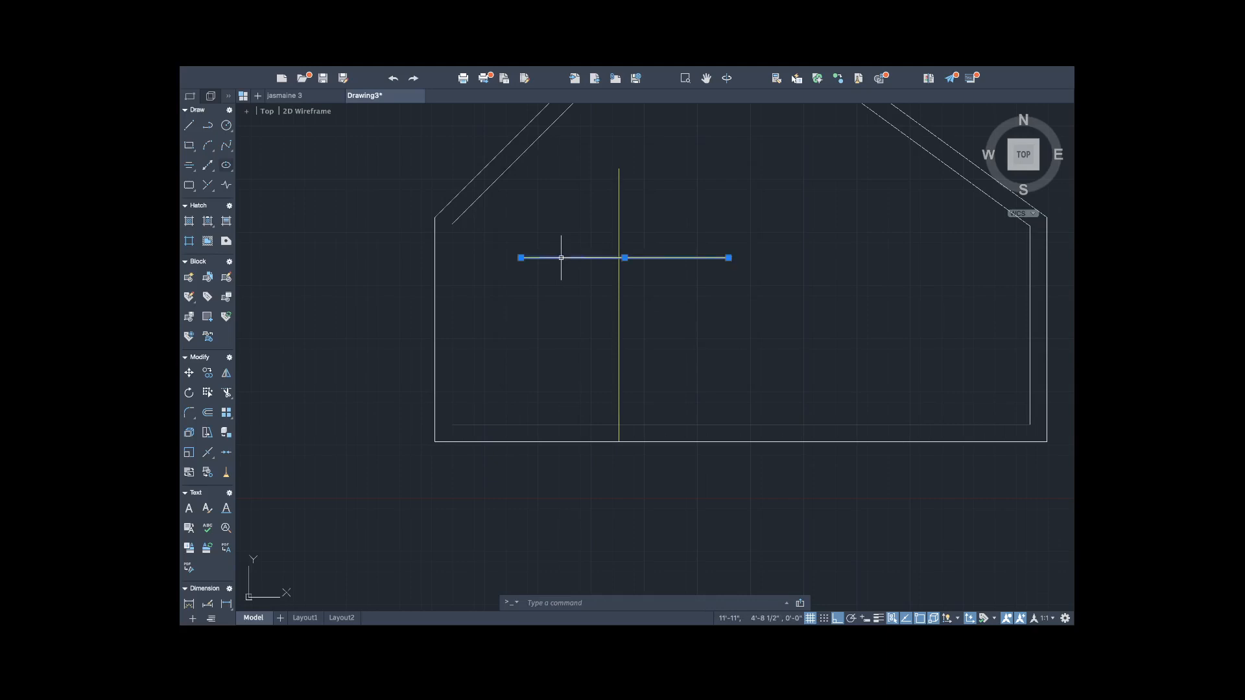
{"action": "left_click", "coordinate": [619, 246]}
{"action": "right_click", "coordinate": [619, 245]}
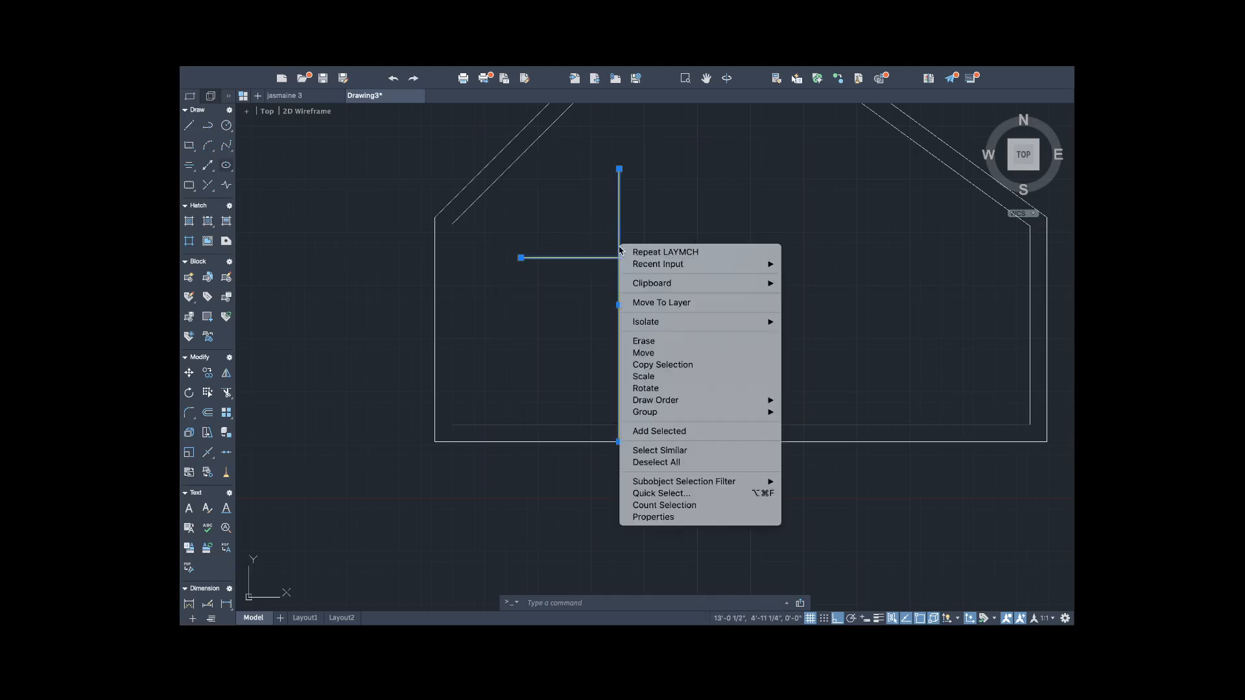
{"action": "left_click", "coordinate": [639, 303]}
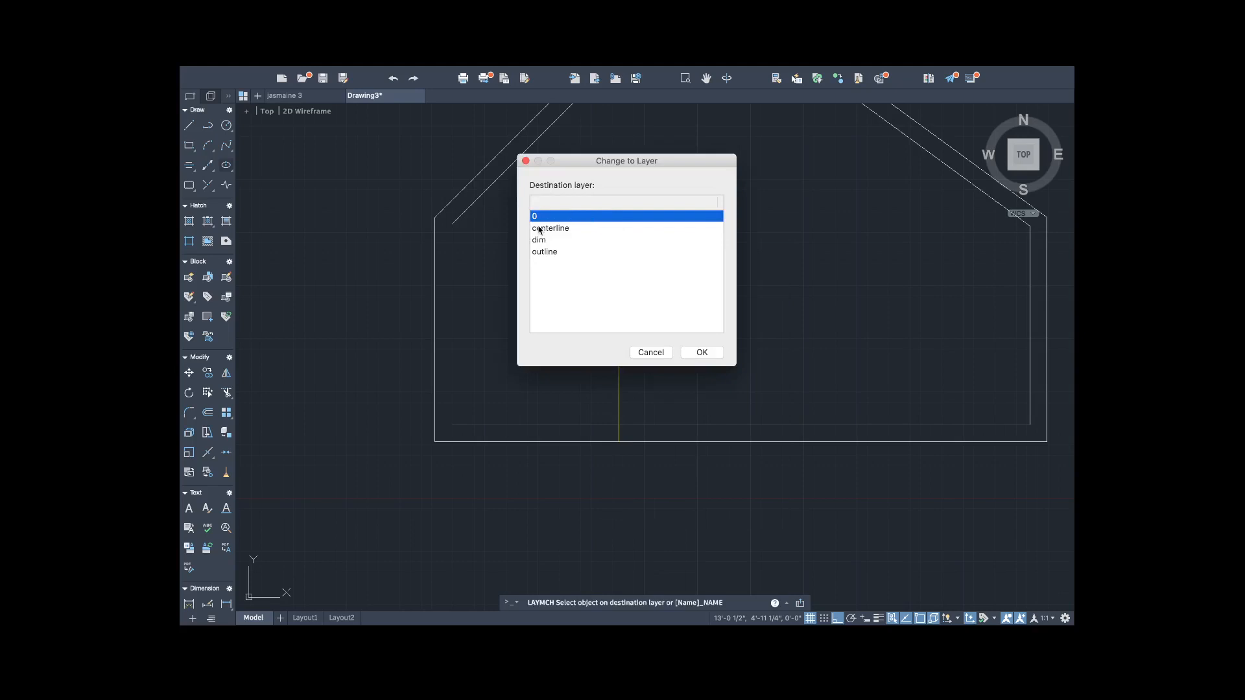
{"action": "left_click", "coordinate": [539, 228]}
{"action": "left_click", "coordinate": [693, 351]}
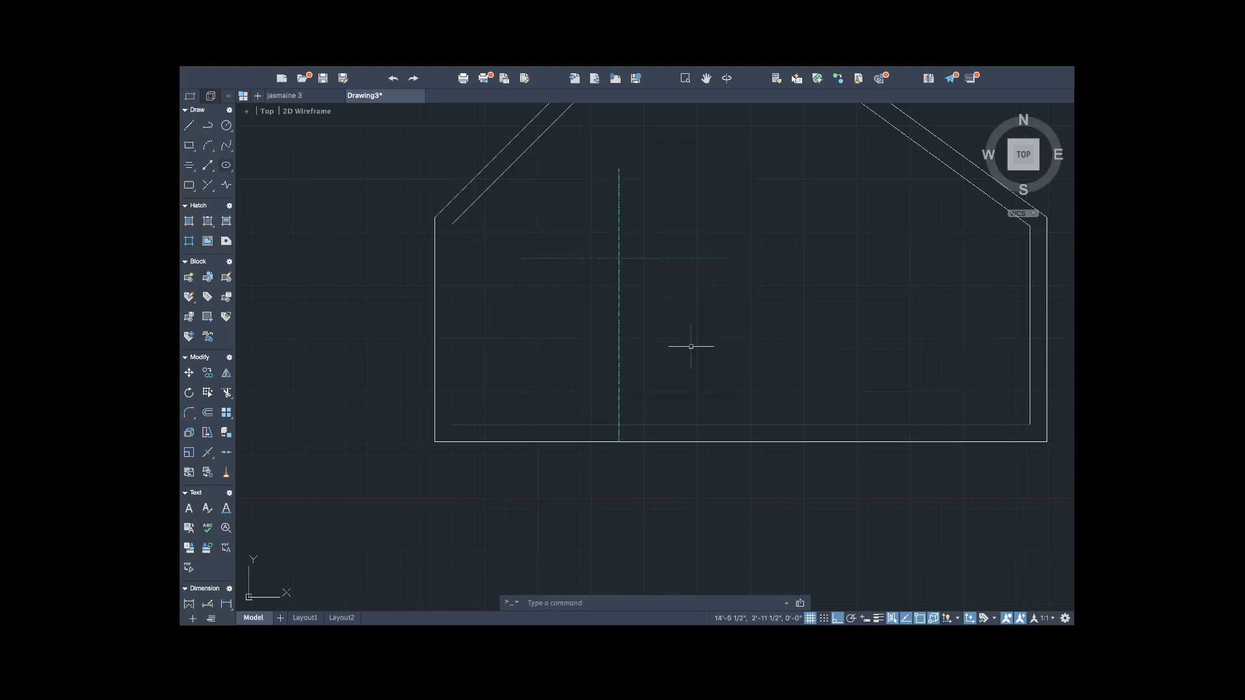
Set the linetype scale of the horizontal centerline to 2 in its properties.
{"action": "scroll", "coordinate": [667, 263], "scroll_direction": "down", "scroll_amount": 3}
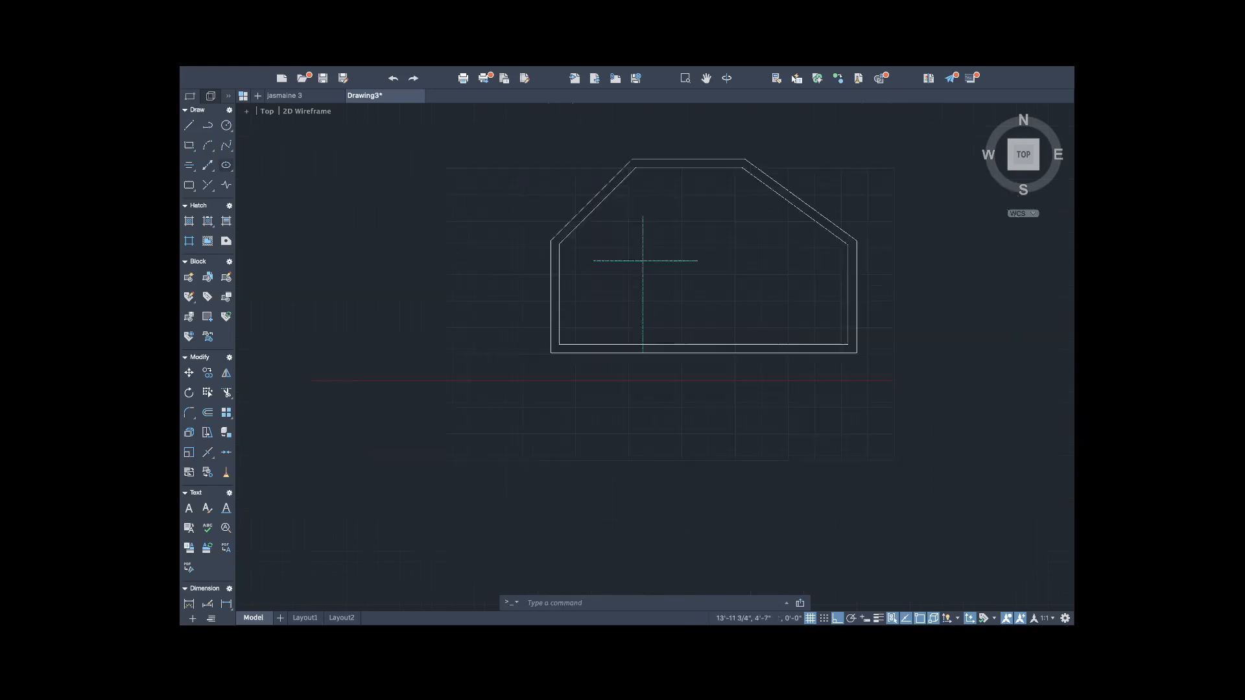
{"action": "scroll", "coordinate": [668, 257], "scroll_direction": "up", "scroll_amount": 6}
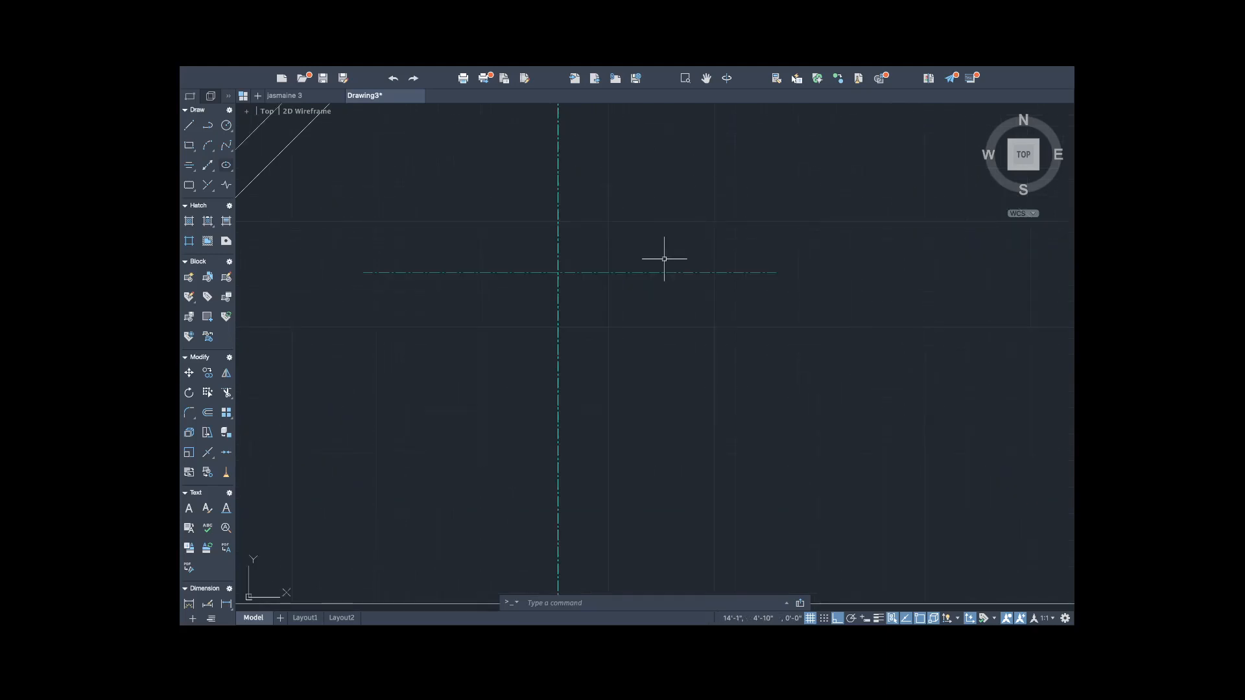
{"action": "scroll", "coordinate": [668, 257], "scroll_direction": "down", "scroll_amount": 3}
{"action": "scroll", "coordinate": [669, 265], "scroll_direction": "down", "scroll_amount": 3}
{"action": "double_click", "coordinate": [632, 266]}
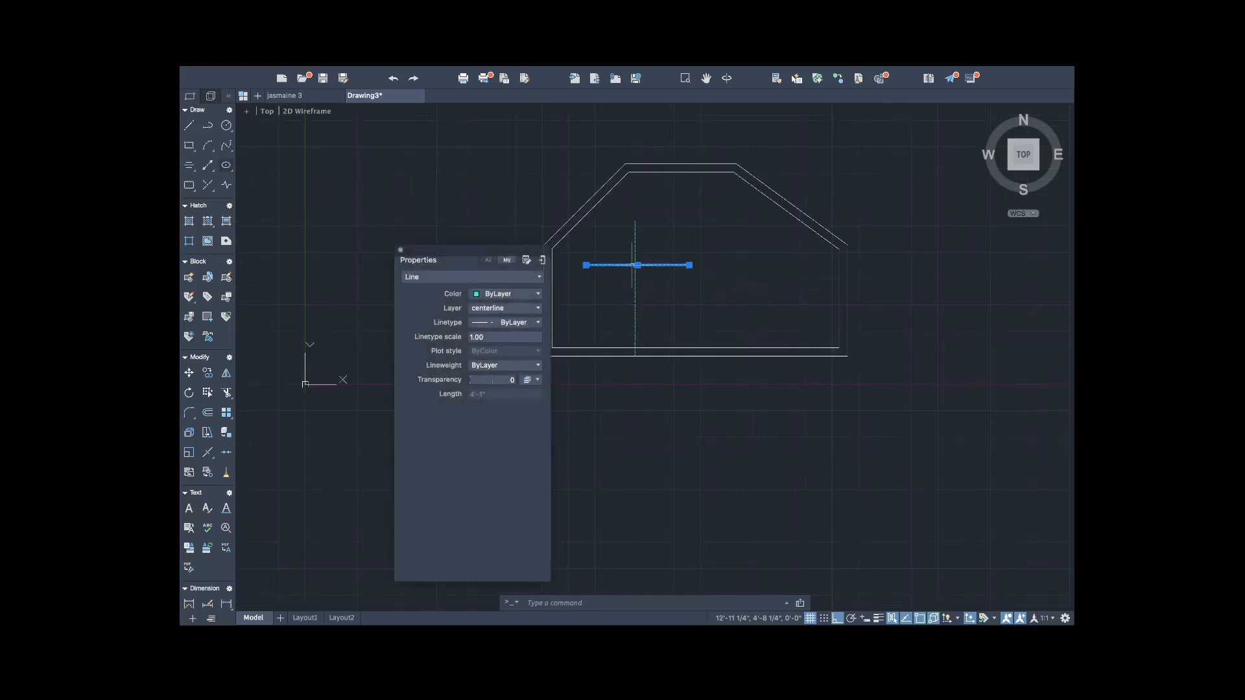
{"action": "left_click", "coordinate": [487, 339]}
{"action": "left_click", "coordinate": [487, 337]}
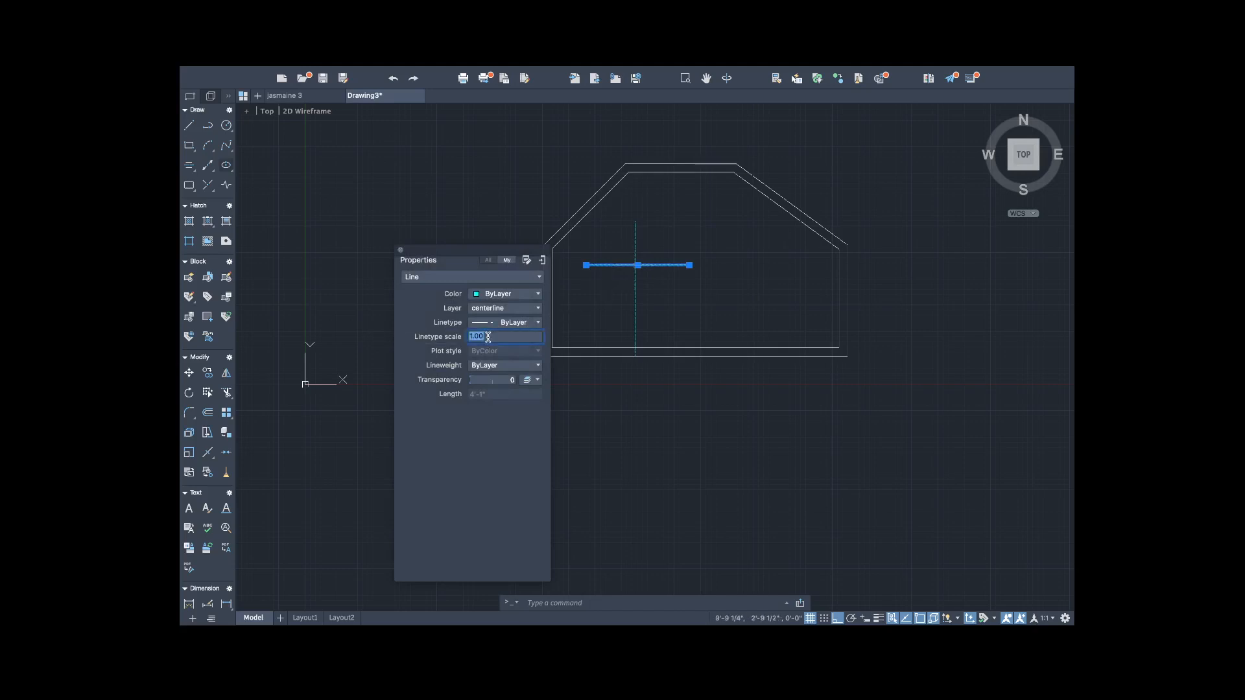
{"action": "type", "text": "2"}
{"action": "key", "text": "Return"}
{"action": "left_click", "coordinate": [637, 276]}
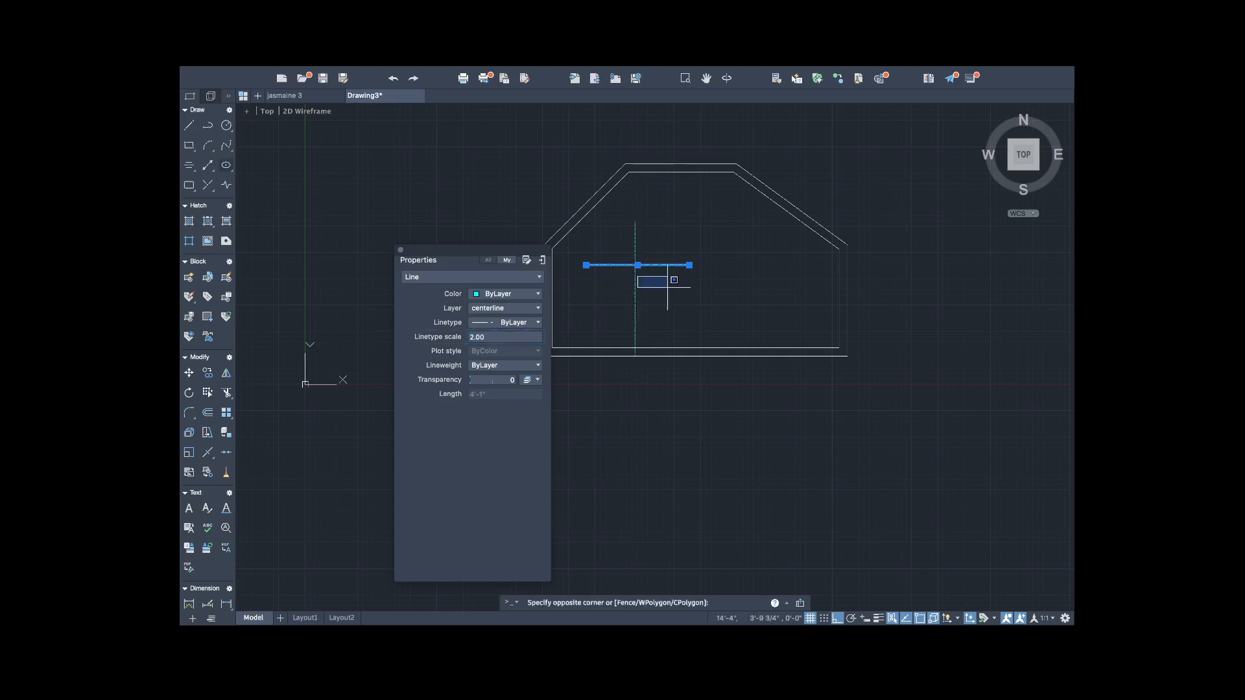
{"action": "left_click", "coordinate": [639, 282]}
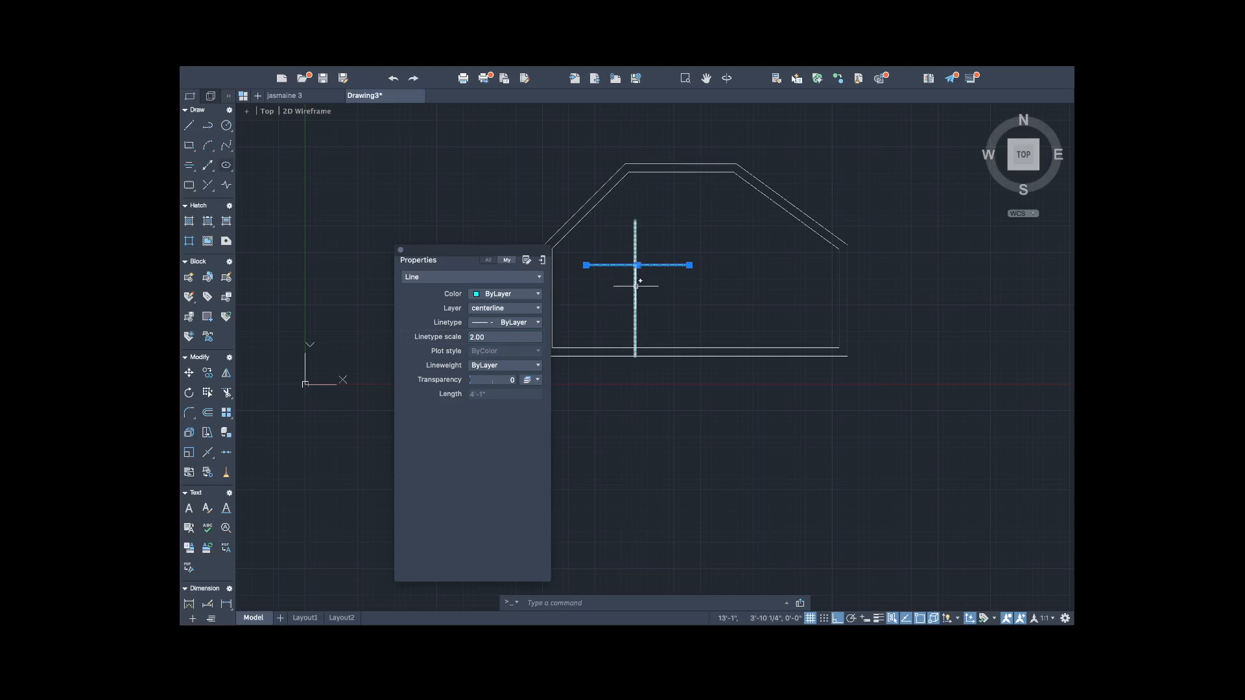
{"action": "left_click", "coordinate": [636, 285]}
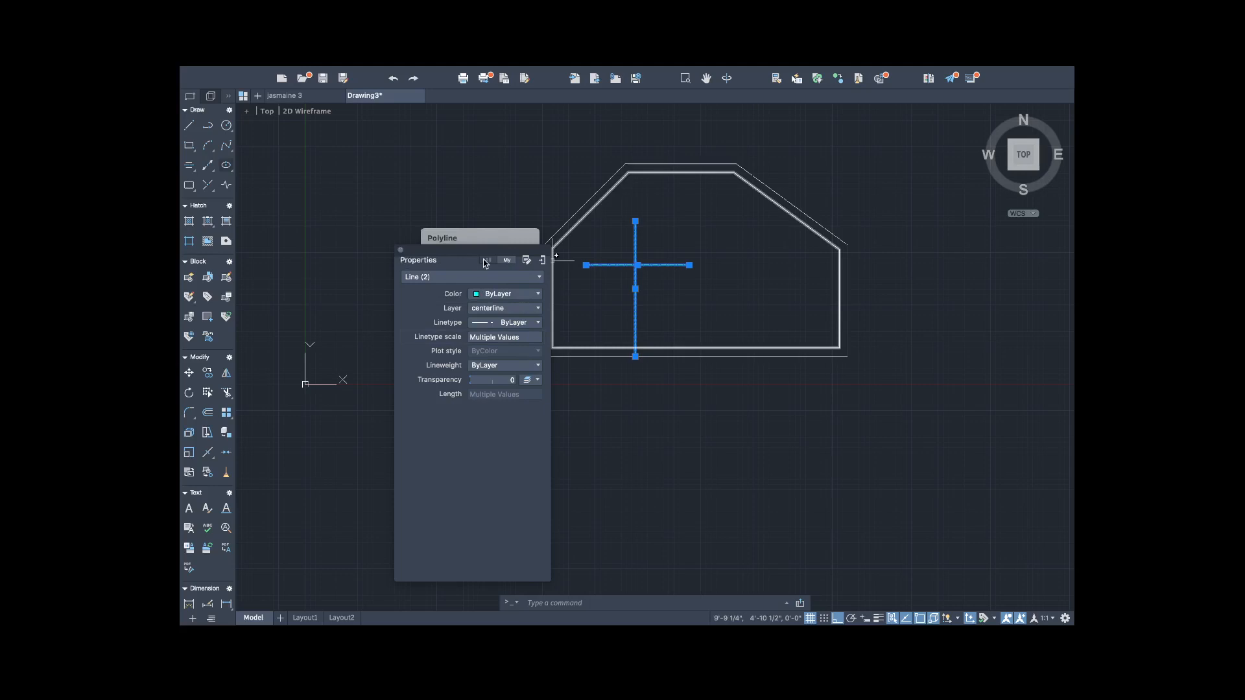
{"action": "left_click", "coordinate": [400, 250]}
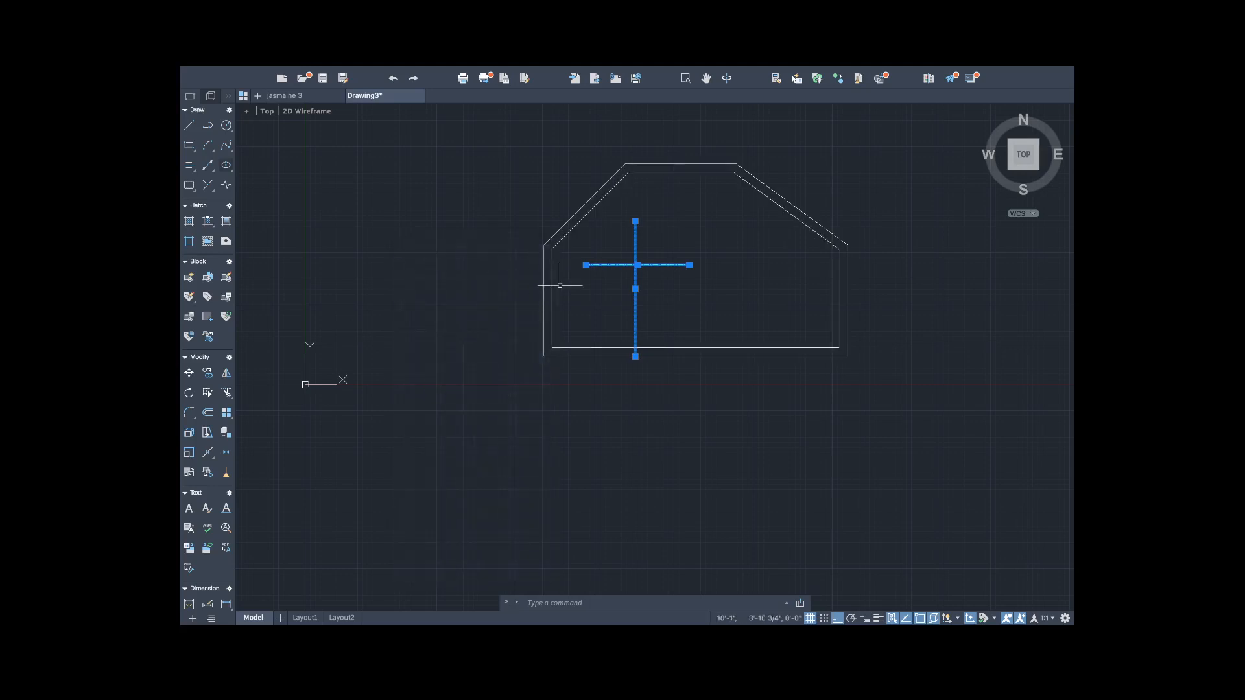
{"action": "key", "text": "Escape"}
{"action": "scroll", "coordinate": [611, 282], "scroll_direction": "up", "scroll_amount": 5}
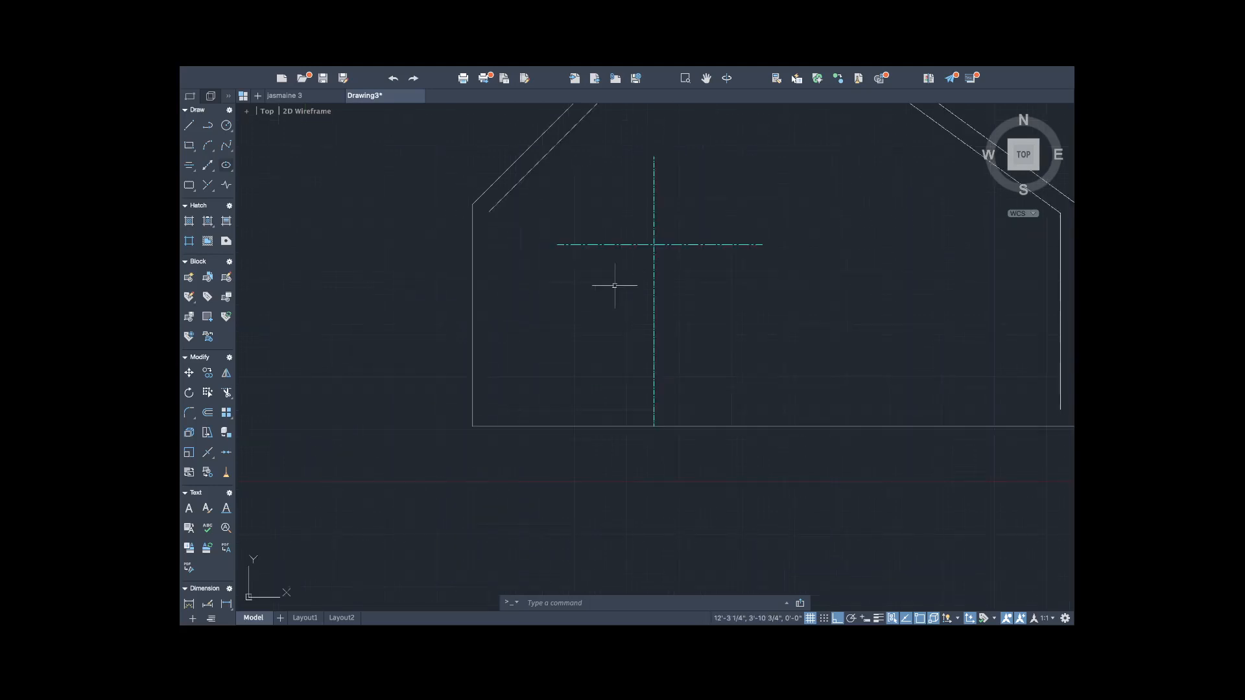
{"action": "scroll", "coordinate": [615, 286], "scroll_direction": "down", "scroll_amount": 3}
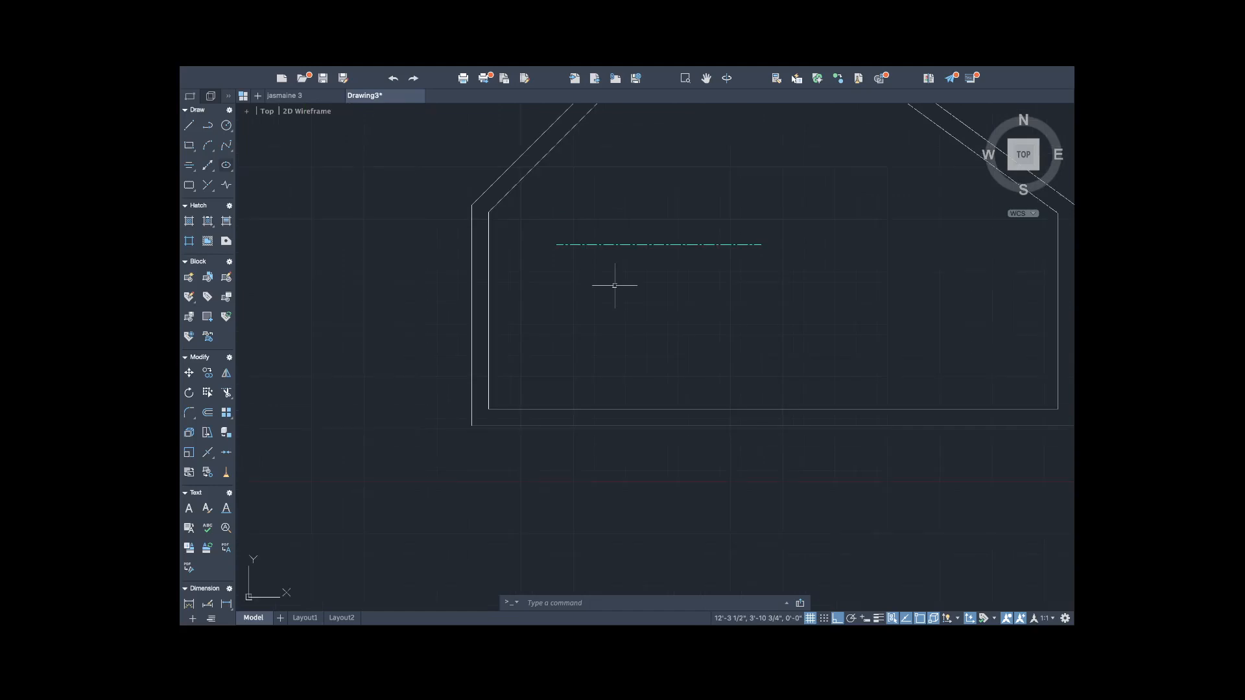
{"action": "left_click", "coordinate": [651, 224]}
{"action": "right_click", "coordinate": [653, 227]}
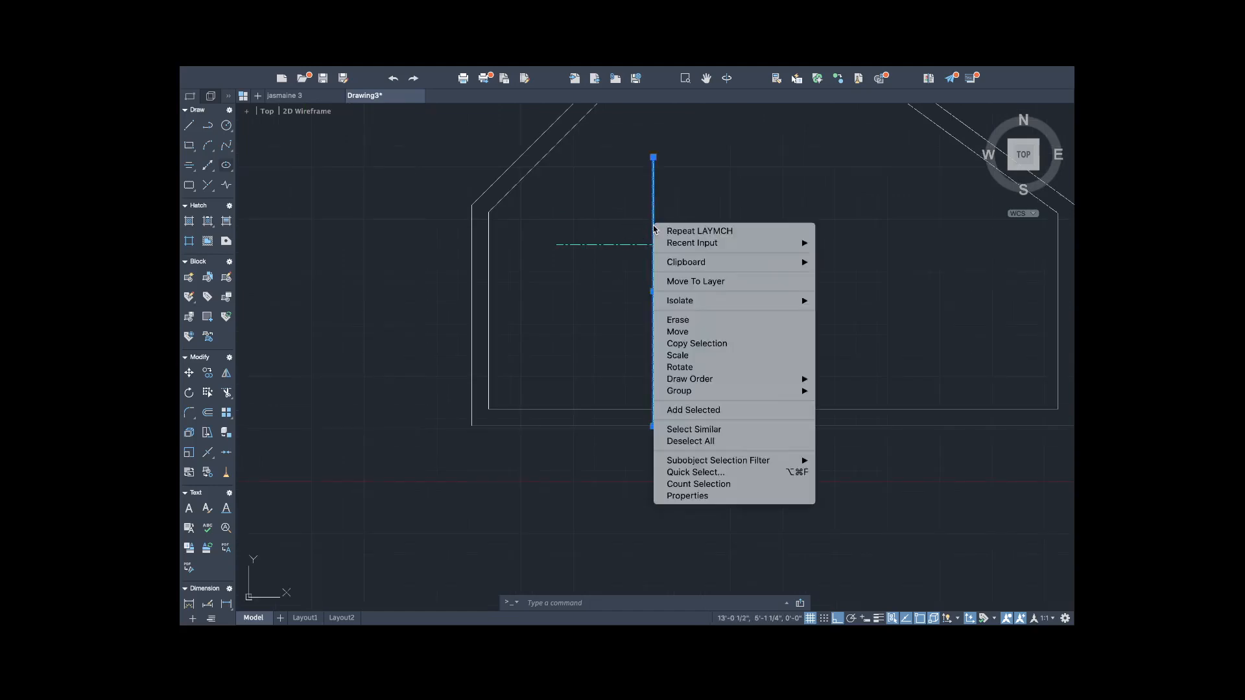
{"action": "left_click", "coordinate": [653, 217]}
{"action": "right_click", "coordinate": [652, 217]}
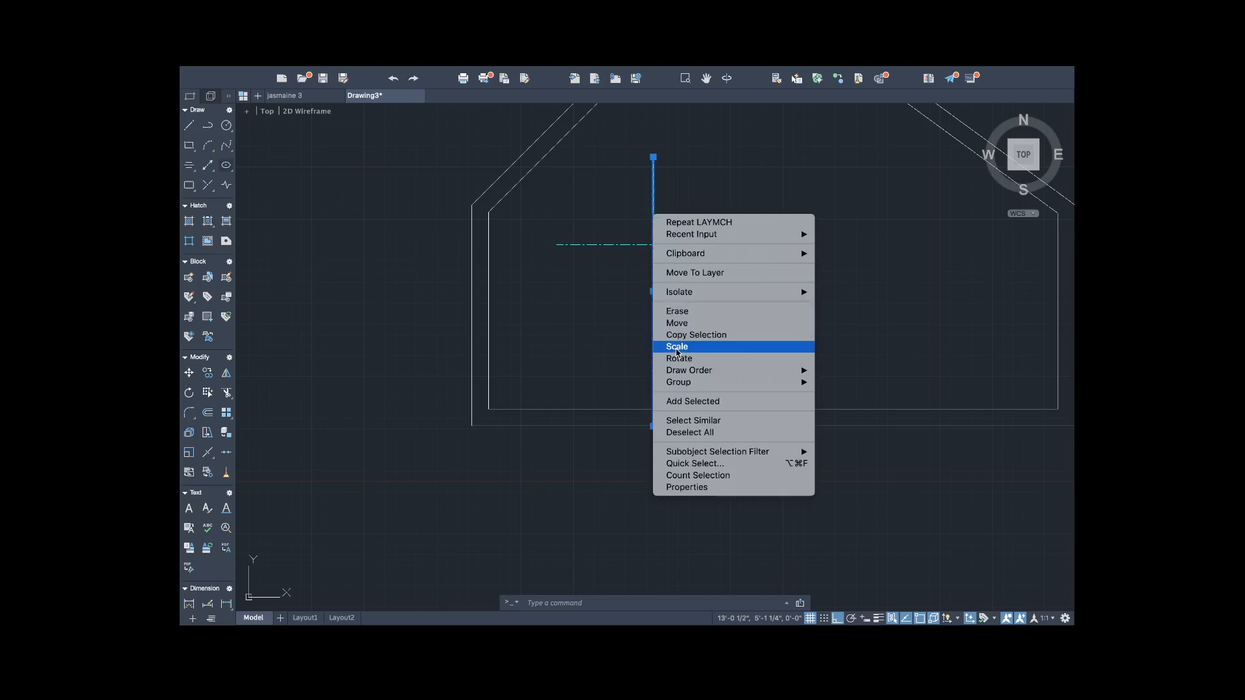
{"action": "left_click", "coordinate": [677, 347]}
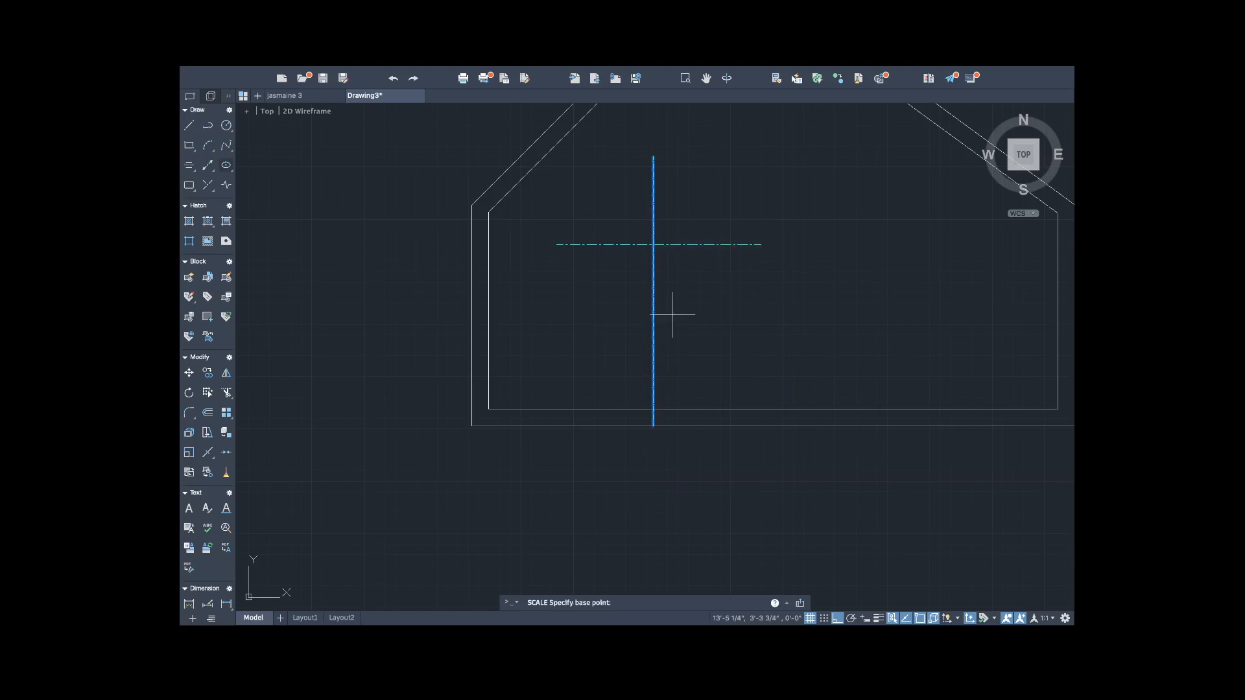
{"action": "key", "text": "super+z"}
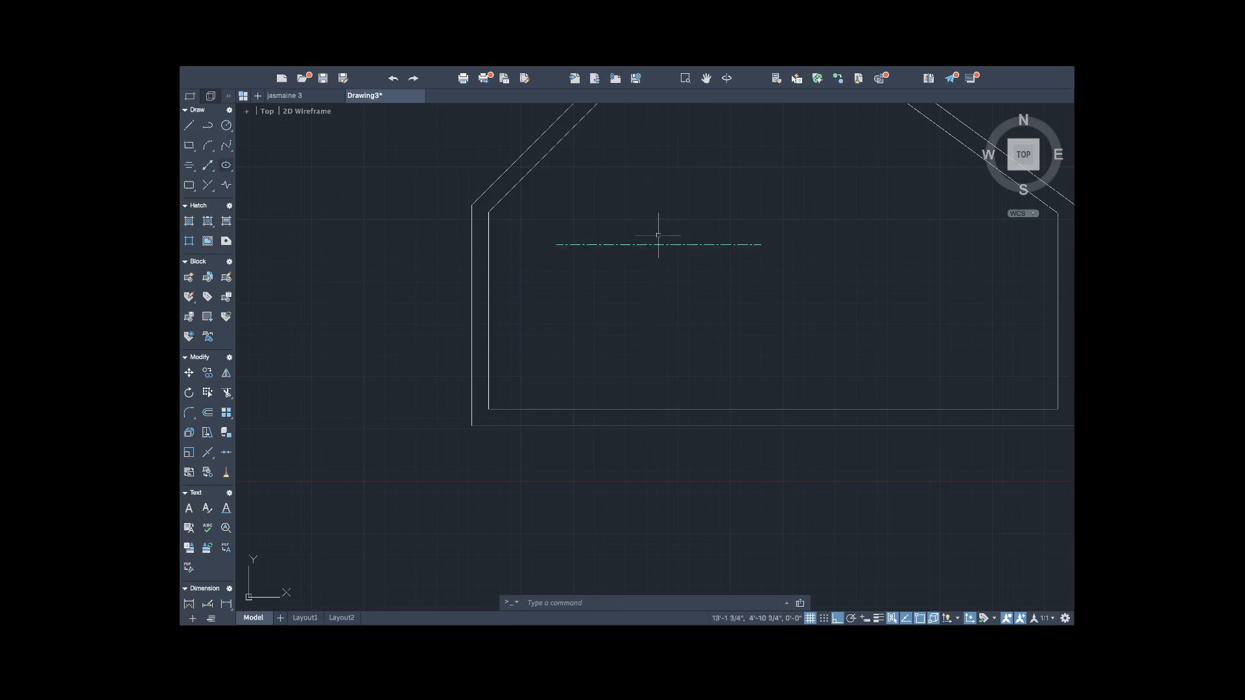
Draw a circle with a radius of 1'-9.5" centred at the intersection of the two centerlines.
{"action": "scroll", "coordinate": [658, 236], "scroll_direction": "down", "scroll_amount": 4}
{"action": "scroll", "coordinate": [663, 242], "scroll_direction": "up", "scroll_amount": 5}
{"action": "scroll", "coordinate": [662, 242], "scroll_direction": "down", "scroll_amount": 8}
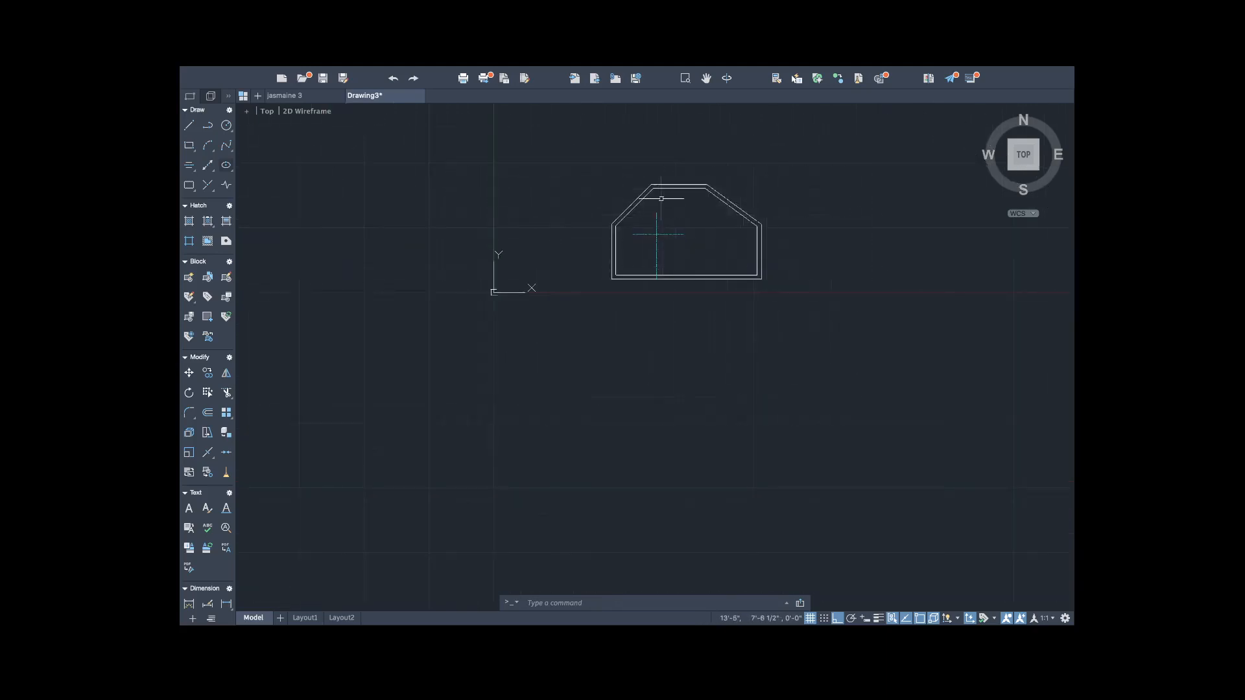
{"action": "scroll", "coordinate": [660, 198], "scroll_direction": "up", "scroll_amount": 2}
{"action": "scroll", "coordinate": [659, 200], "scroll_direction": "down", "scroll_amount": 2}
{"action": "scroll", "coordinate": [660, 203], "scroll_direction": "up", "scroll_amount": 4}
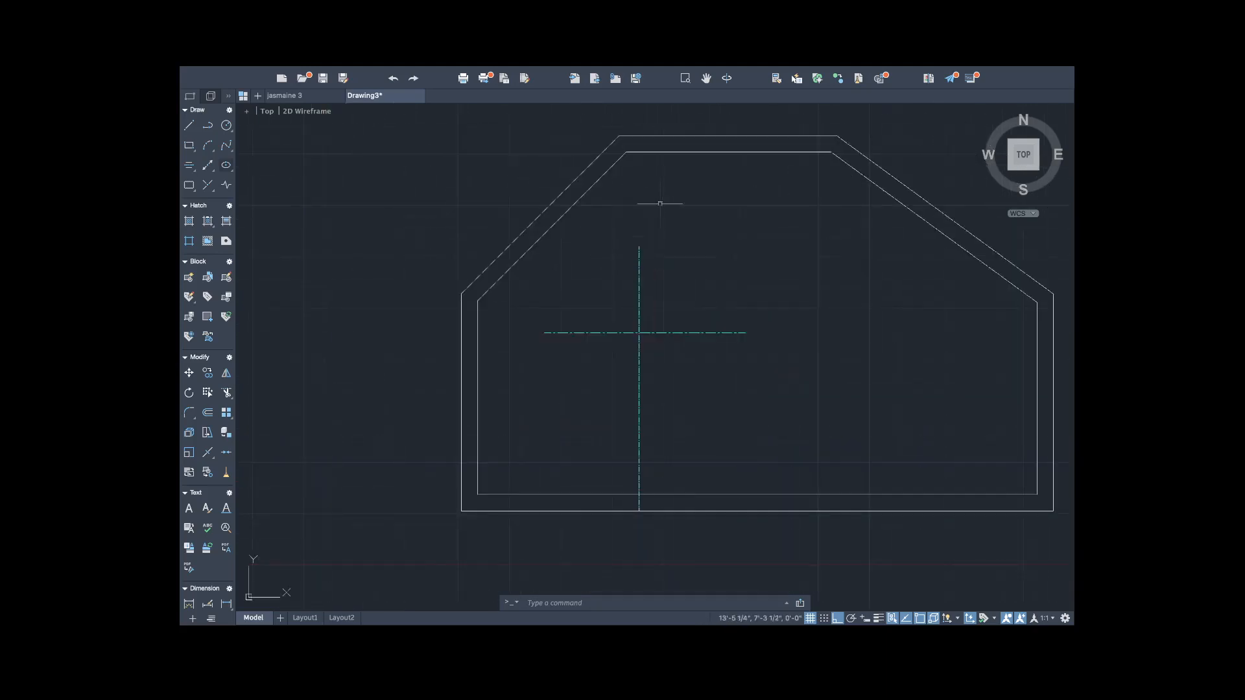
{"action": "left_click", "coordinate": [226, 125]}
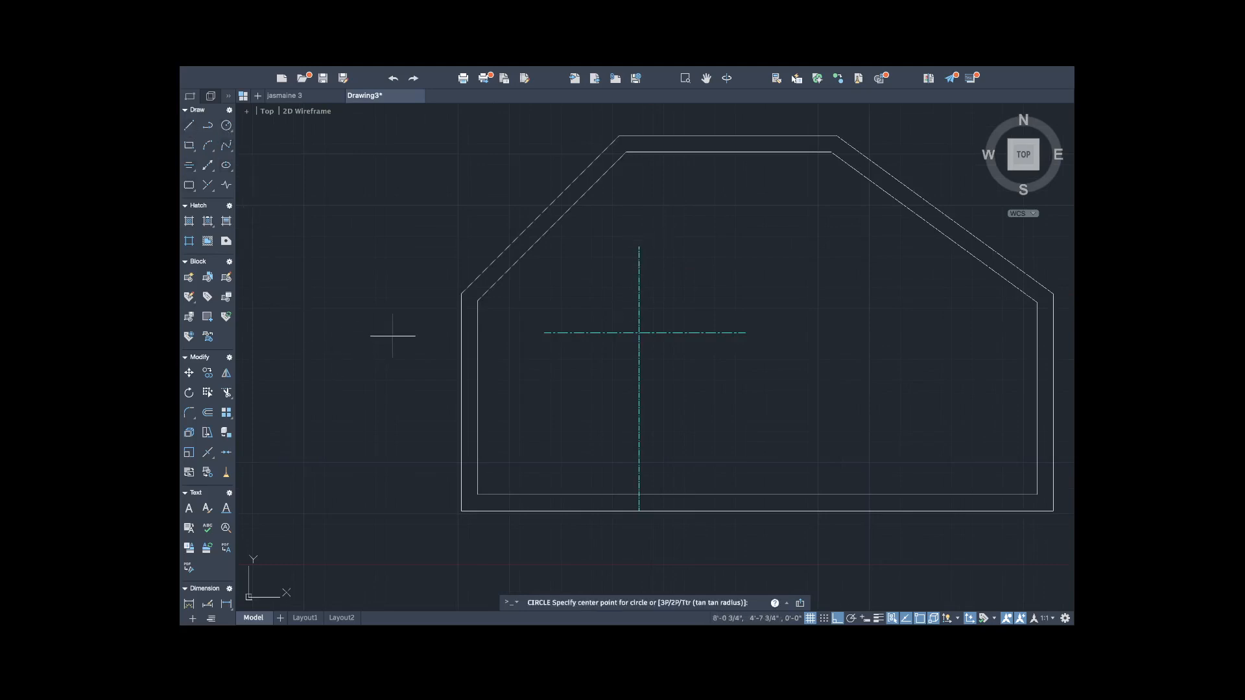
{"action": "left_click", "coordinate": [639, 333]}
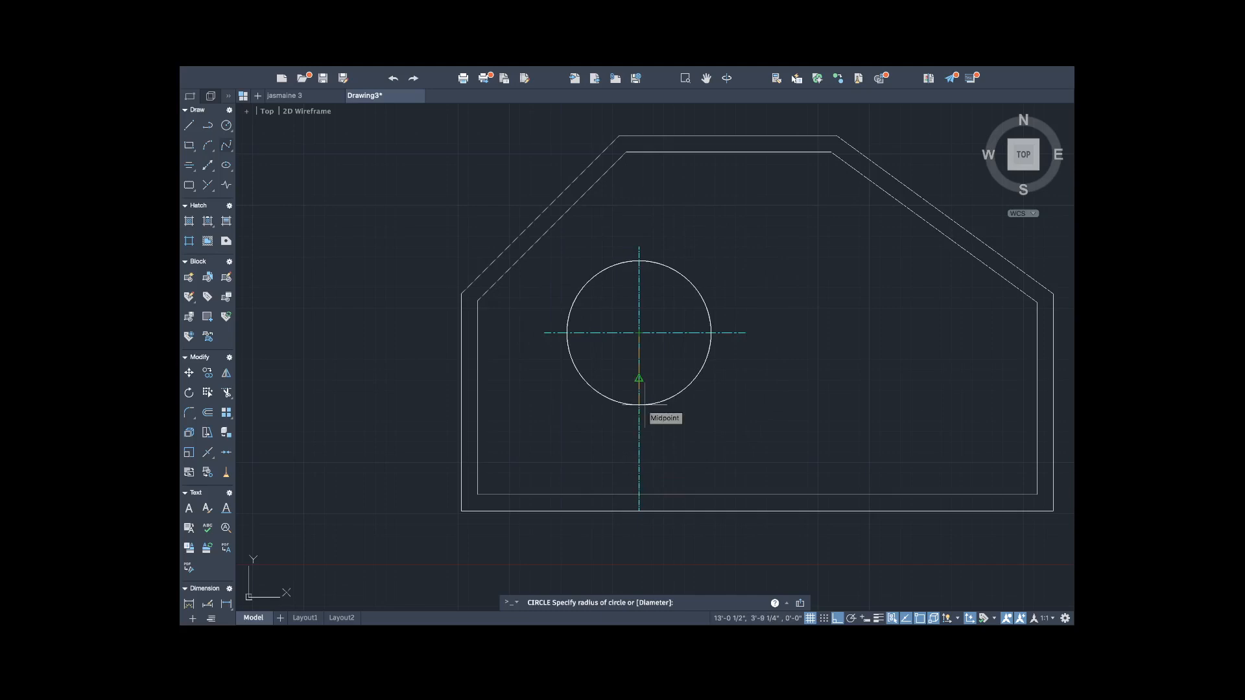
{"action": "type", "text": "r"}
{"action": "key", "text": "BackSpace"}
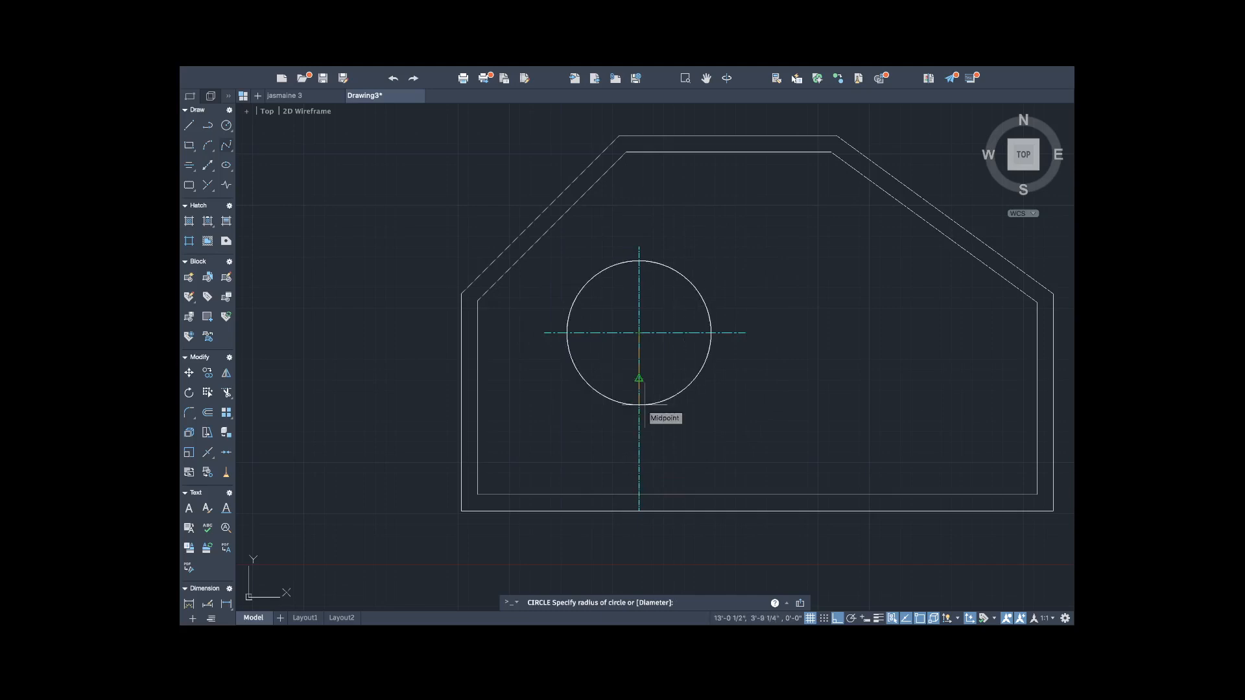
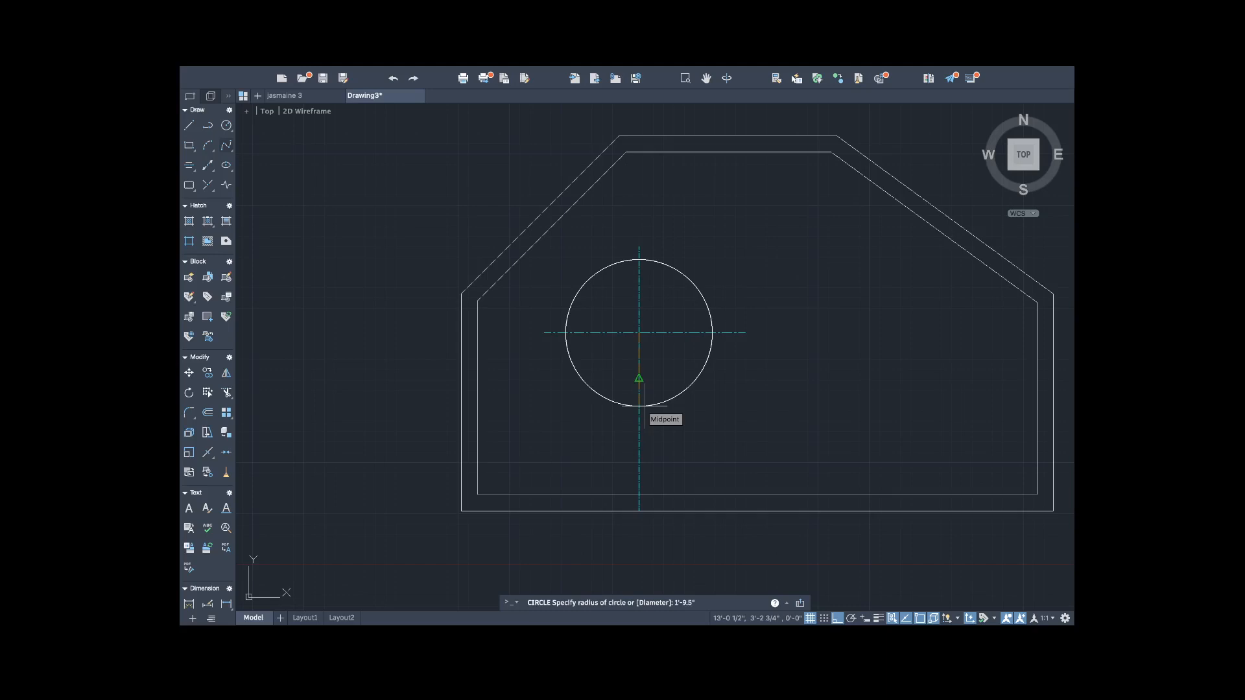
{"action": "key", "text": "Return"}
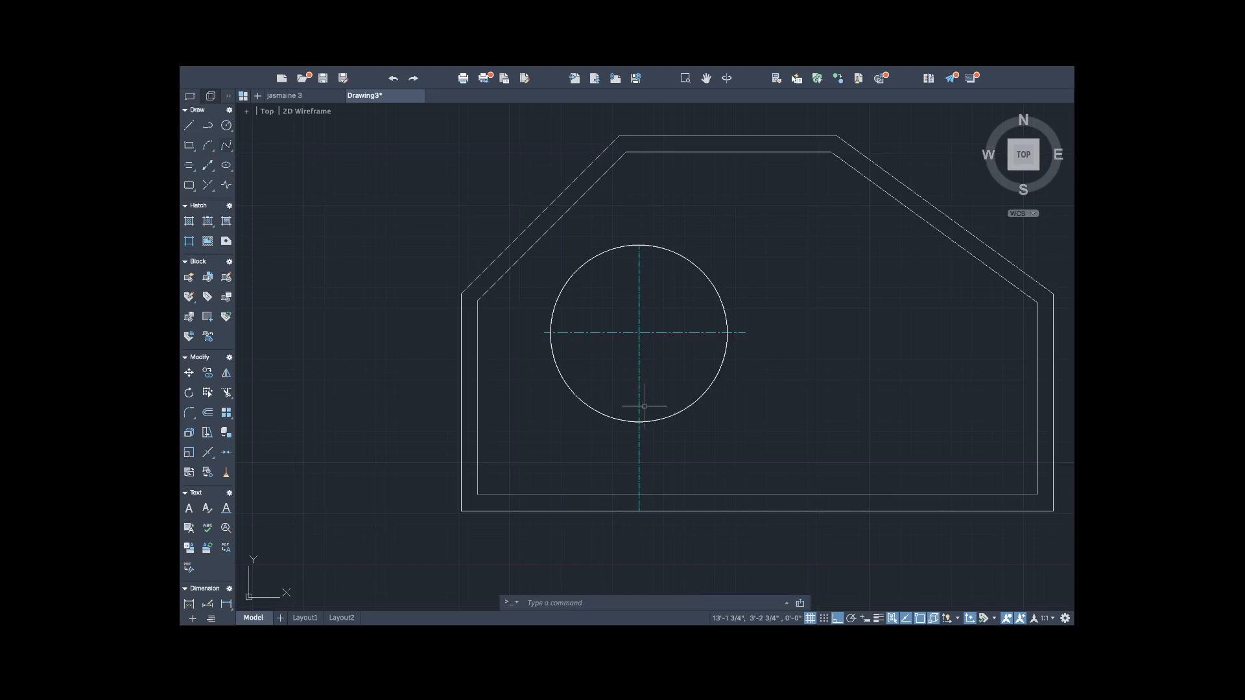
{"action": "scroll", "coordinate": [644, 406], "scroll_direction": "down", "scroll_amount": 3}
{"action": "scroll", "coordinate": [695, 392], "scroll_direction": "up", "scroll_amount": 3}
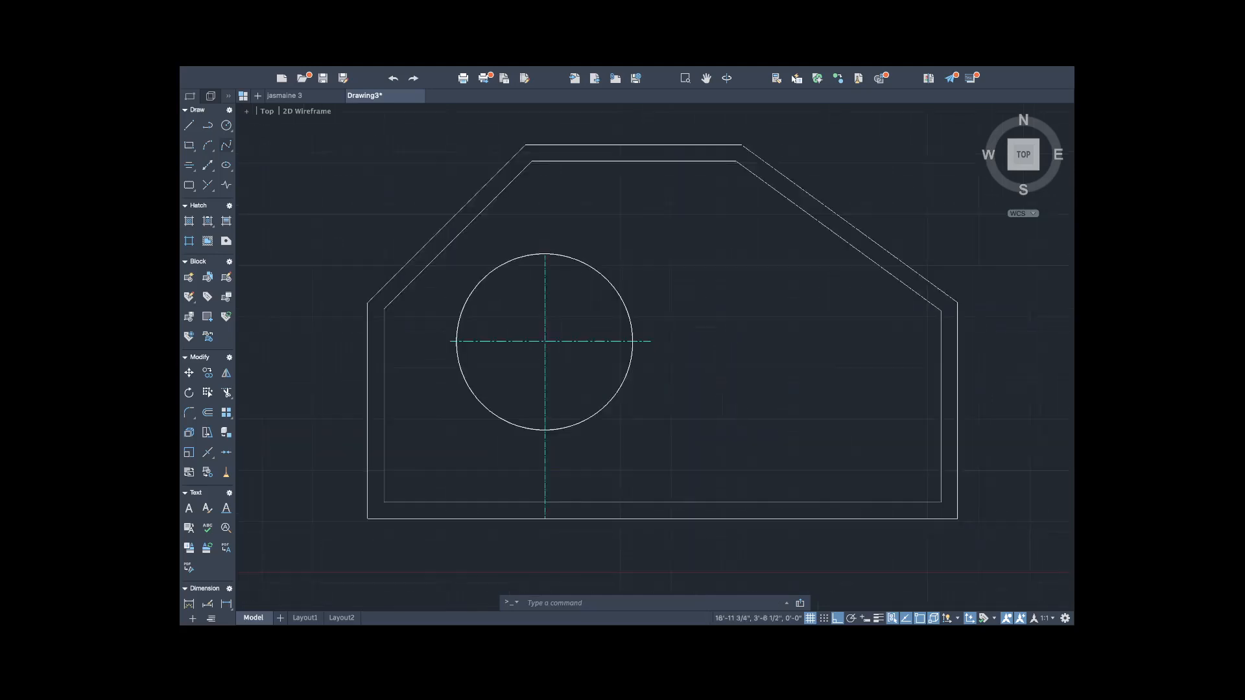
{"action": "scroll", "coordinate": [732, 398], "scroll_direction": "up", "scroll_amount": 3}
{"action": "scroll", "coordinate": [639, 387], "scroll_direction": "down", "scroll_amount": 3}
{"action": "scroll", "coordinate": [597, 375], "scroll_direction": "up", "scroll_amount": 3}
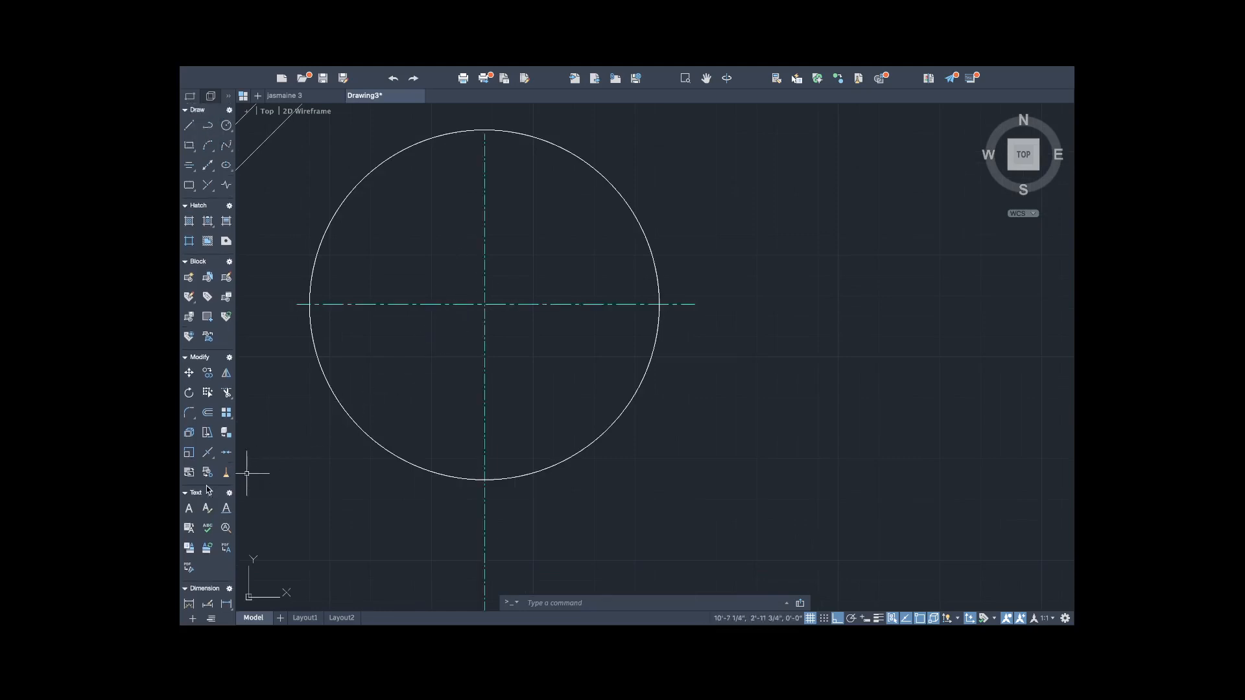
{"action": "right_click", "coordinate": [485, 289]}
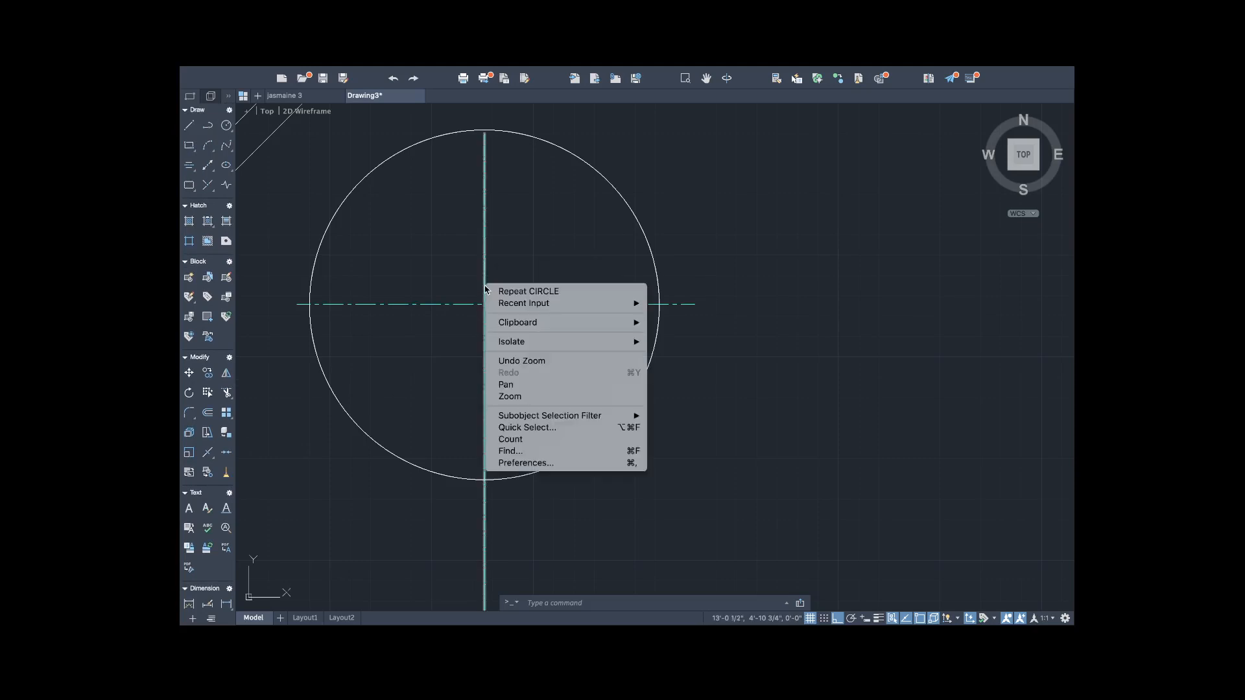
{"action": "key", "text": "Escape"}
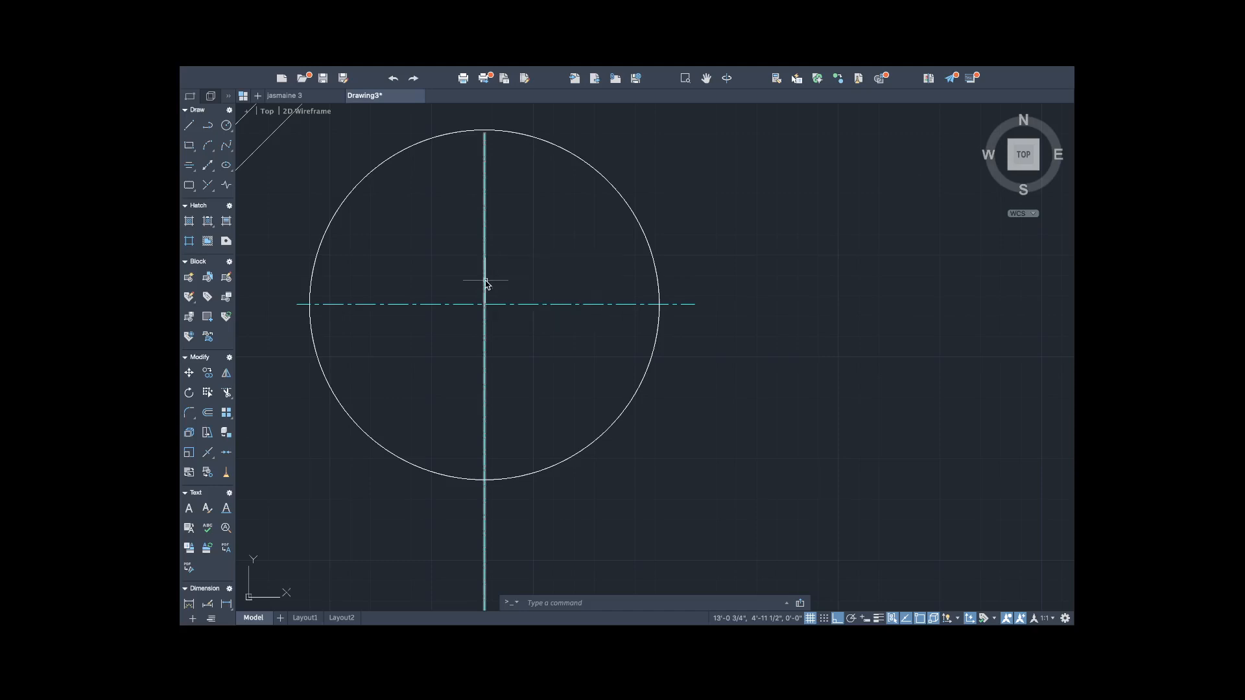
{"action": "right_click", "coordinate": [485, 284]}
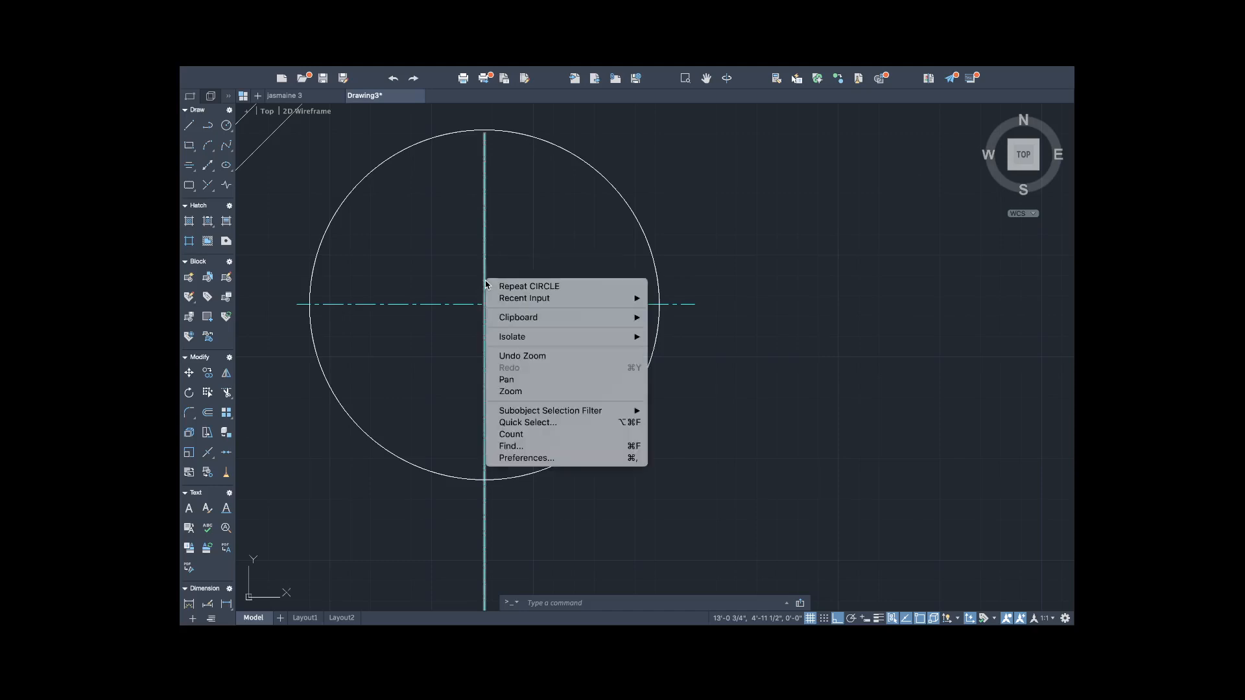
{"action": "key", "text": "Escape"}
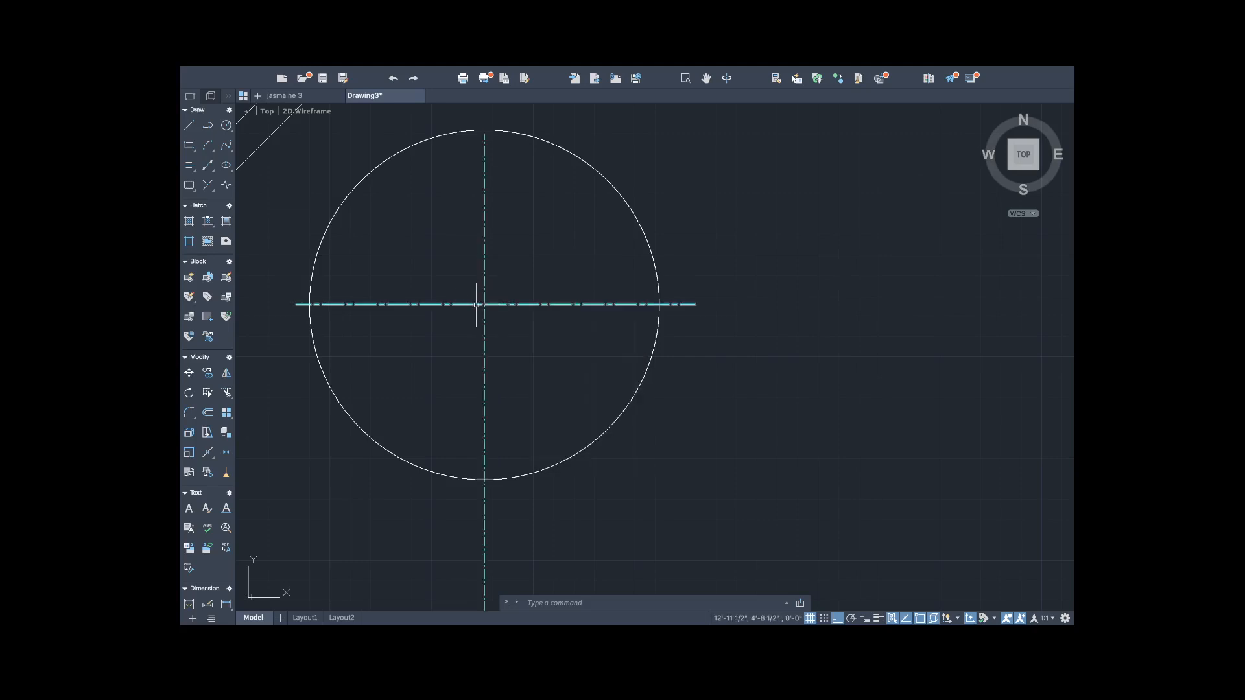
{"action": "left_click", "coordinate": [475, 304]}
{"action": "key", "text": "Escape"}
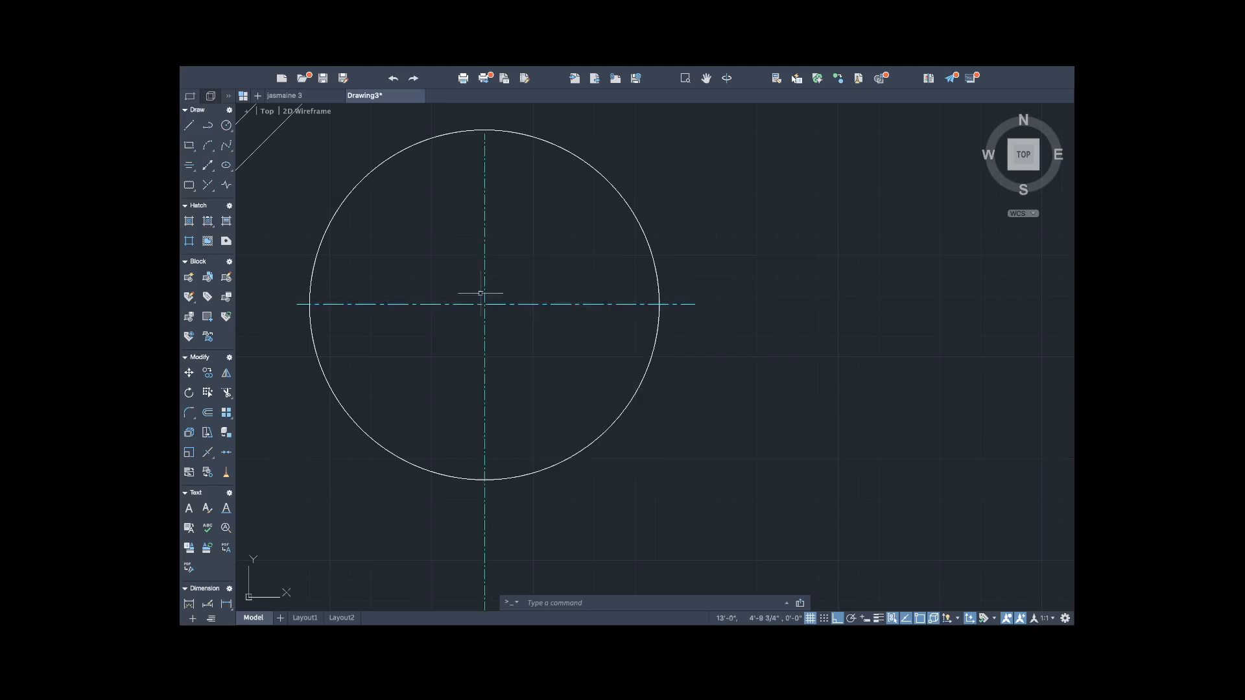
Set the linetype scale of the vertical centerline to 2 in its properties and deselect the line.
{"action": "left_click", "coordinate": [484, 174]}
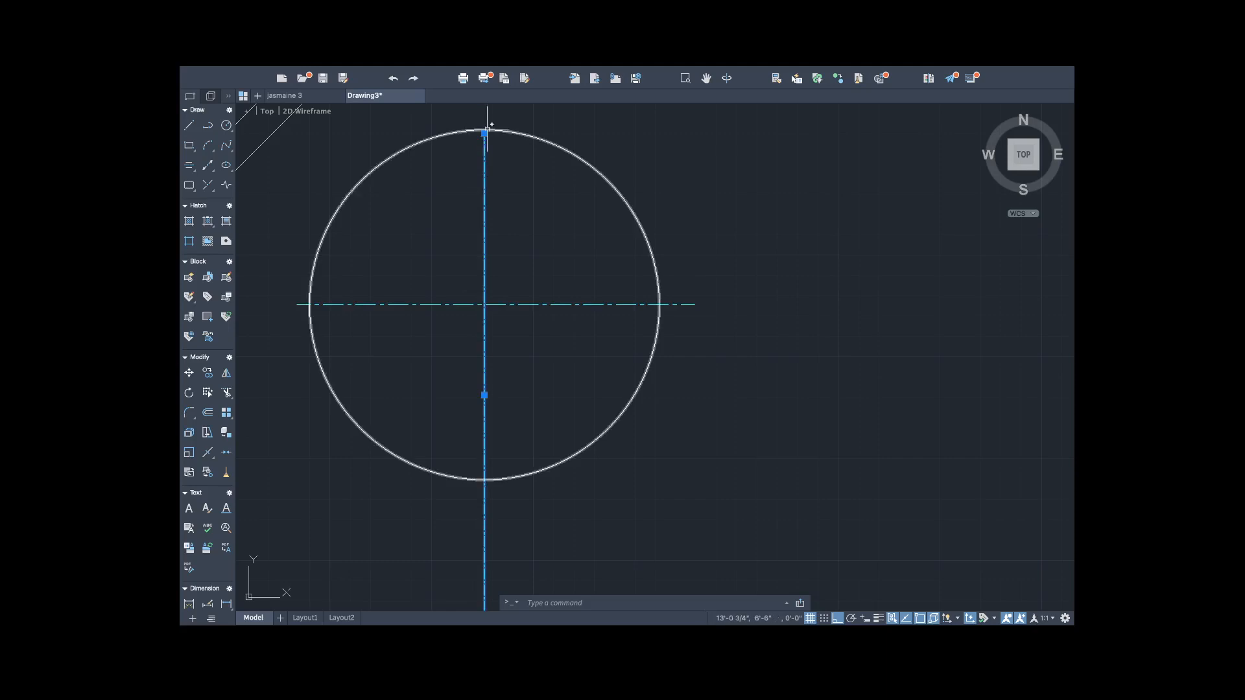
{"action": "double_click", "coordinate": [487, 136]}
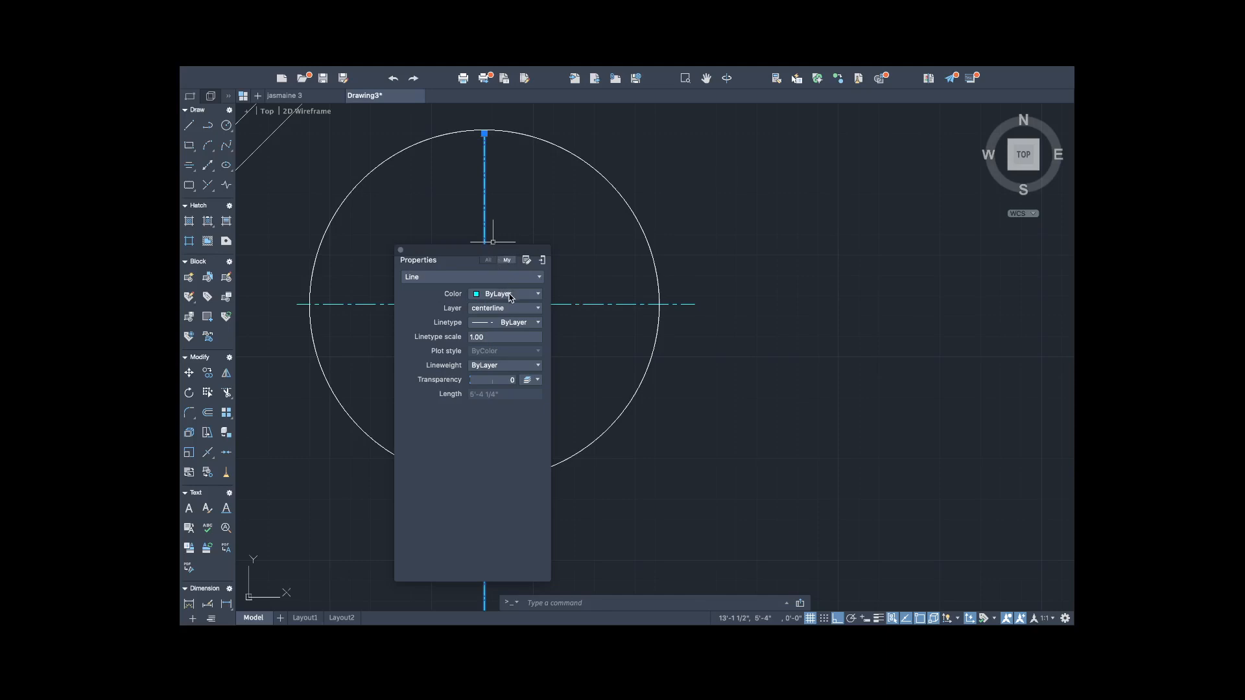
{"action": "left_click", "coordinate": [483, 337]}
{"action": "left_click", "coordinate": [483, 277]}
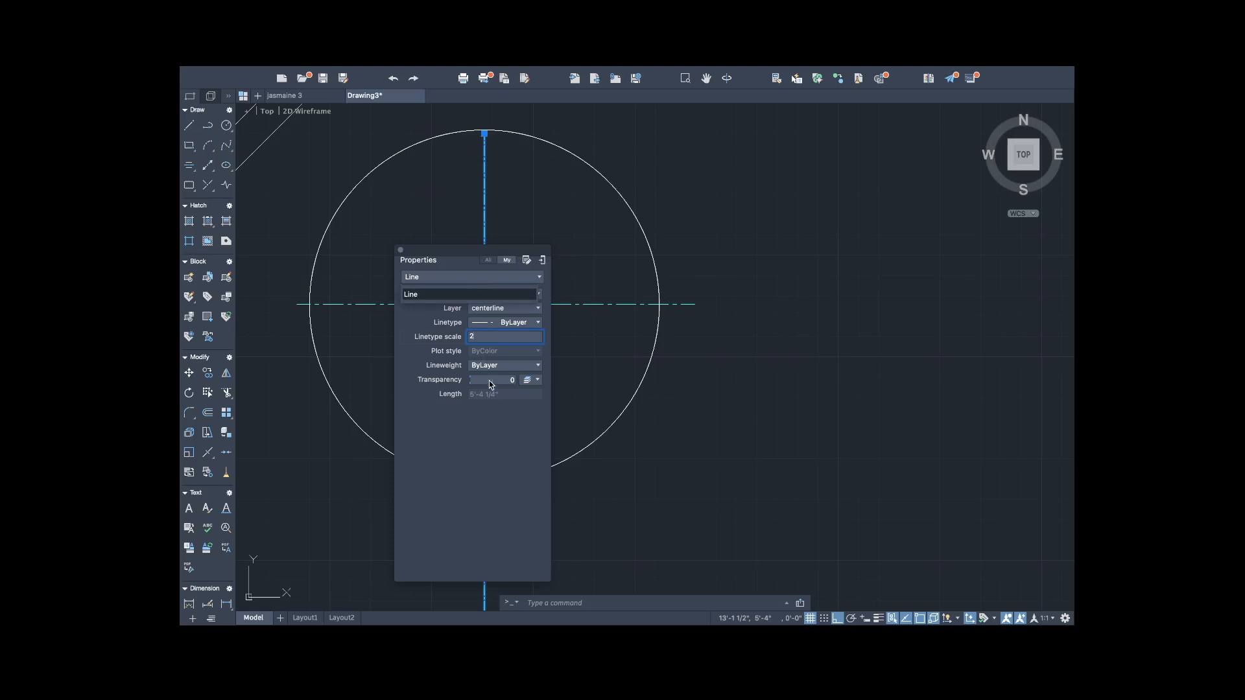
{"action": "left_click", "coordinate": [399, 255]}
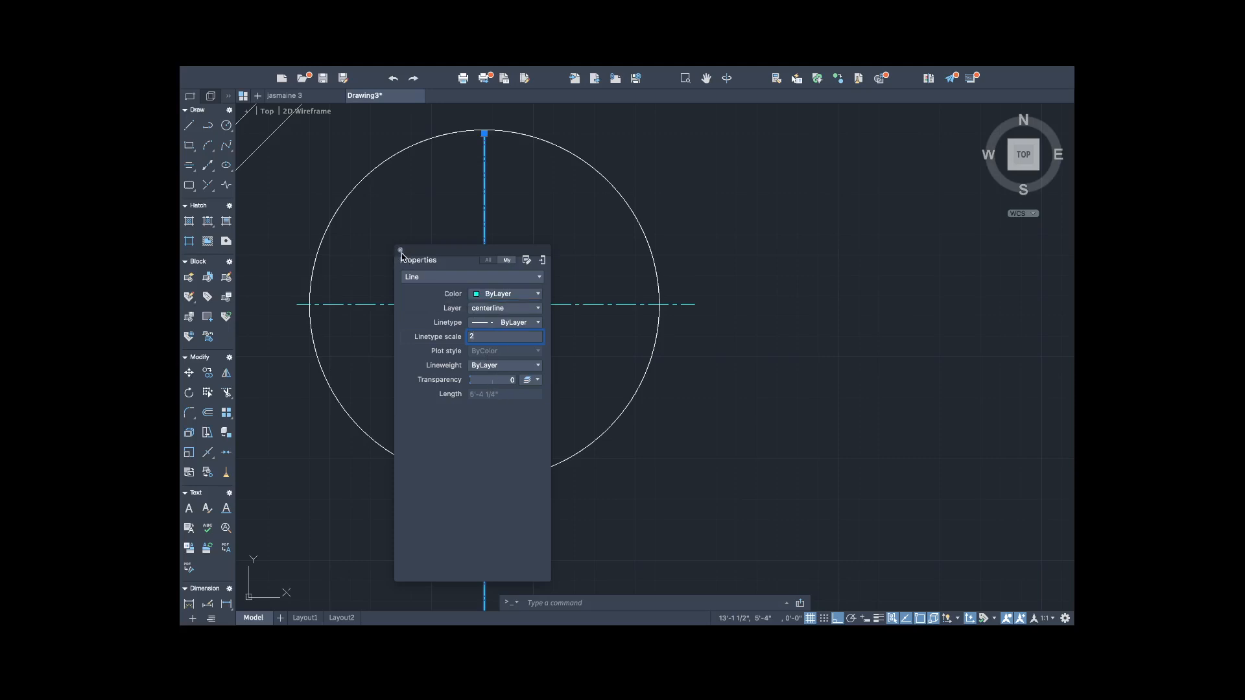
{"action": "left_click", "coordinate": [400, 250]}
{"action": "left_click", "coordinate": [471, 356]}
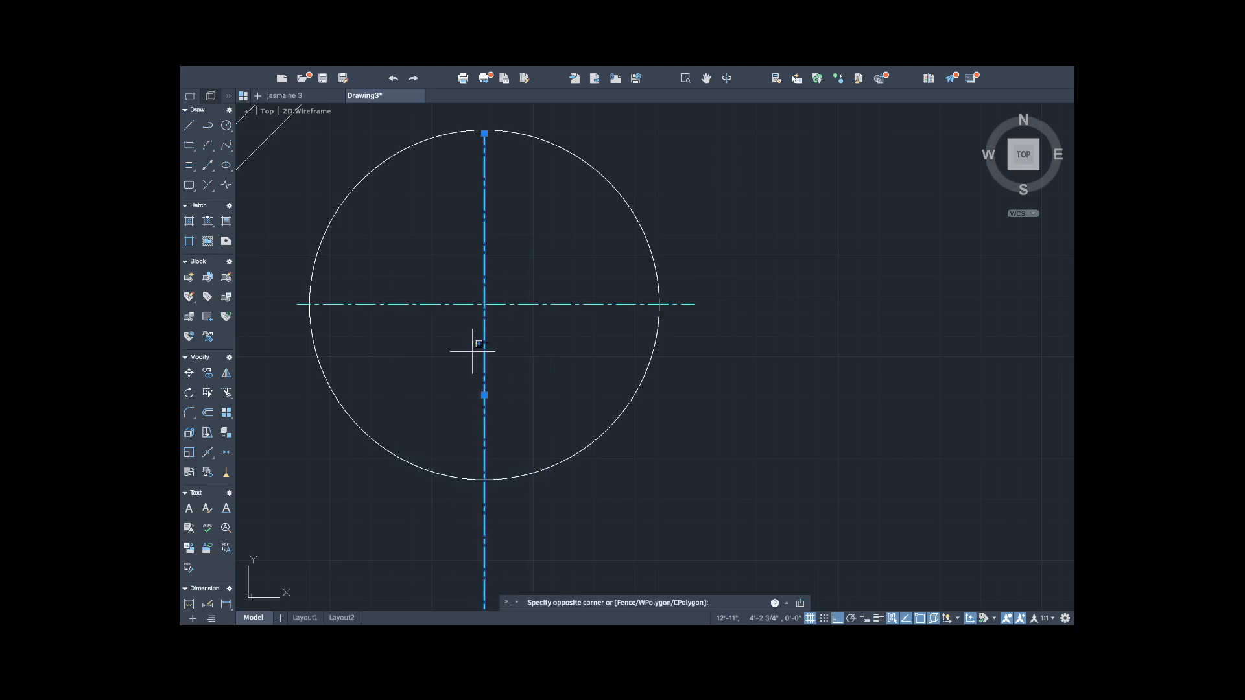
{"action": "left_click", "coordinate": [530, 353]}
{"action": "scroll", "coordinate": [530, 357], "scroll_direction": "down", "scroll_amount": 5}
{"action": "scroll", "coordinate": [530, 361], "scroll_direction": "up", "scroll_amount": 5}
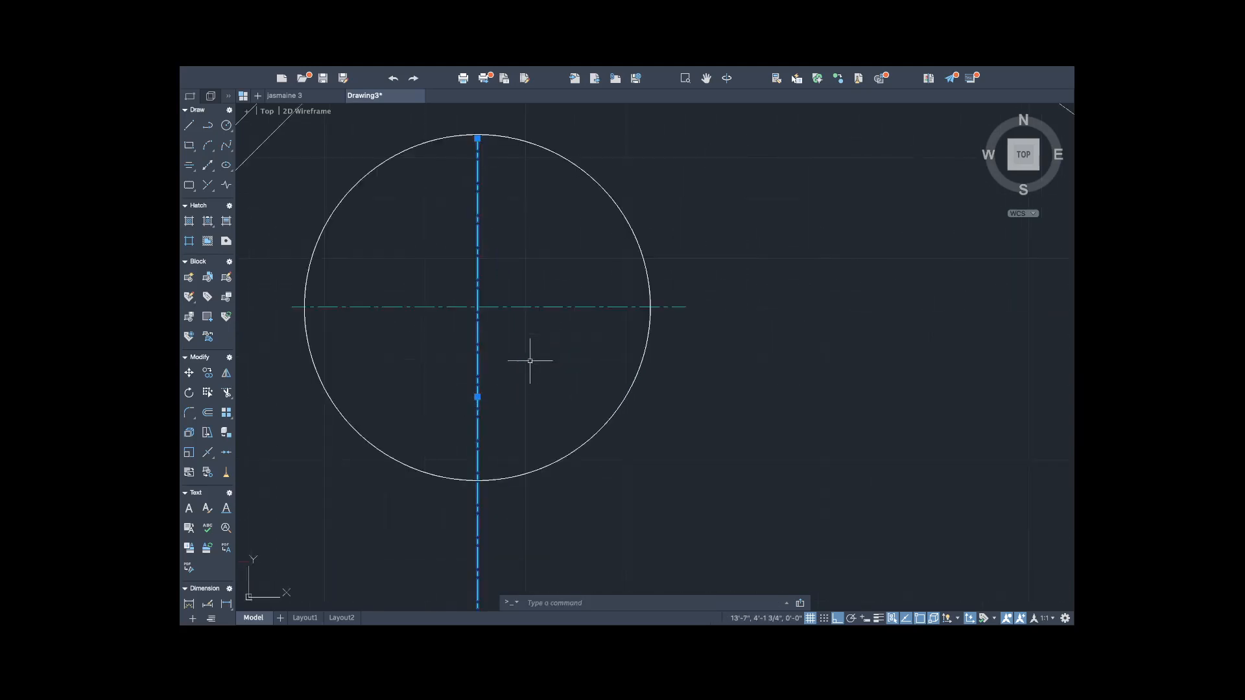
{"action": "key", "text": "Escape"}
{"action": "scroll", "coordinate": [511, 361], "scroll_direction": "down", "scroll_amount": 5}
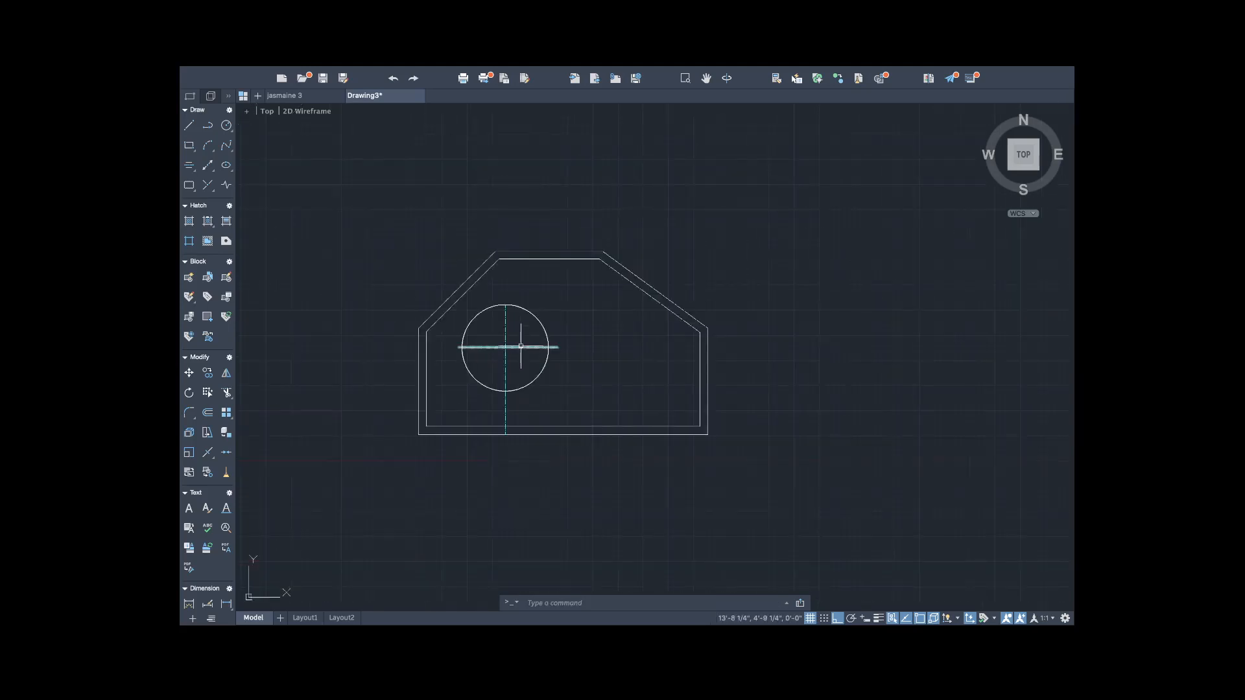
{"action": "scroll", "coordinate": [520, 346], "scroll_direction": "up", "scroll_amount": 3}
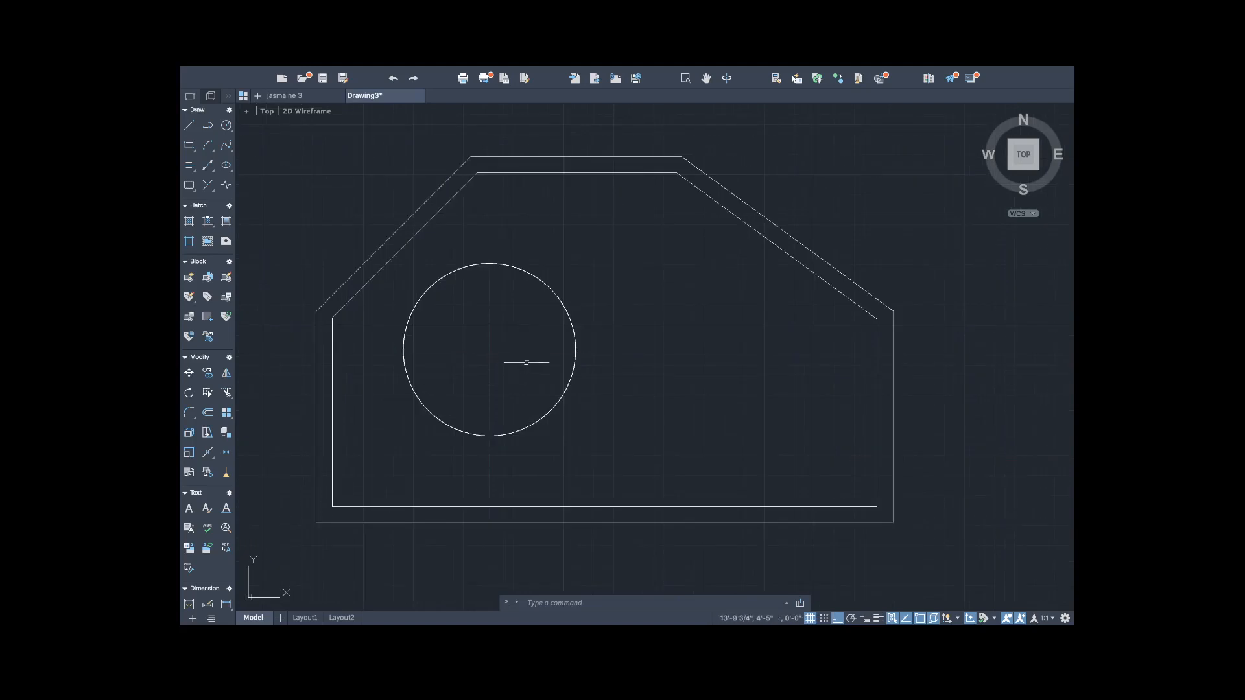
{"action": "left_click", "coordinate": [489, 499]}
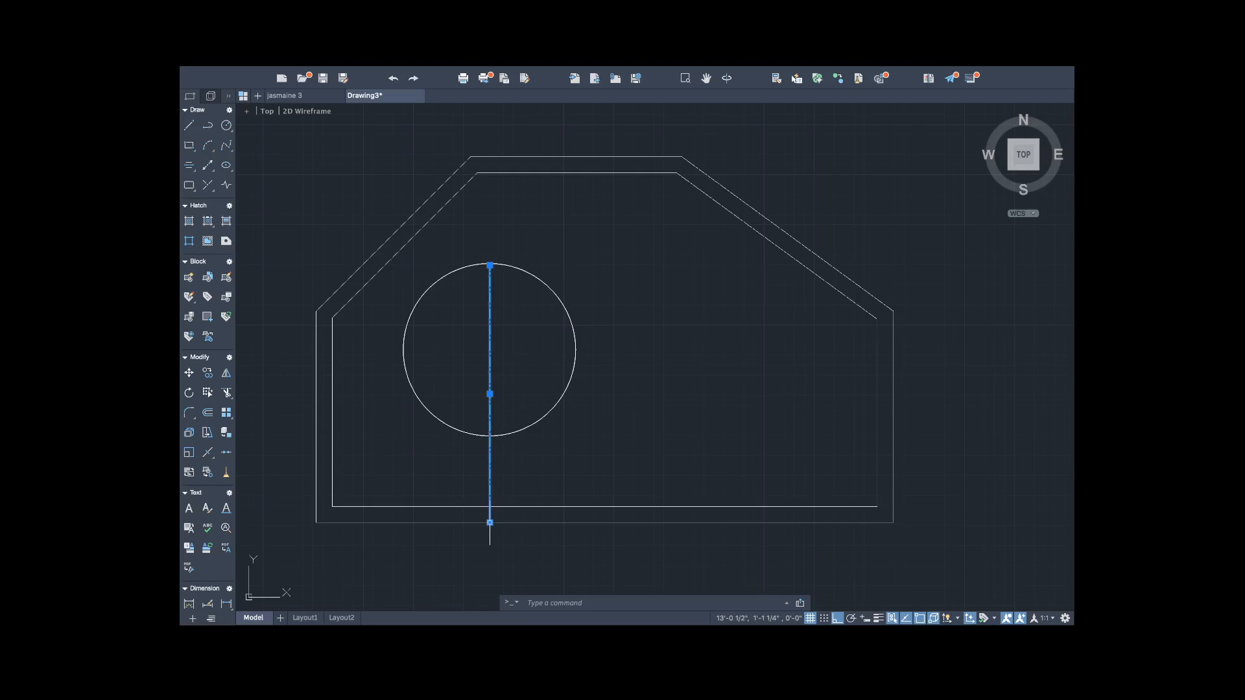
{"action": "left_click", "coordinate": [489, 522]}
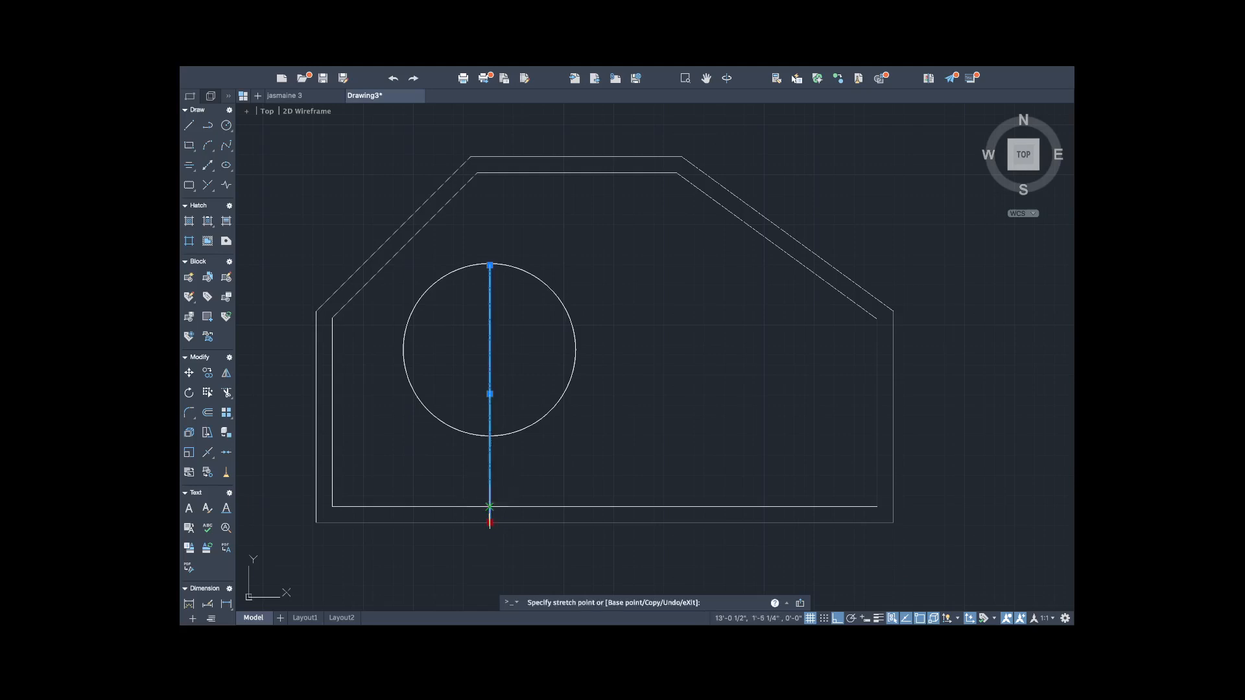
{"action": "key", "text": "Escape"}
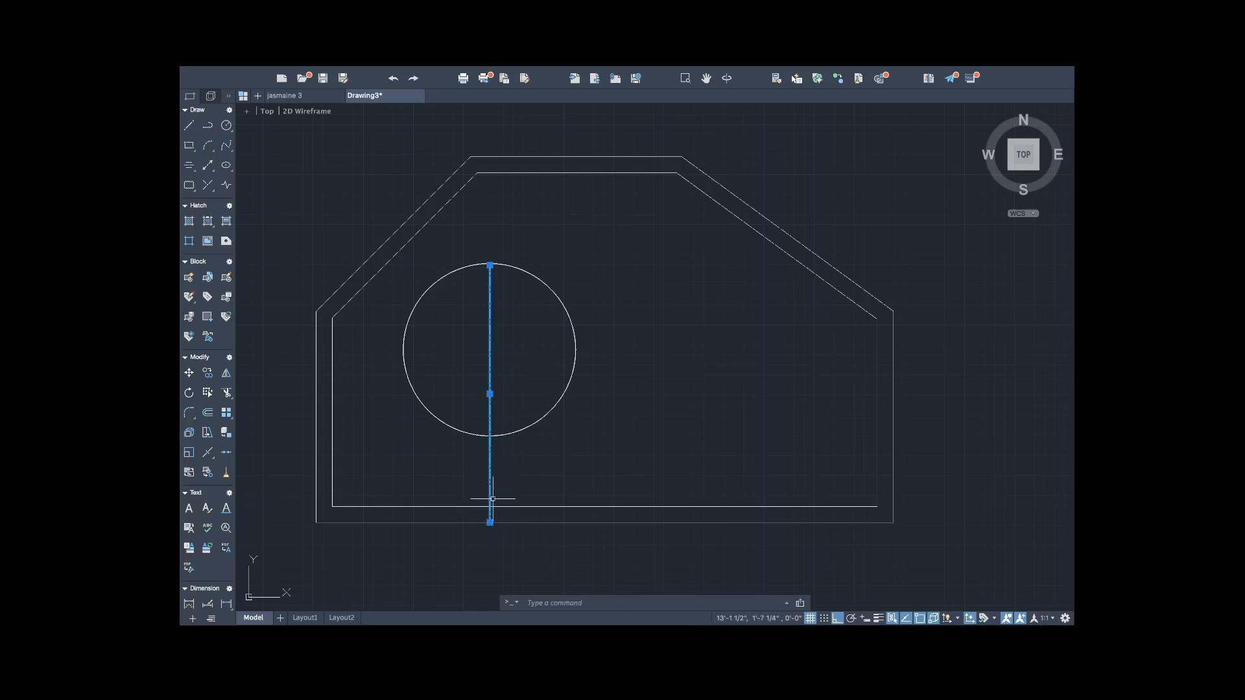
{"action": "key", "text": "Escape"}
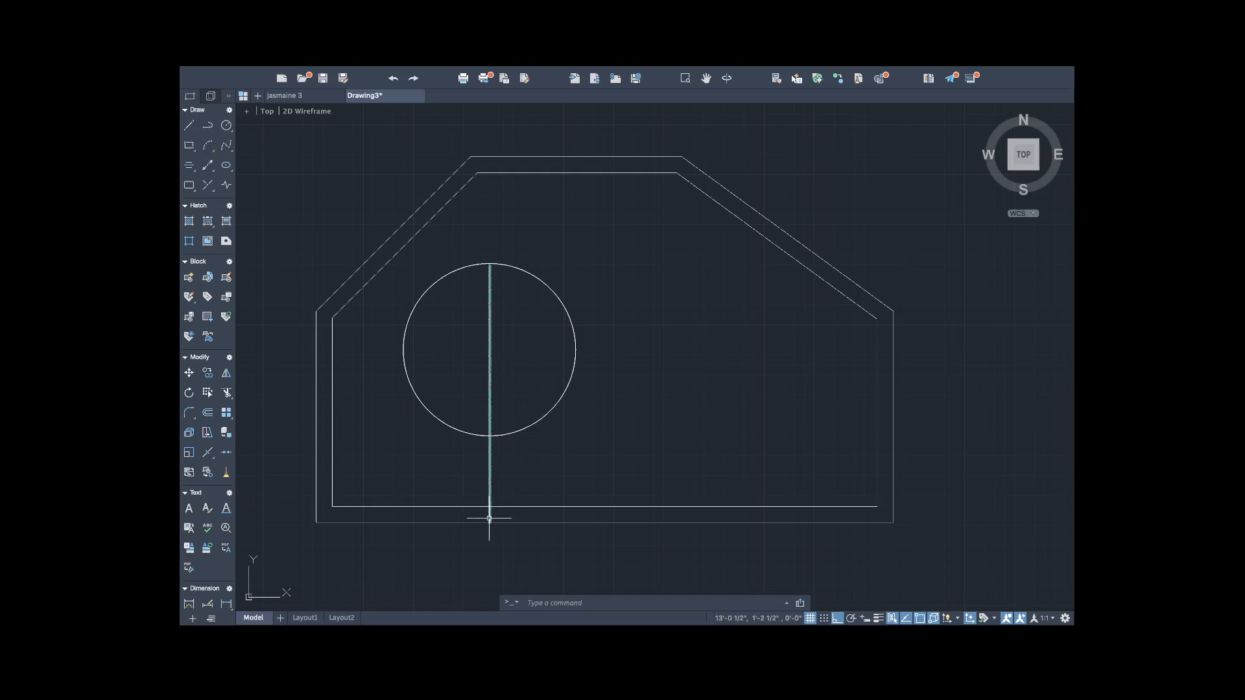
Delete the vertical centerline that runs through the circle down to the outer bottom edge.
{"action": "left_click", "coordinate": [490, 518]}
{"action": "left_click", "coordinate": [490, 523]}
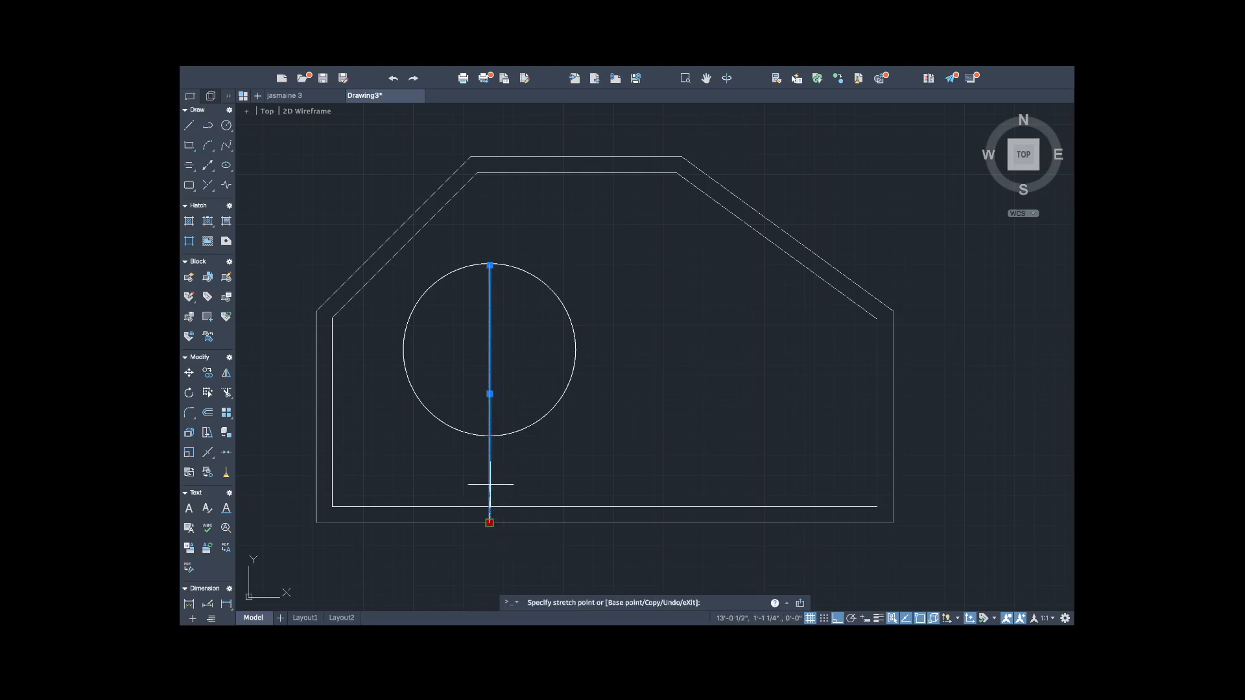
{"action": "left_click", "coordinate": [489, 522]}
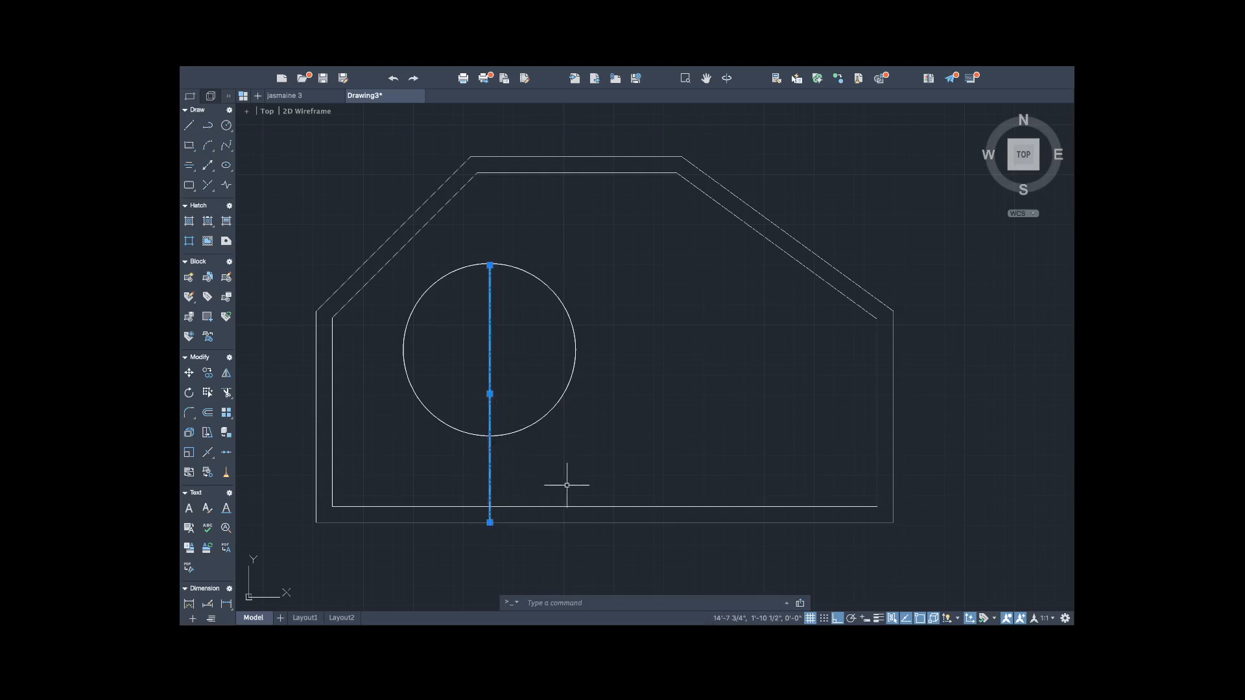
{"action": "key", "text": "Delete"}
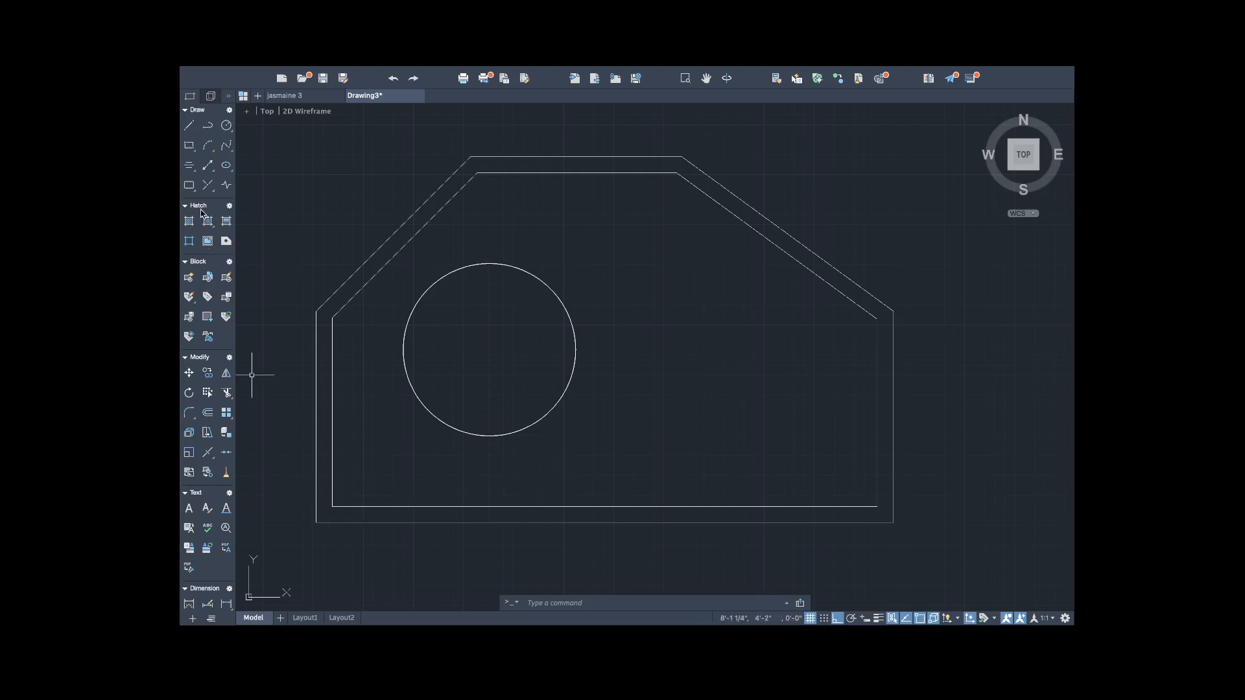
Draw connected lines from the outer outline's lower-left corner: 8'-4.75" right along the bottom edge, 2' up, and about 1'-9 1/2" left.
{"action": "left_click", "coordinate": [192, 132]}
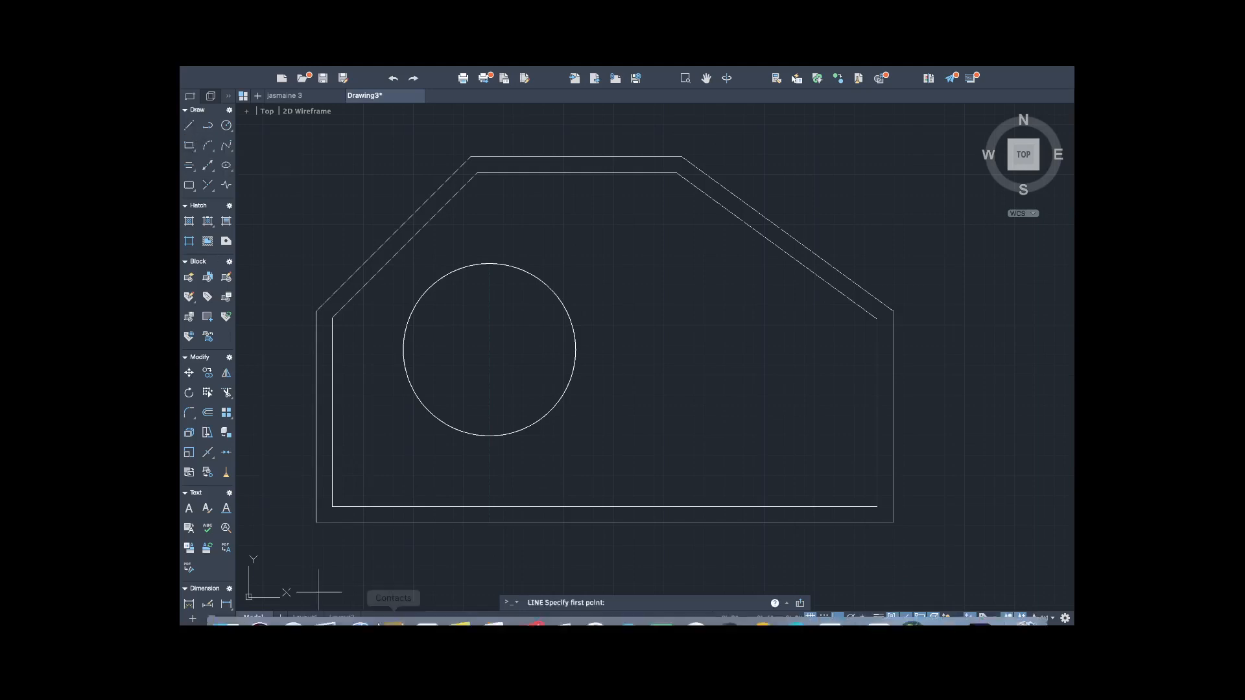
{"action": "left_click", "coordinate": [316, 523]}
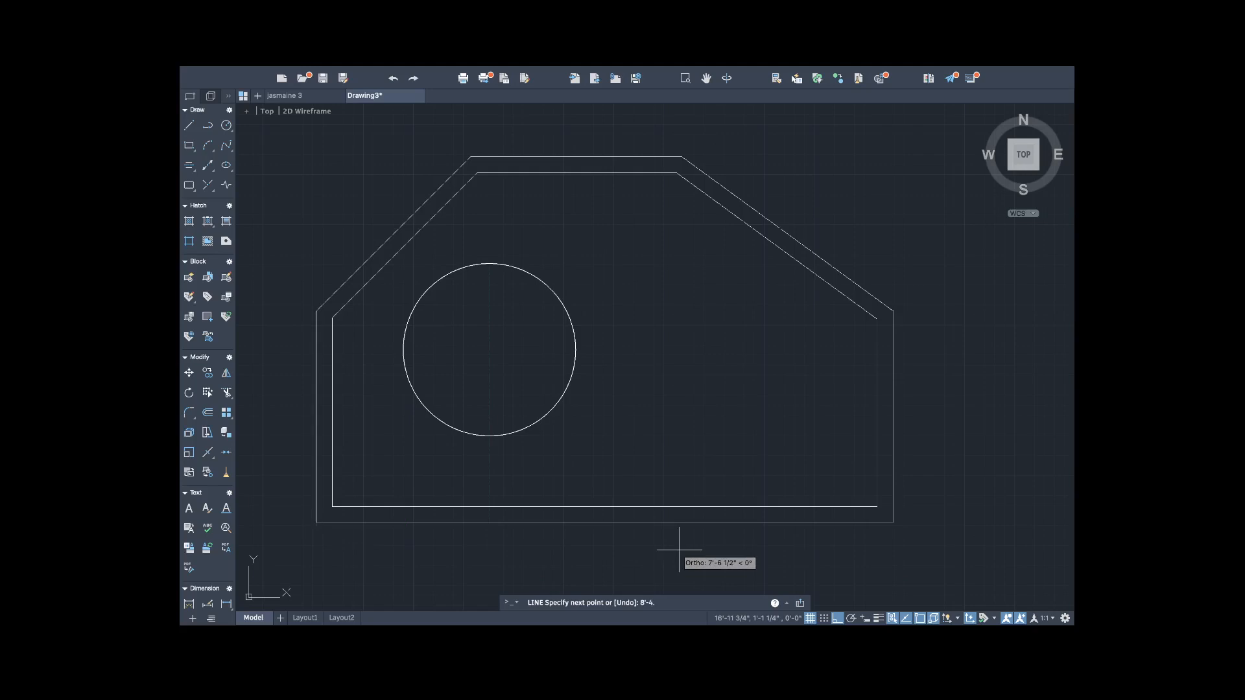
{"action": "type", "text": "75\""}
{"action": "key", "text": "Return"}
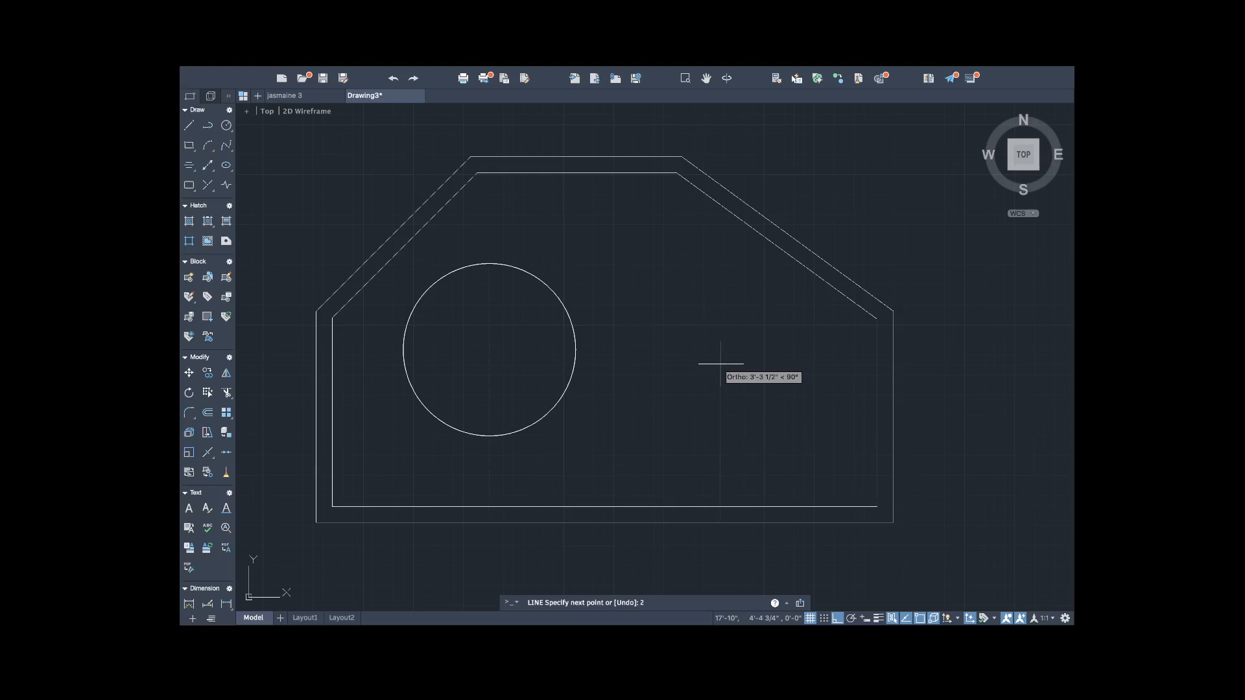
{"action": "key", "text": "Return"}
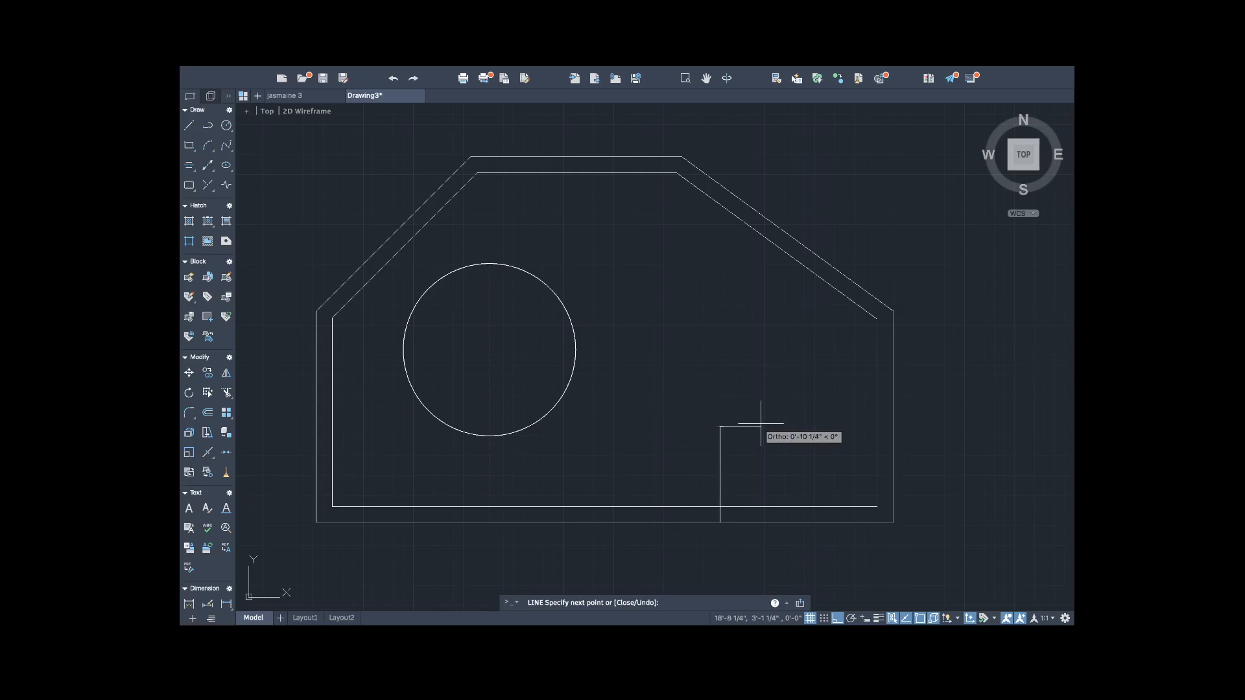
{"action": "left_click", "coordinate": [634, 426]}
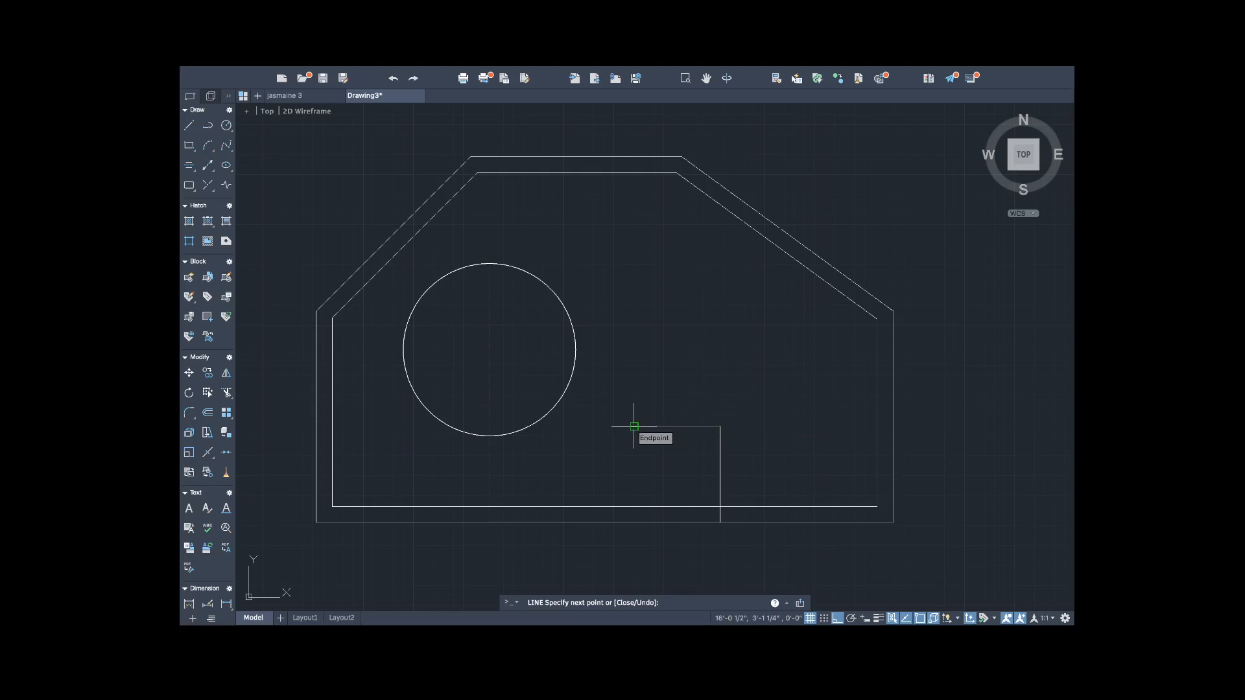
{"action": "key", "text": "Return"}
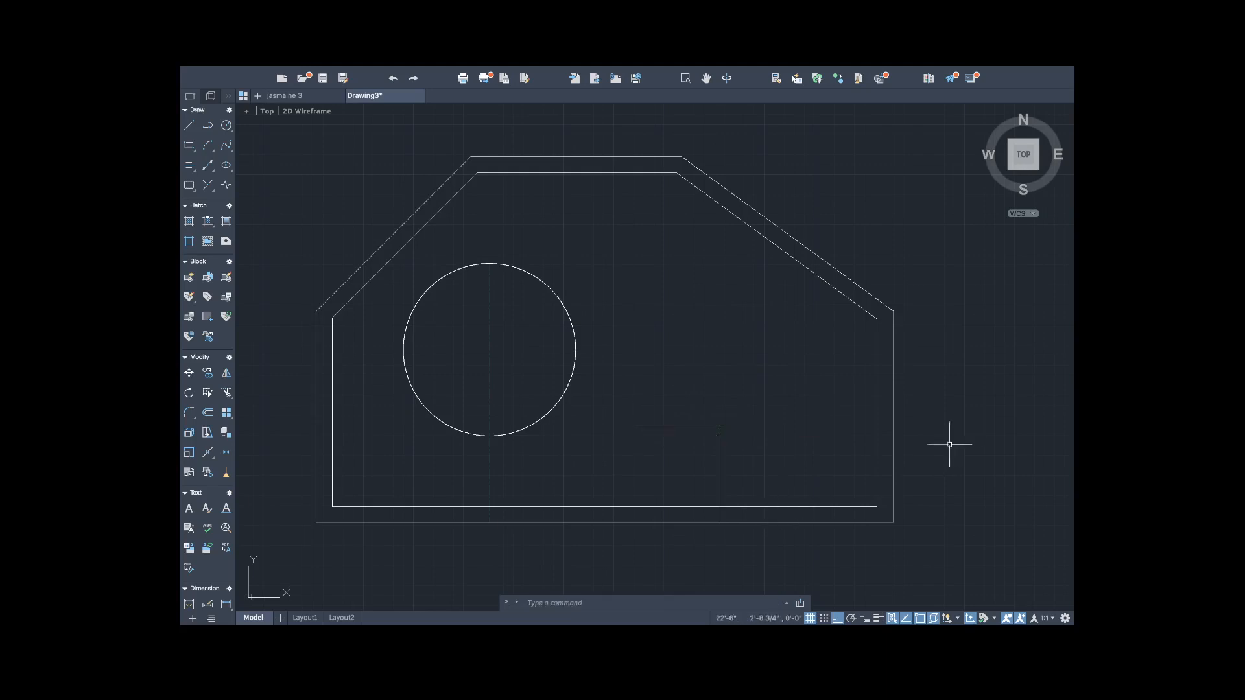
Stretch the interior horizontal line's right end and the crossing vertical line's upper end outward until each line is about 3'-6 3/4" long.
{"action": "left_click", "coordinate": [704, 426]}
{"action": "left_click", "coordinate": [719, 426]}
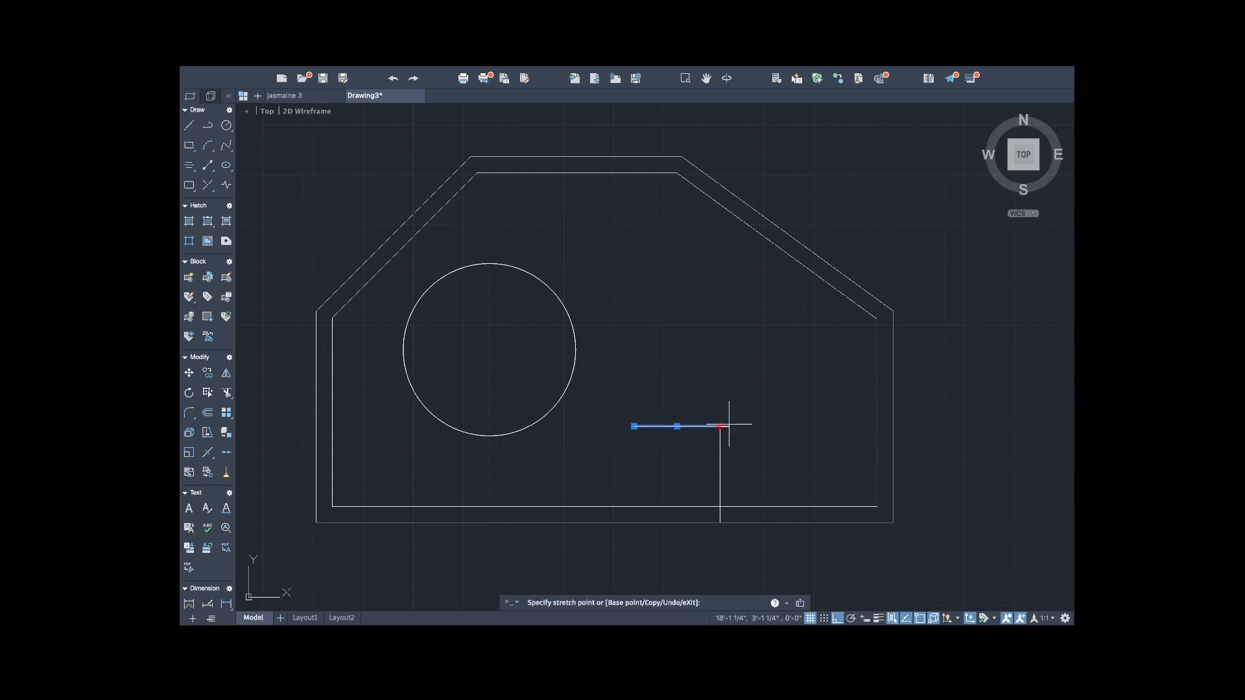
{"action": "left_click", "coordinate": [805, 426]}
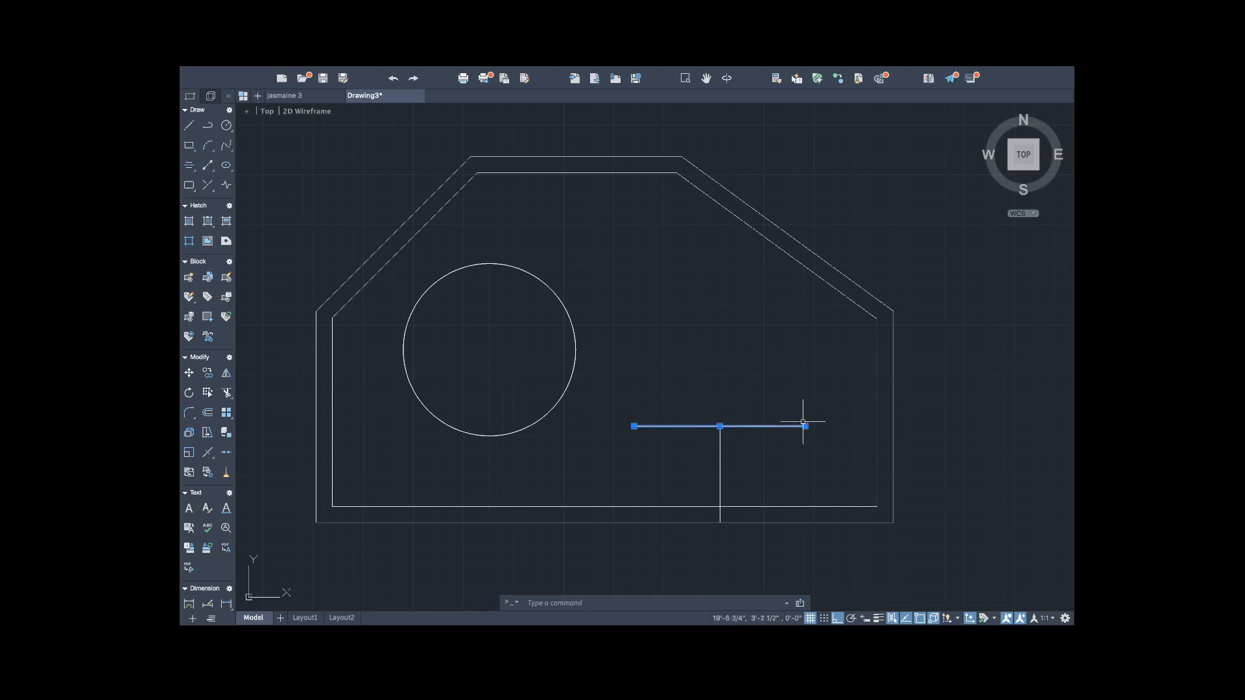
{"action": "left_click", "coordinate": [720, 447]}
{"action": "left_click", "coordinate": [719, 426]}
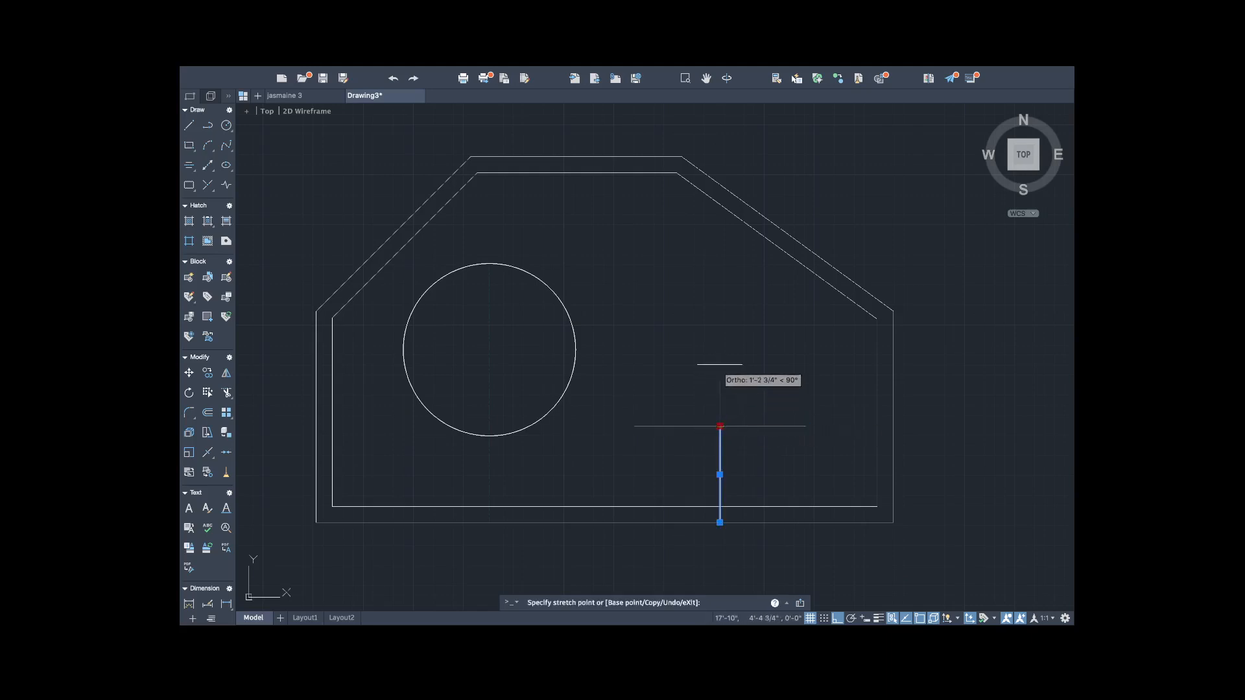
{"action": "left_click", "coordinate": [719, 350]}
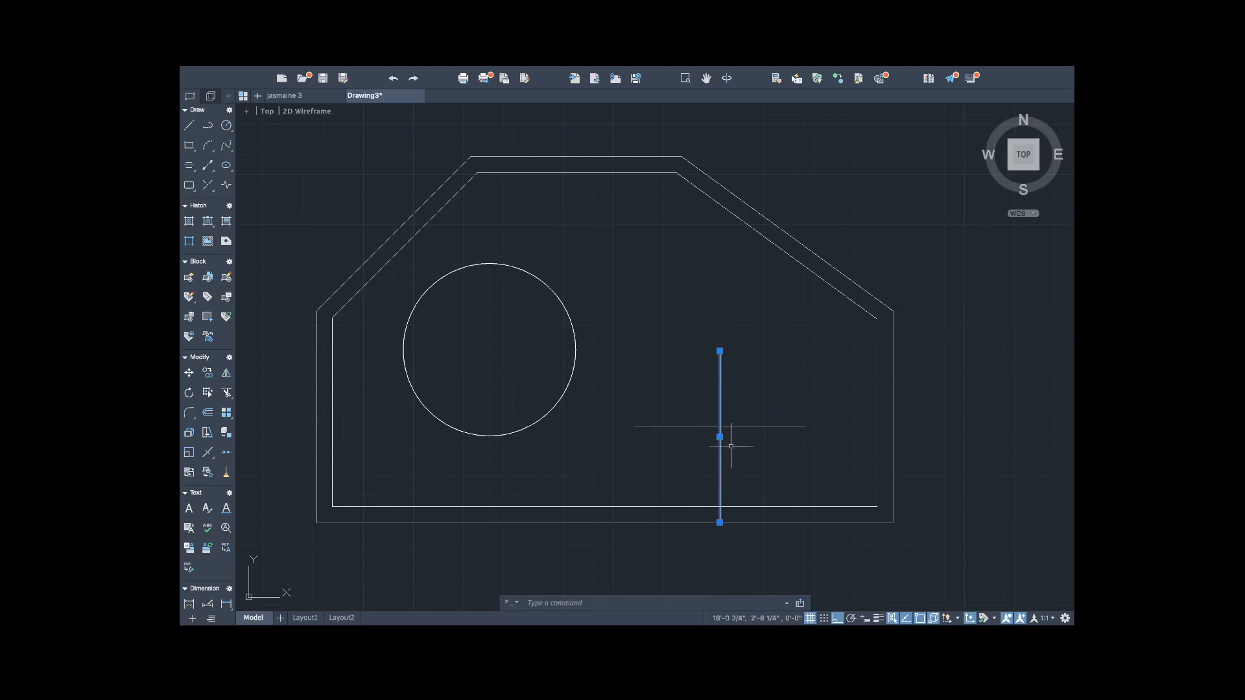
{"action": "key", "text": "Escape"}
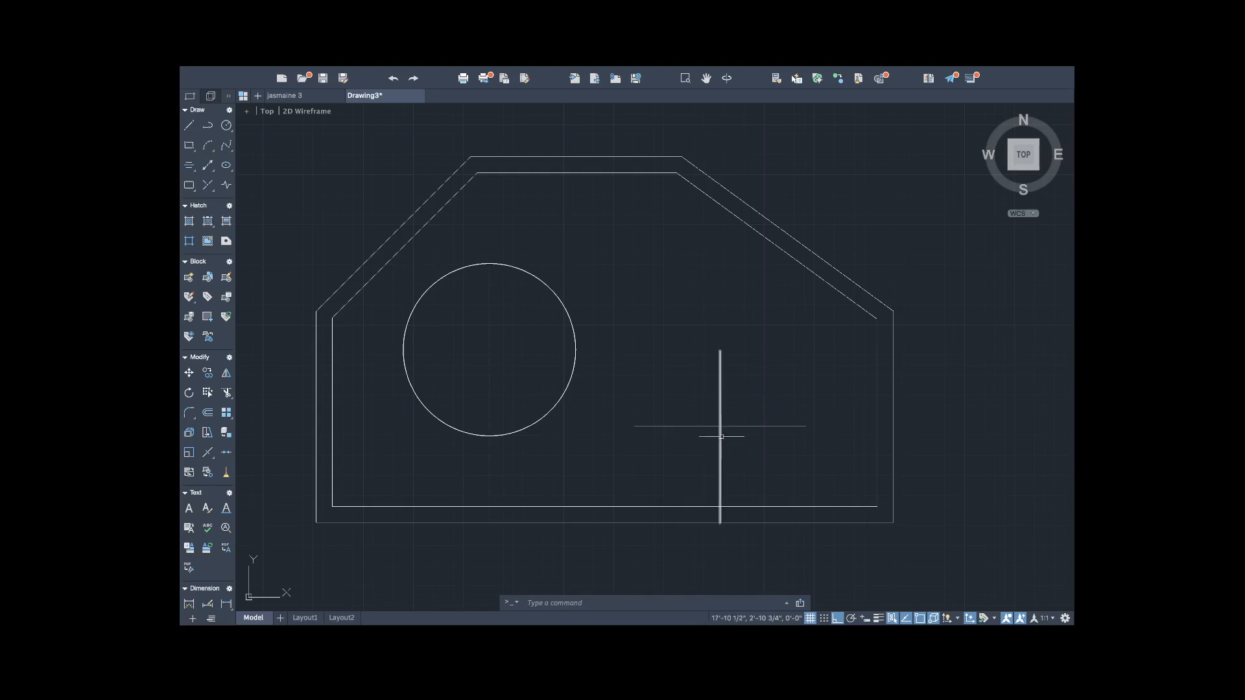
Move the interior horizontal line and the vertical line crossing it to the centerline layer.
{"action": "left_click", "coordinate": [719, 436]}
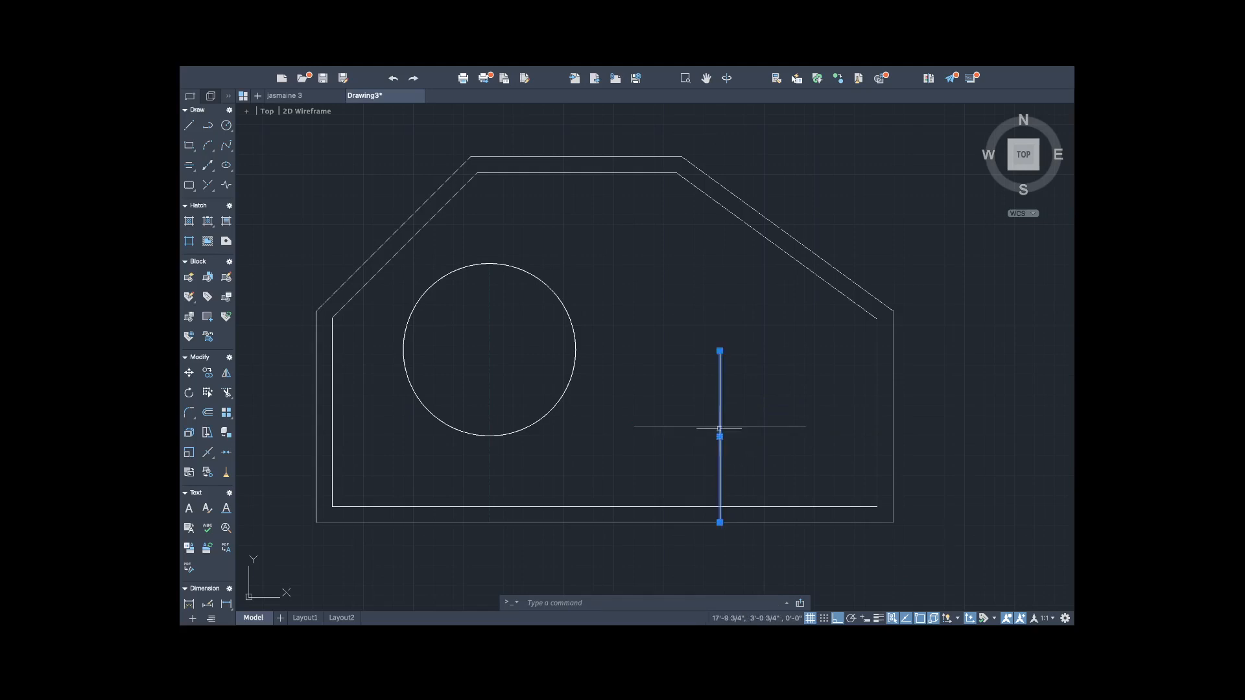
{"action": "left_click", "coordinate": [706, 426]}
{"action": "right_click", "coordinate": [706, 427]}
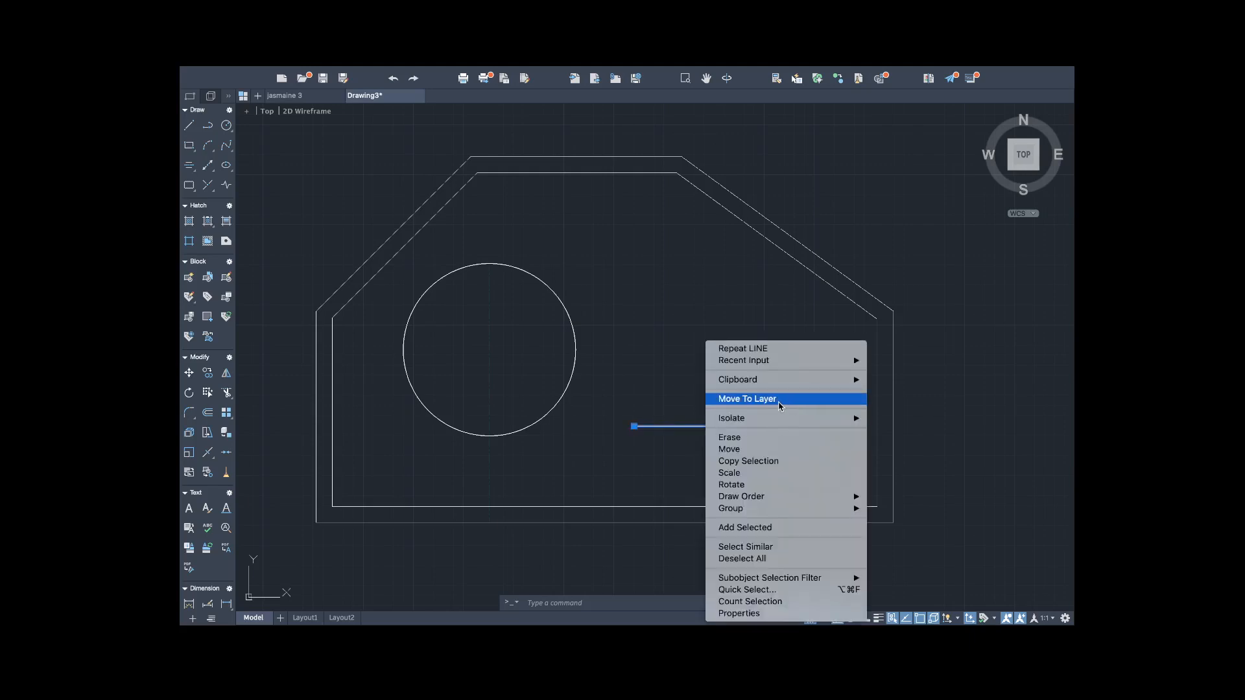
{"action": "left_click", "coordinate": [779, 402]}
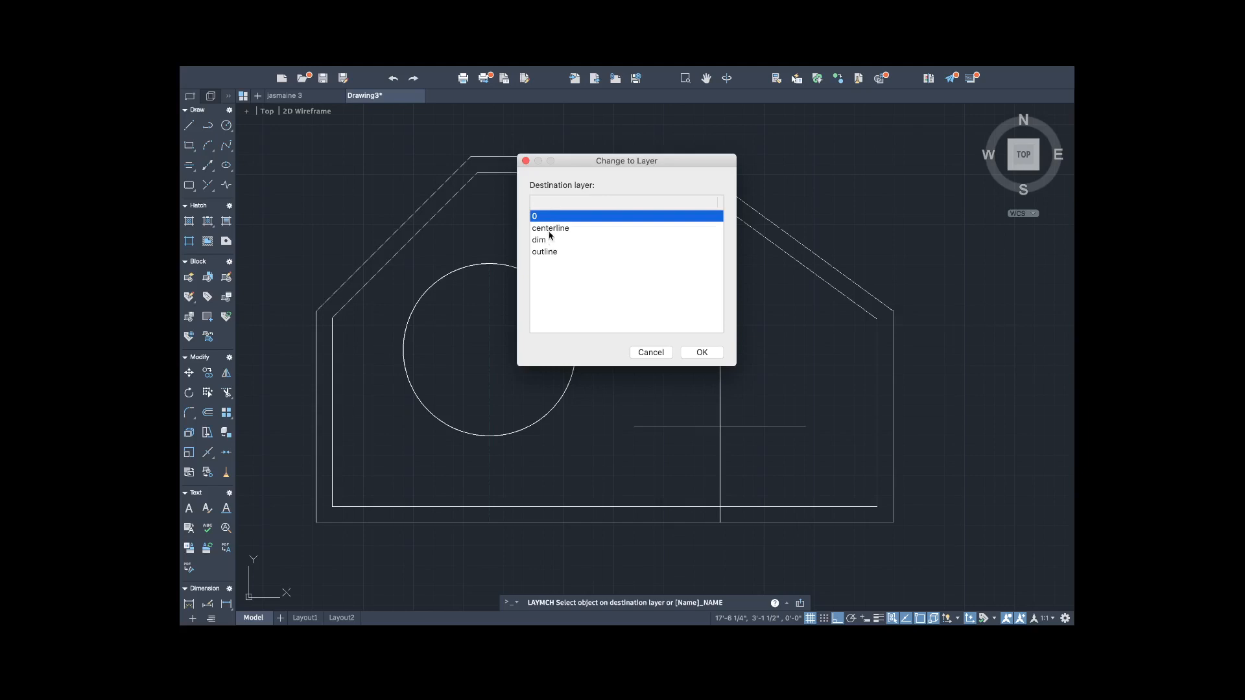
{"action": "left_click", "coordinate": [550, 229]}
{"action": "left_click", "coordinate": [701, 352]}
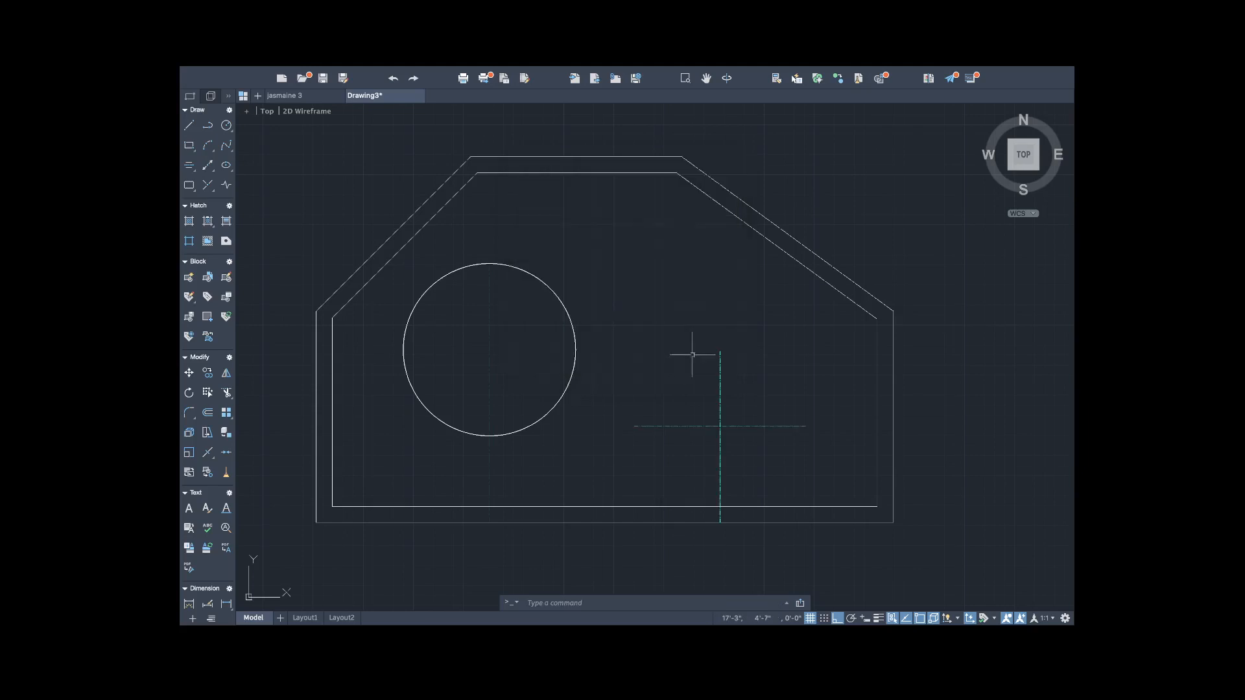
Set the linetype scale of the new vertical centerline, between the circle and the right wall, to 2 in its properties.
{"action": "scroll", "coordinate": [761, 485], "scroll_direction": "down", "scroll_amount": 3}
{"action": "scroll", "coordinate": [762, 482], "scroll_direction": "up", "scroll_amount": 7}
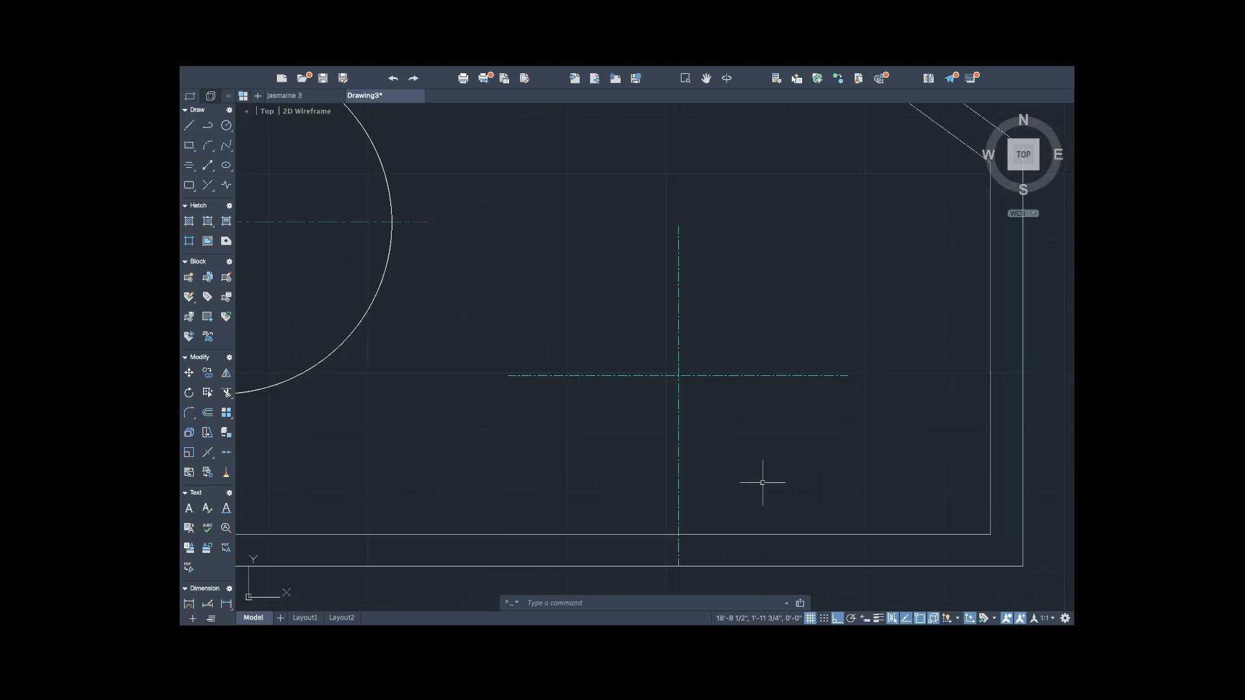
{"action": "left_click", "coordinate": [677, 315]}
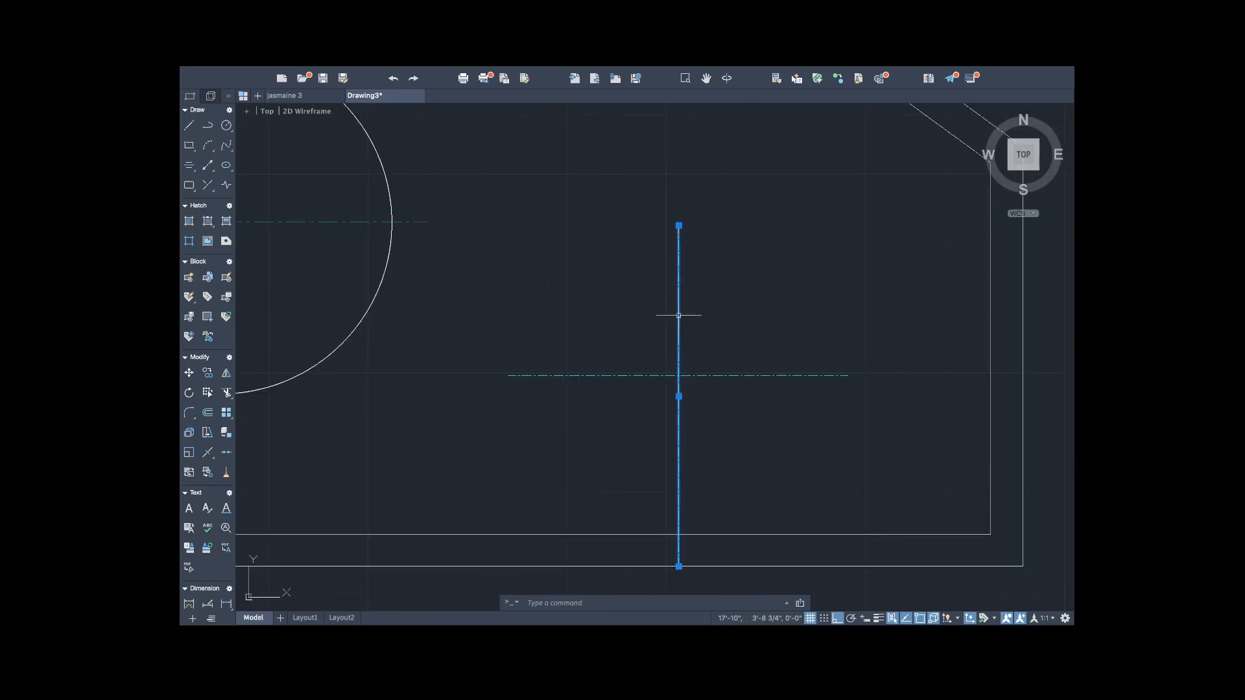
{"action": "double_click", "coordinate": [678, 225]}
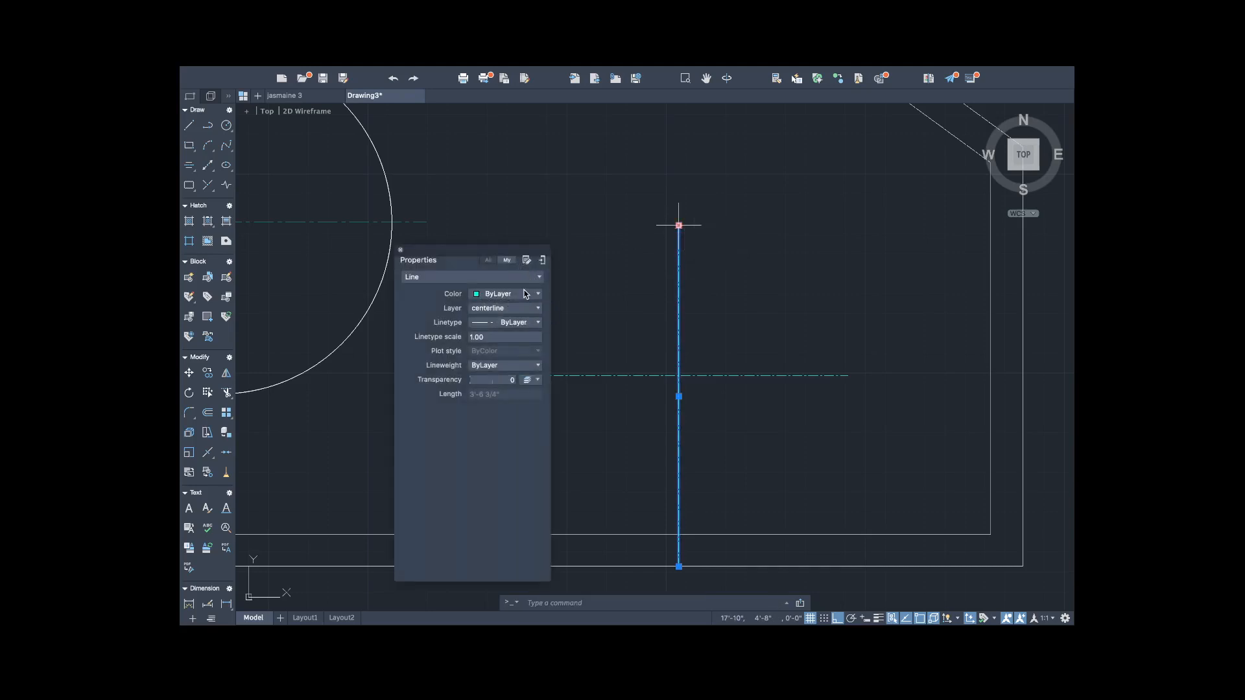
{"action": "left_click", "coordinate": [501, 336]}
{"action": "type", "text": "2"}
{"action": "left_click", "coordinate": [400, 250]}
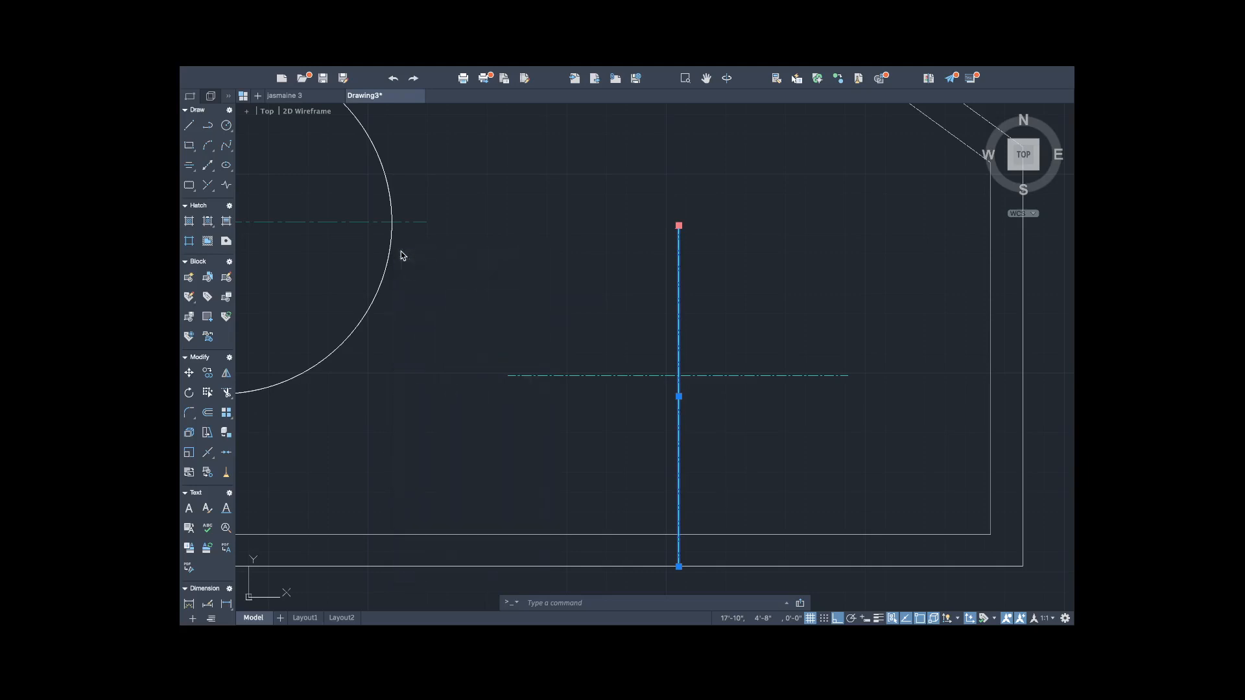
{"action": "left_click", "coordinate": [606, 318]}
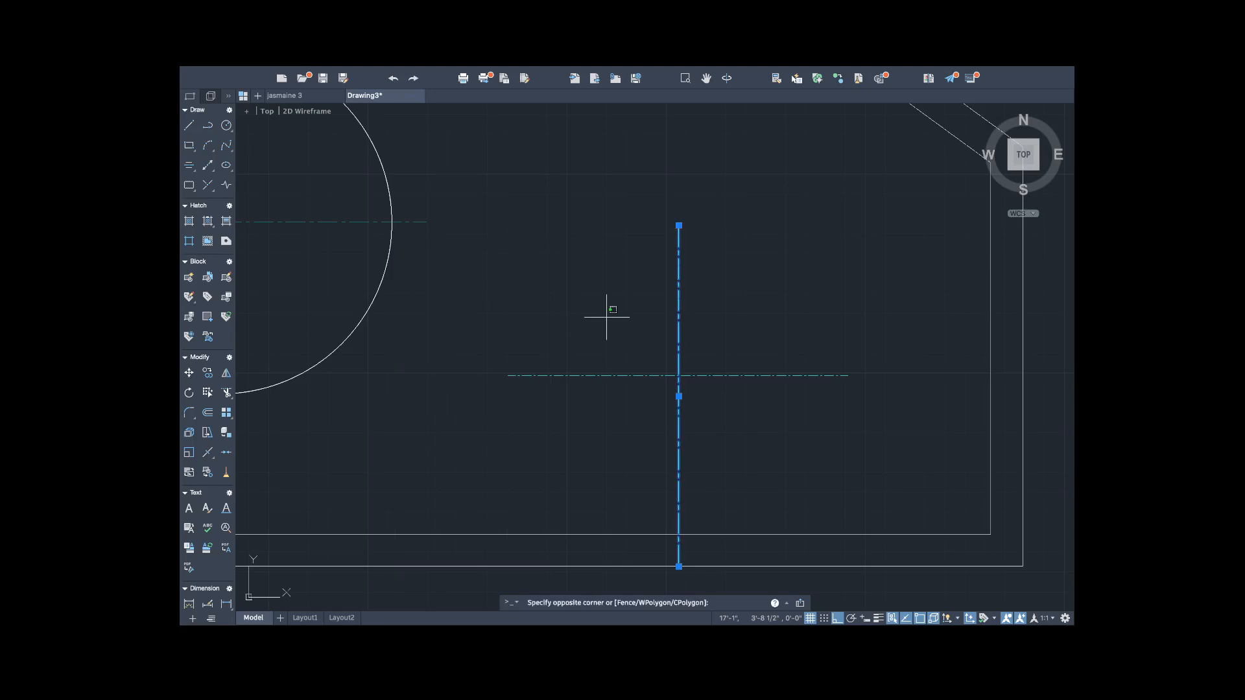
{"action": "left_click", "coordinate": [606, 381]}
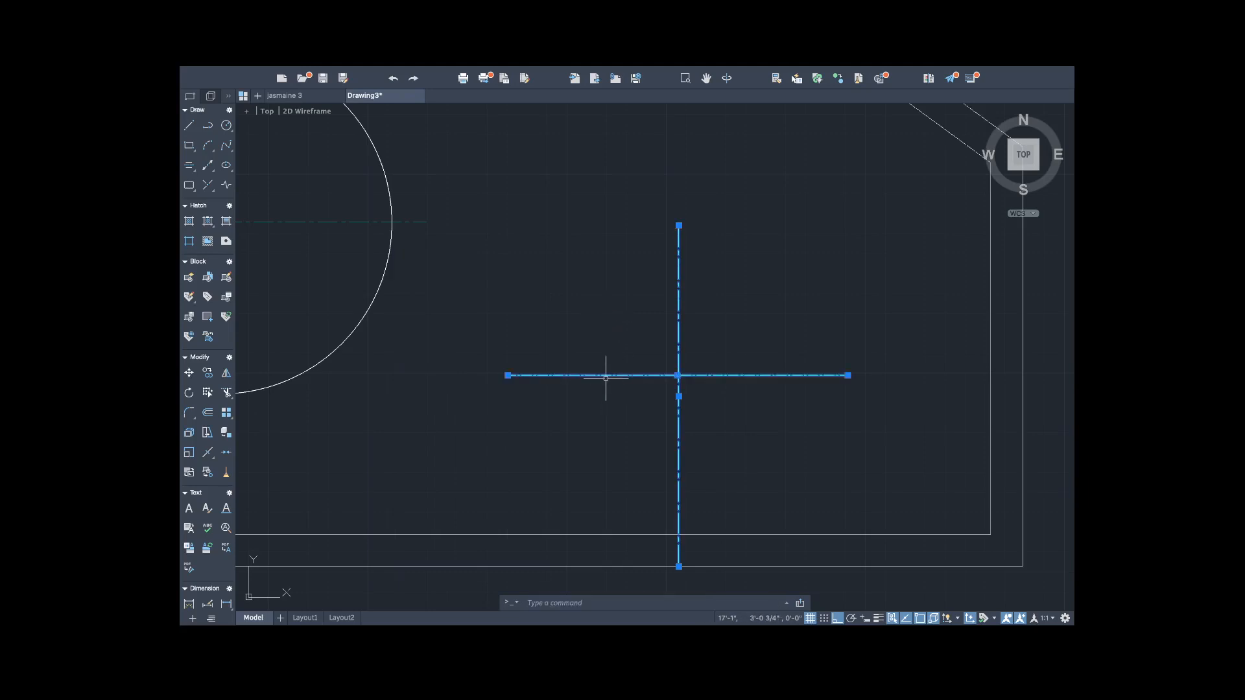
{"action": "left_click", "coordinate": [508, 375]}
{"action": "left_click", "coordinate": [508, 375]}
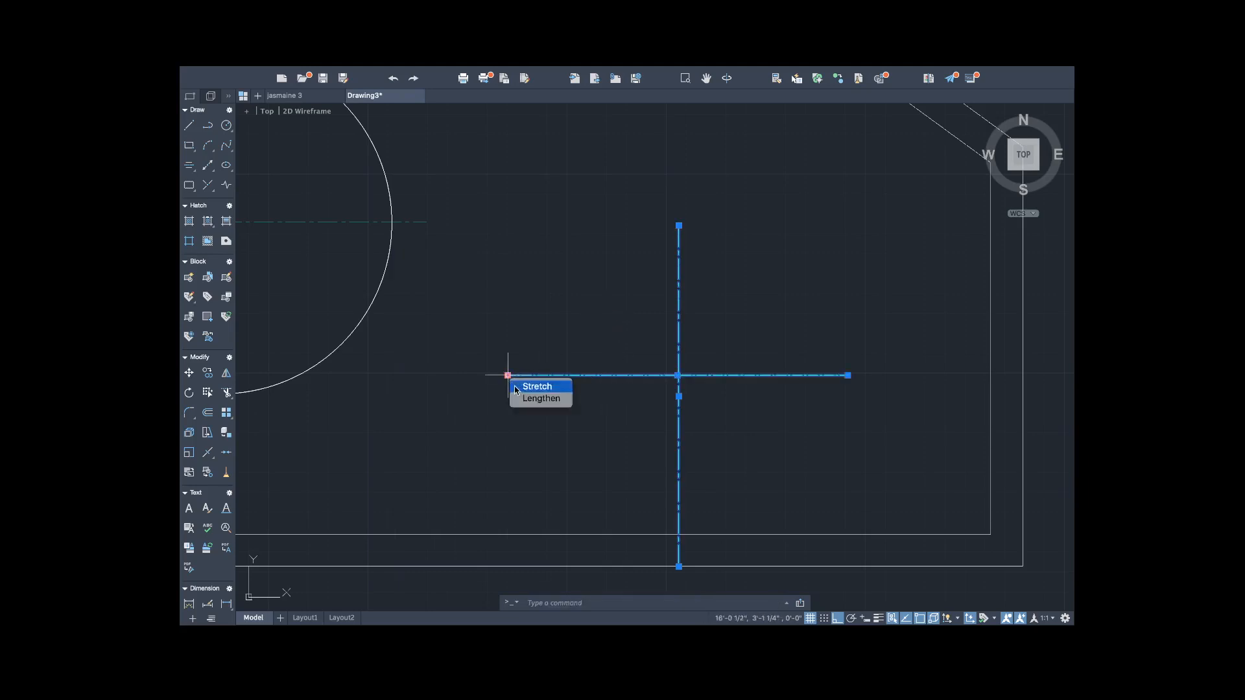
{"action": "left_click", "coordinate": [508, 376]}
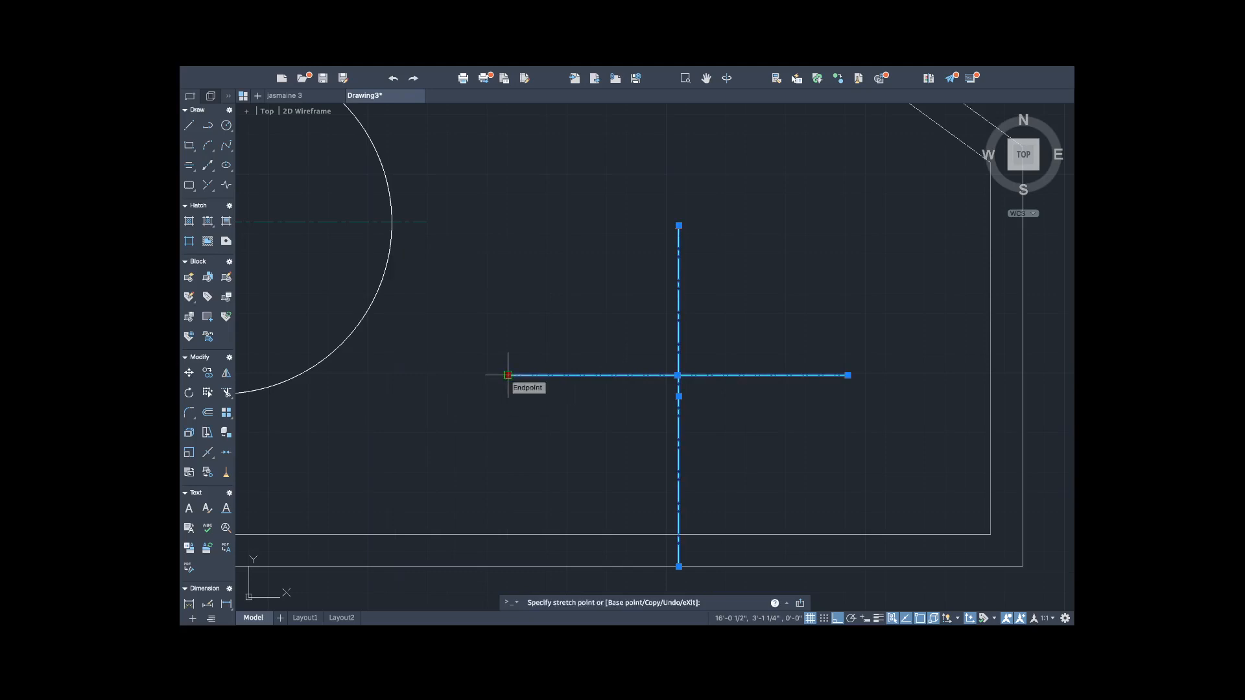
{"action": "key", "text": "F1"}
{"action": "key", "text": "Escape"}
{"action": "key", "text": "Escape"}
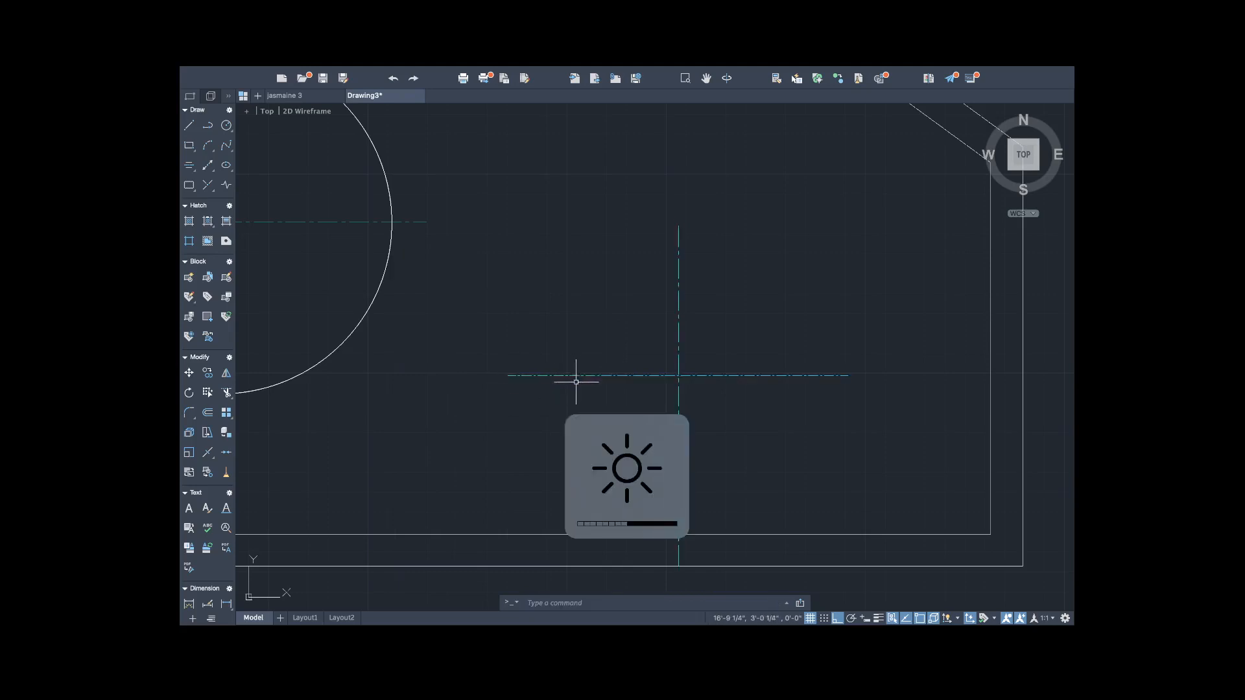
Set the linetype scale of the new horizontal centerline to 2 in its properties and deselect the line.
{"action": "left_click", "coordinate": [516, 375]}
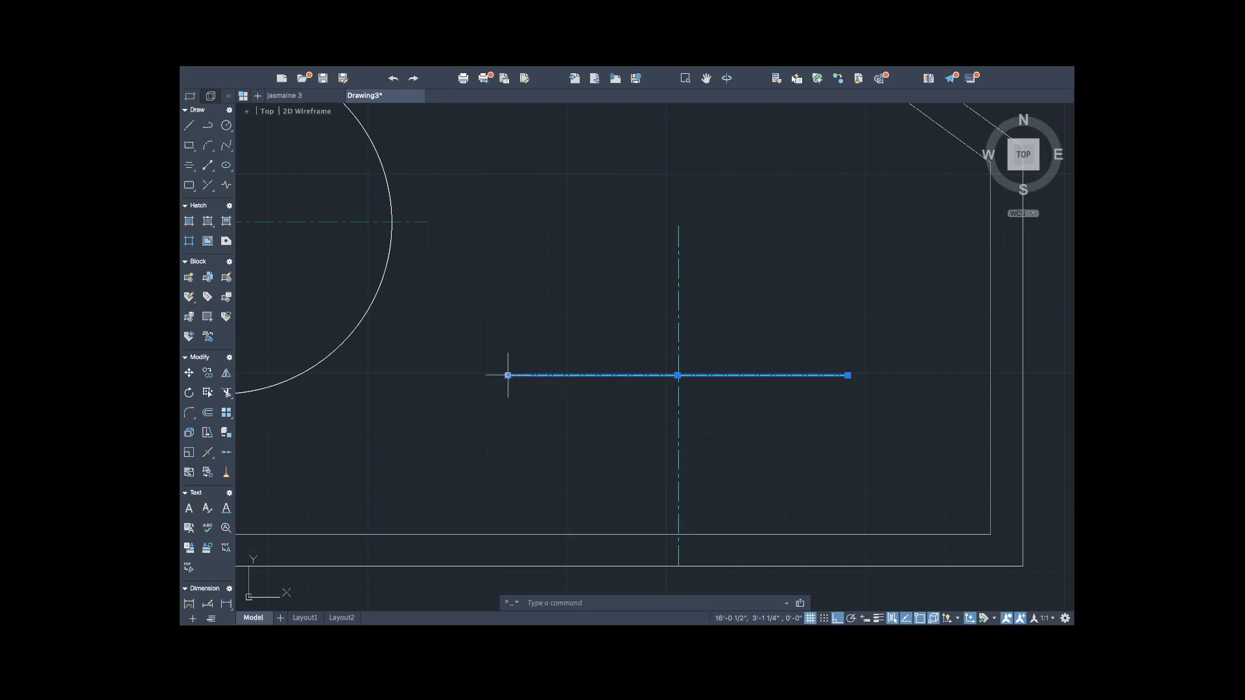
{"action": "double_click", "coordinate": [508, 376]}
{"action": "left_click", "coordinate": [488, 336]}
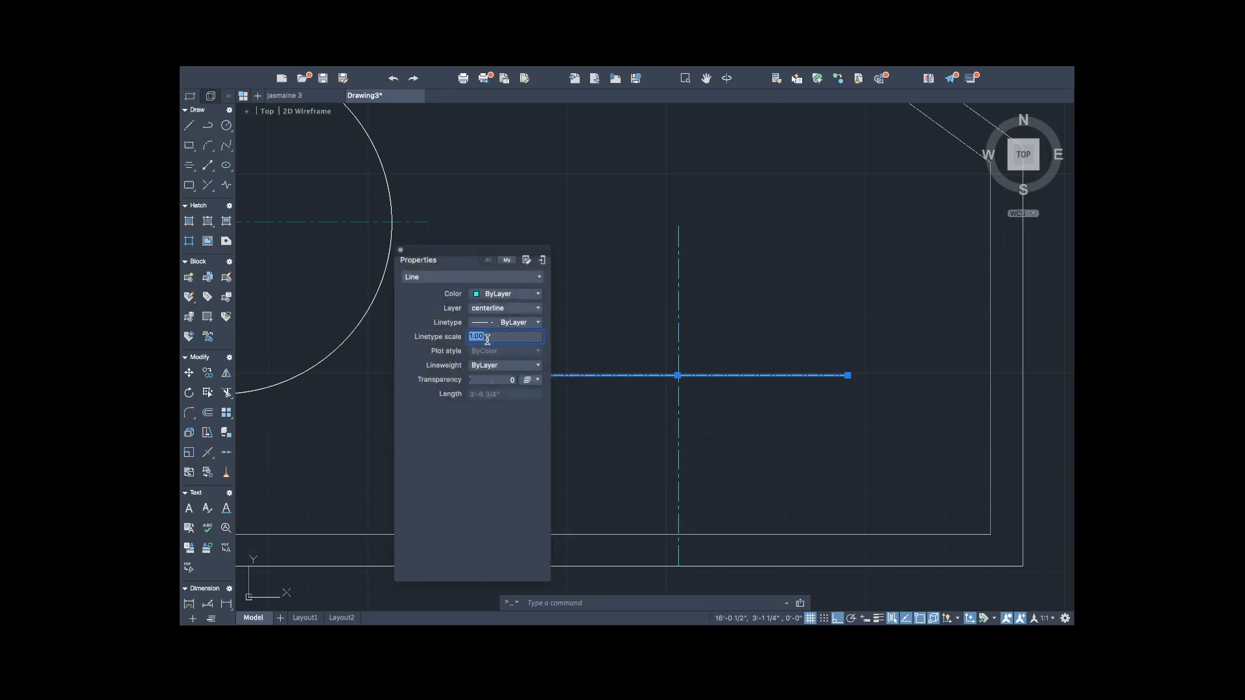
{"action": "type", "text": "2"}
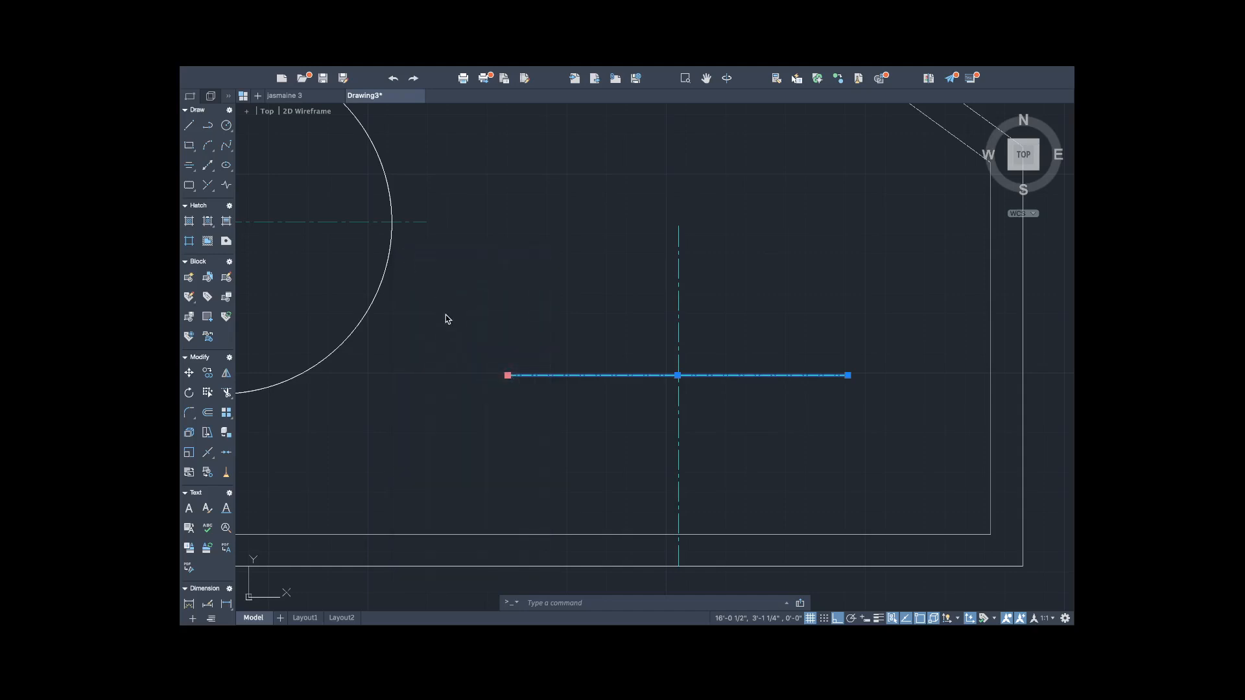
{"action": "left_click", "coordinate": [487, 314]}
{"action": "scroll", "coordinate": [559, 357], "scroll_direction": "down", "scroll_amount": 3}
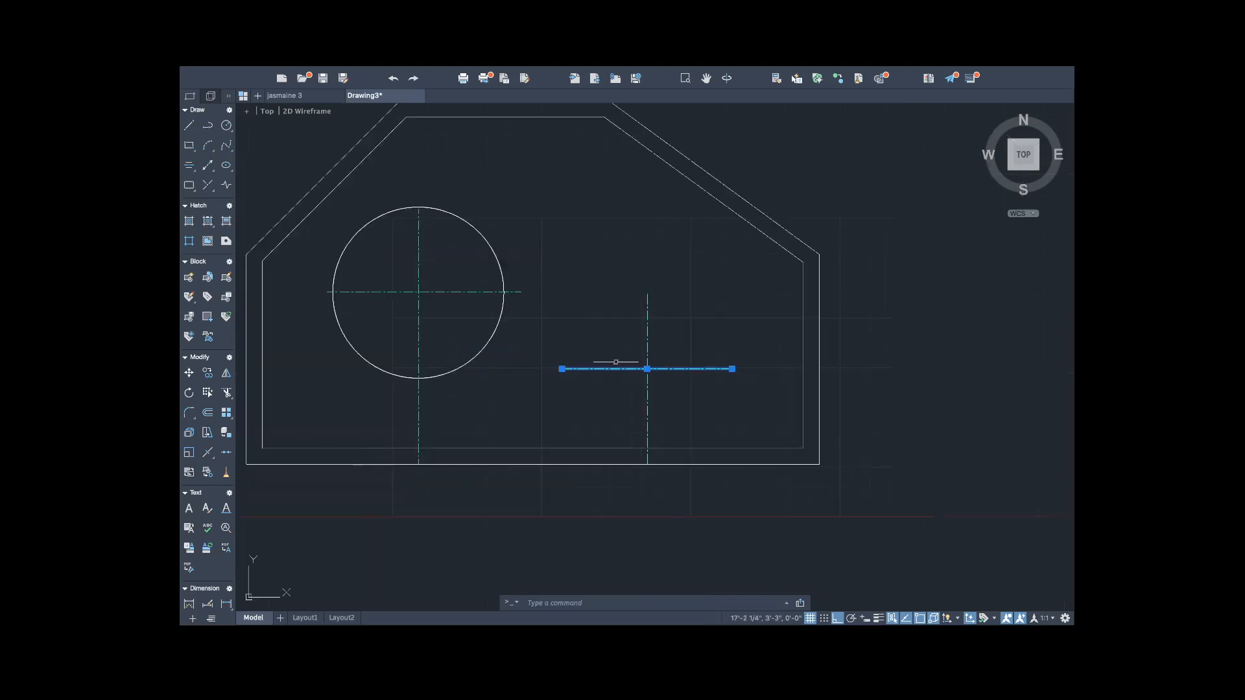
{"action": "key", "text": "Escape"}
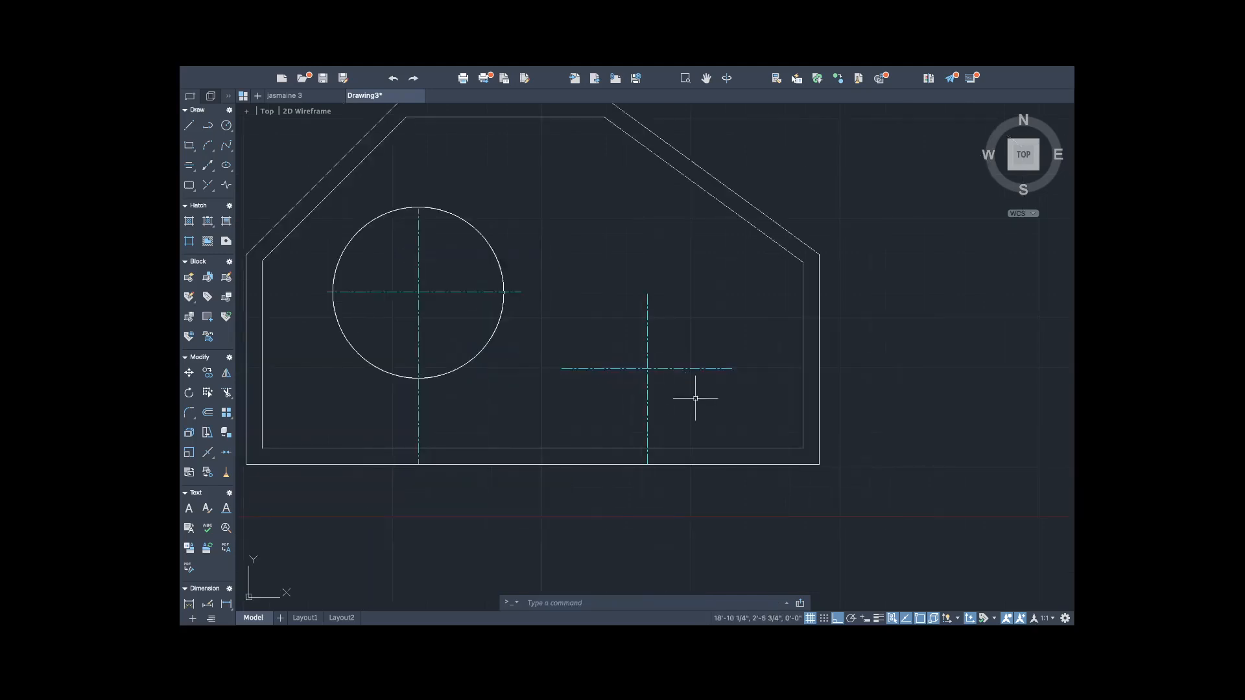
{"action": "scroll", "coordinate": [687, 392], "scroll_direction": "up", "scroll_amount": 3}
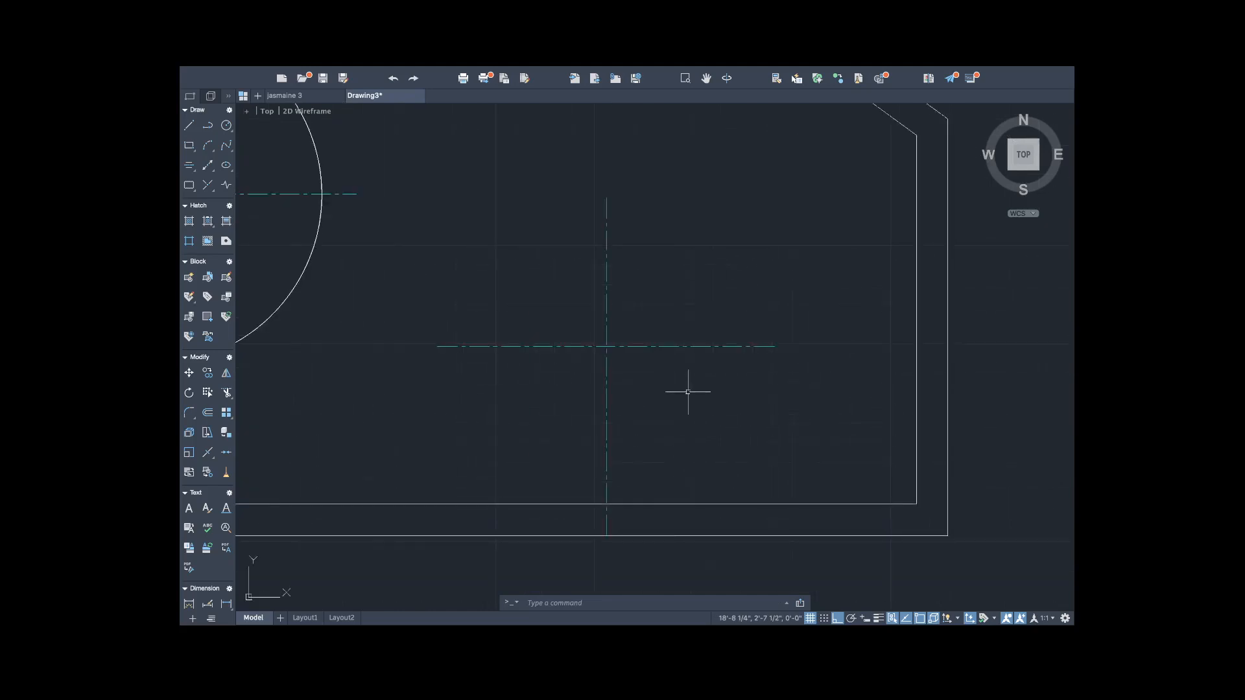
{"action": "scroll", "coordinate": [494, 325], "scroll_direction": "down", "scroll_amount": 3}
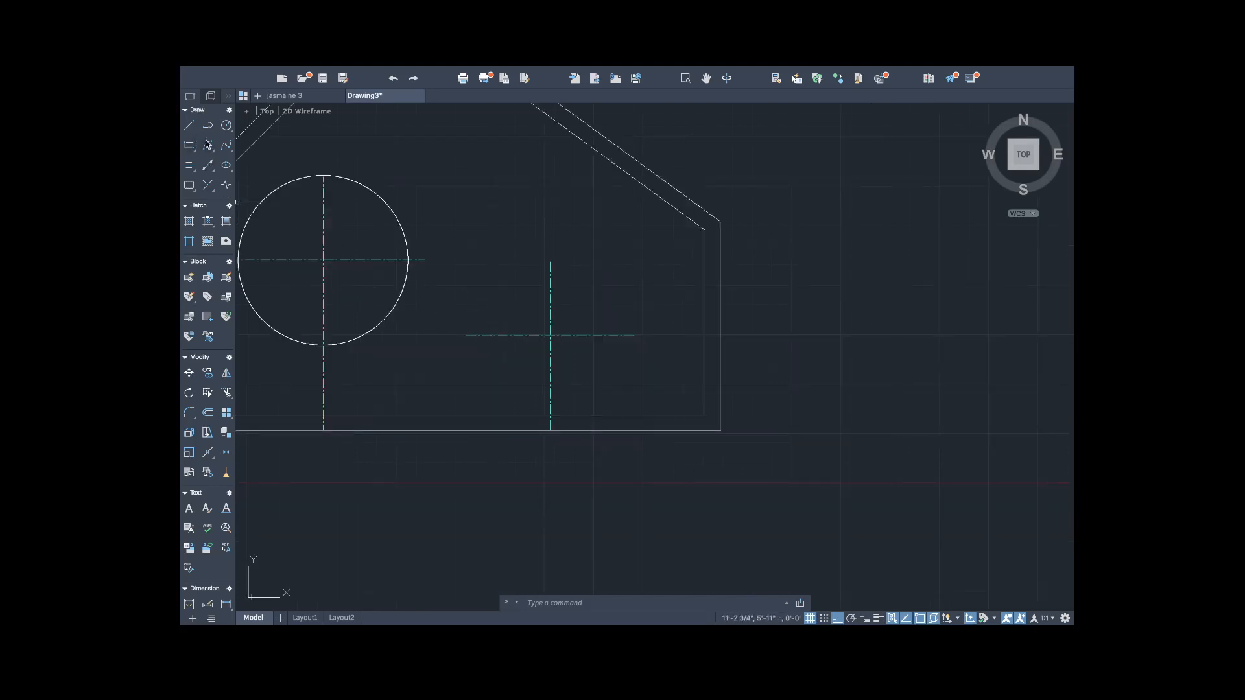
{"action": "left_click", "coordinate": [226, 127]}
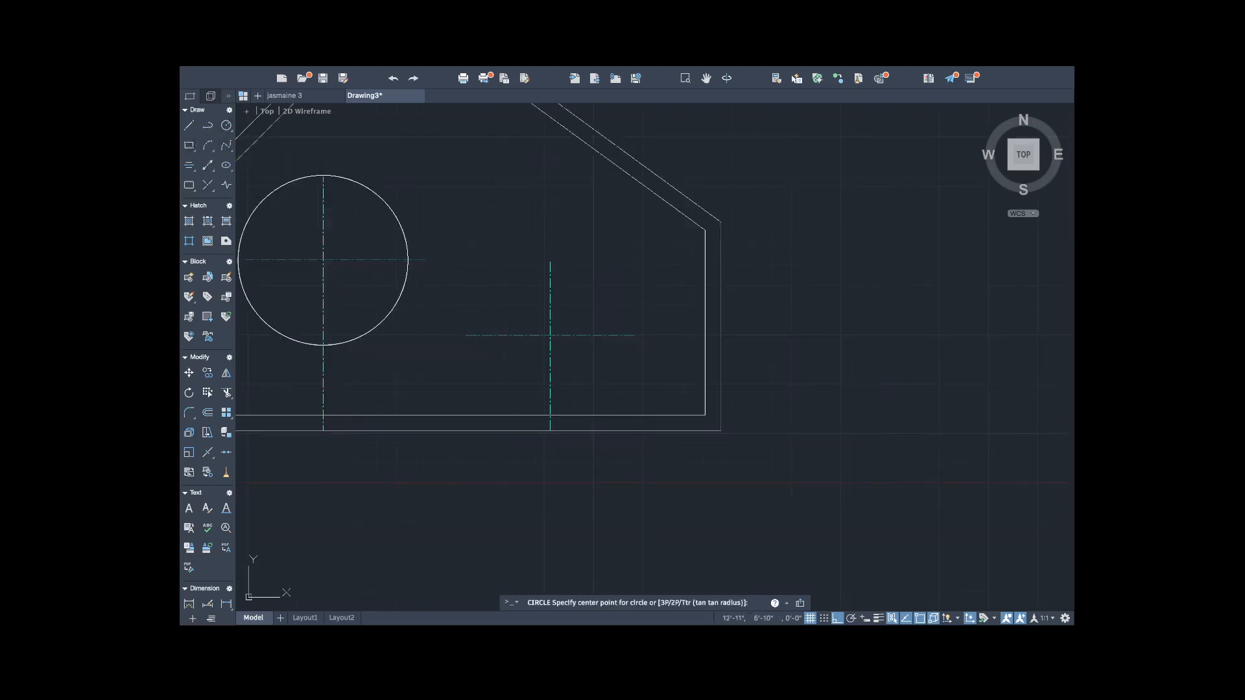
{"action": "left_click", "coordinate": [550, 335]}
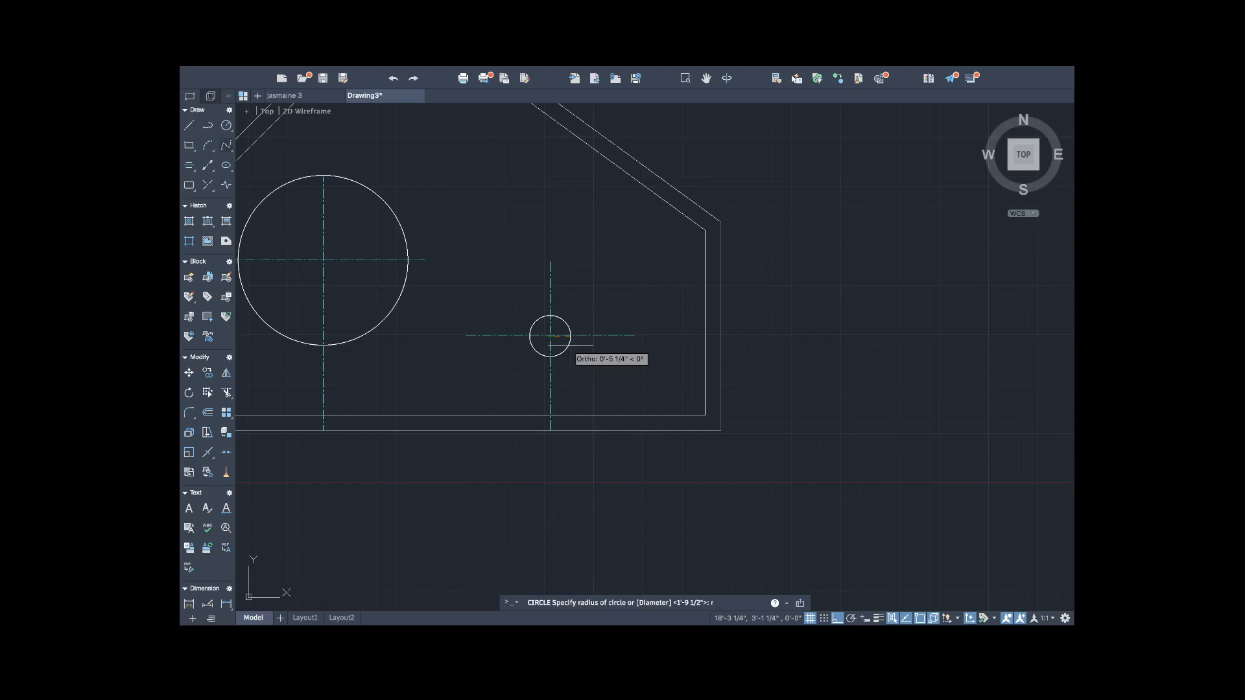
{"action": "key", "text": "BackSpace"}
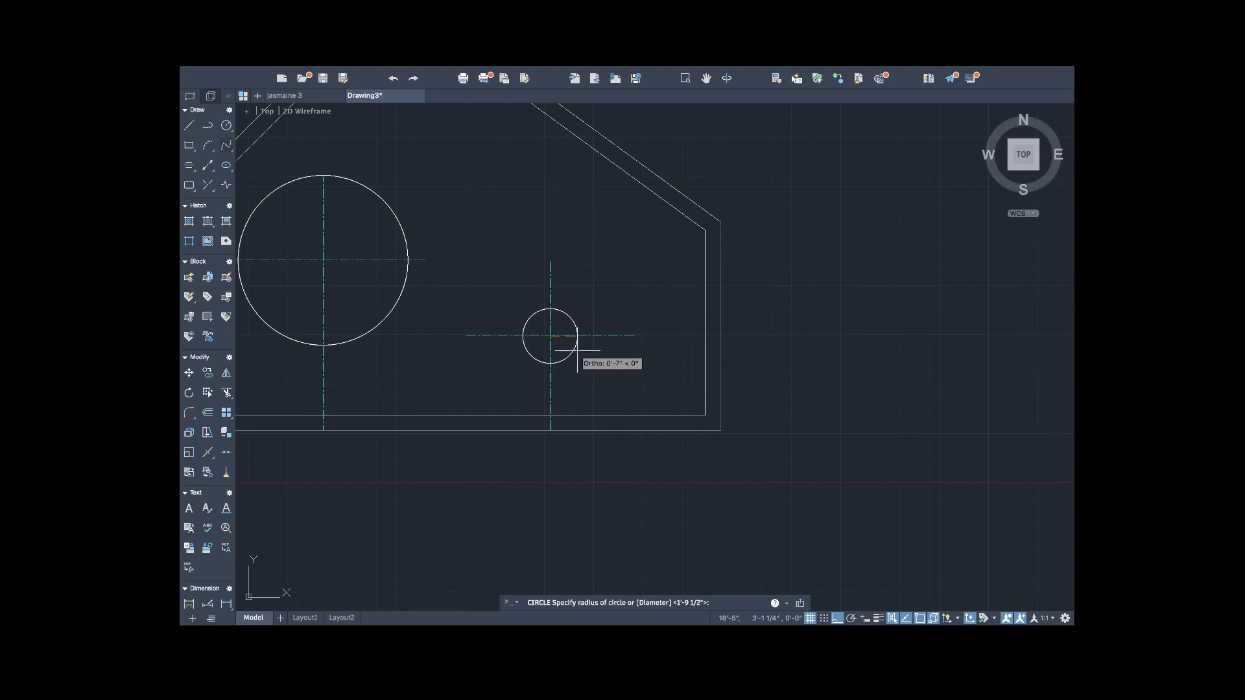
{"action": "key", "text": "Escape"}
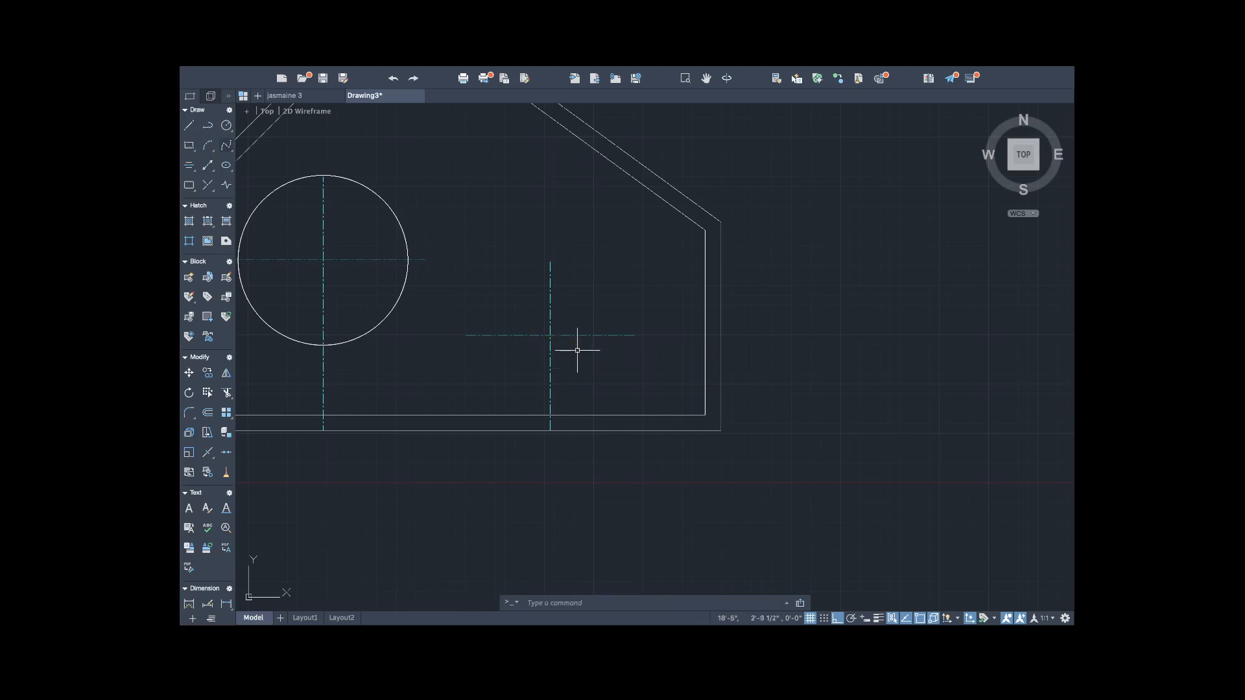
{"action": "left_click", "coordinate": [228, 125]}
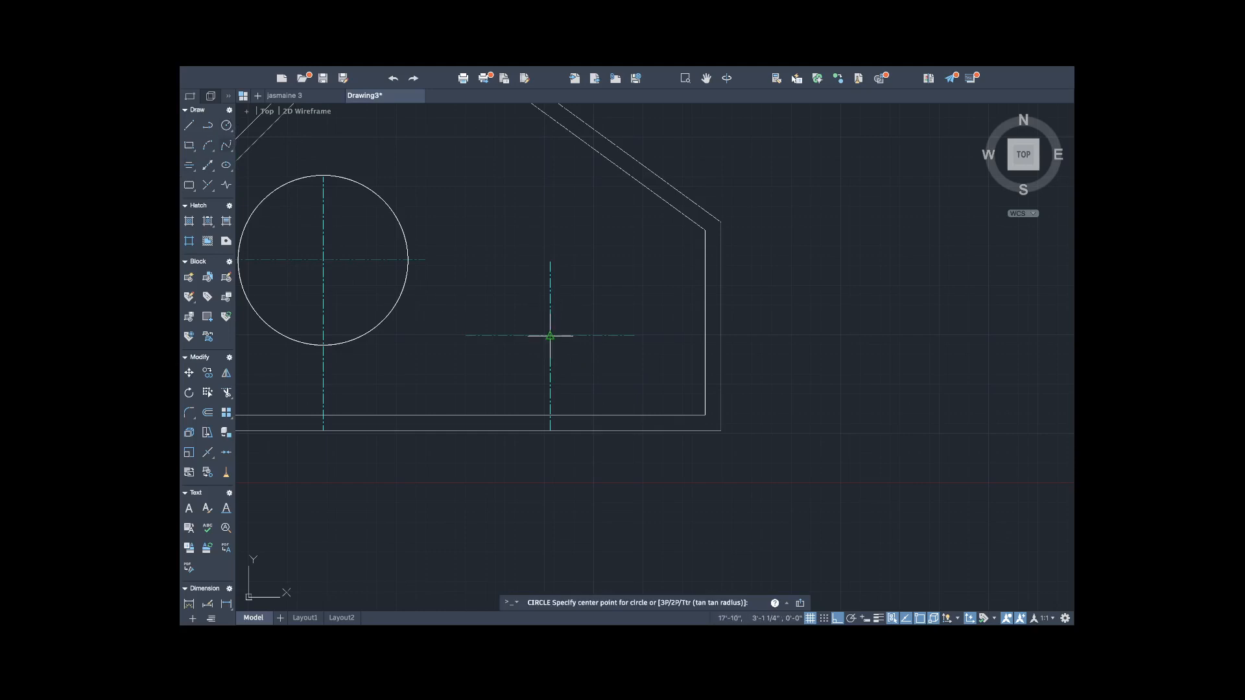
{"action": "left_click", "coordinate": [549, 334]}
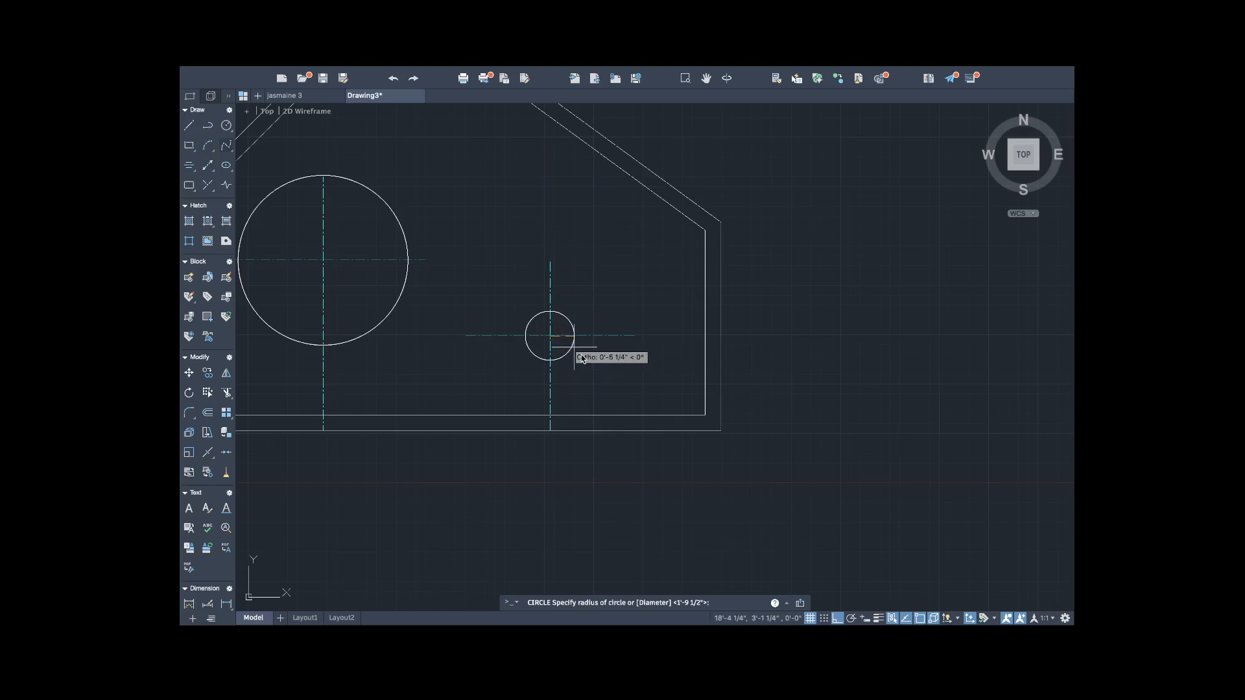
{"action": "key", "text": "Escape"}
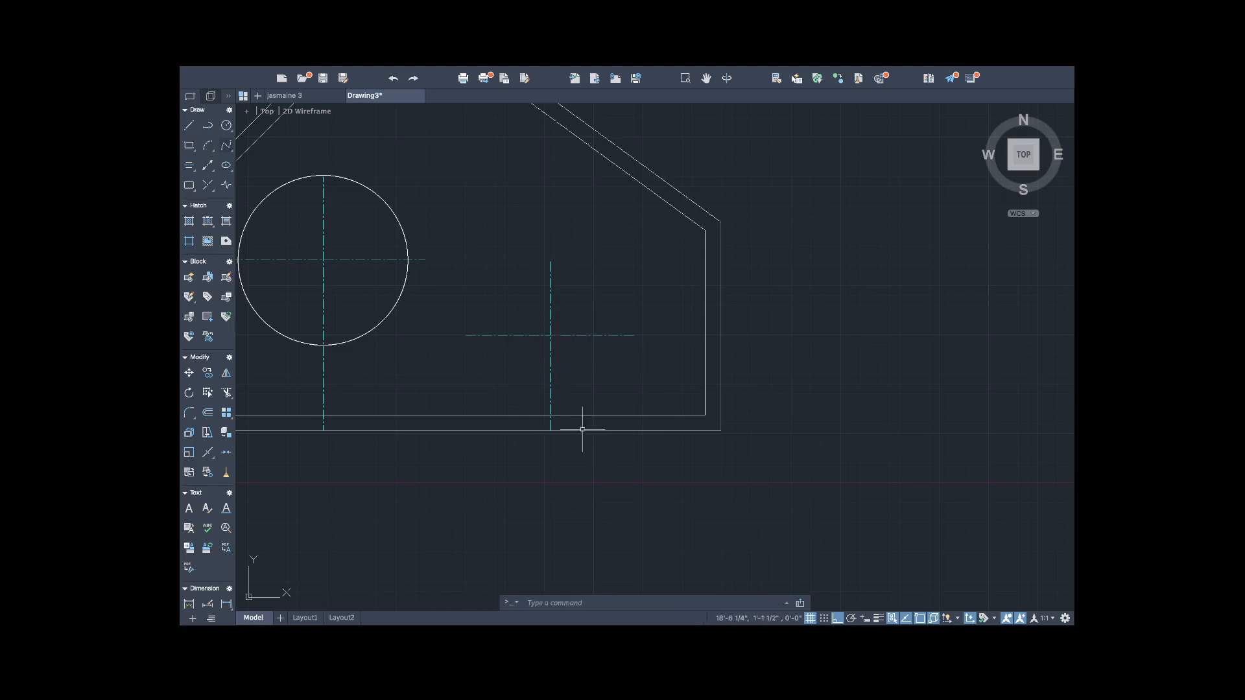
Draw a circle with a radius of 1'-.5" centred at the intersection of the two new centerlines.
{"action": "left_click", "coordinate": [225, 125]}
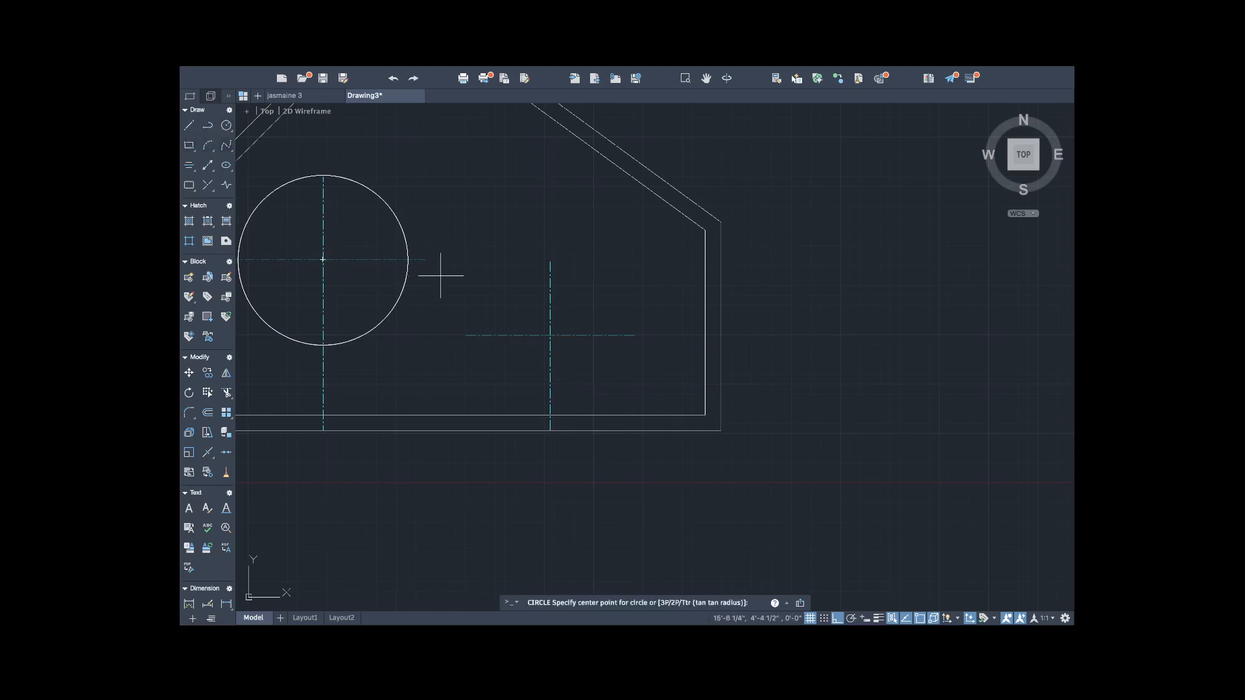
{"action": "left_click", "coordinate": [550, 336]}
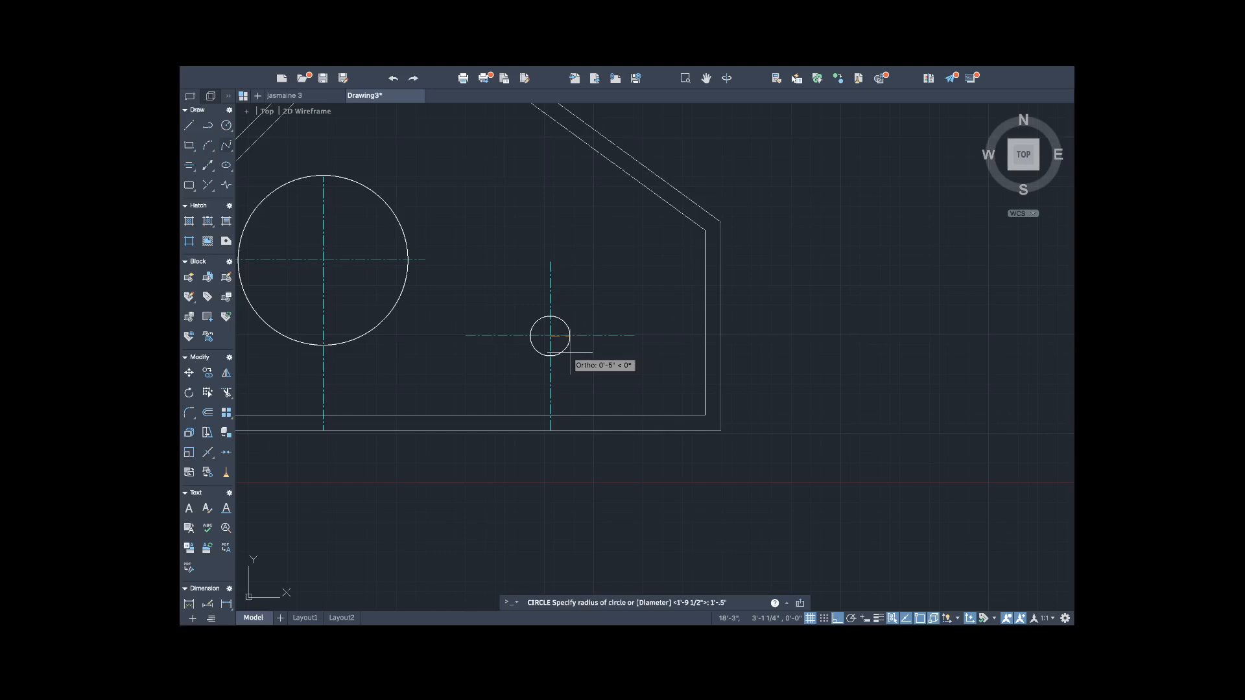
{"action": "key", "text": "Return"}
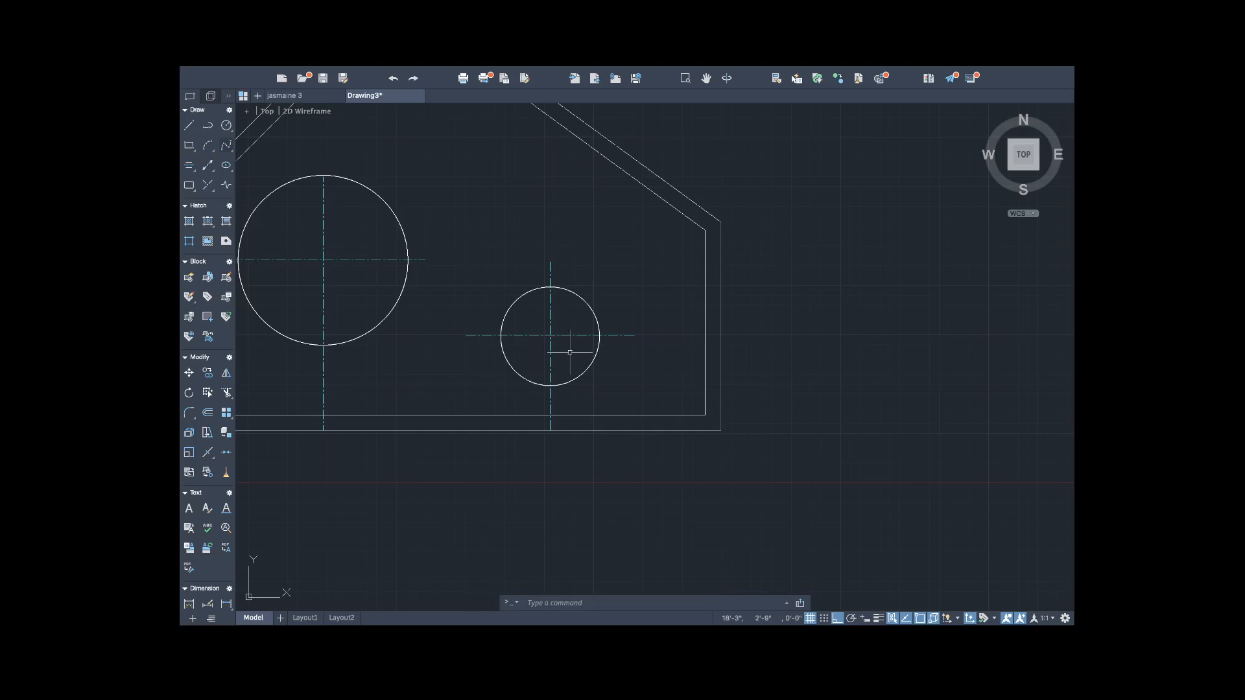
{"action": "scroll", "coordinate": [613, 363], "scroll_direction": "down", "scroll_amount": 5}
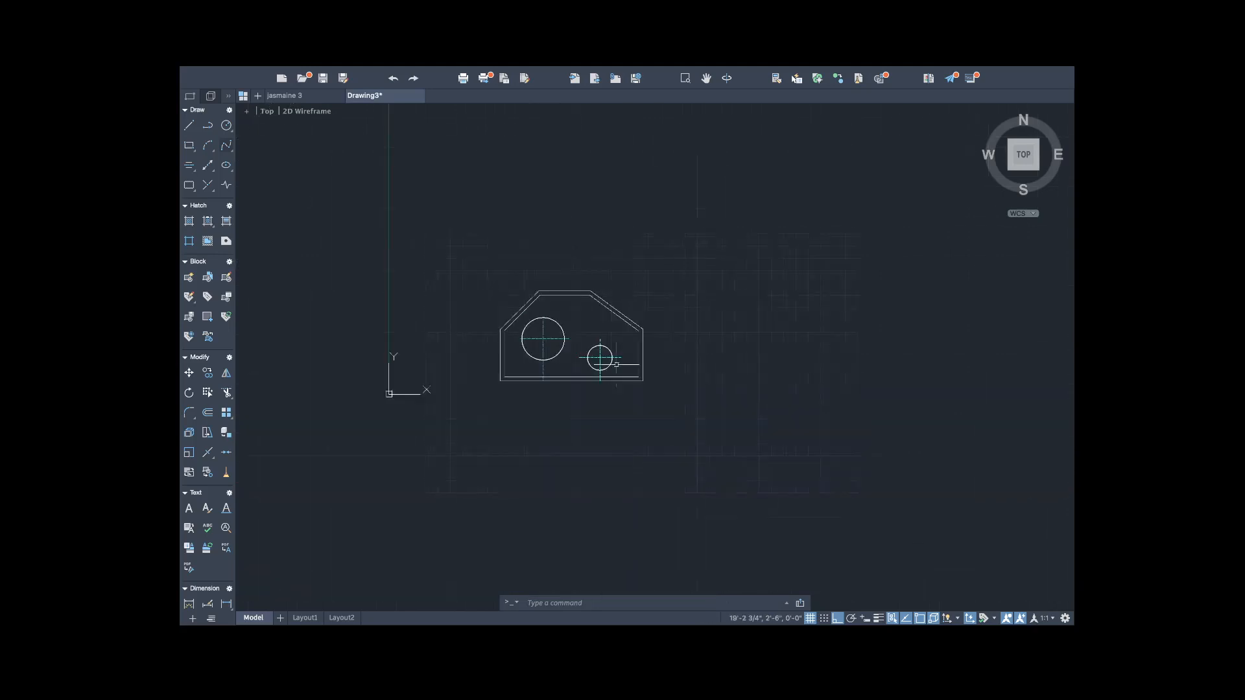
{"action": "scroll", "coordinate": [609, 365], "scroll_direction": "up", "scroll_amount": 5}
{"action": "scroll", "coordinate": [609, 365], "scroll_direction": "down", "scroll_amount": 3}
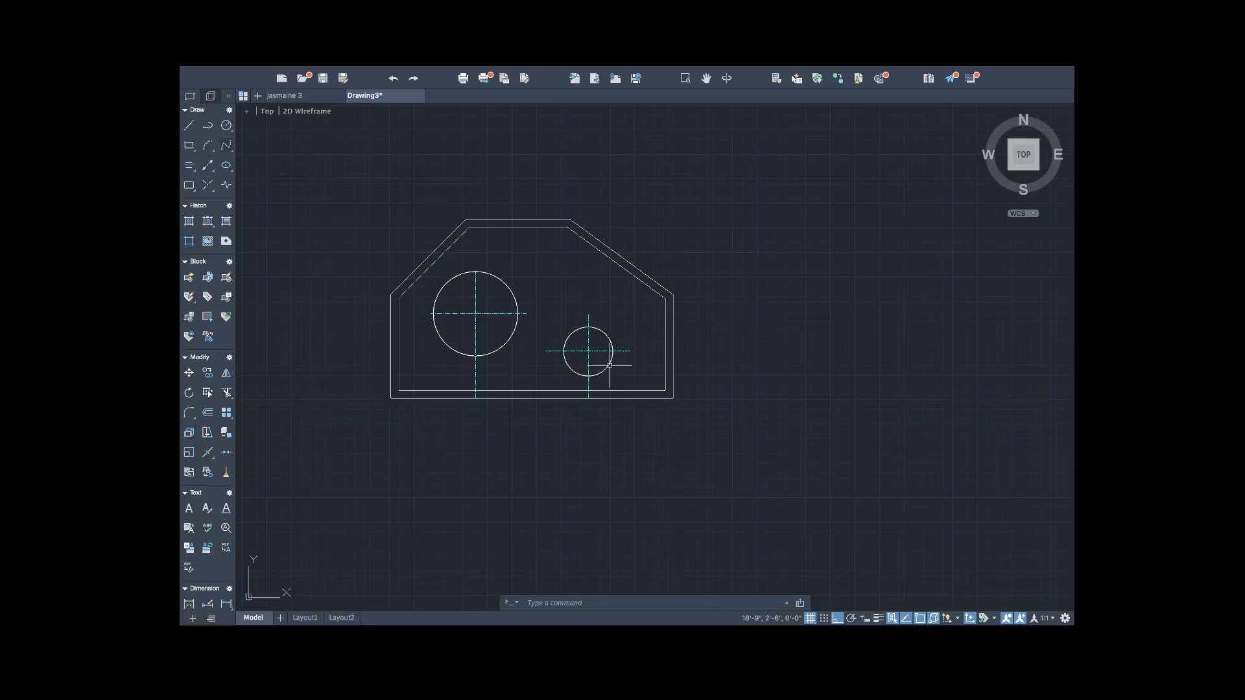
{"action": "scroll", "coordinate": [609, 365], "scroll_direction": "down", "scroll_amount": 3}
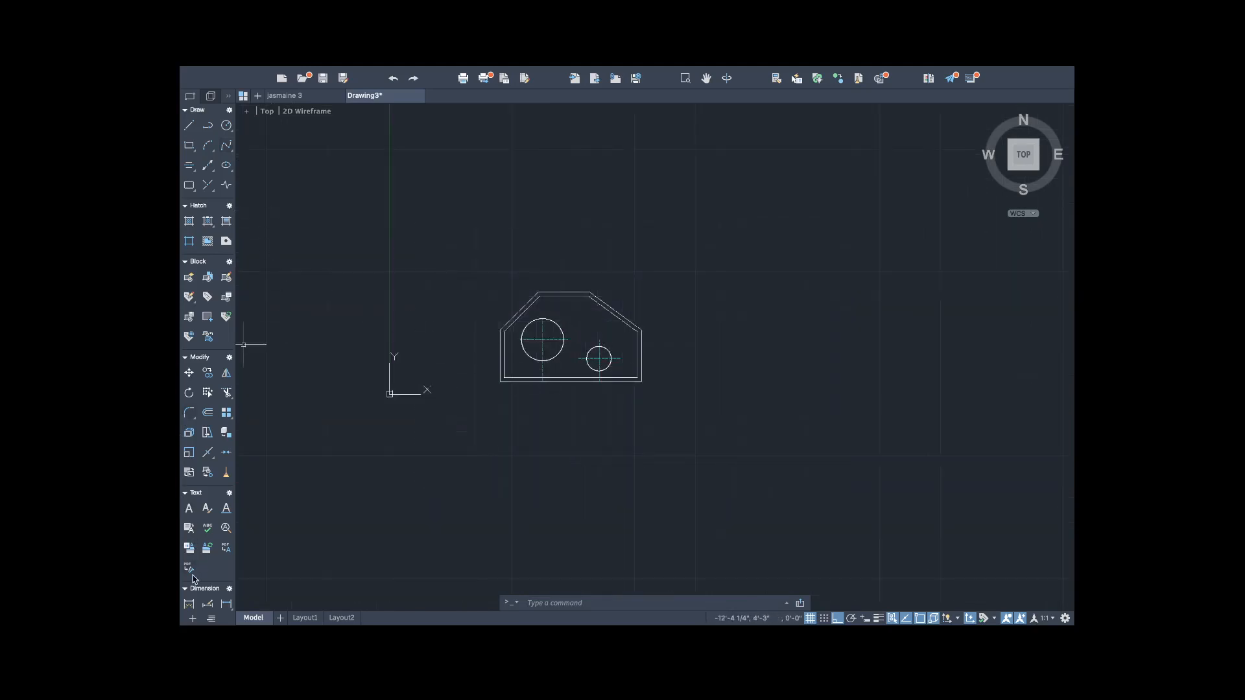
{"action": "left_click", "coordinate": [189, 604]}
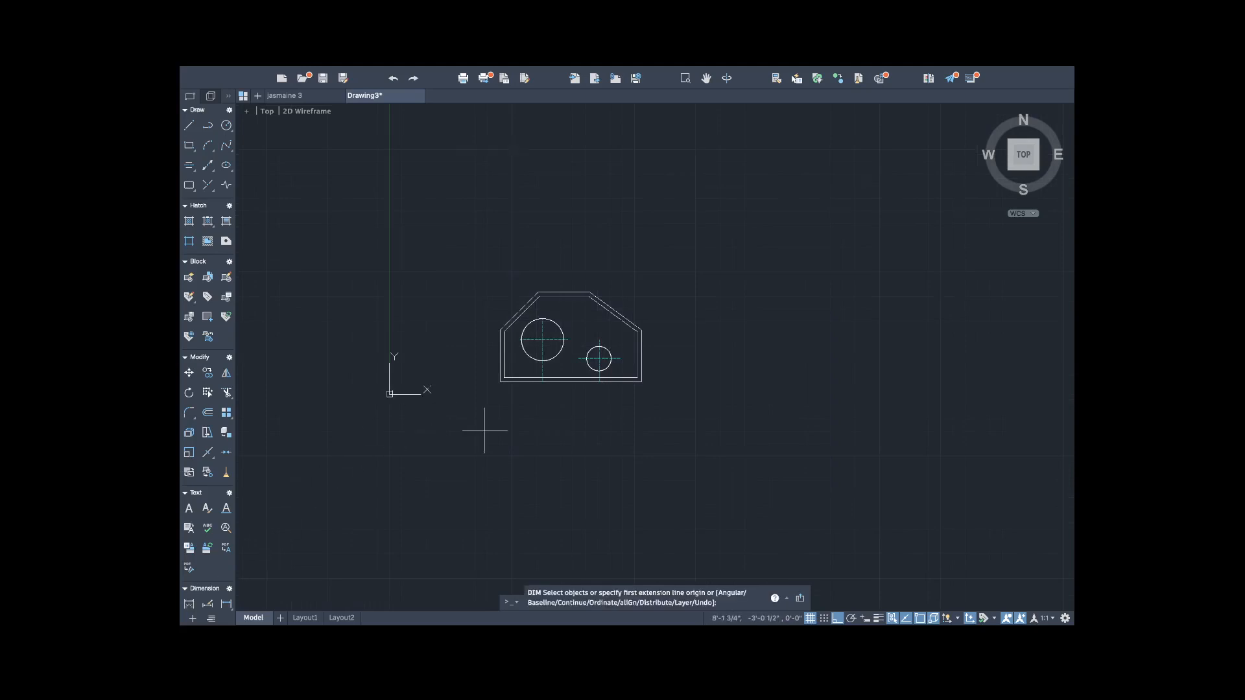
{"action": "scroll", "coordinate": [484, 430], "scroll_direction": "up", "scroll_amount": 5}
{"action": "scroll", "coordinate": [484, 430], "scroll_direction": "down", "scroll_amount": 2}
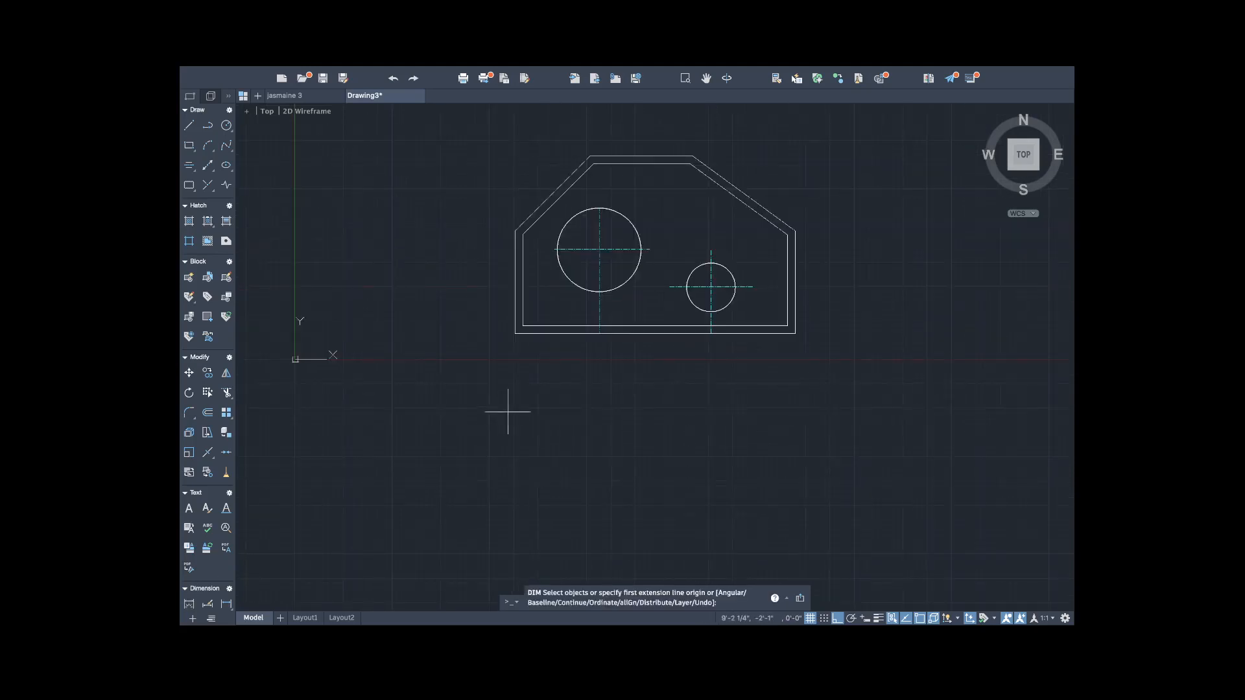
{"action": "key", "text": "Escape"}
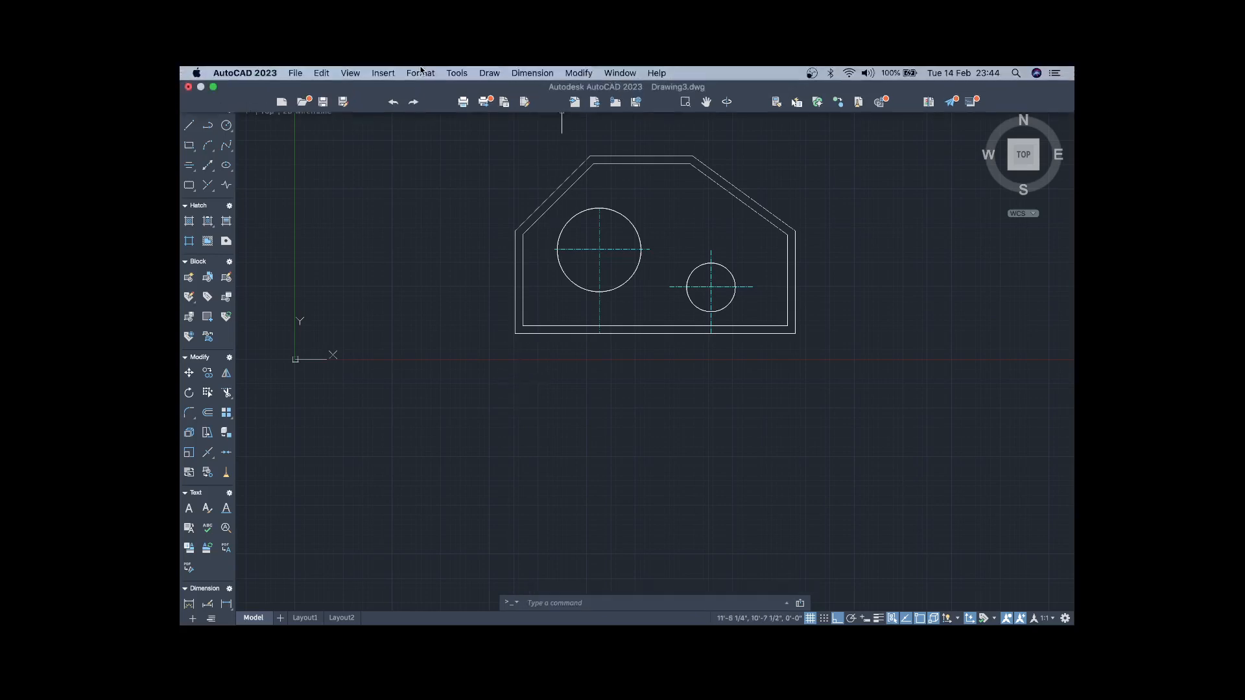
Make the dim layer the current layer and close the layer list.
{"action": "left_click", "coordinate": [420, 73]}
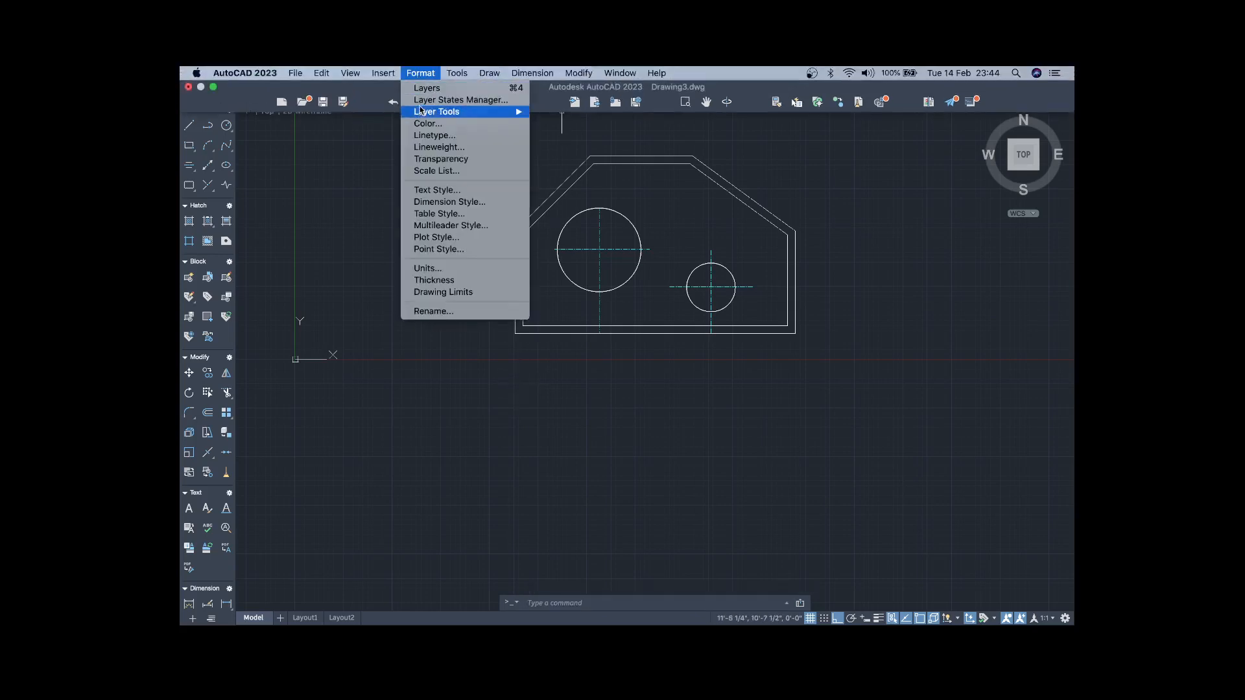
{"action": "left_click", "coordinate": [428, 88]}
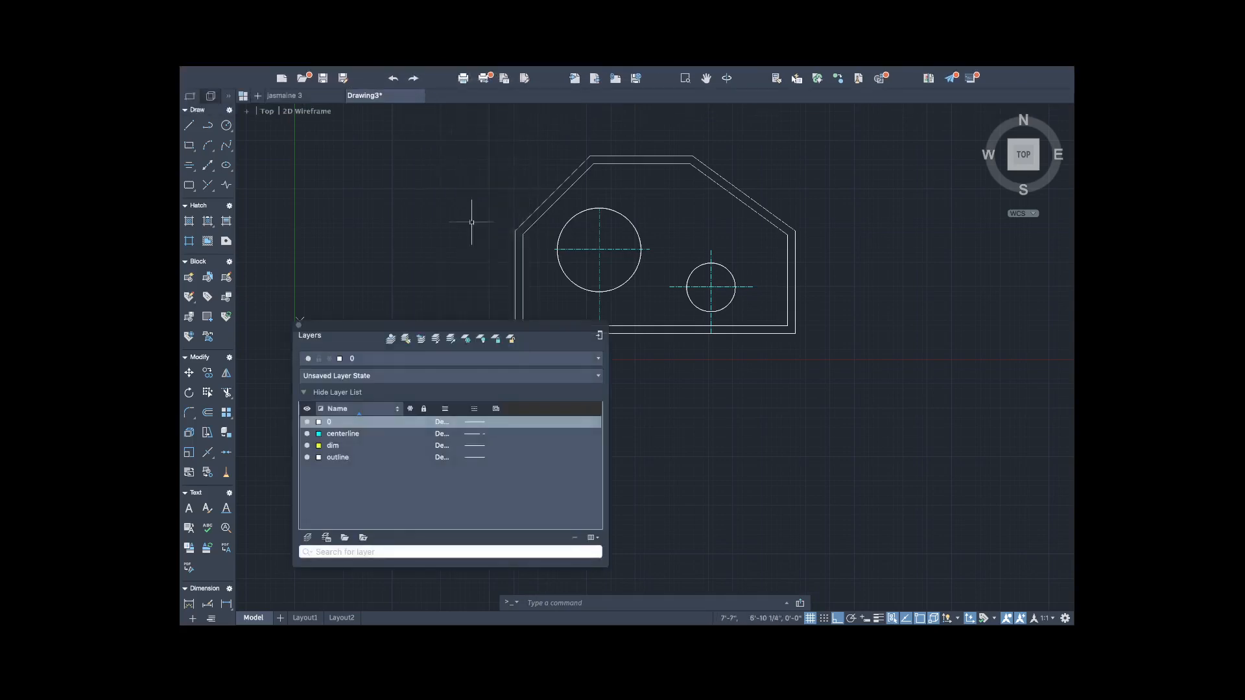
{"action": "double_click", "coordinate": [334, 447]}
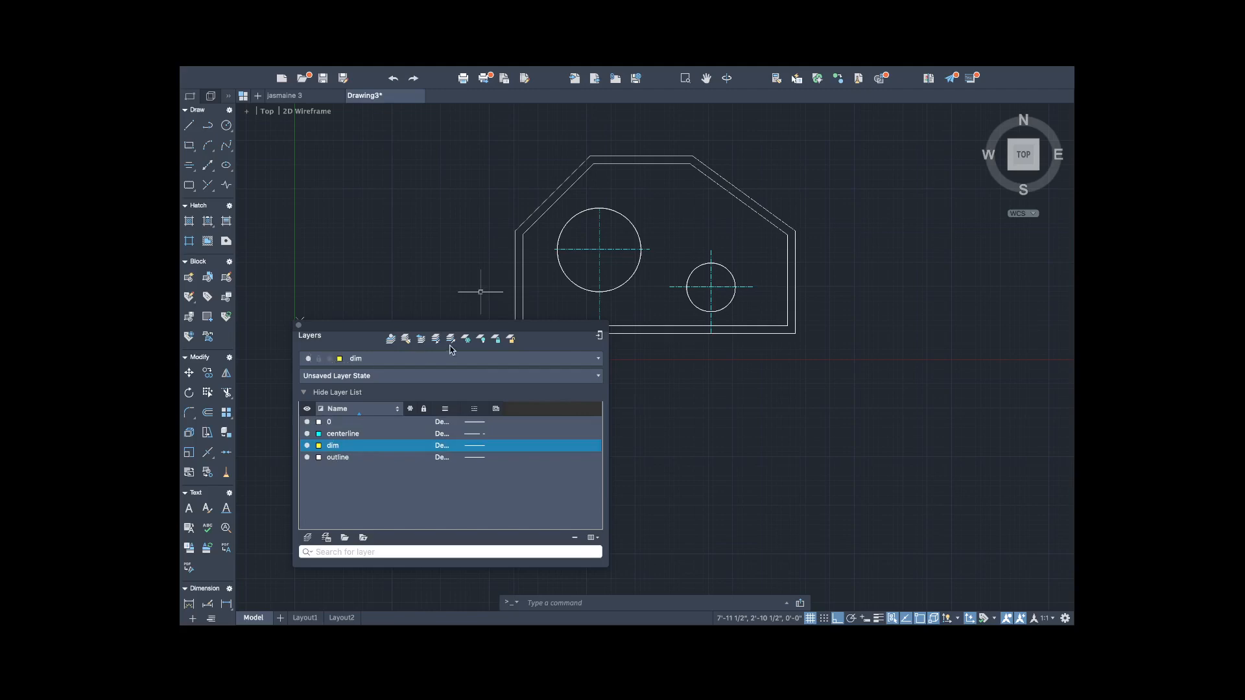
{"action": "left_click", "coordinate": [298, 324]}
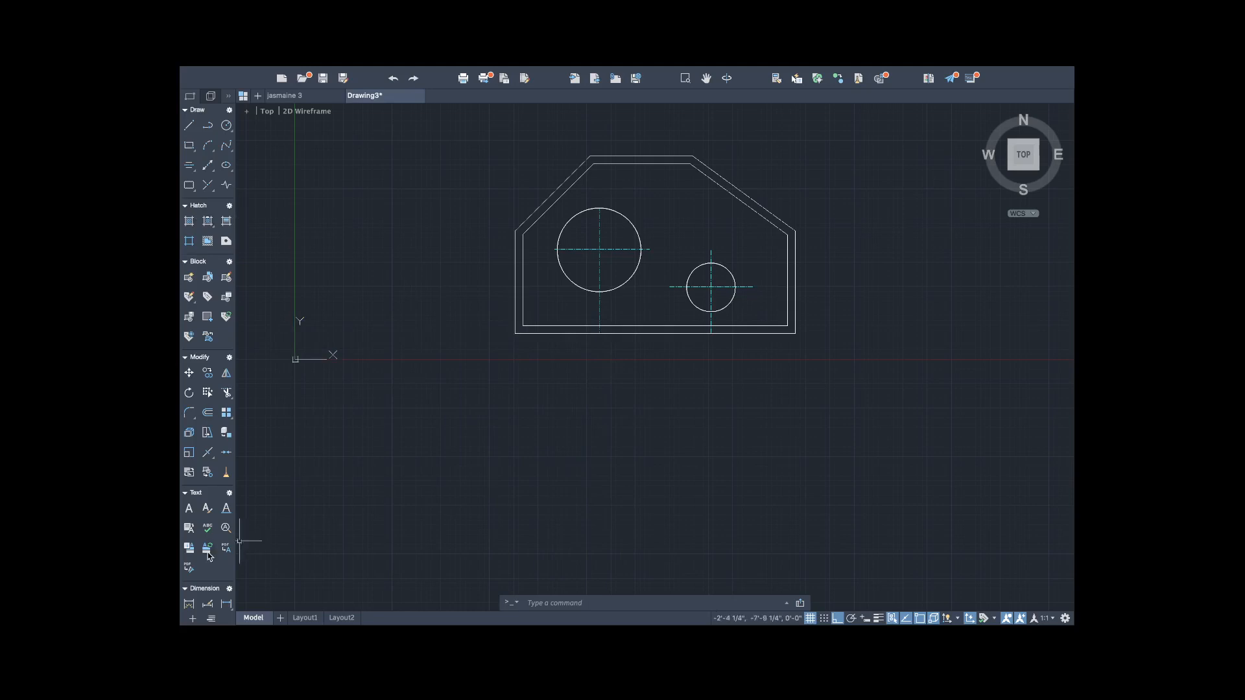
Dimension the overall width of the outline's bottom edge and place the dimension well below the outline.
{"action": "left_click", "coordinate": [208, 604]}
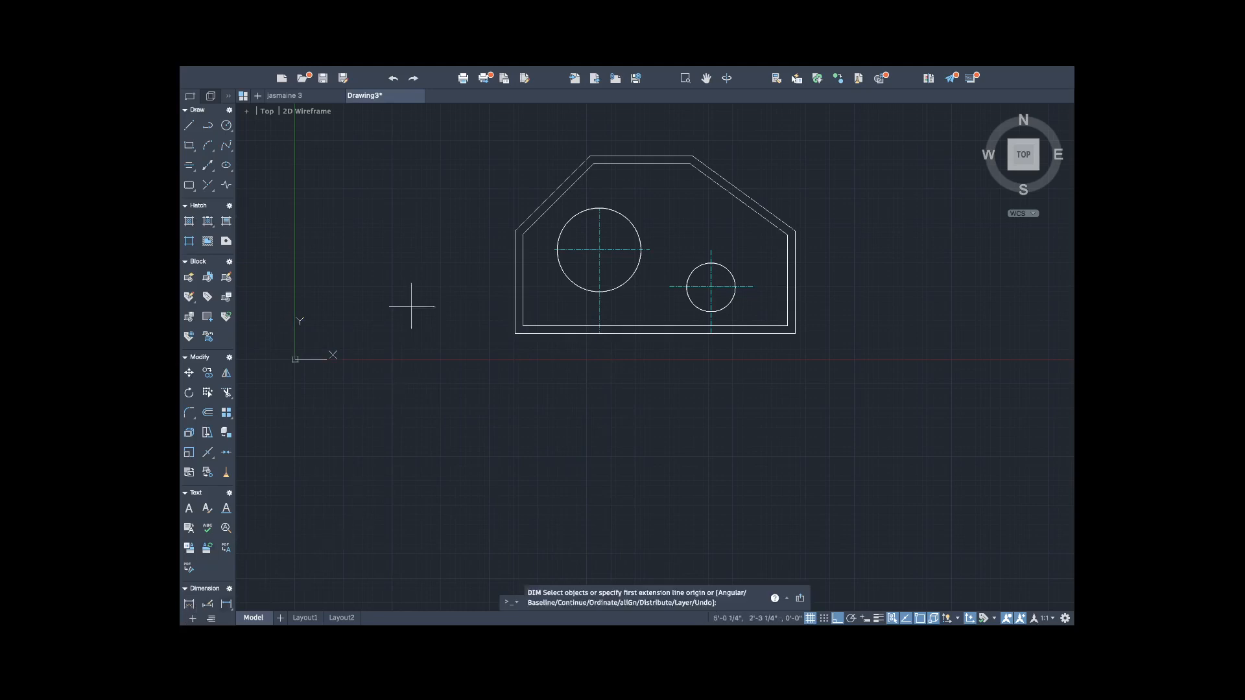
{"action": "left_click", "coordinate": [515, 334]}
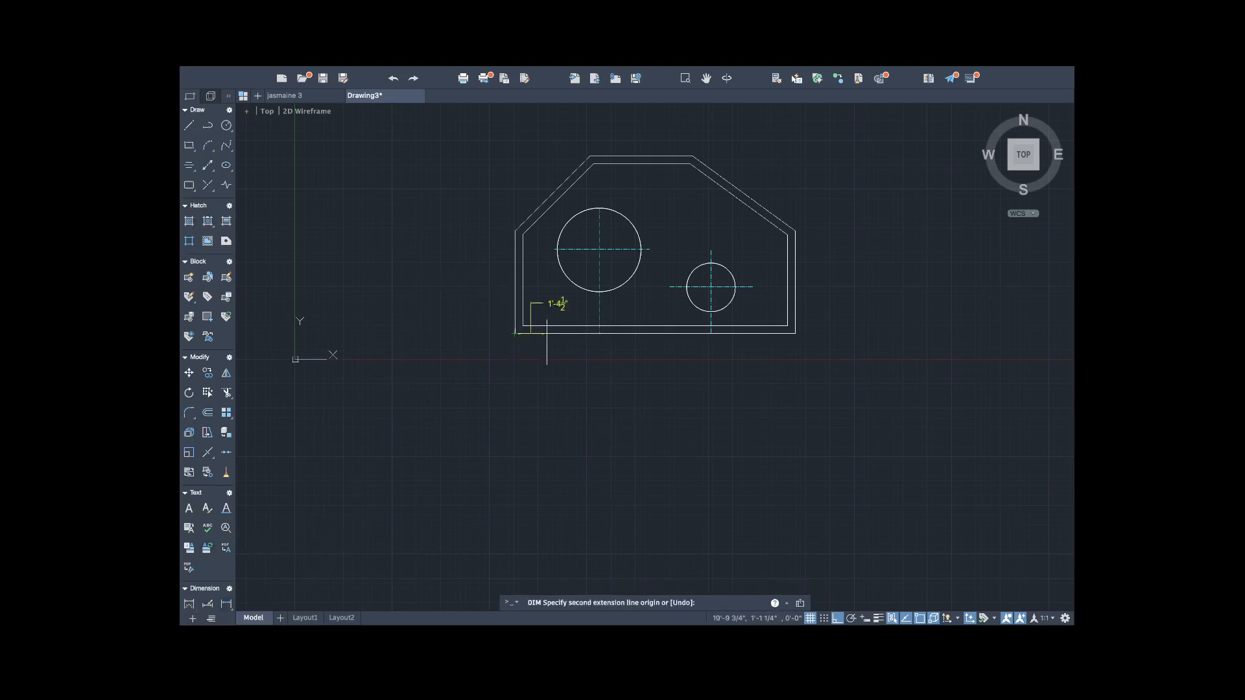
{"action": "left_click", "coordinate": [794, 334]}
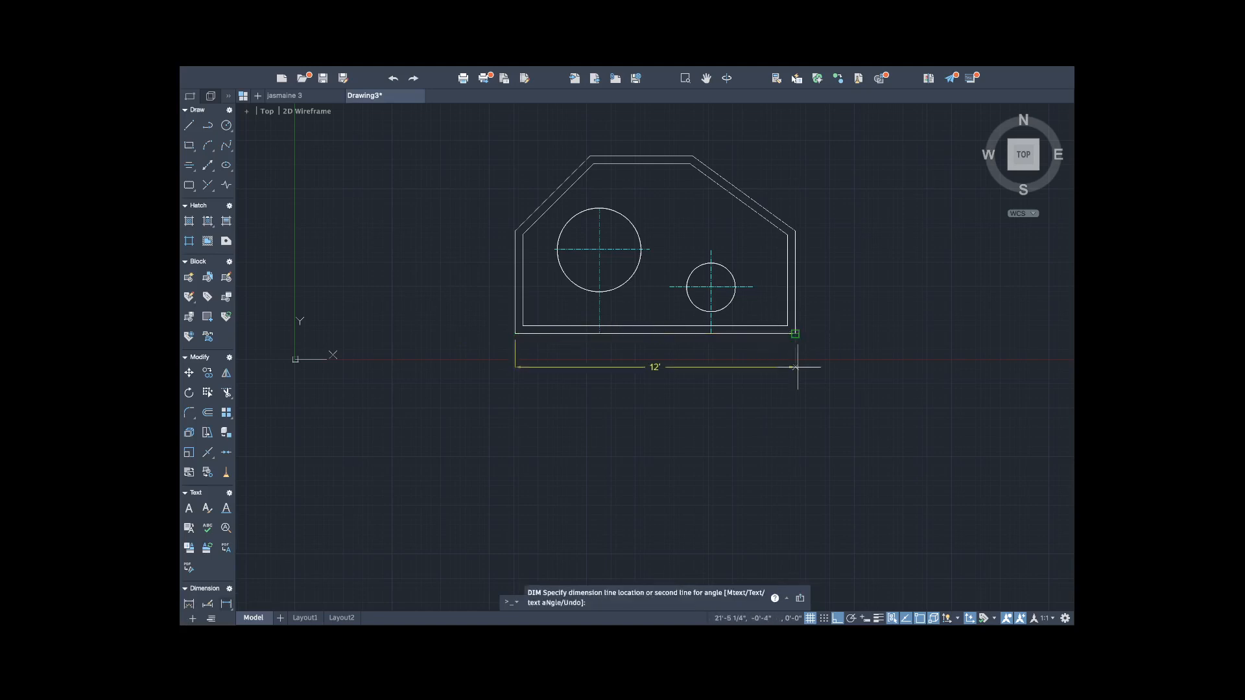
{"action": "left_click", "coordinate": [798, 406]}
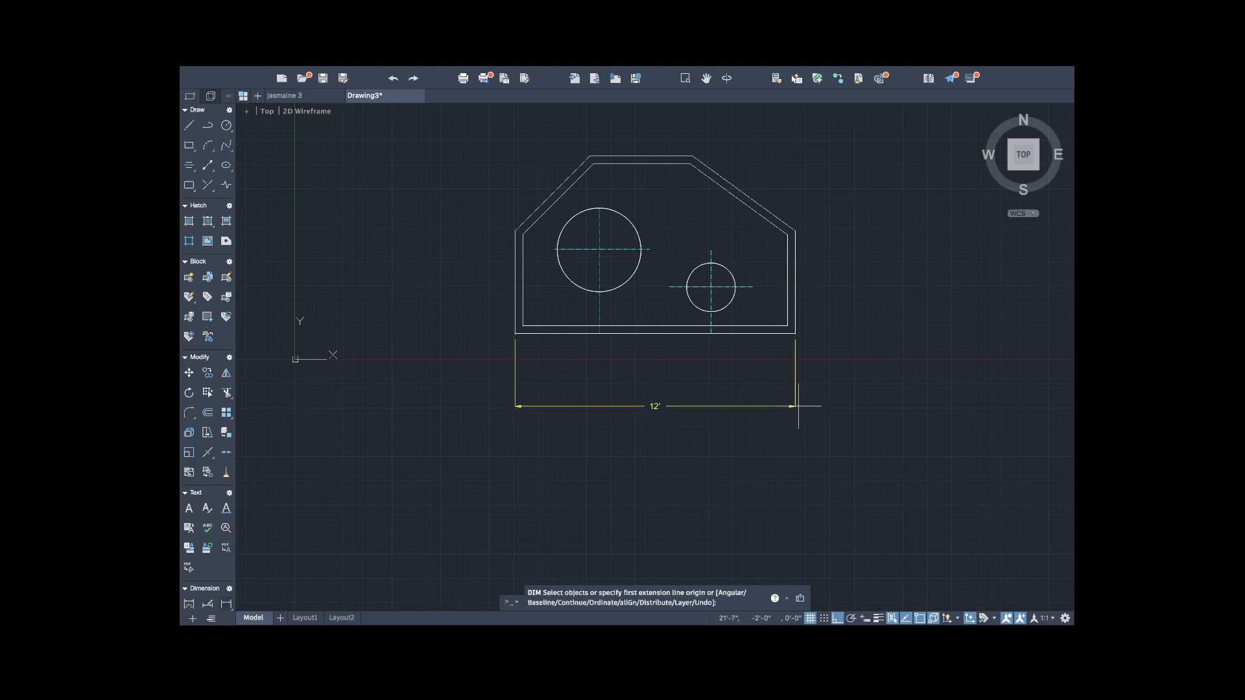
{"action": "key", "text": "Escape"}
Dimension from the outline's bottom-left corner to the small circle's vertical centerline, placing it just above the overall width dimension.
{"action": "scroll", "coordinate": [741, 418], "scroll_direction": "up", "scroll_amount": 3}
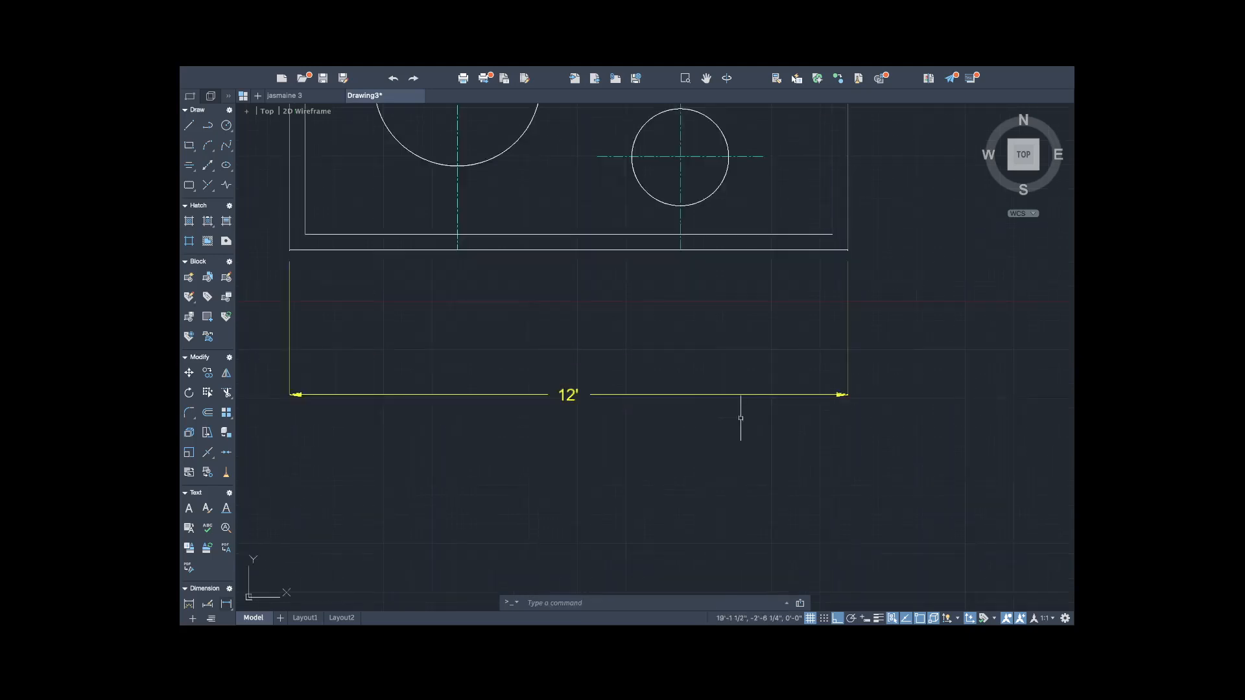
{"action": "scroll", "coordinate": [741, 417], "scroll_direction": "down", "scroll_amount": 3}
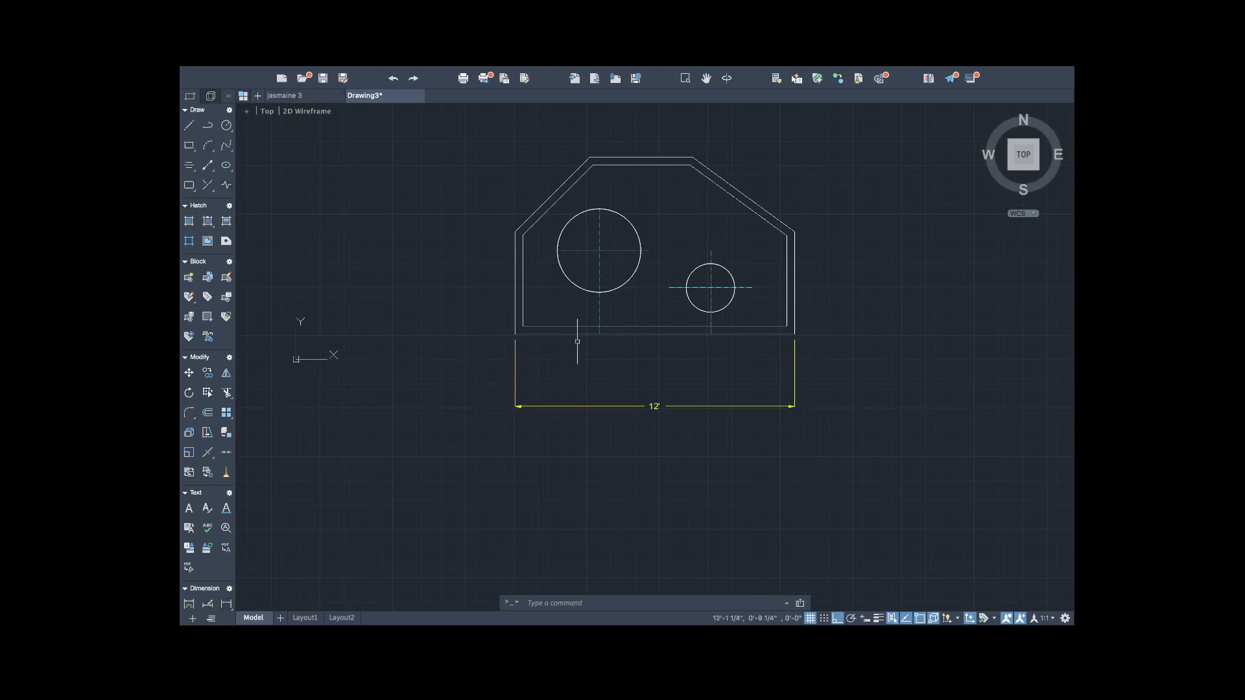
{"action": "key", "text": "Return"}
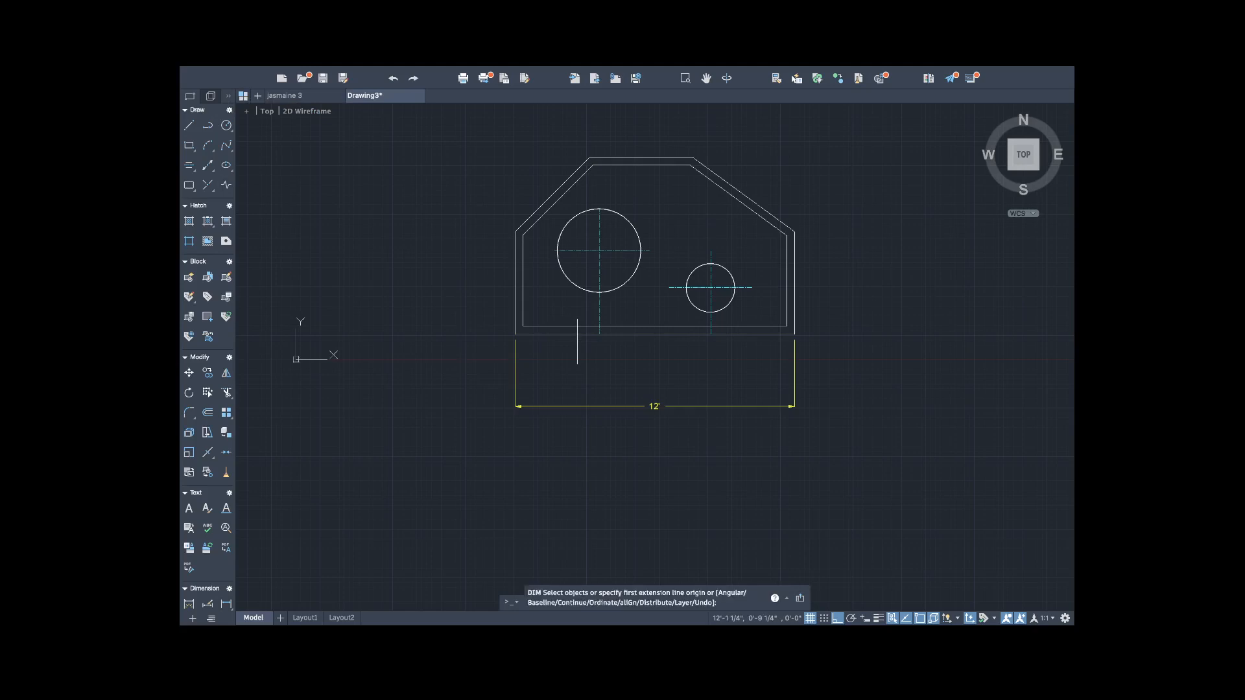
{"action": "left_click", "coordinate": [517, 335]}
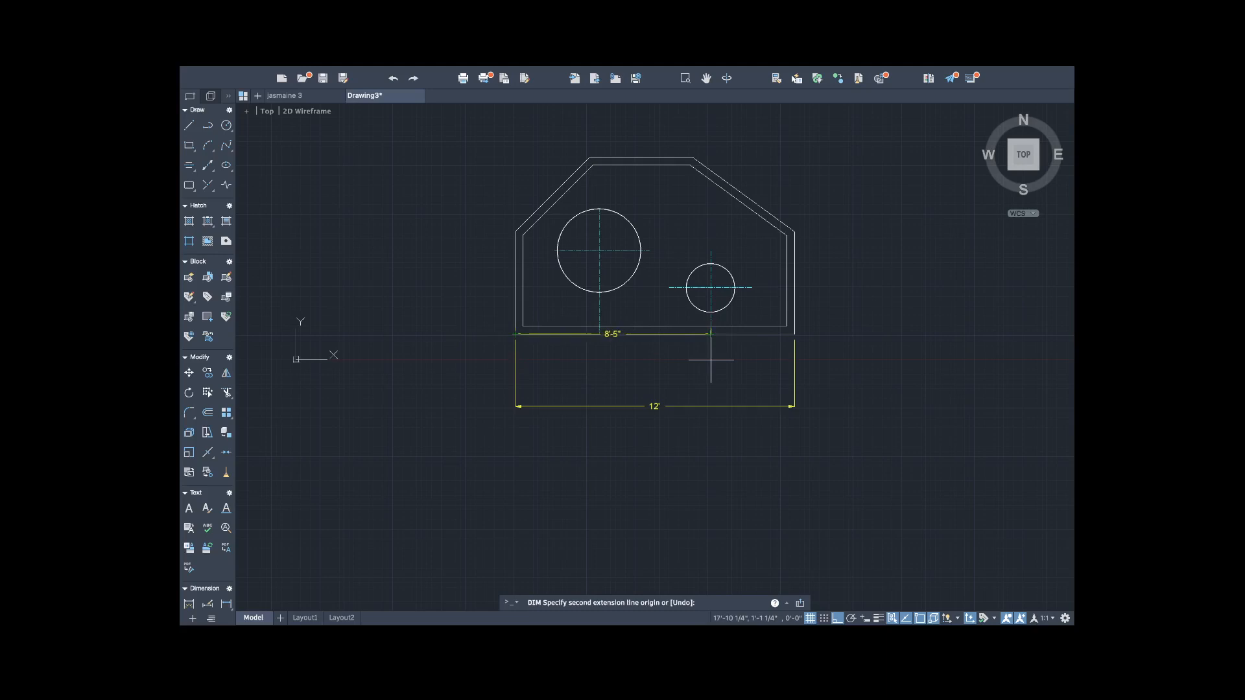
{"action": "scroll", "coordinate": [710, 360], "scroll_direction": "down", "scroll_amount": 2}
{"action": "scroll", "coordinate": [711, 360], "scroll_direction": "up", "scroll_amount": 5}
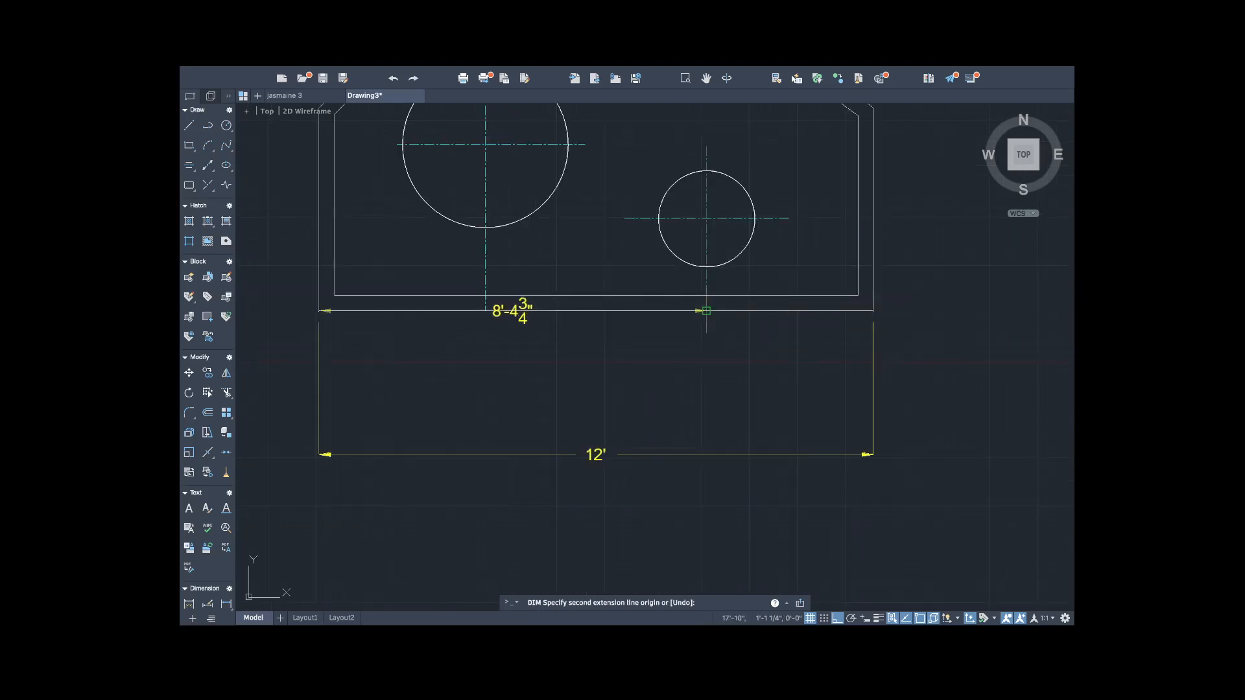
{"action": "left_click", "coordinate": [706, 311]}
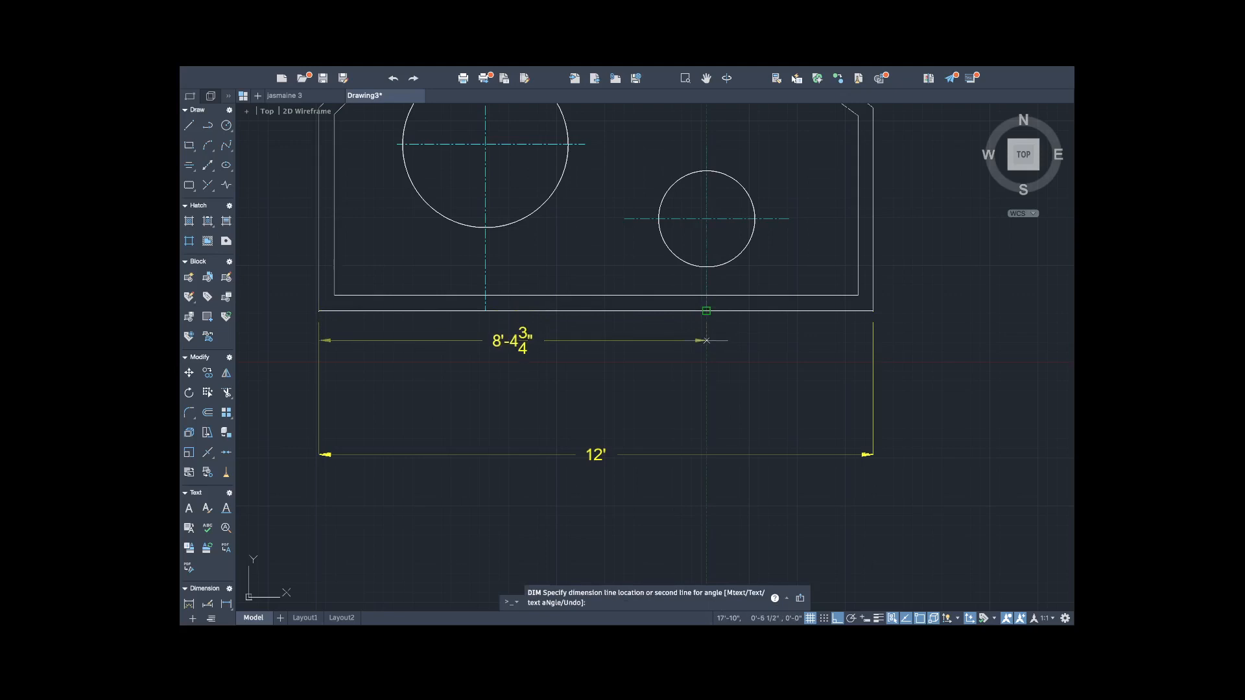
{"action": "left_click", "coordinate": [706, 394]}
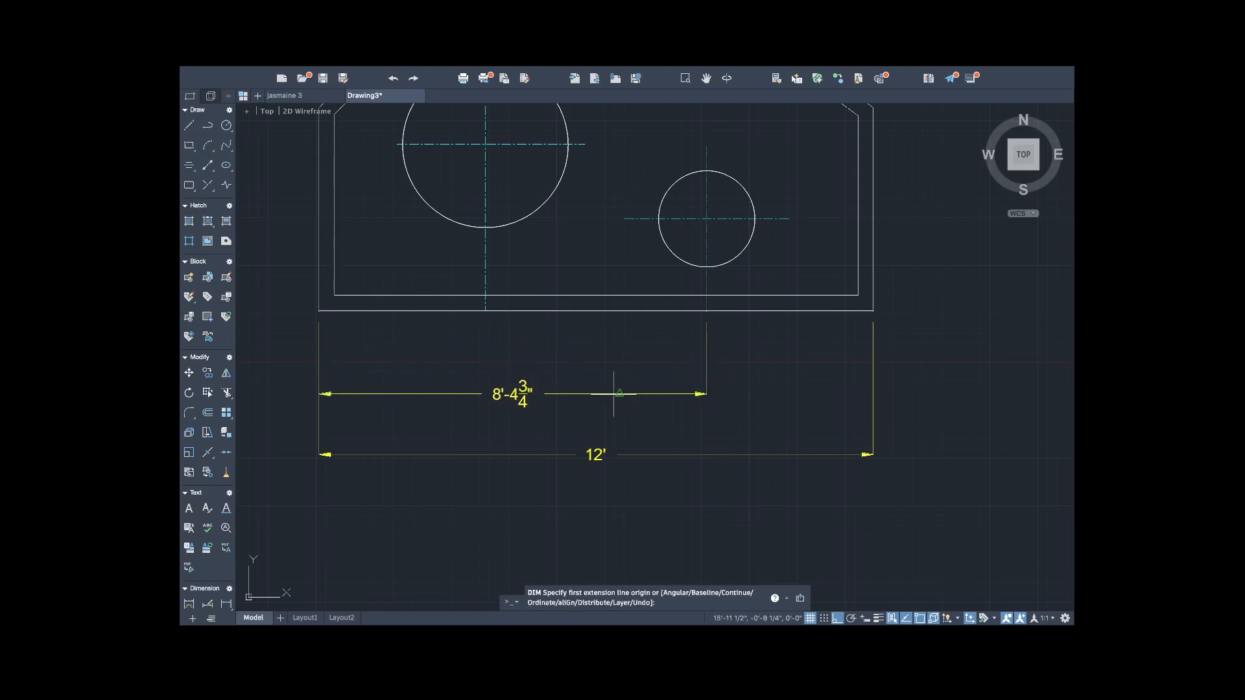
{"action": "key", "text": "Escape"}
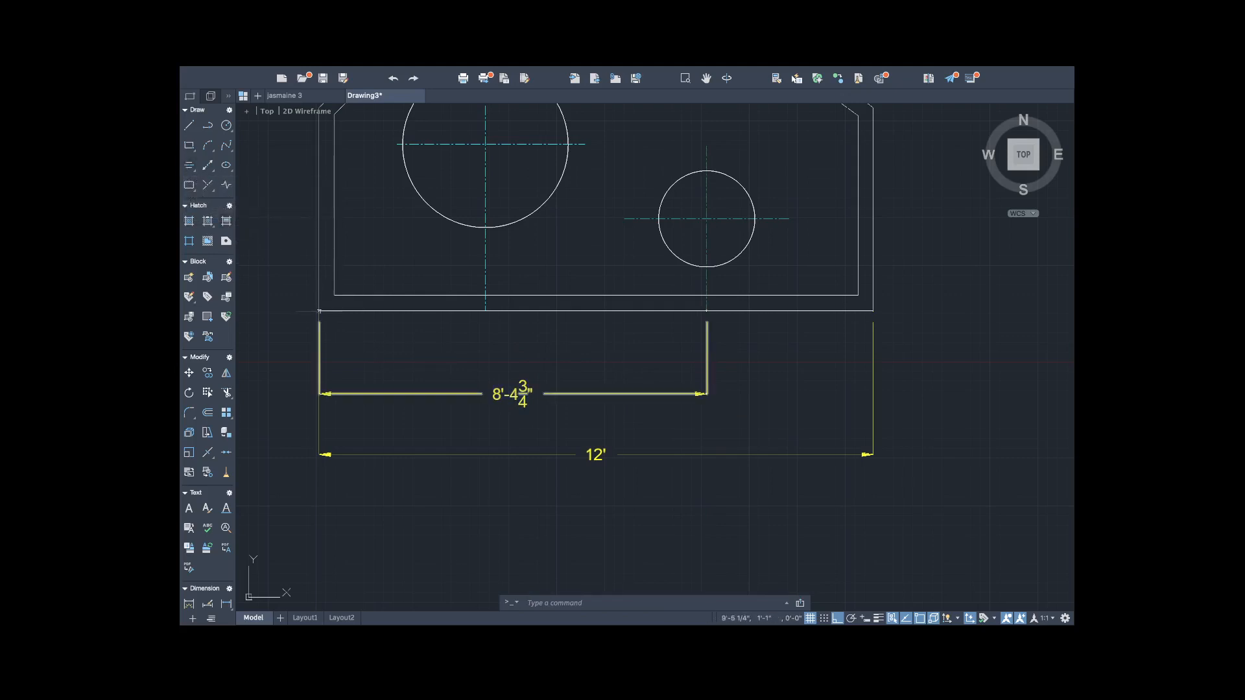
Dimension from the outline's bottom-left corner to the large circle's vertical centerline, placing it directly below the bottom edge.
{"action": "key", "text": "Return"}
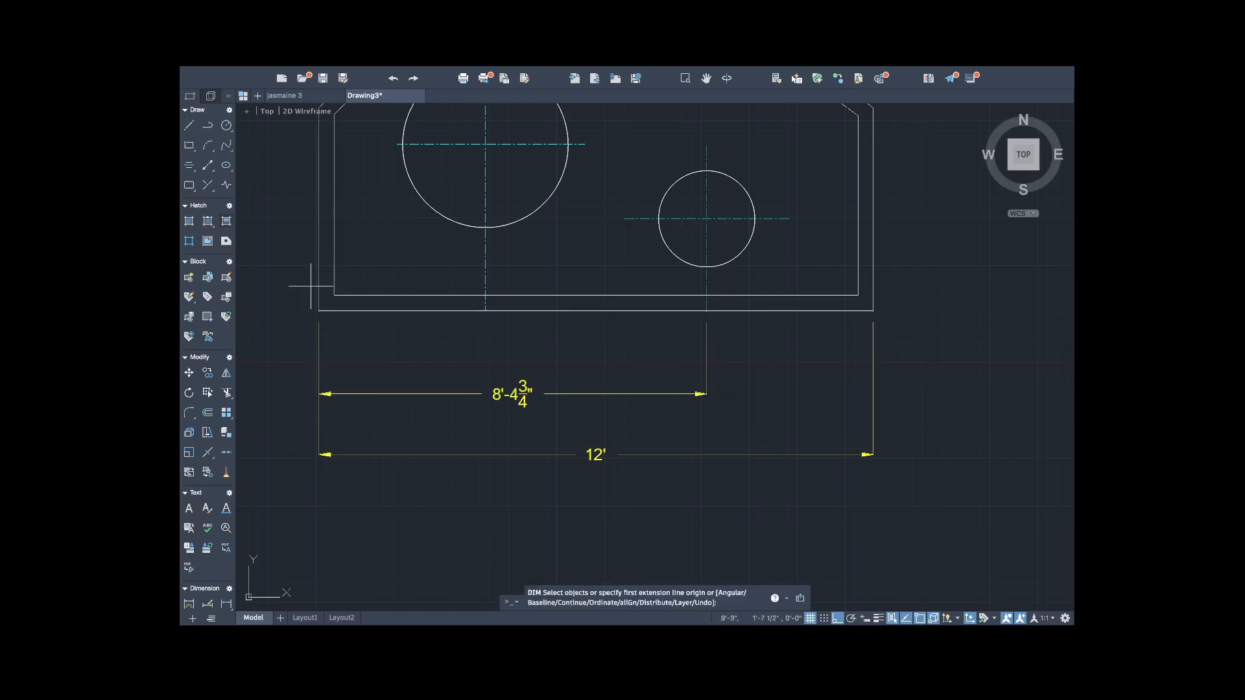
{"action": "left_click", "coordinate": [318, 310]}
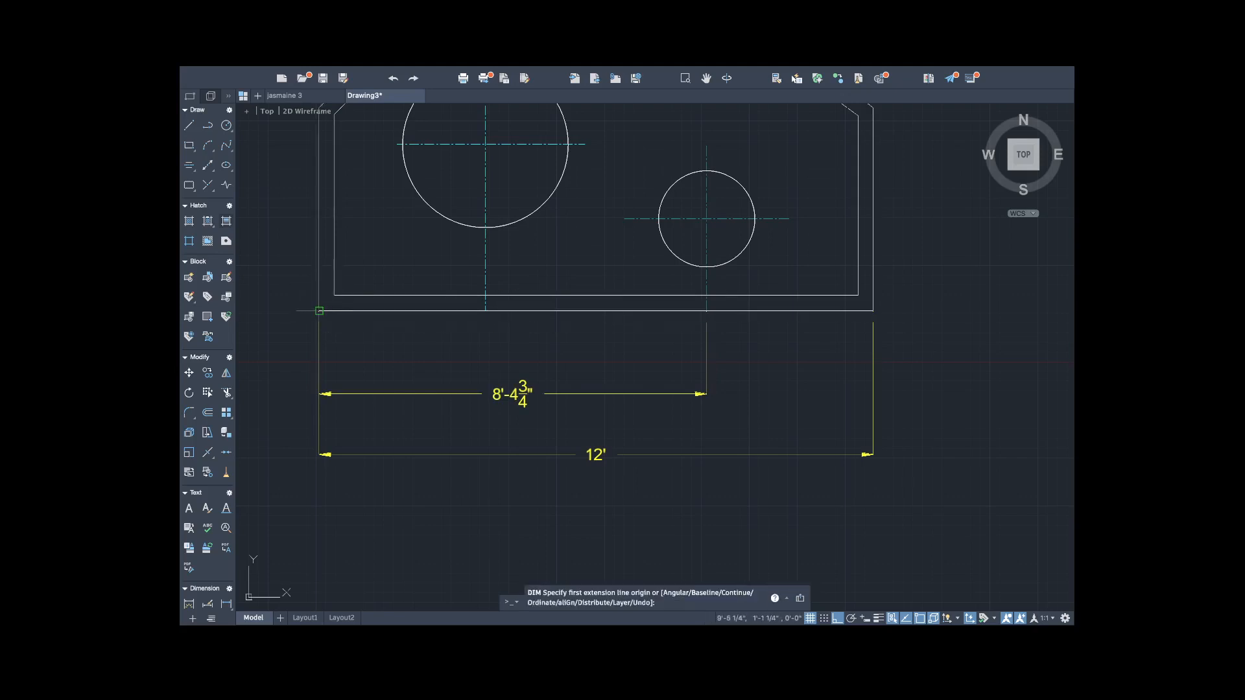
{"action": "left_click", "coordinate": [485, 310]}
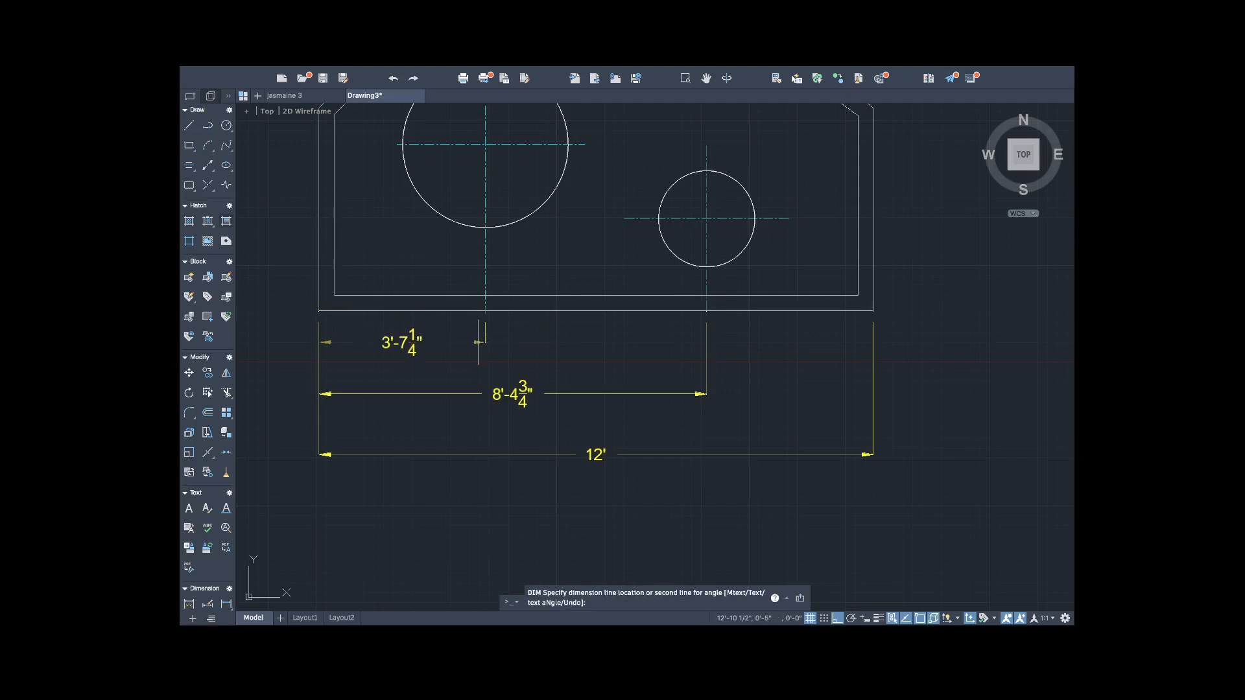
{"action": "left_click", "coordinate": [481, 342]}
Try to dimension the vertical distance from the right end of the small circle's horizontal centerline to the outline's bottom edge.
{"action": "scroll", "coordinate": [514, 358], "scroll_direction": "down", "scroll_amount": 3}
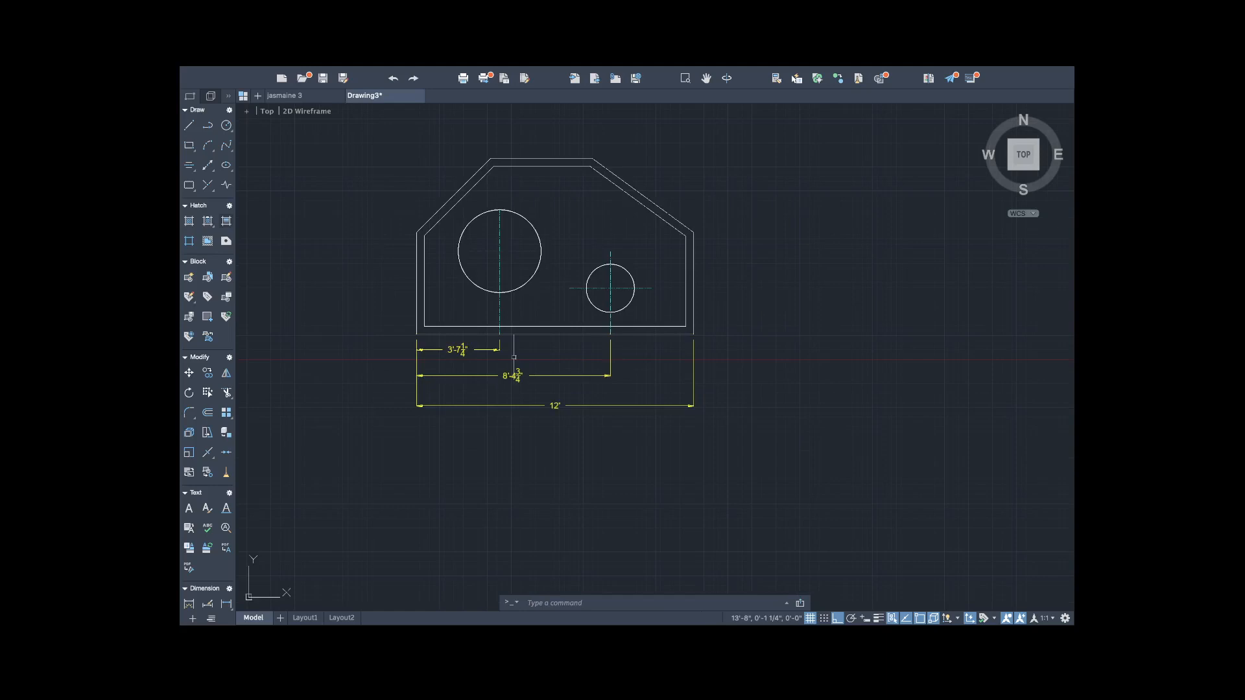
{"action": "scroll", "coordinate": [514, 357], "scroll_direction": "up", "scroll_amount": 3}
{"action": "type", "text": "dim"}
{"action": "key", "text": "Return"}
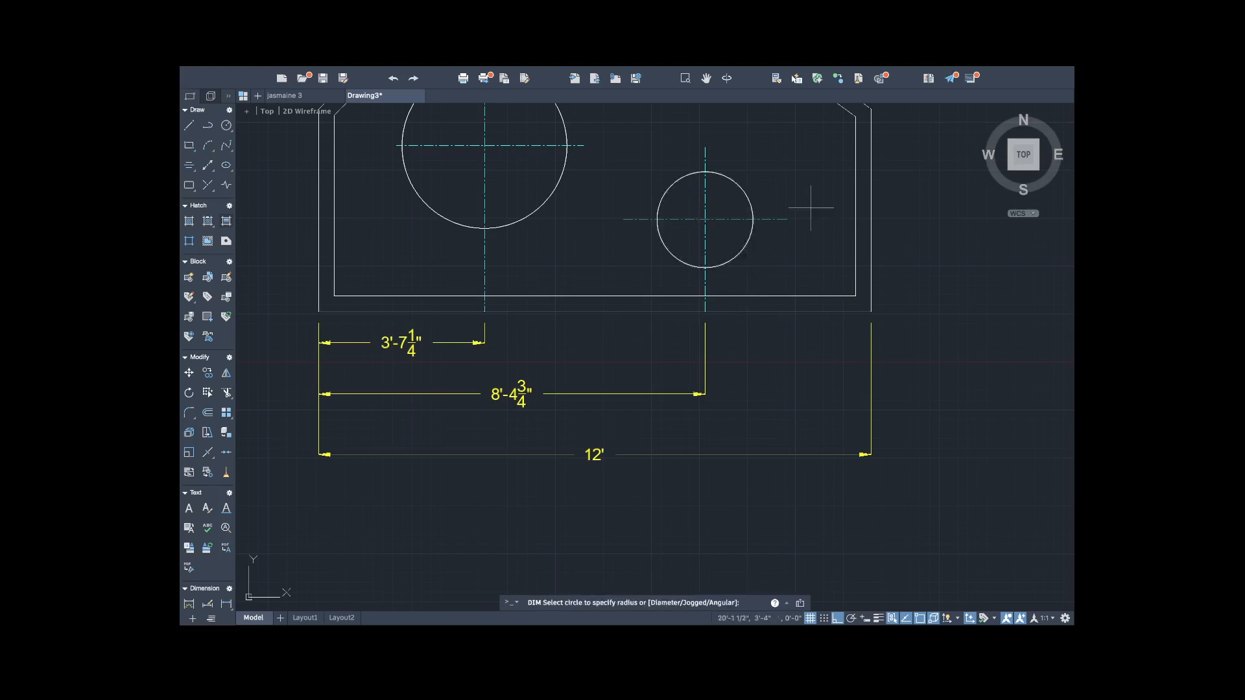
{"action": "left_click", "coordinate": [786, 219]}
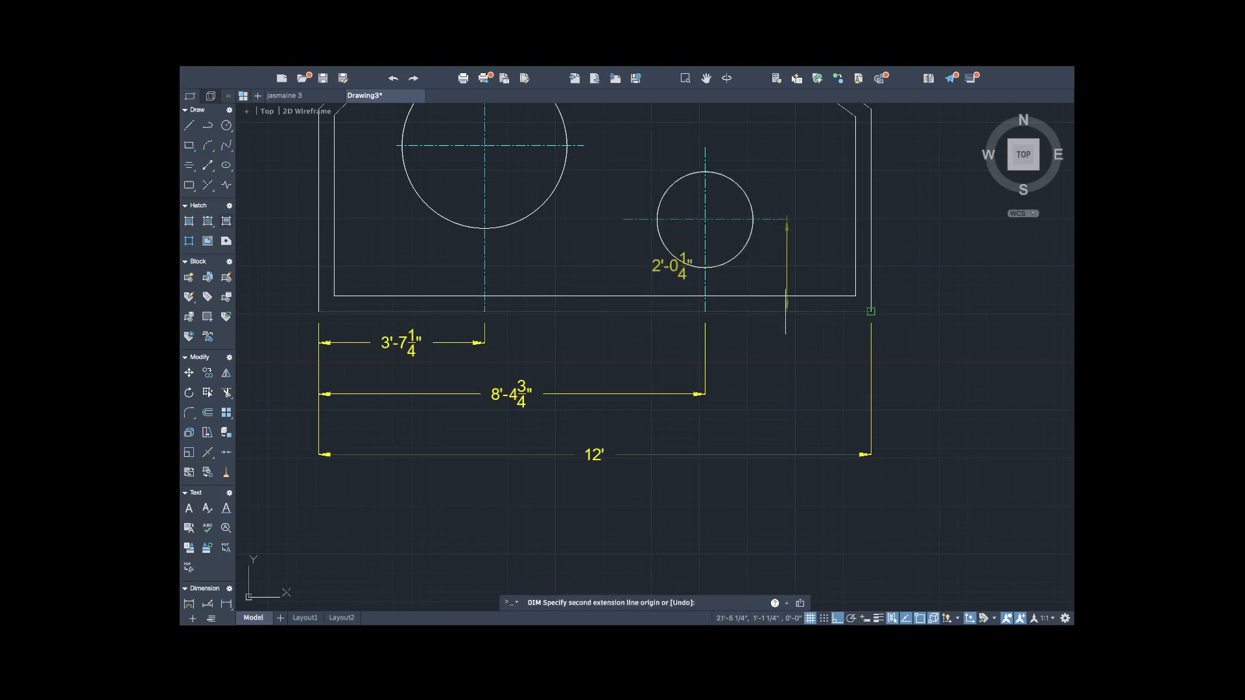
{"action": "scroll", "coordinate": [786, 311], "scroll_direction": "up", "scroll_amount": 6}
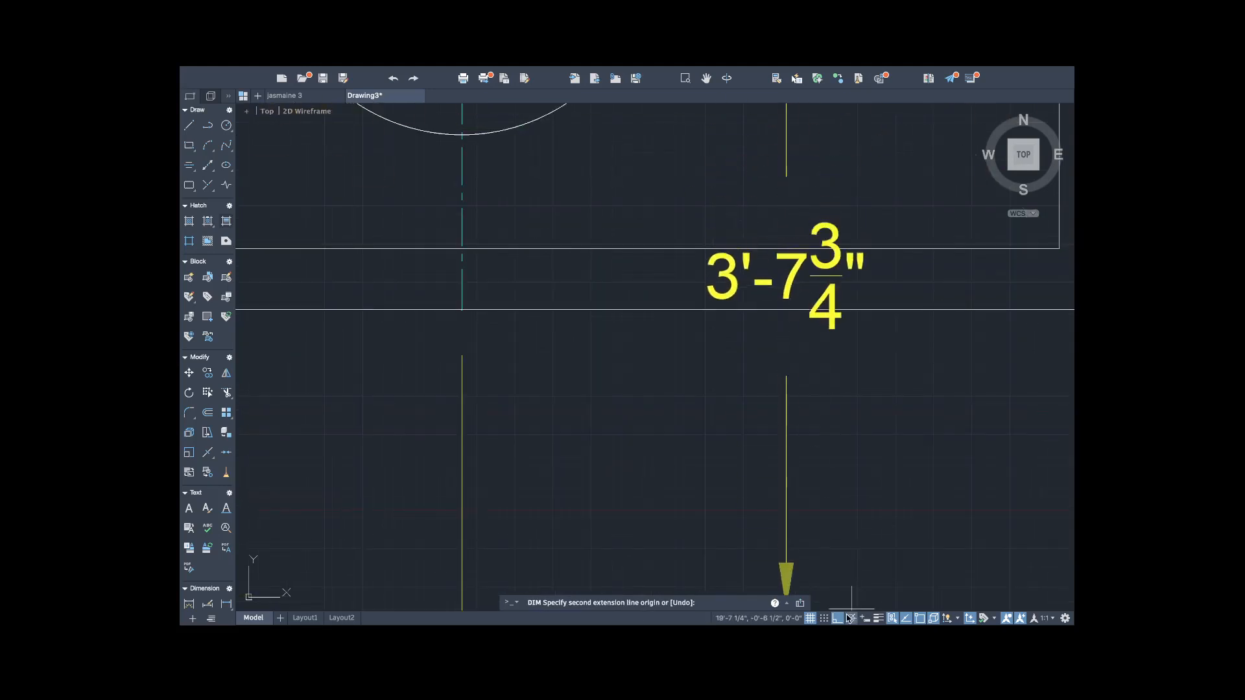
{"action": "scroll", "coordinate": [842, 429], "scroll_direction": "down", "scroll_amount": 3}
{"action": "scroll", "coordinate": [842, 429], "scroll_direction": "up", "scroll_amount": 6}
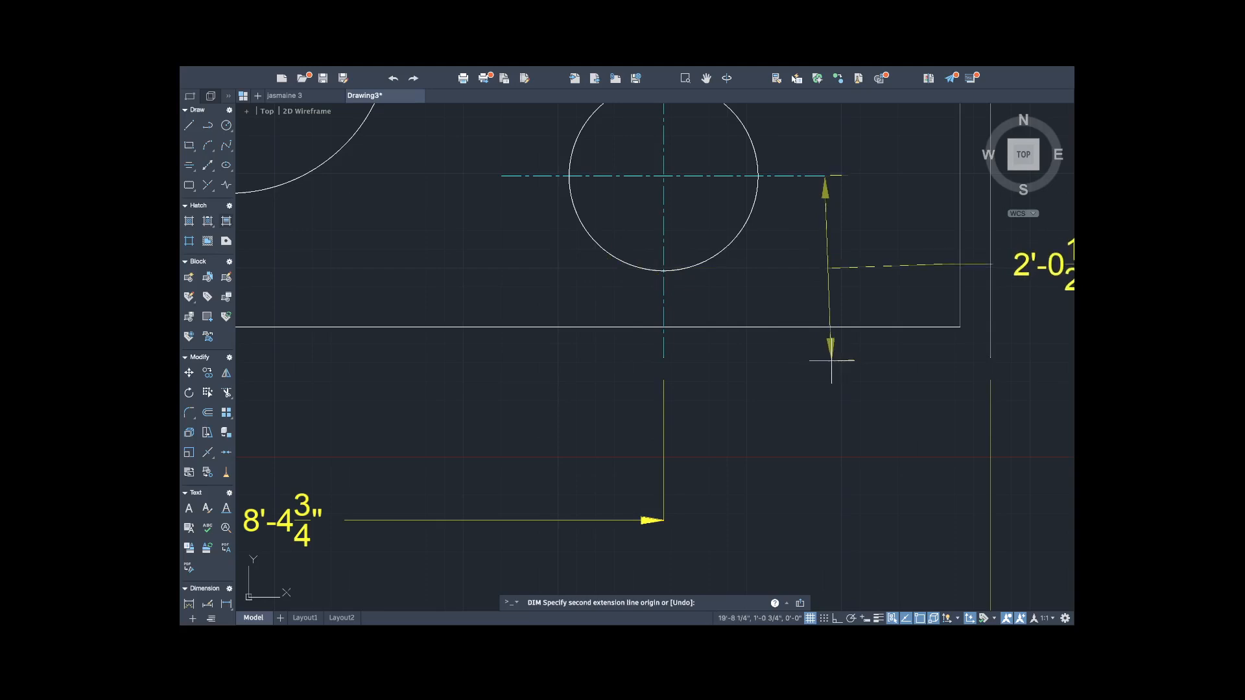
{"action": "key", "text": "Escape"}
{"action": "scroll", "coordinate": [829, 360], "scroll_direction": "up", "scroll_amount": 3}
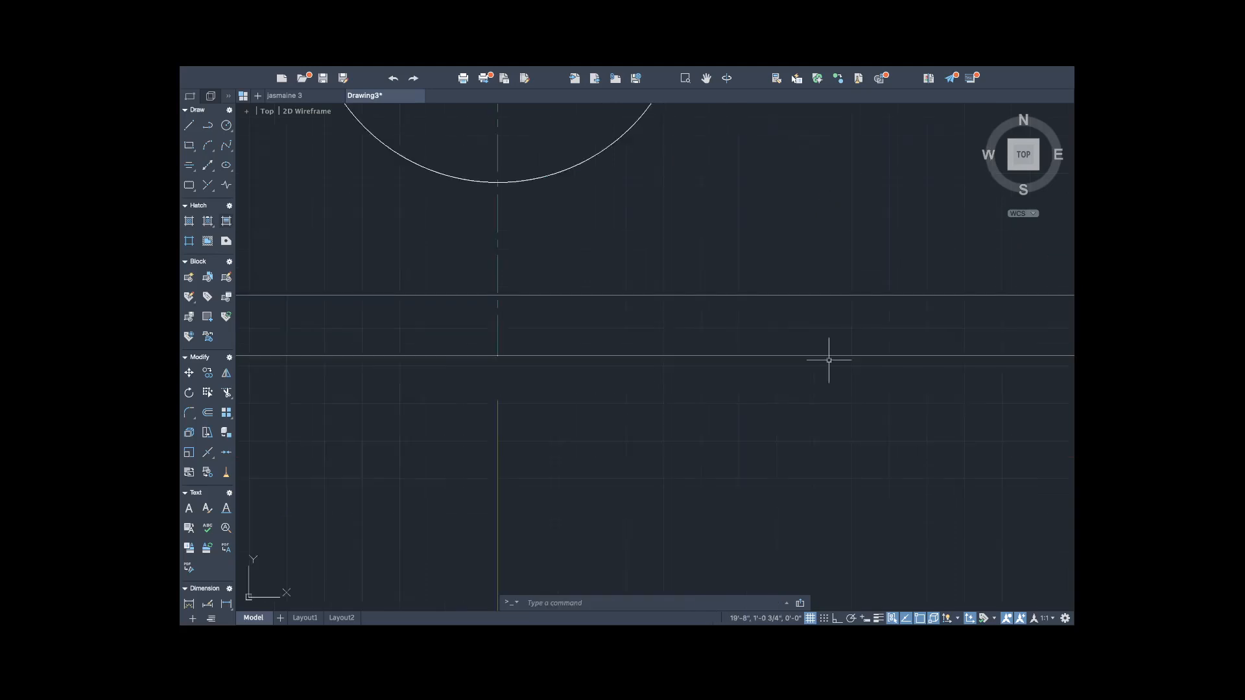
{"action": "scroll", "coordinate": [828, 359], "scroll_direction": "down", "scroll_amount": 6}
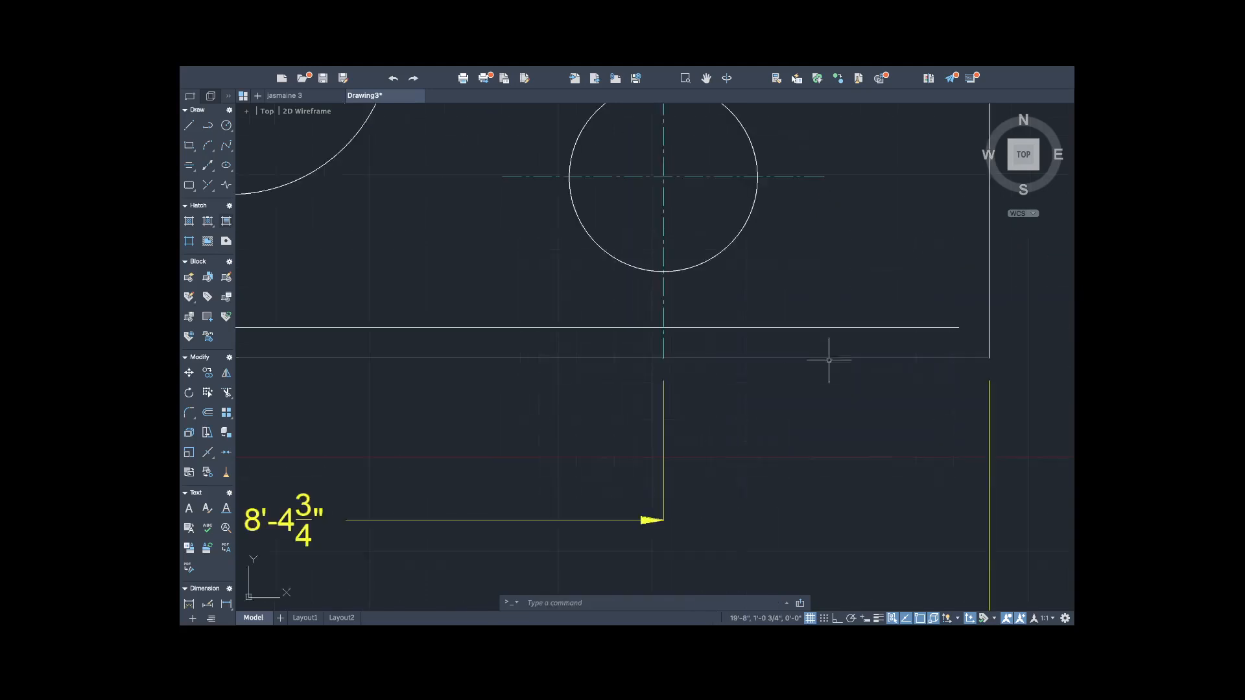
Draw a vertical line from the right end of the small circle's horizontal centerline down to the outline's outer bottom edge.
{"action": "left_click", "coordinate": [836, 619]}
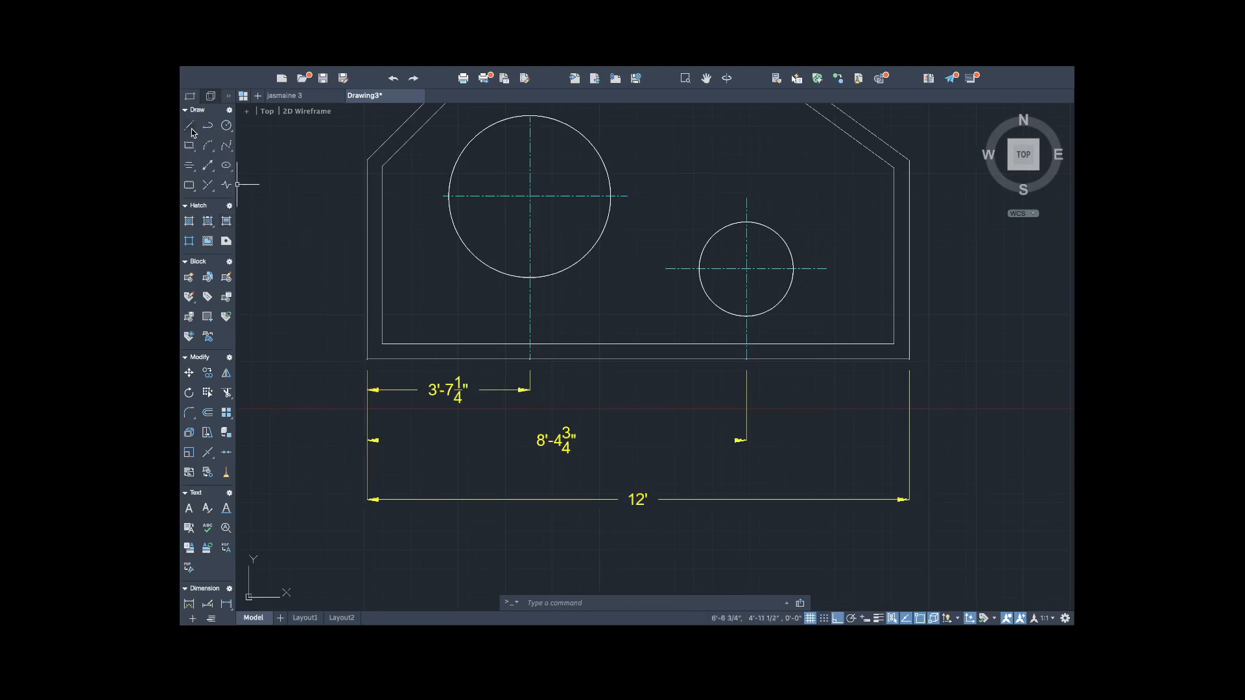
{"action": "left_click", "coordinate": [190, 127]}
{"action": "left_click", "coordinate": [824, 269]}
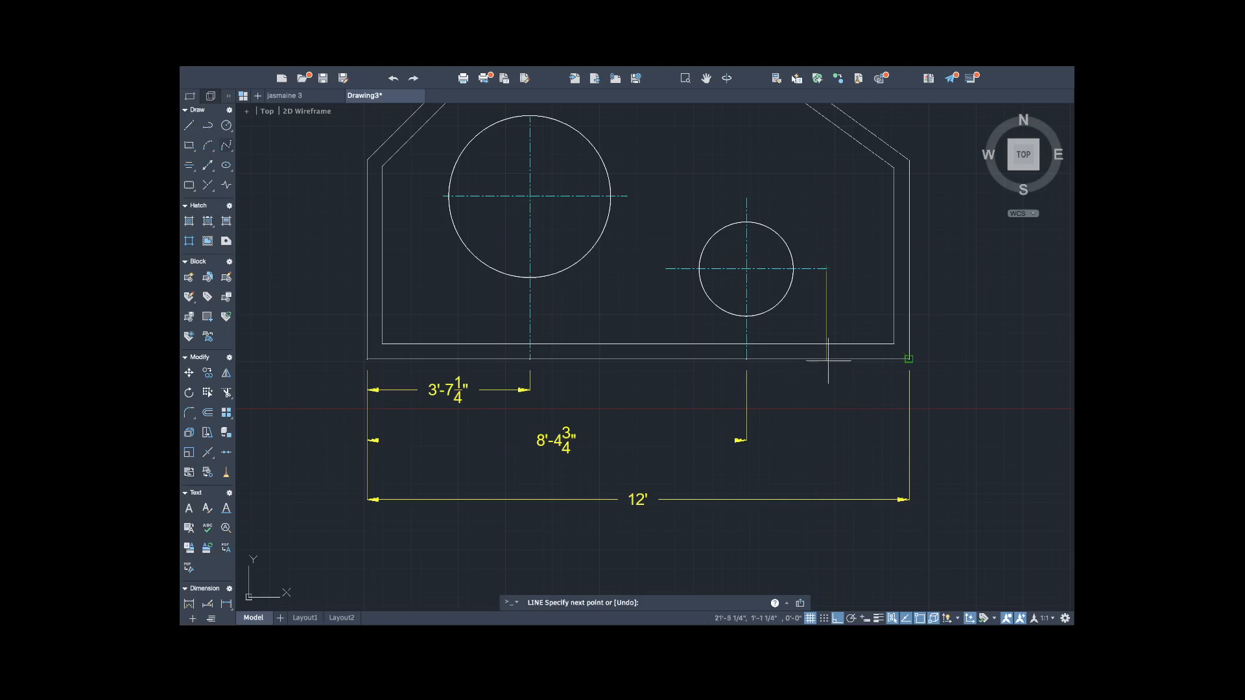
{"action": "left_click", "coordinate": [838, 620]}
{"action": "left_click", "coordinate": [826, 358]}
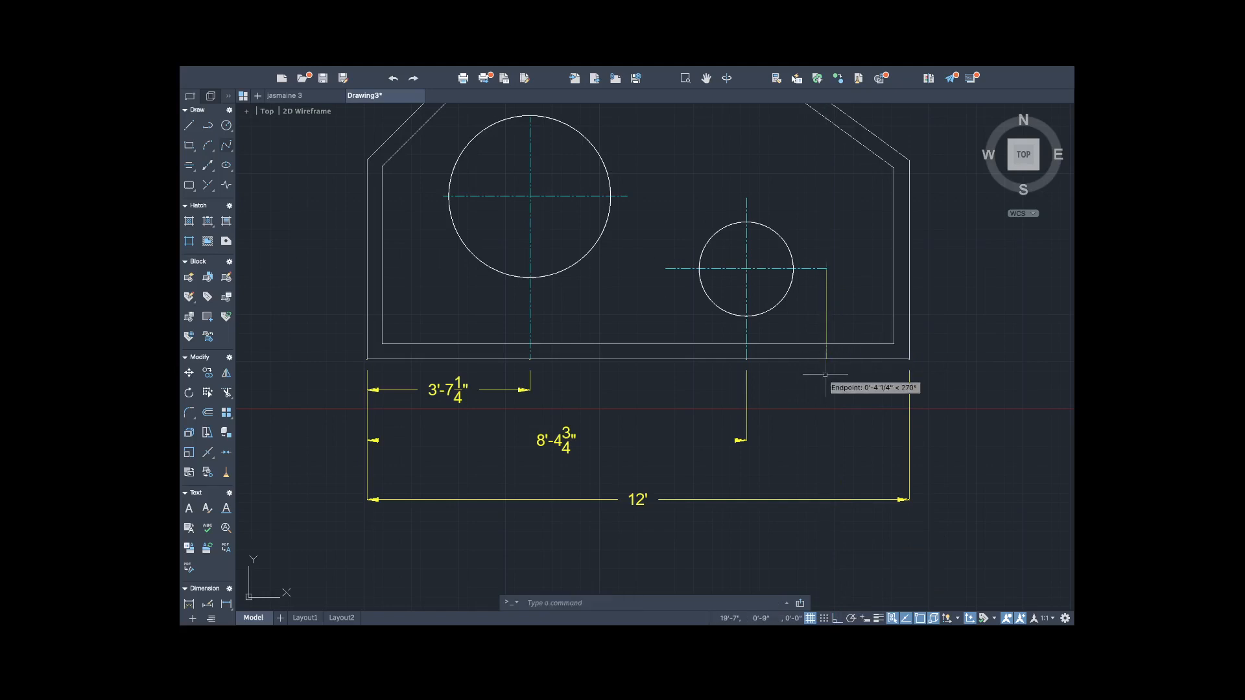
Dimension the vertical distance from the small circle's horizontal centerline to the outline's outer bottom edge, placing it just left of the helper line.
{"action": "key", "text": "Return"}
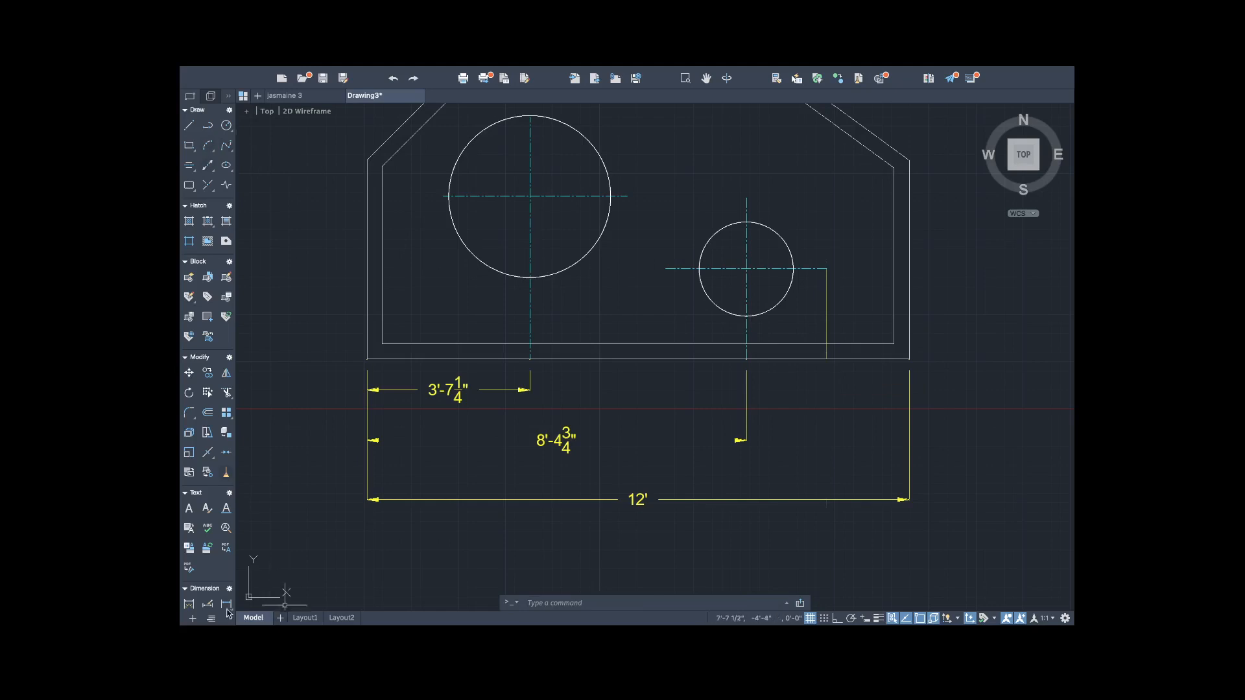
{"action": "left_click", "coordinate": [193, 607]}
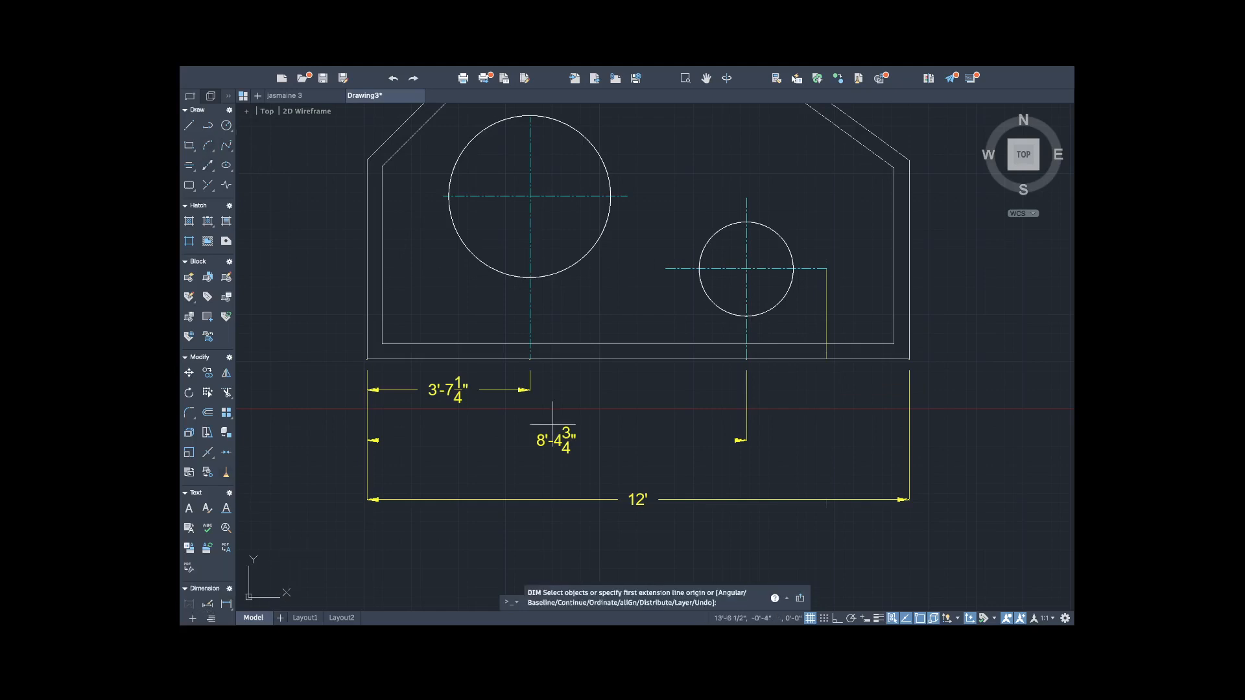
{"action": "left_click", "coordinate": [826, 269]}
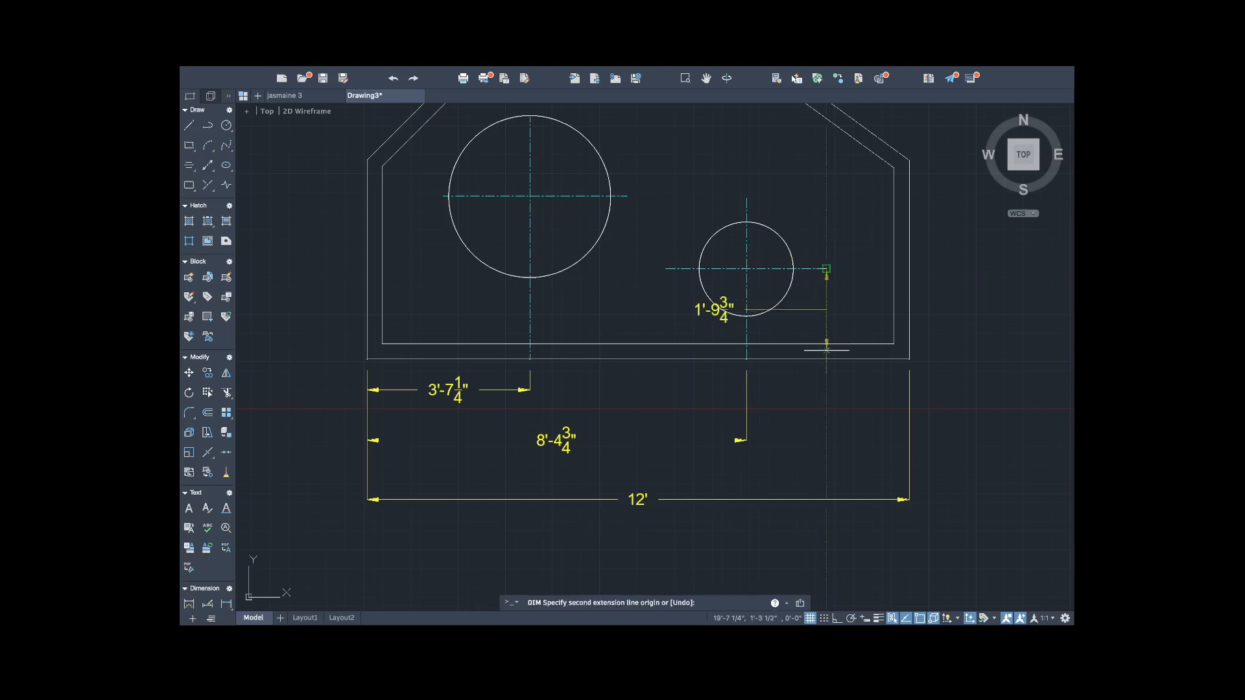
{"action": "left_click", "coordinate": [825, 359]}
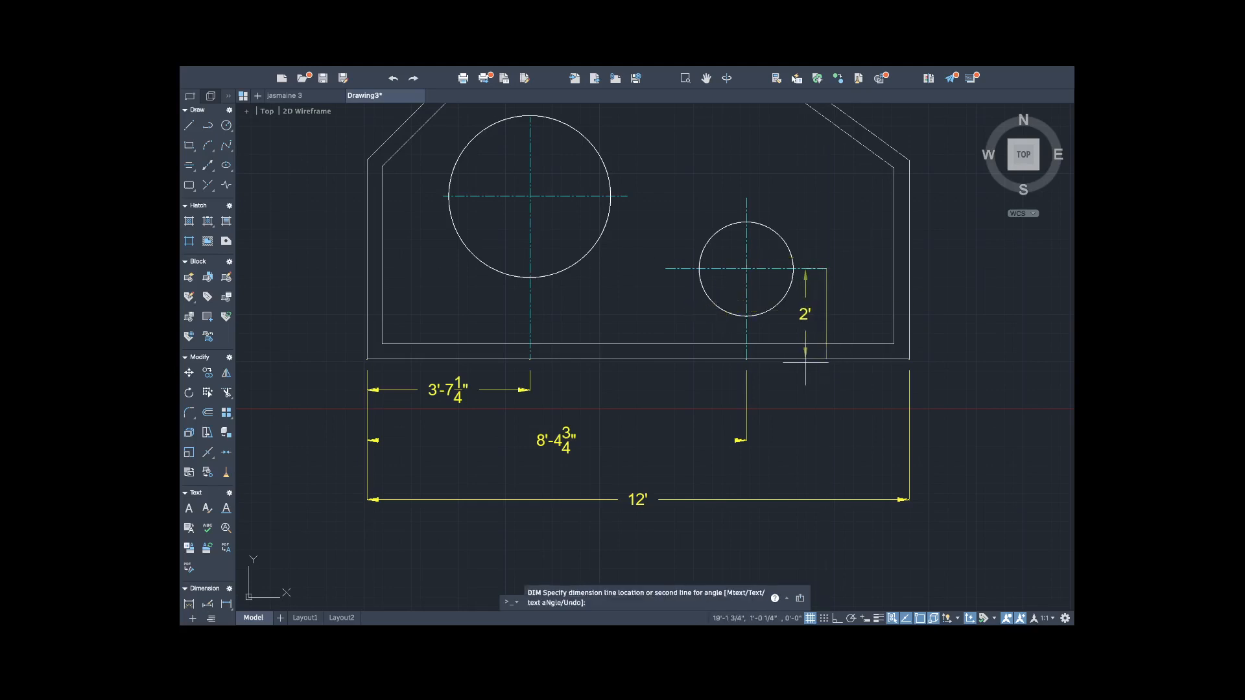
{"action": "left_click", "coordinate": [808, 363]}
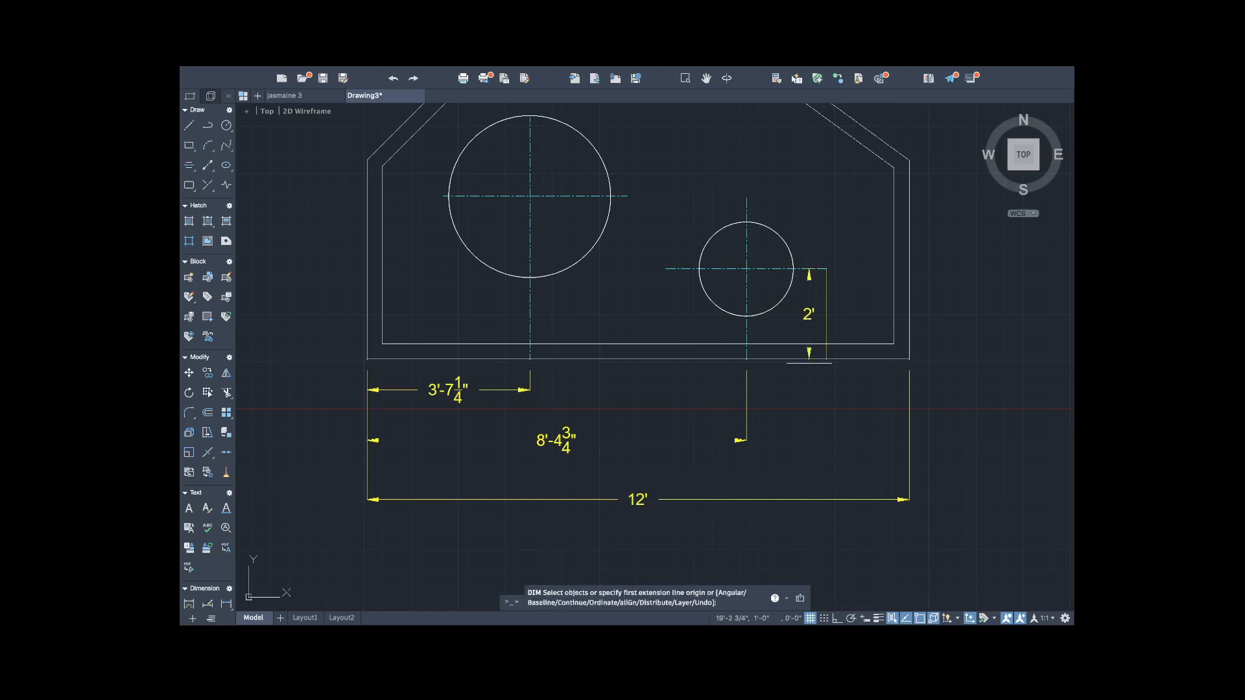
{"action": "key", "text": "Escape"}
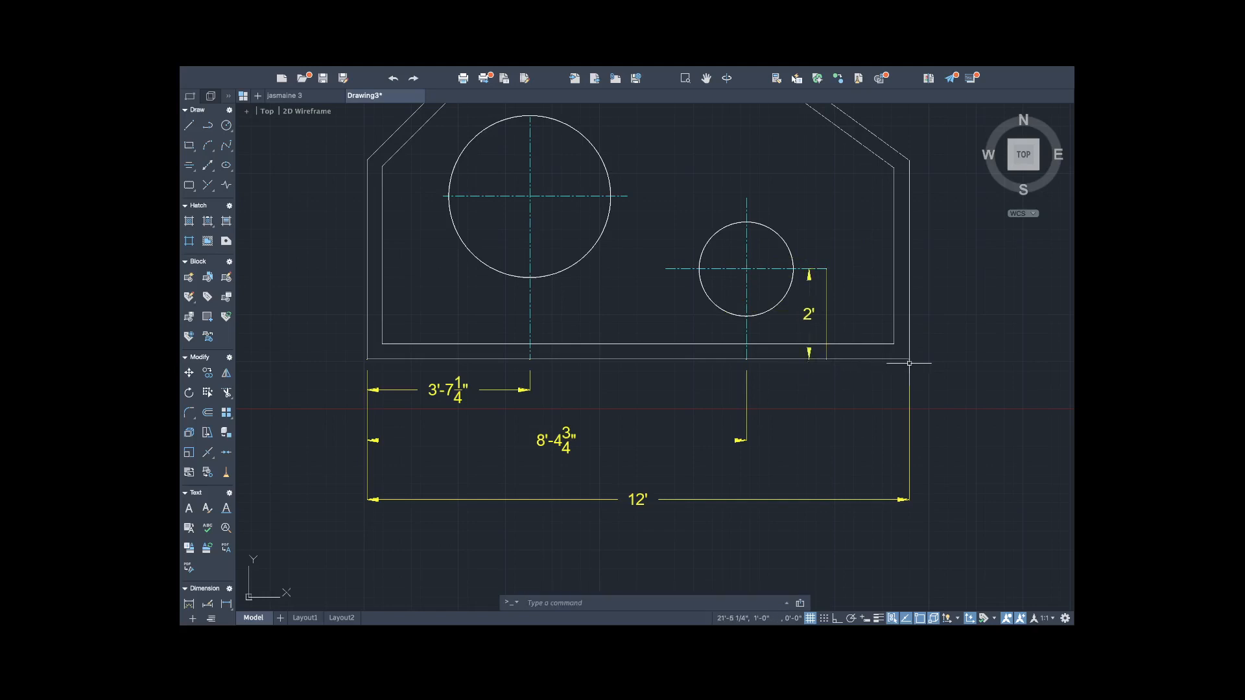
Dimension the gap between the outline's inner and outer bottom edges near the right corner.
{"action": "key", "text": "Return"}
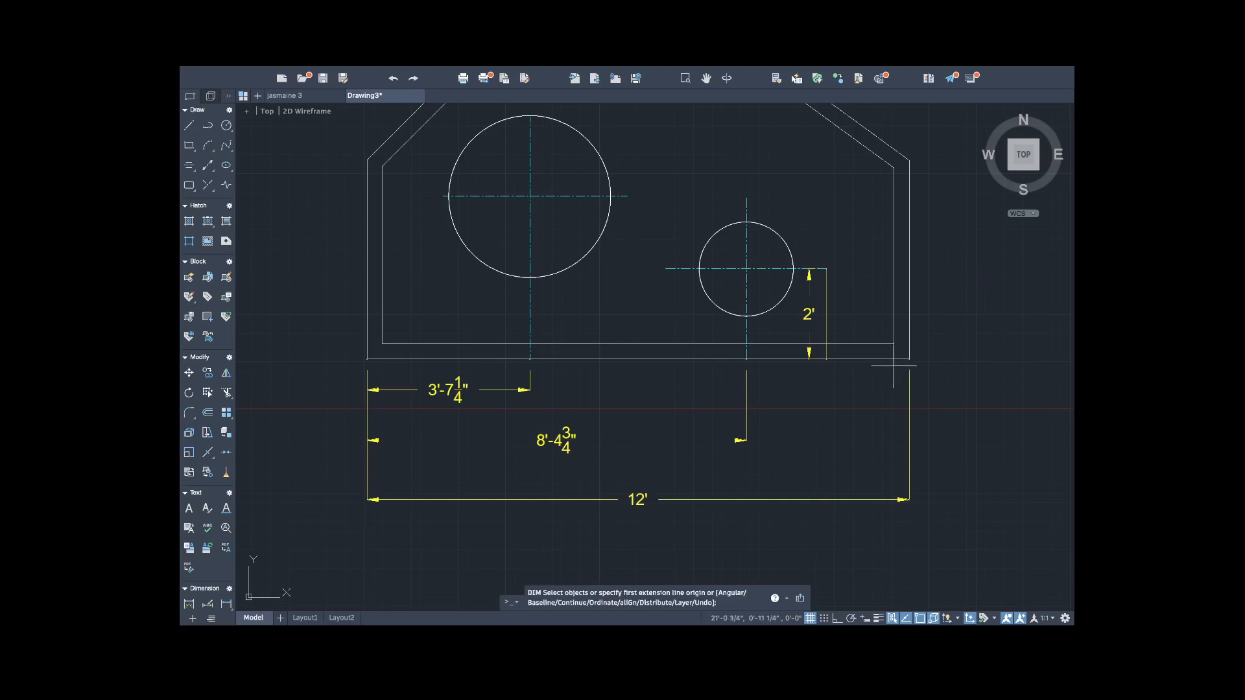
{"action": "left_click", "coordinate": [826, 344]}
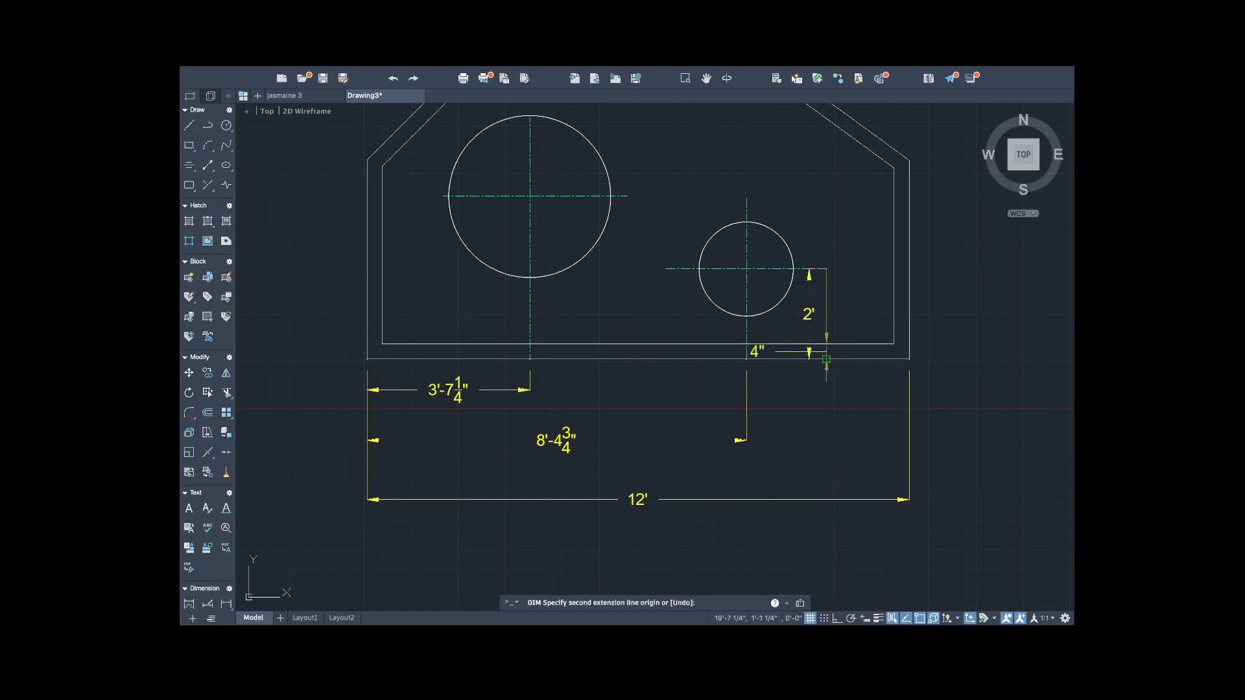
{"action": "left_click", "coordinate": [826, 359]}
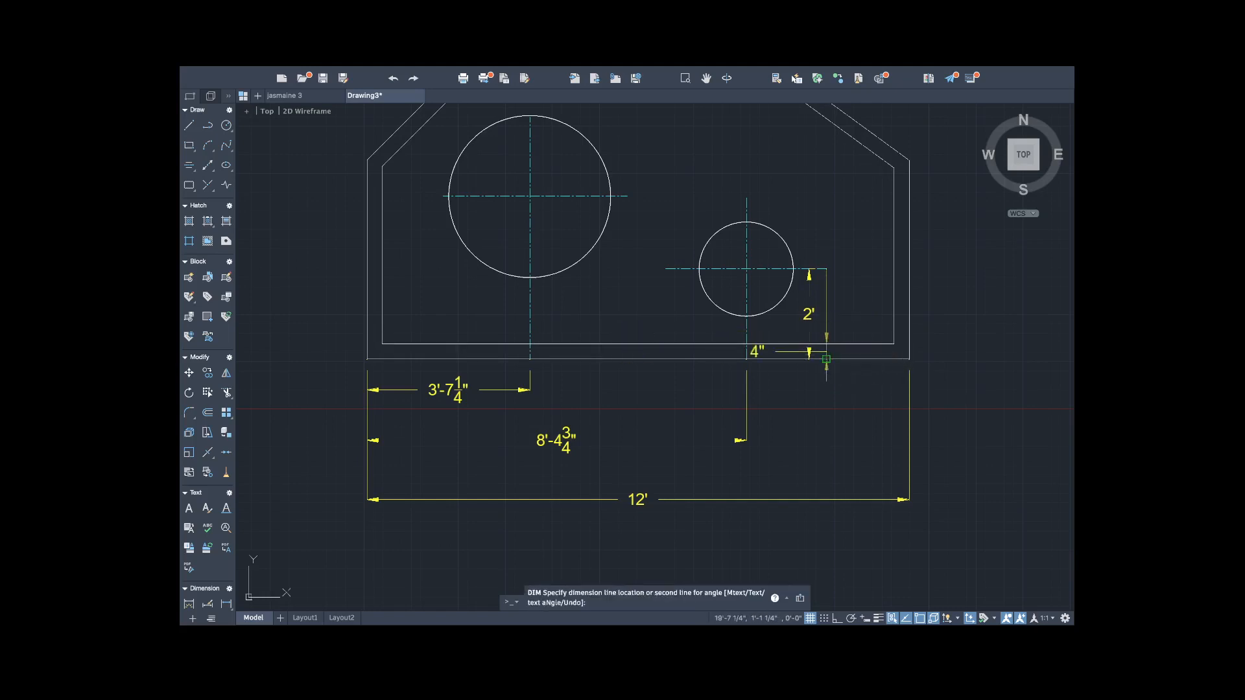
{"action": "left_click", "coordinate": [861, 389]}
{"action": "key", "text": "Escape"}
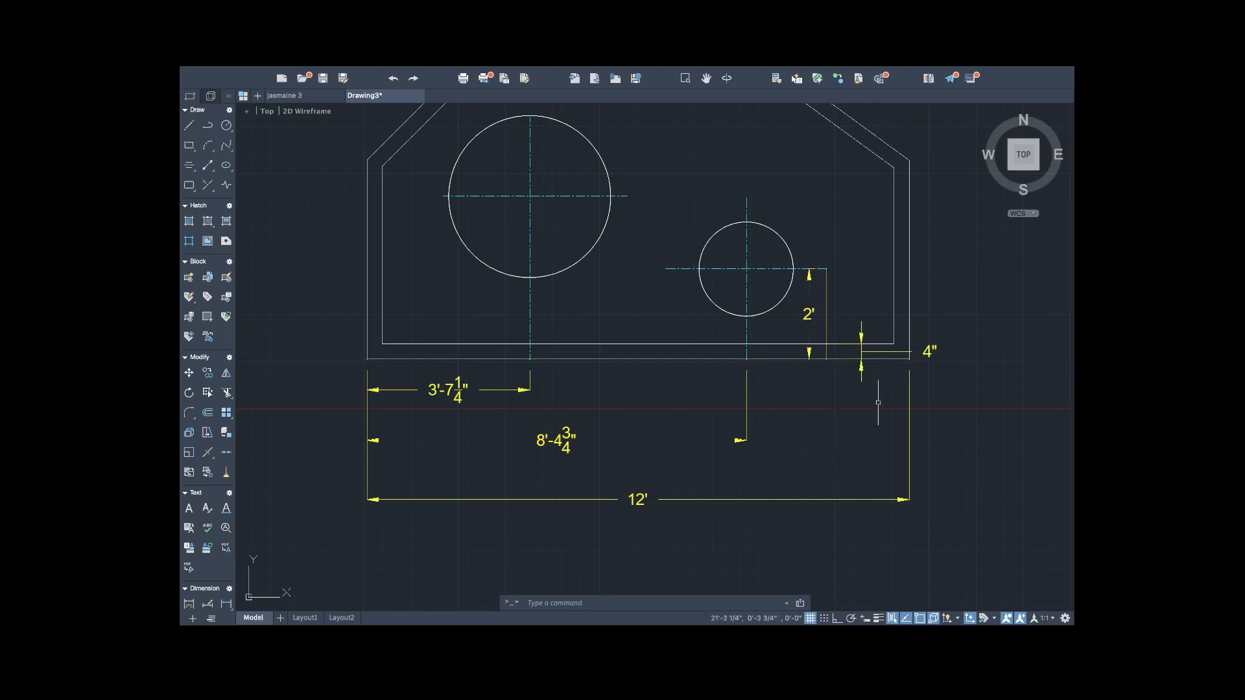
Shift the offset-gap dimension's extension origins right, off the helper line, and move its text below the outline's bottom edge.
{"action": "left_click", "coordinate": [890, 352]}
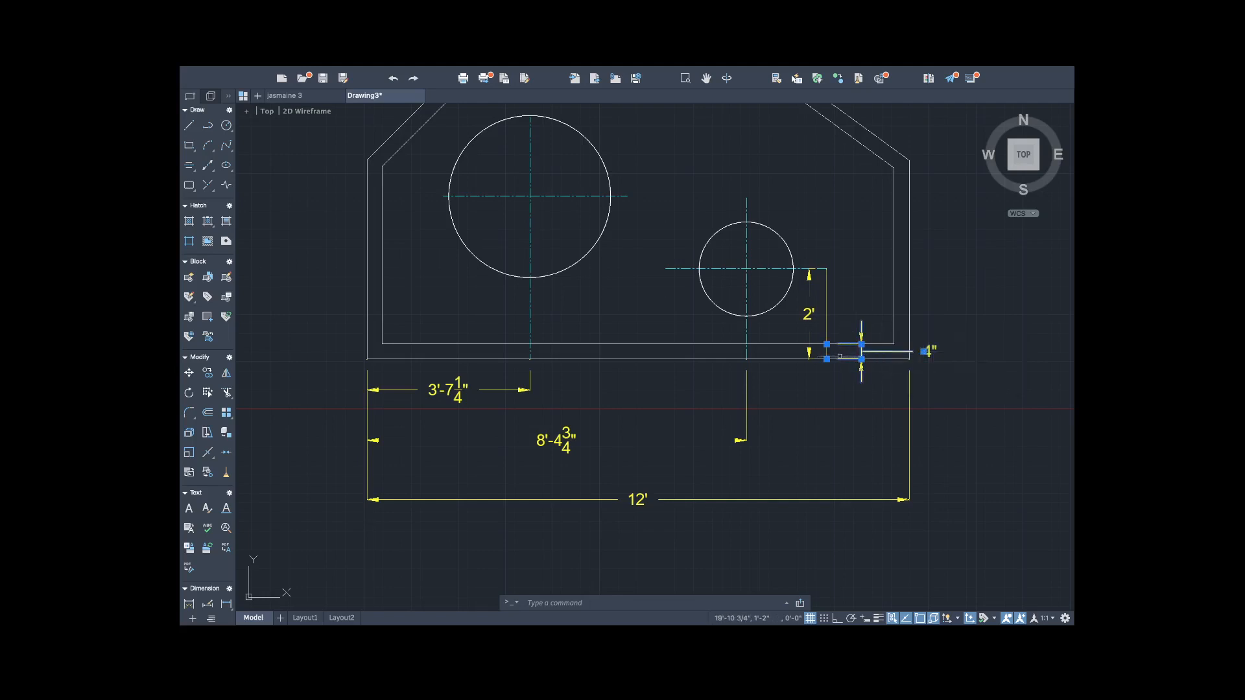
{"action": "left_click", "coordinate": [826, 358]}
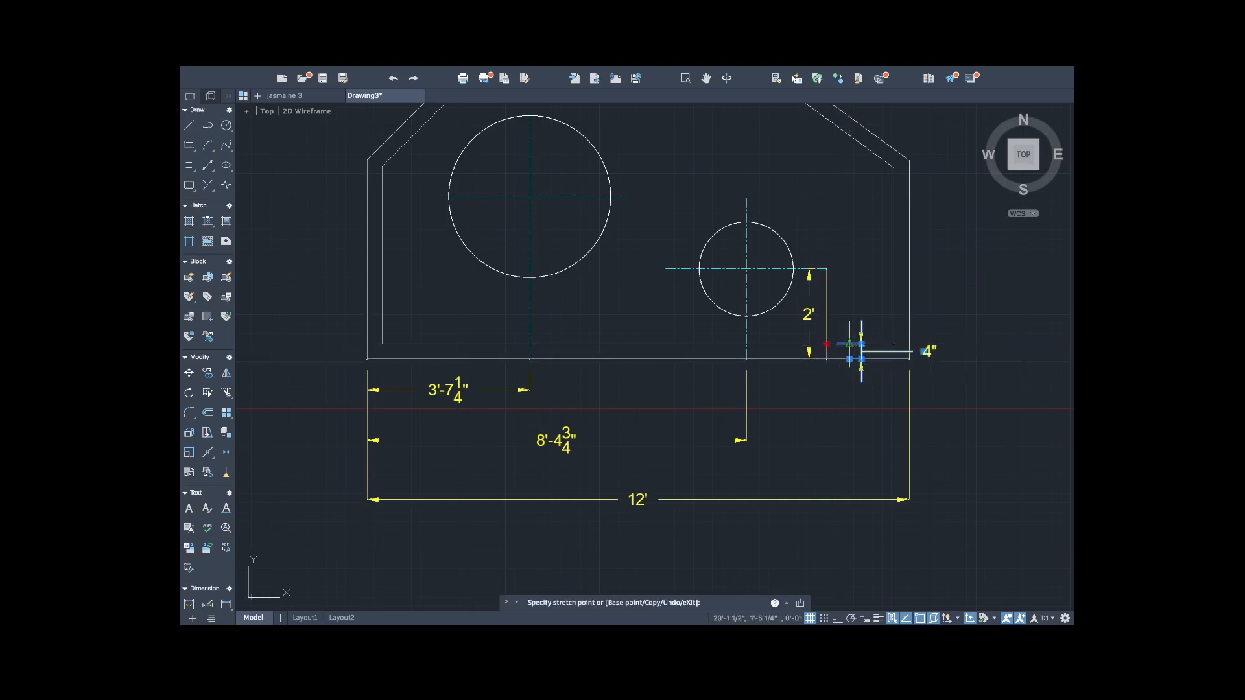
{"action": "key", "text": "Escape"}
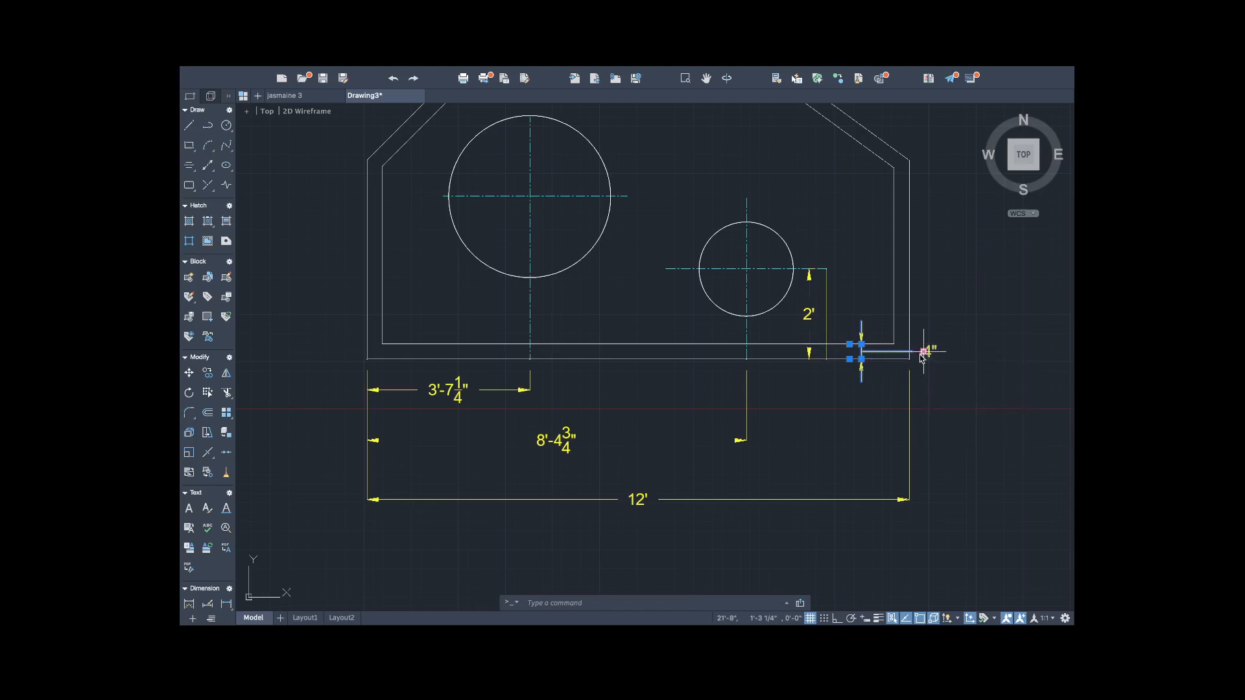
{"action": "left_click", "coordinate": [923, 352]}
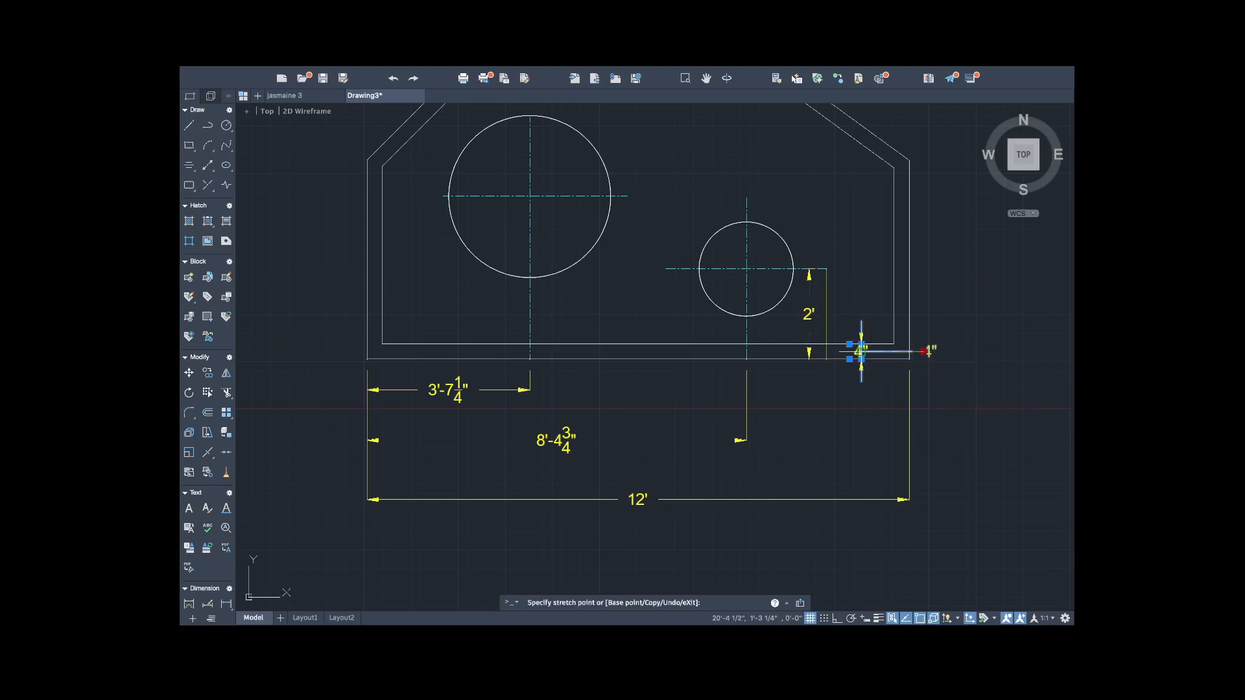
{"action": "left_click", "coordinate": [860, 391]}
{"action": "mouse_move", "coordinate": [861, 392]}
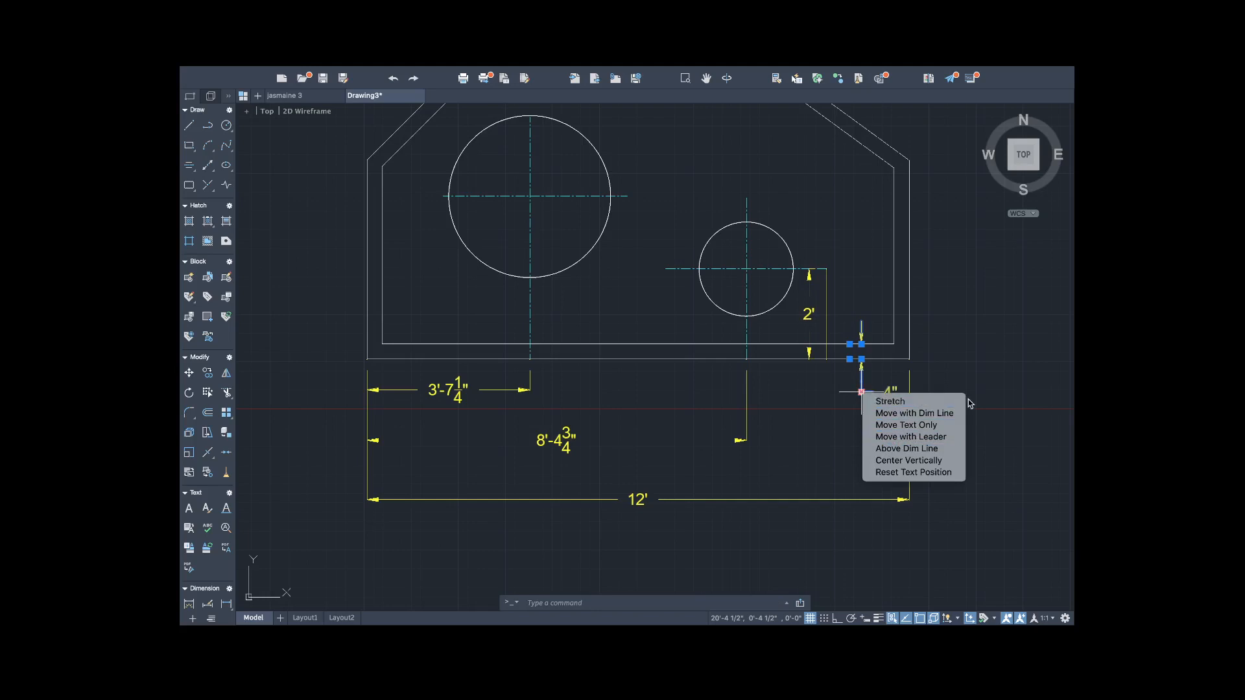
{"action": "key", "text": "Escape"}
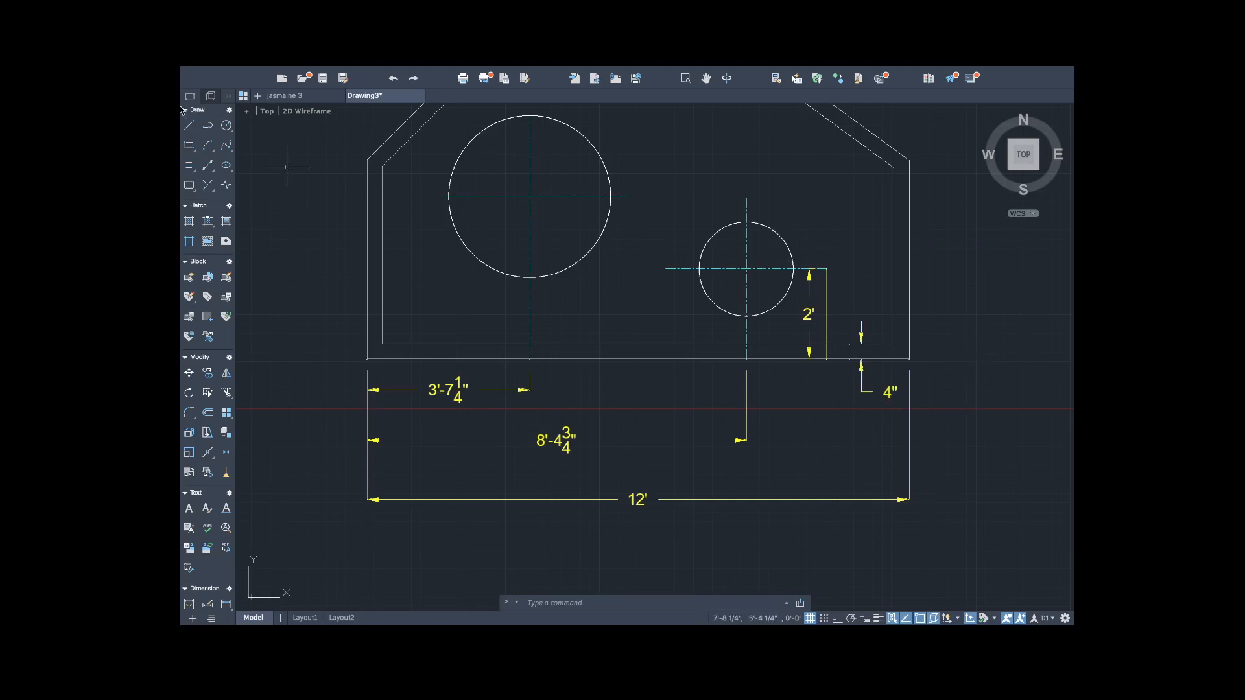
Dimension the outline's right vertical side from its upper corner to the bottom-right corner, placing the dimension outside to the right.
{"action": "scroll", "coordinate": [835, 160], "scroll_direction": "down", "scroll_amount": 3}
{"action": "scroll", "coordinate": [835, 160], "scroll_direction": "down", "scroll_amount": 3}
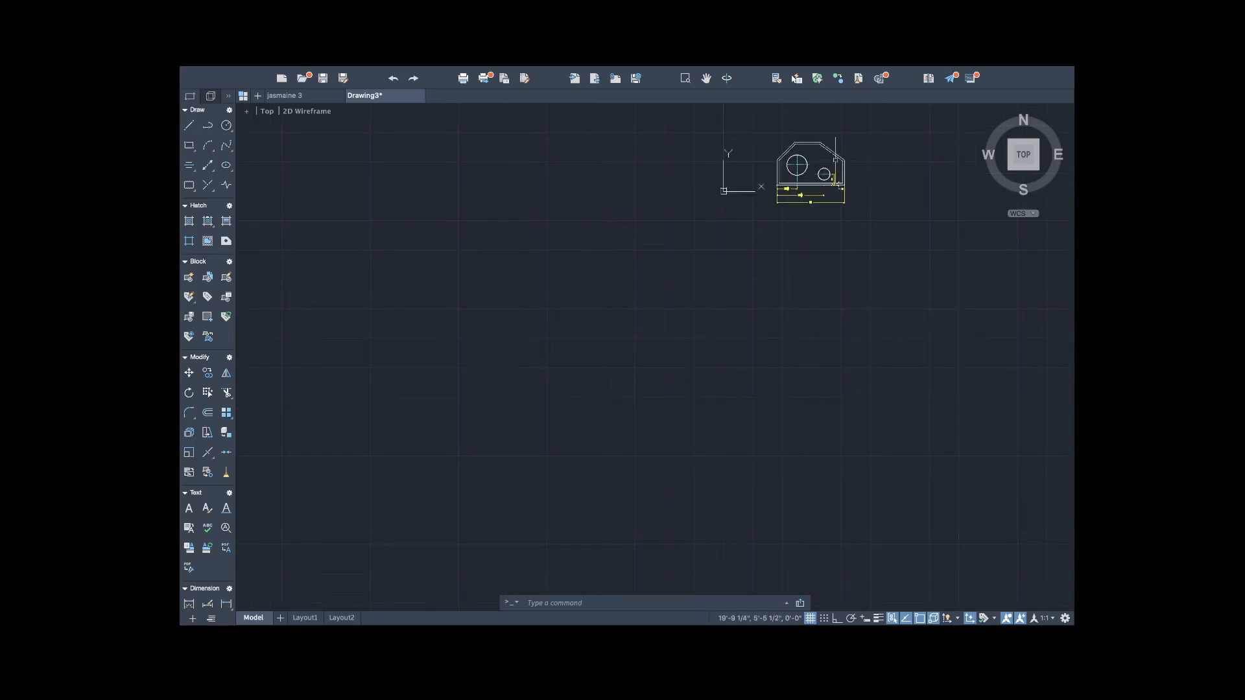
{"action": "scroll", "coordinate": [833, 156], "scroll_direction": "up", "scroll_amount": 6}
{"action": "scroll", "coordinate": [862, 343], "scroll_direction": "down", "scroll_amount": 3}
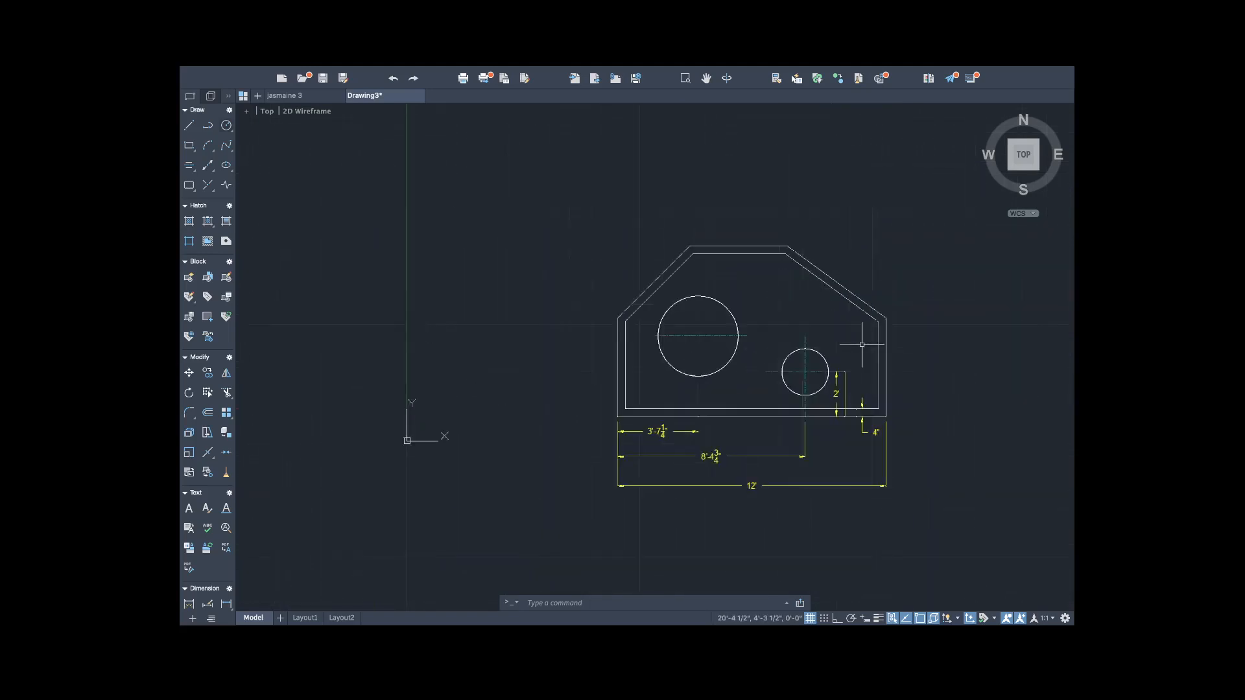
{"action": "scroll", "coordinate": [853, 382], "scroll_direction": "up", "scroll_amount": 3}
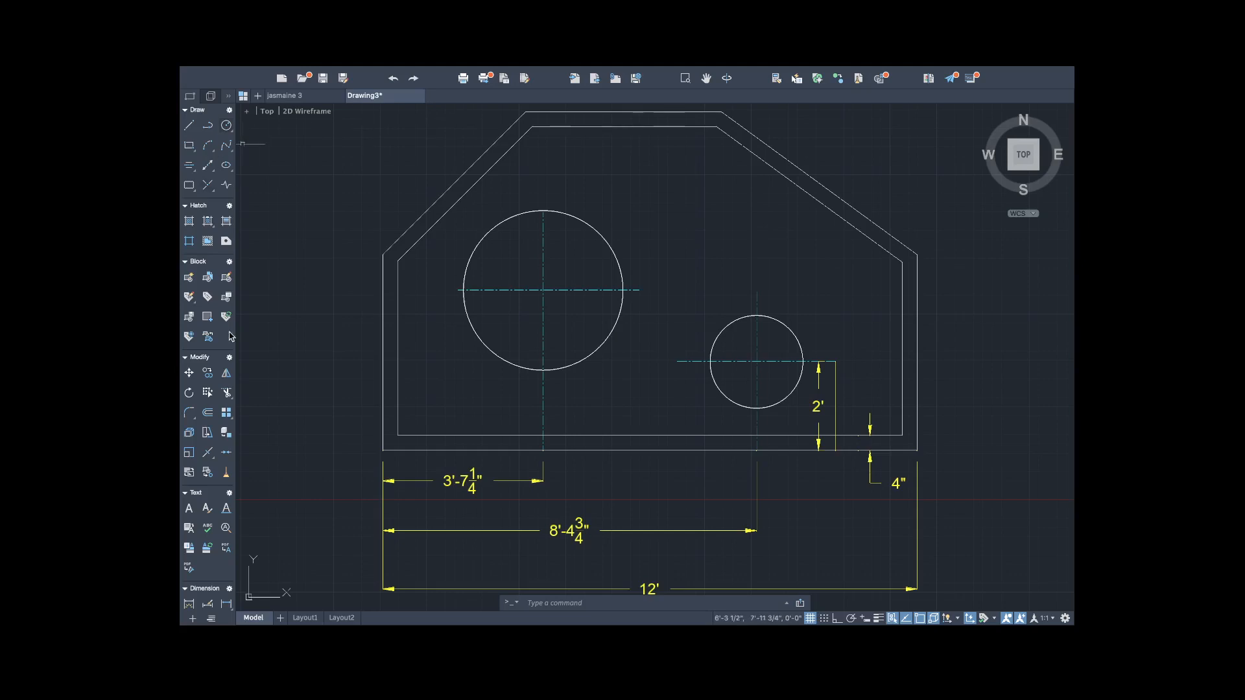
{"action": "left_click", "coordinate": [207, 603]}
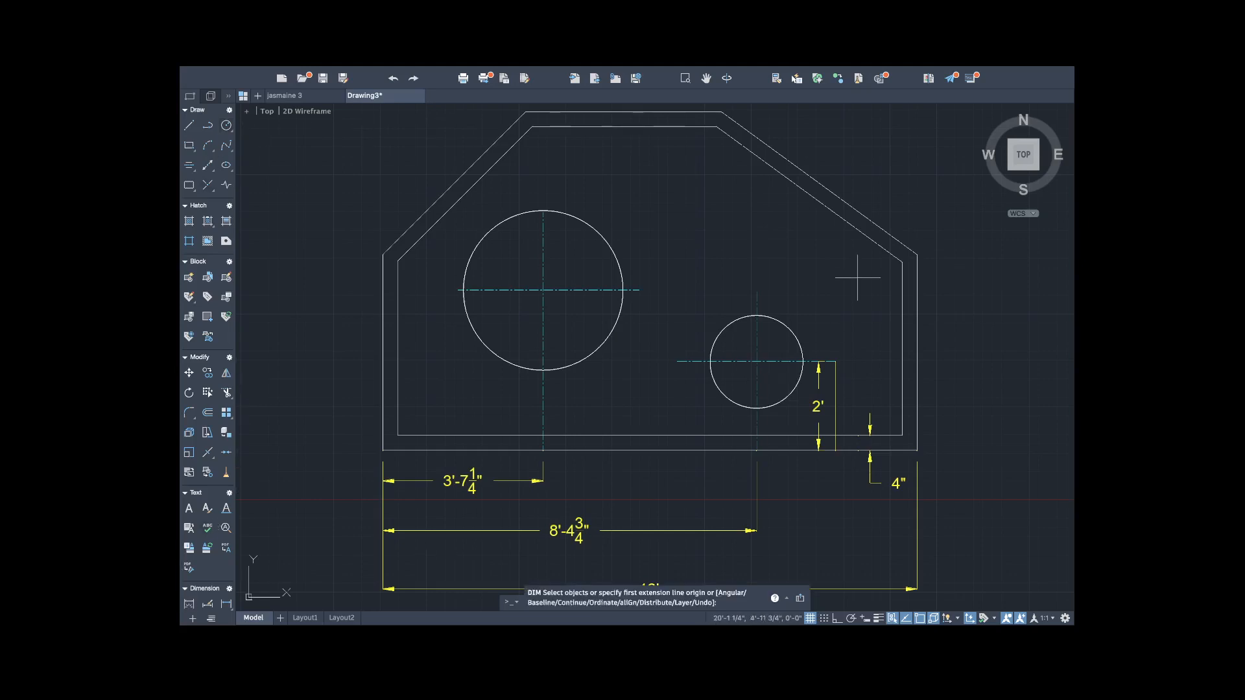
{"action": "left_click", "coordinate": [917, 255]}
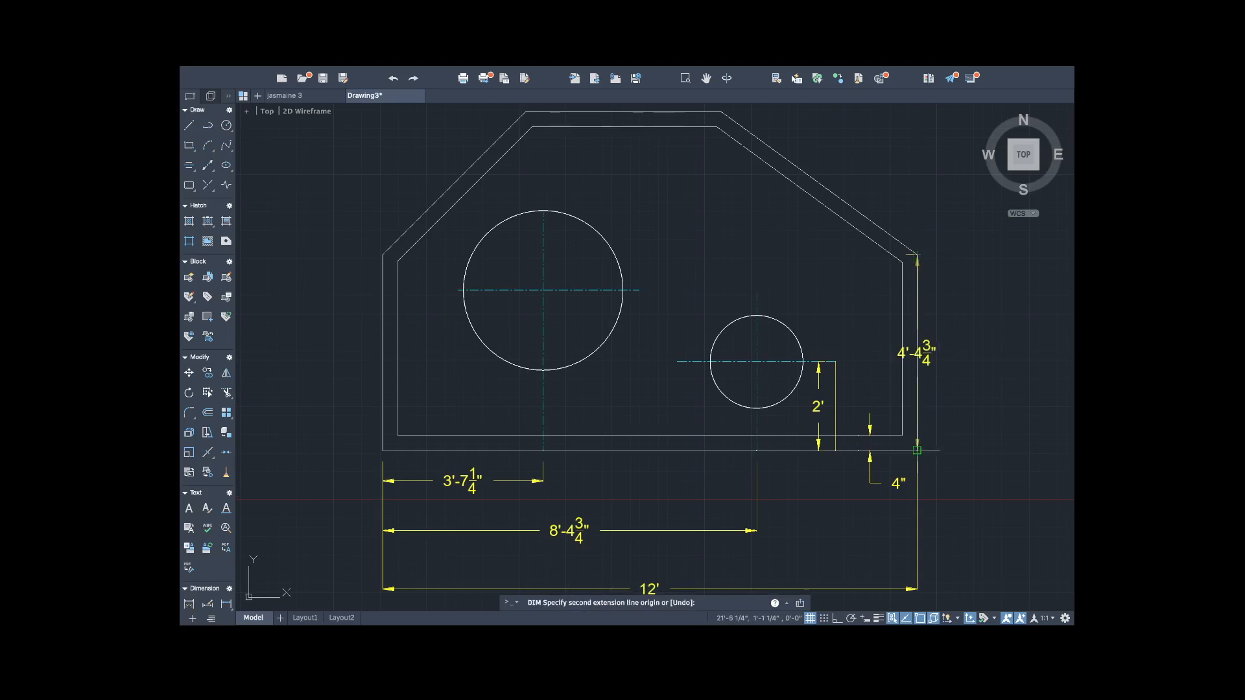
{"action": "left_click", "coordinate": [916, 449]}
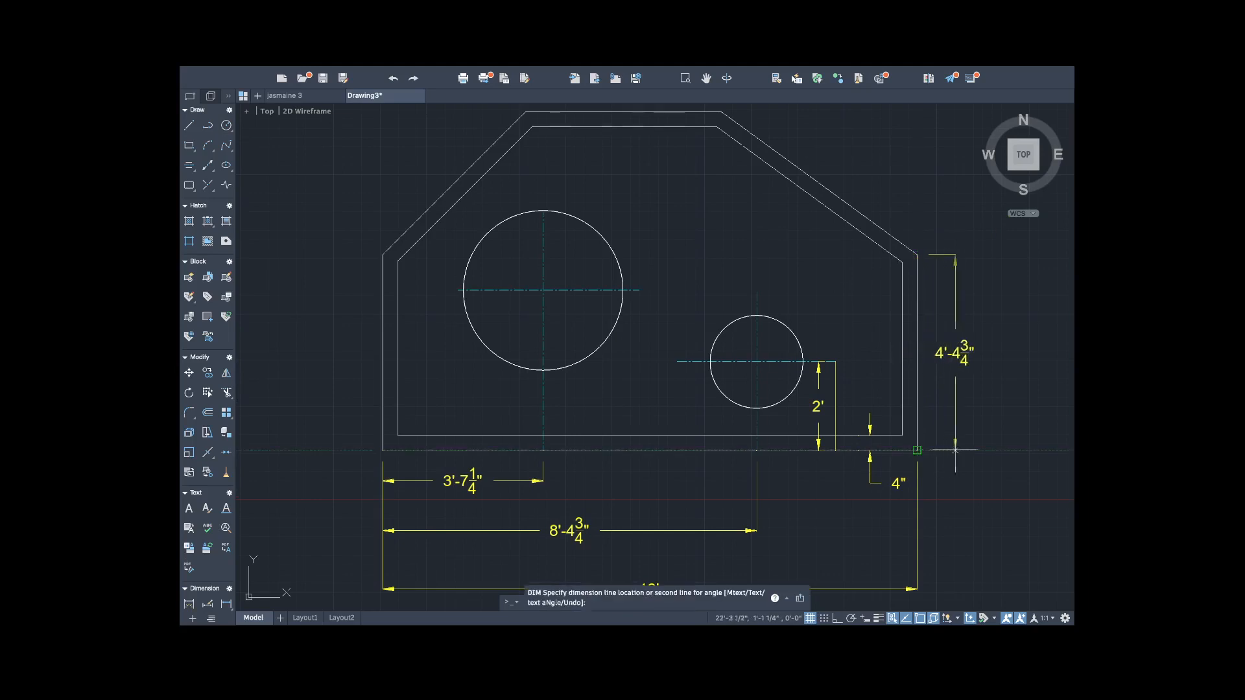
{"action": "left_click", "coordinate": [994, 449]}
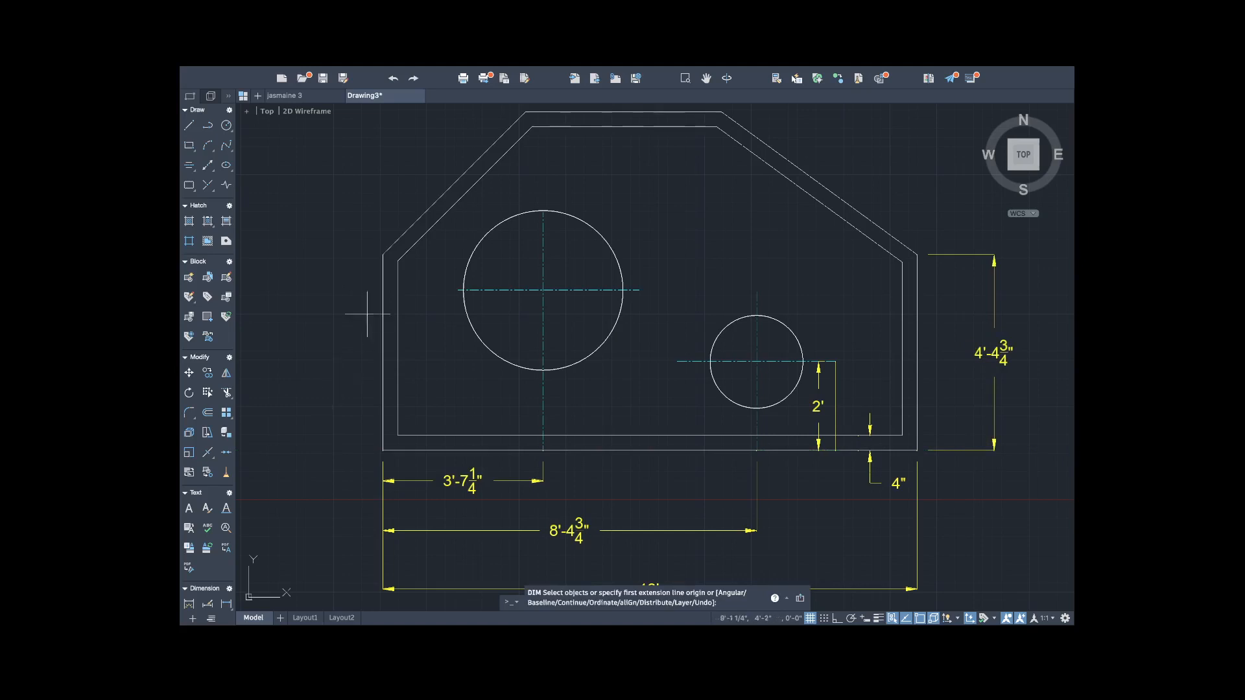
Dimension the outline's left vertical side from its upper corner to the bottom-left corner, placing the dimension outside to the left.
{"action": "left_click", "coordinate": [382, 254]}
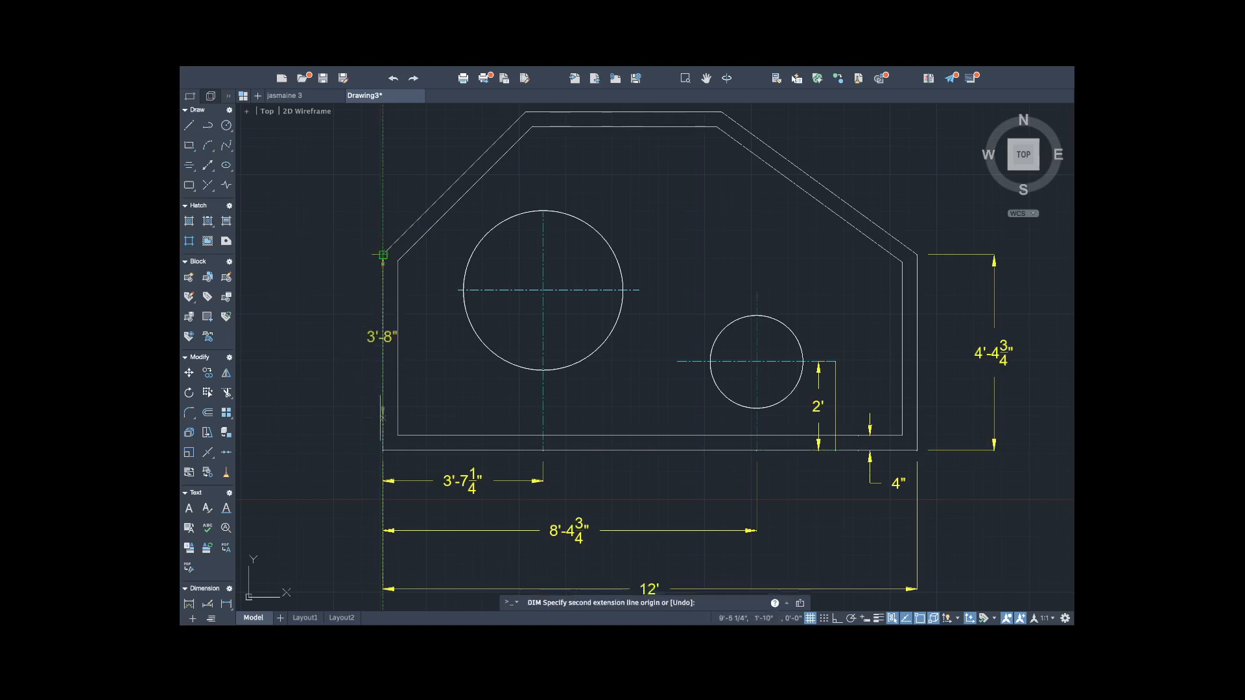
{"action": "left_click", "coordinate": [383, 450]}
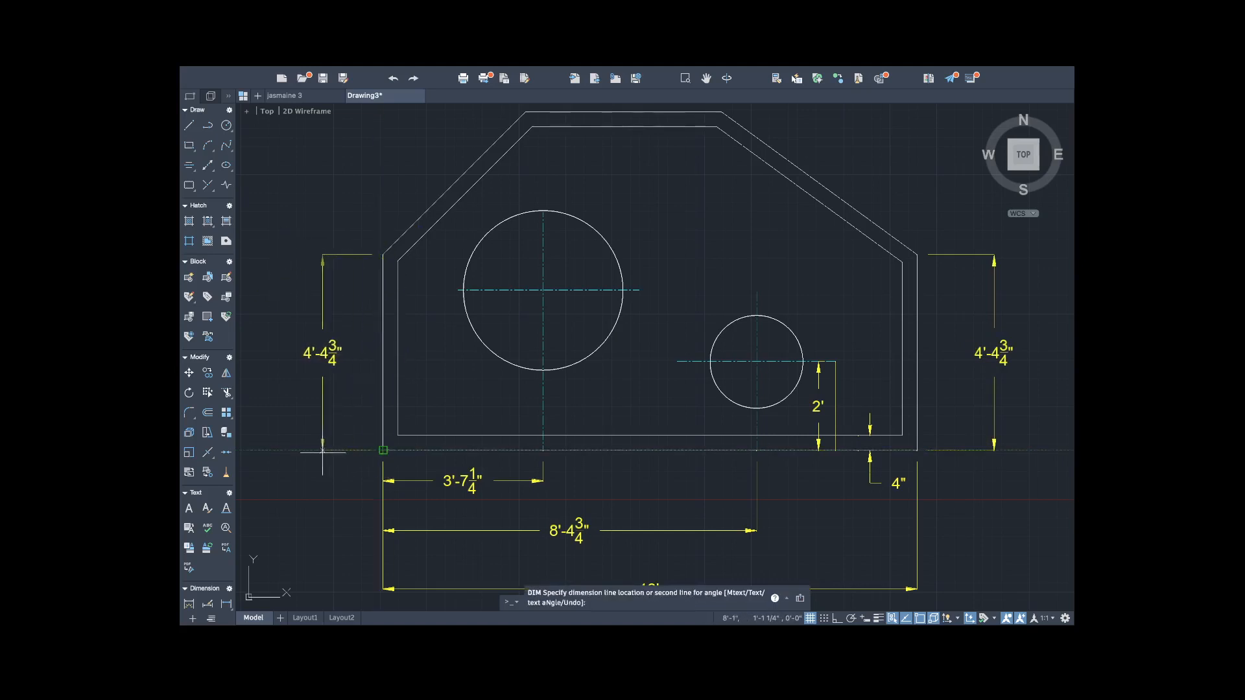
{"action": "left_click", "coordinate": [316, 454]}
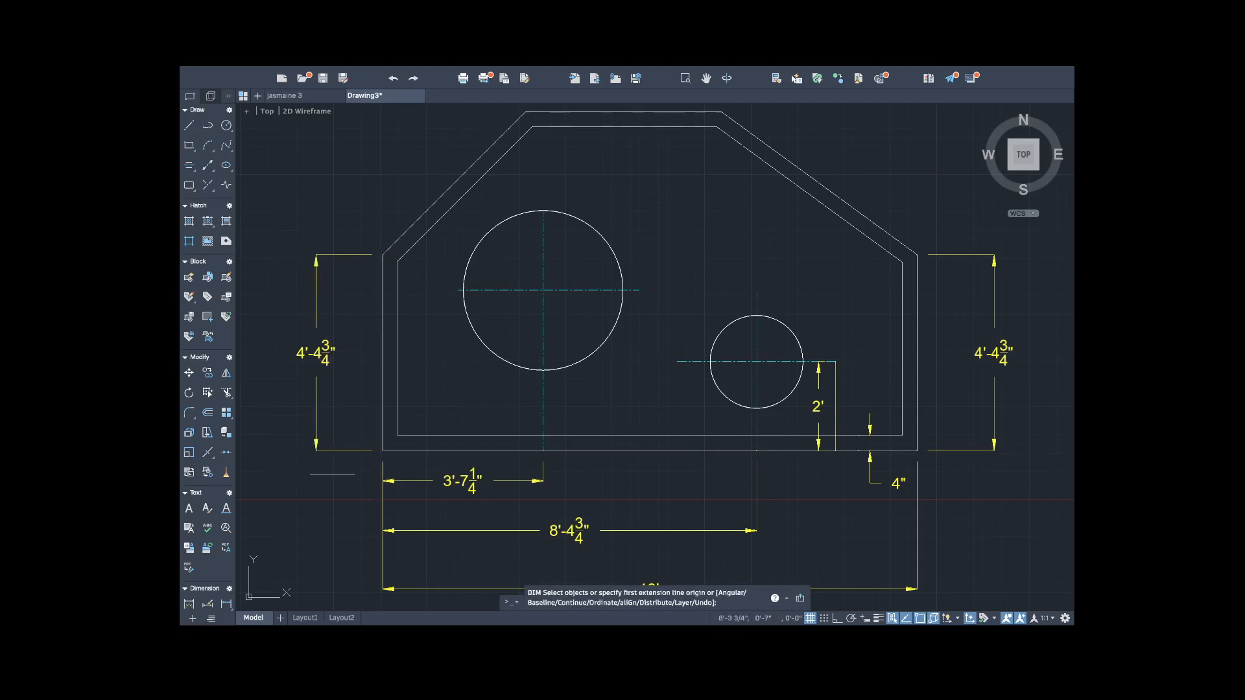
Draw a vertical helper line from the upper end of the outline's left side up past the level of the top edge.
{"action": "scroll", "coordinate": [310, 273], "scroll_direction": "down", "scroll_amount": 5}
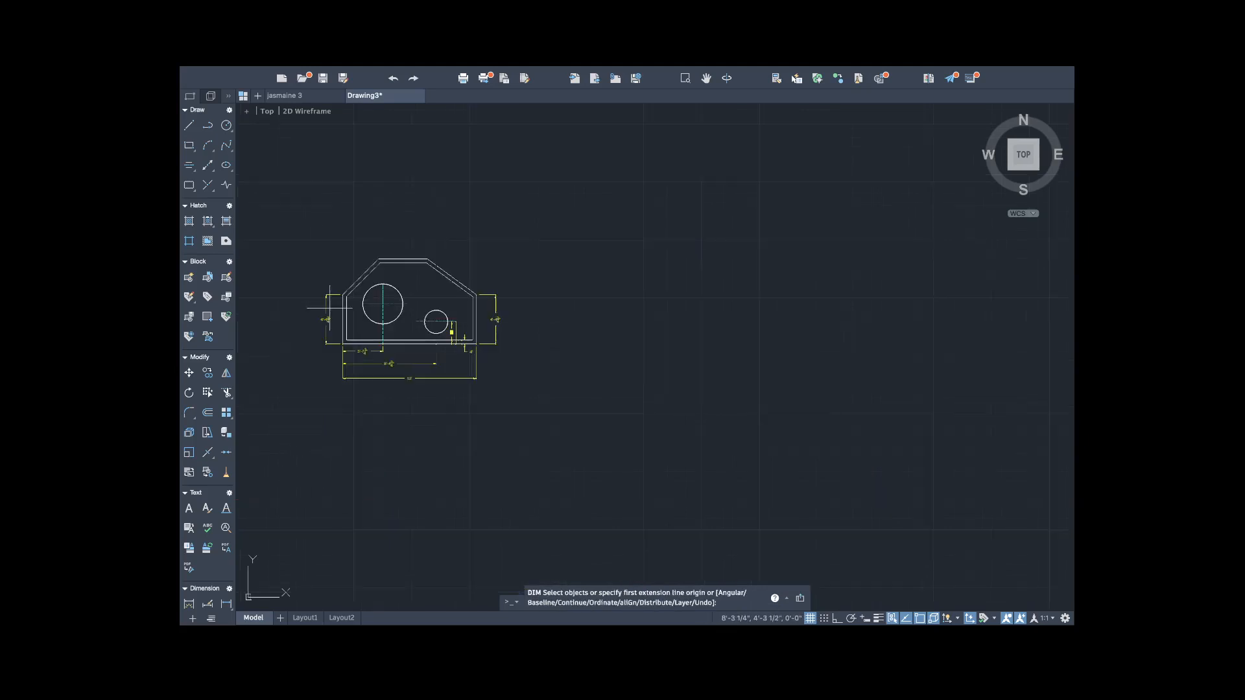
{"action": "scroll", "coordinate": [344, 285], "scroll_direction": "up", "scroll_amount": 5}
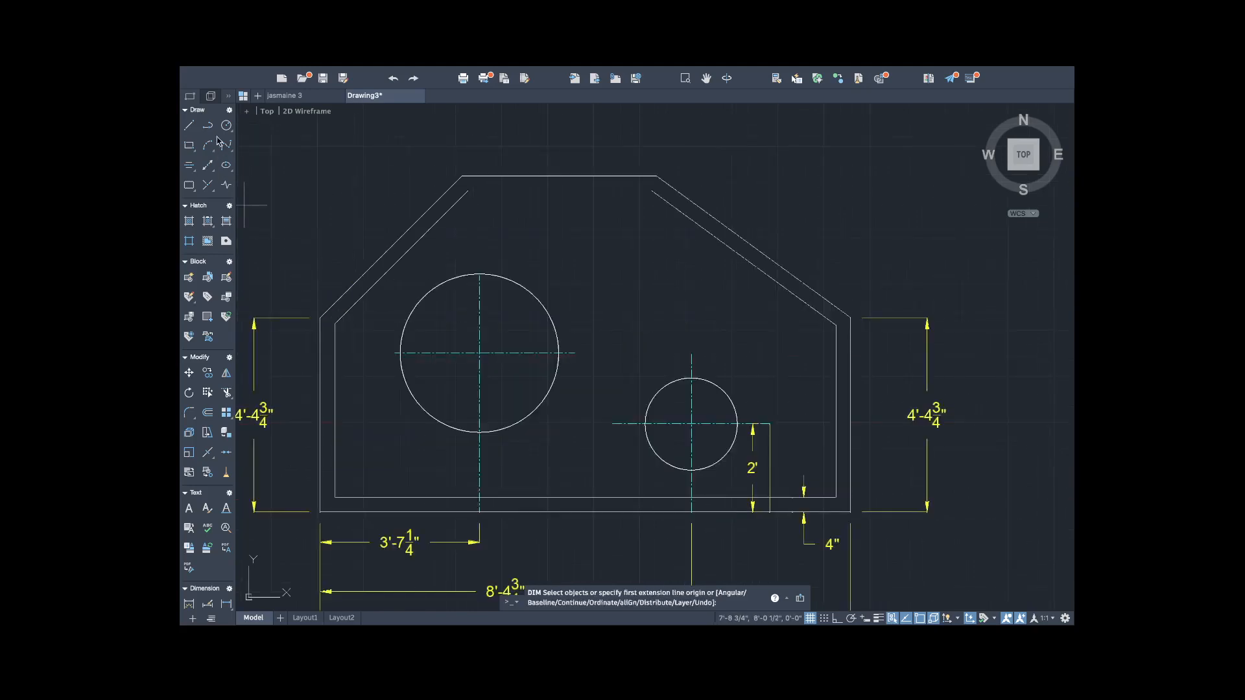
{"action": "left_click", "coordinate": [191, 128]}
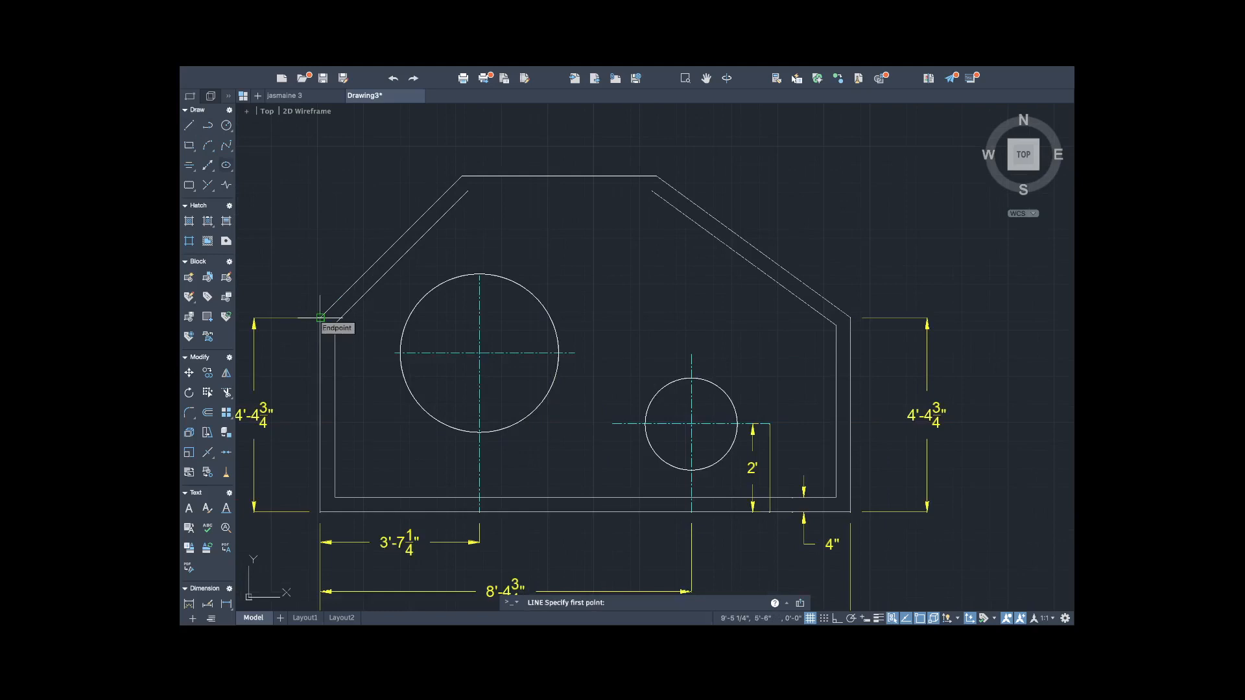
{"action": "left_click", "coordinate": [320, 317]}
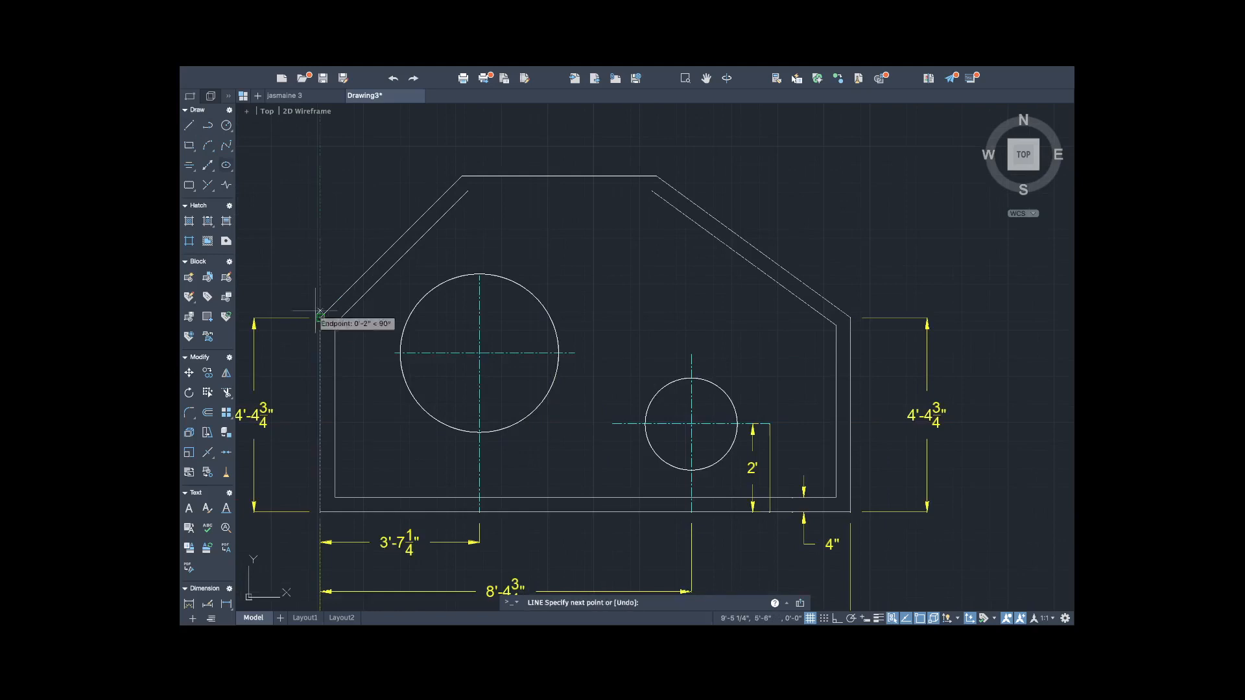
{"action": "left_click", "coordinate": [324, 157]}
{"action": "key", "text": "Escape"}
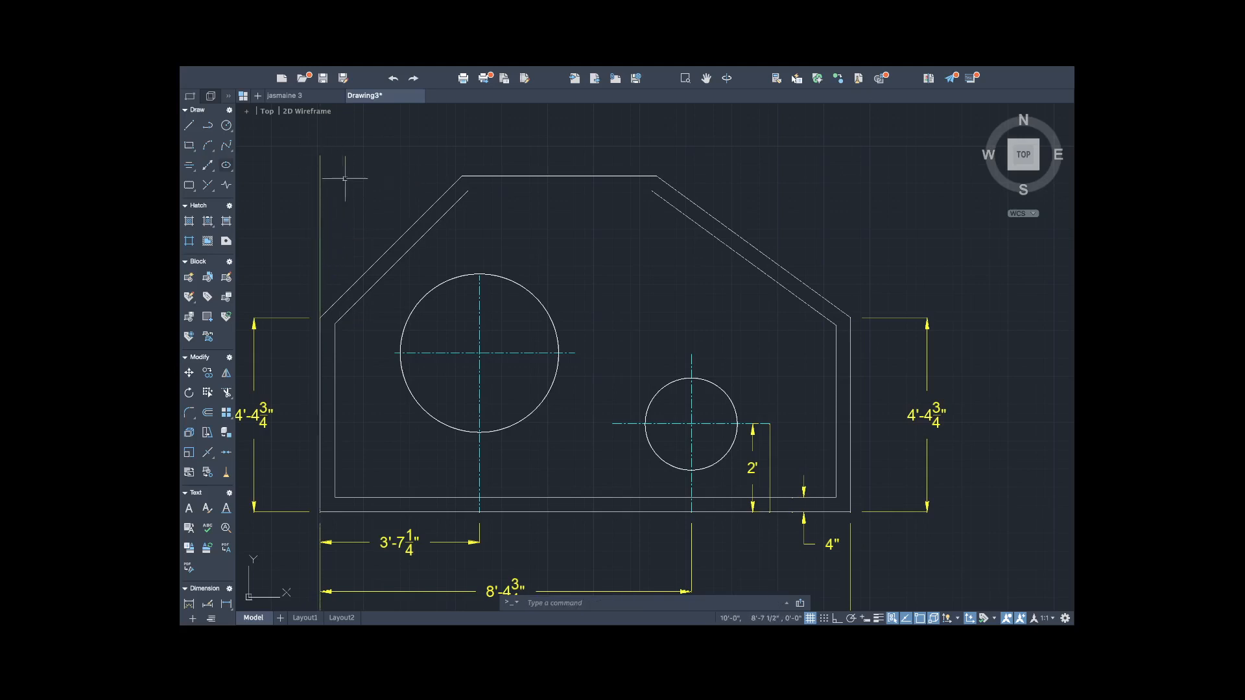
Draw a horizontal helper line from the left end of the outline's top edge leftward, crossing the vertical helper line.
{"action": "left_click", "coordinate": [190, 127]}
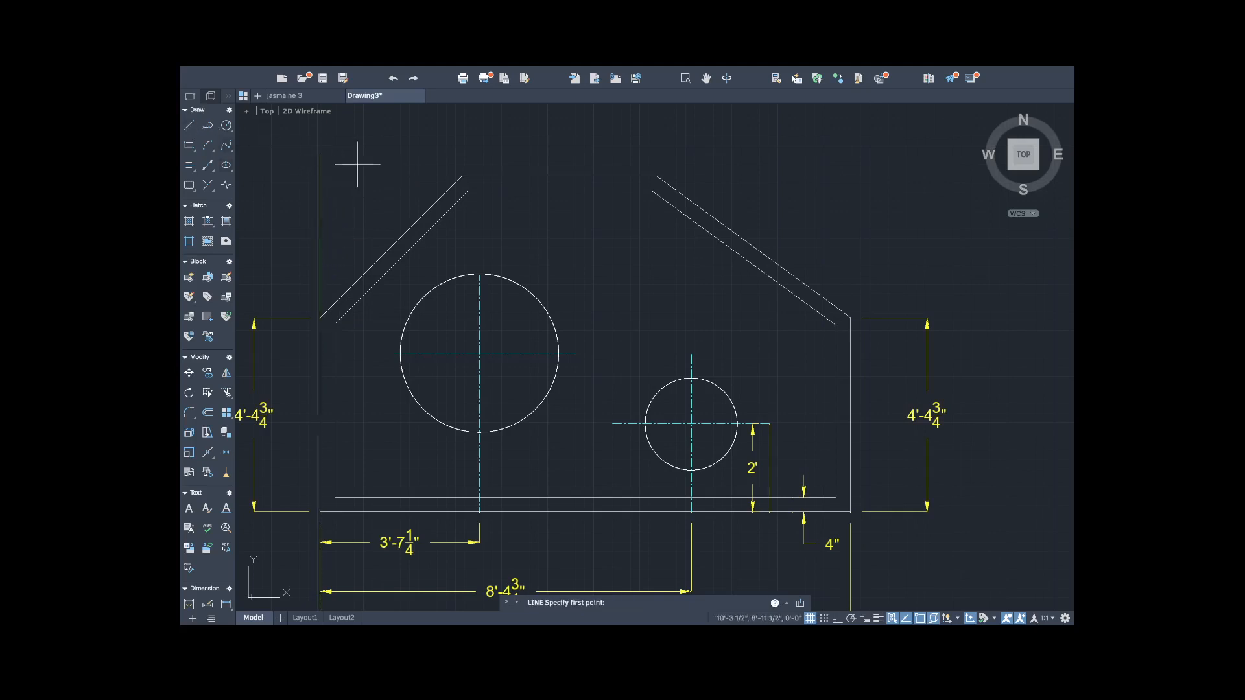
{"action": "left_click", "coordinate": [461, 175]}
{"action": "left_click", "coordinate": [282, 175]}
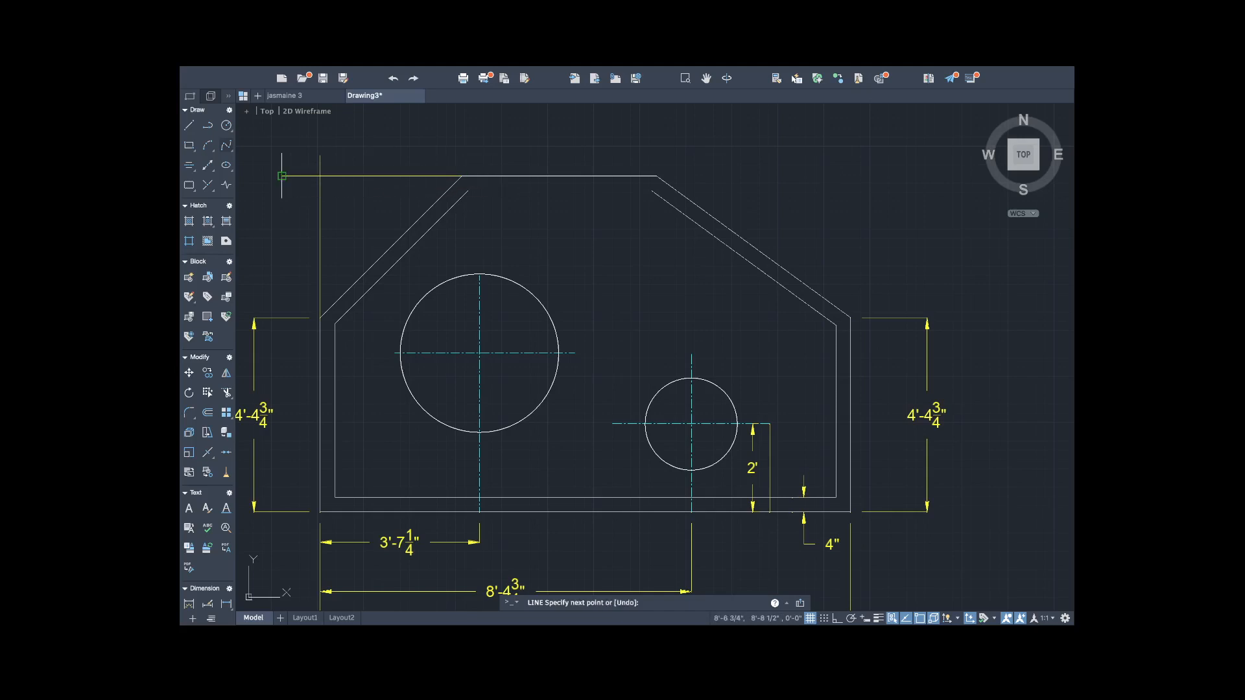
{"action": "key", "text": "Escape"}
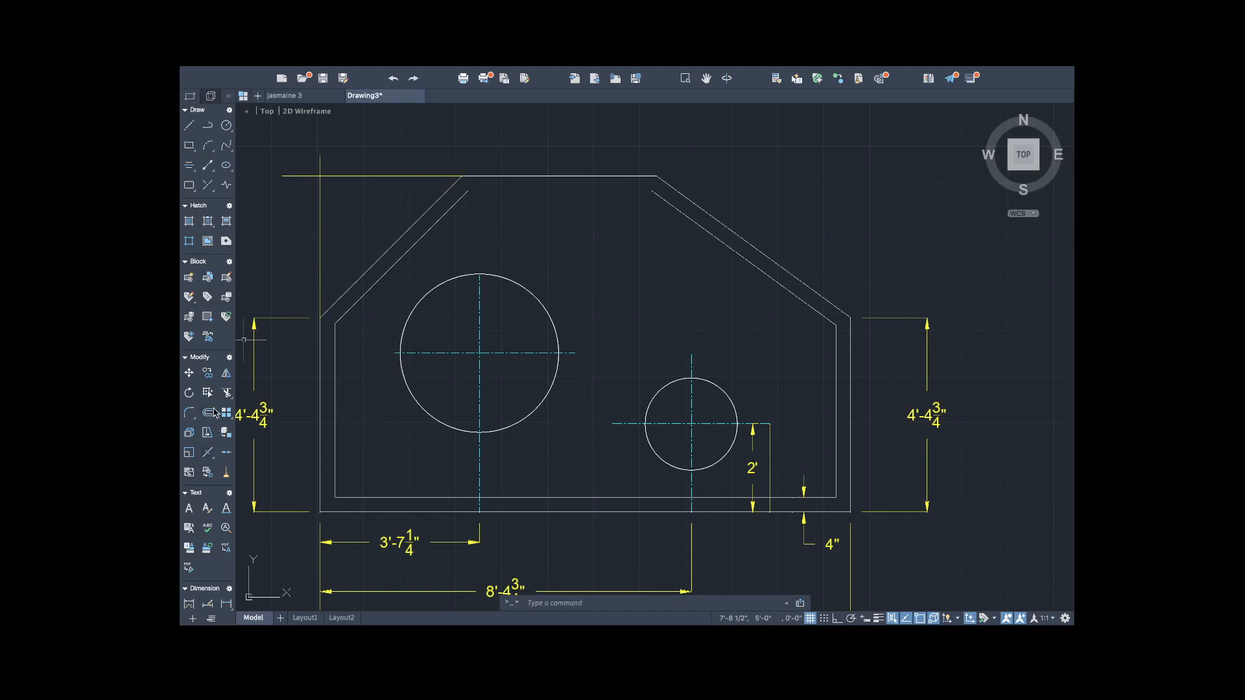
Trim the overhanging ends of the two helper lines beyond their intersection outside the outline's upper-left corner.
{"action": "left_click", "coordinate": [226, 392]}
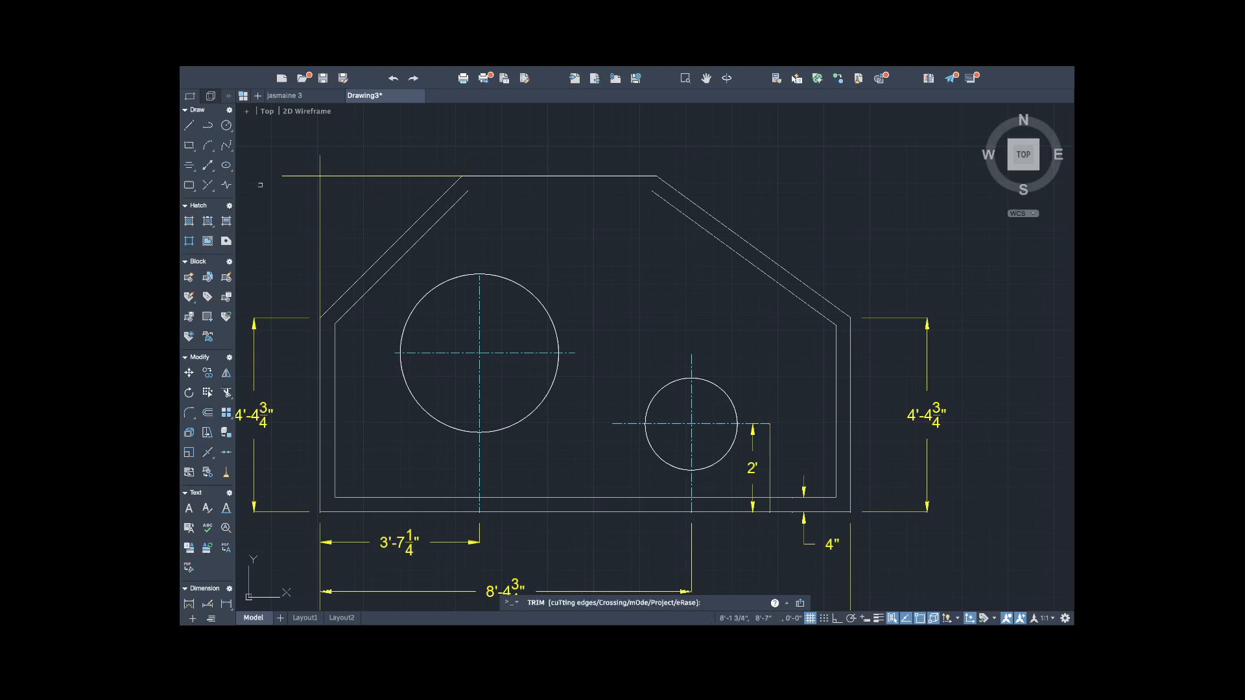
{"action": "left_click", "coordinate": [299, 176]}
{"action": "key", "text": "Escape"}
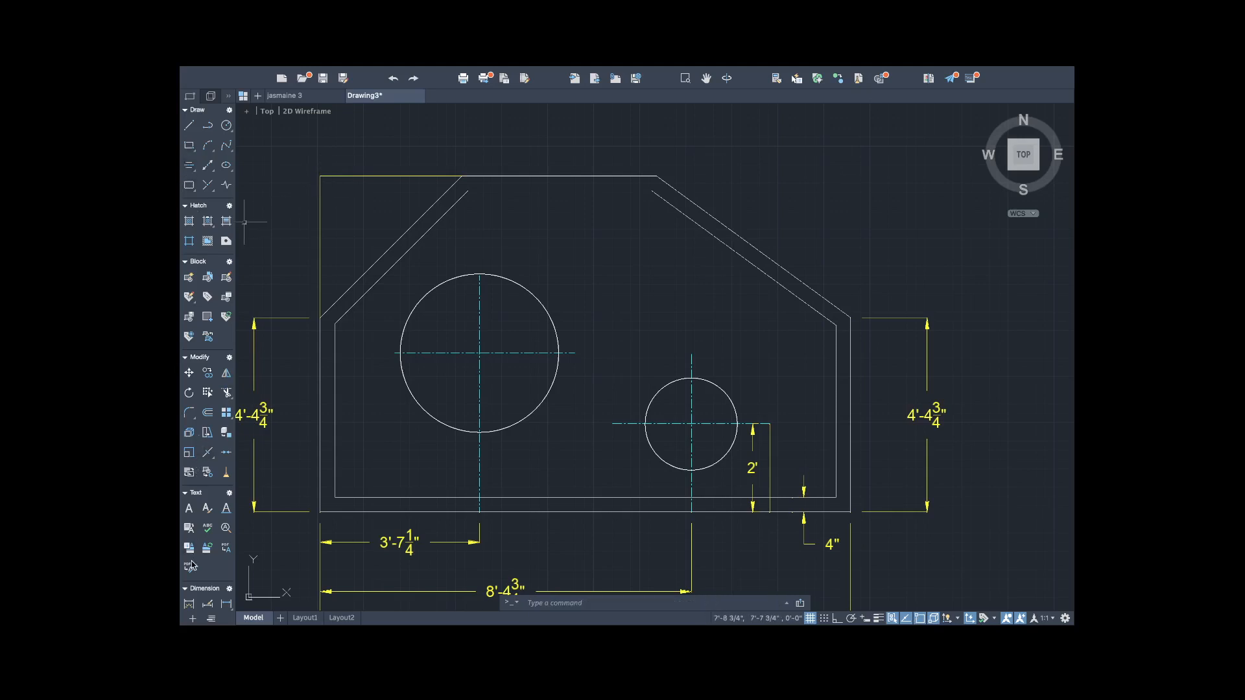
Dimension the vertical distance from the helper lines' corner to the left side's upper end, aligned with the existing left-side dimension.
{"action": "left_click", "coordinate": [187, 604]}
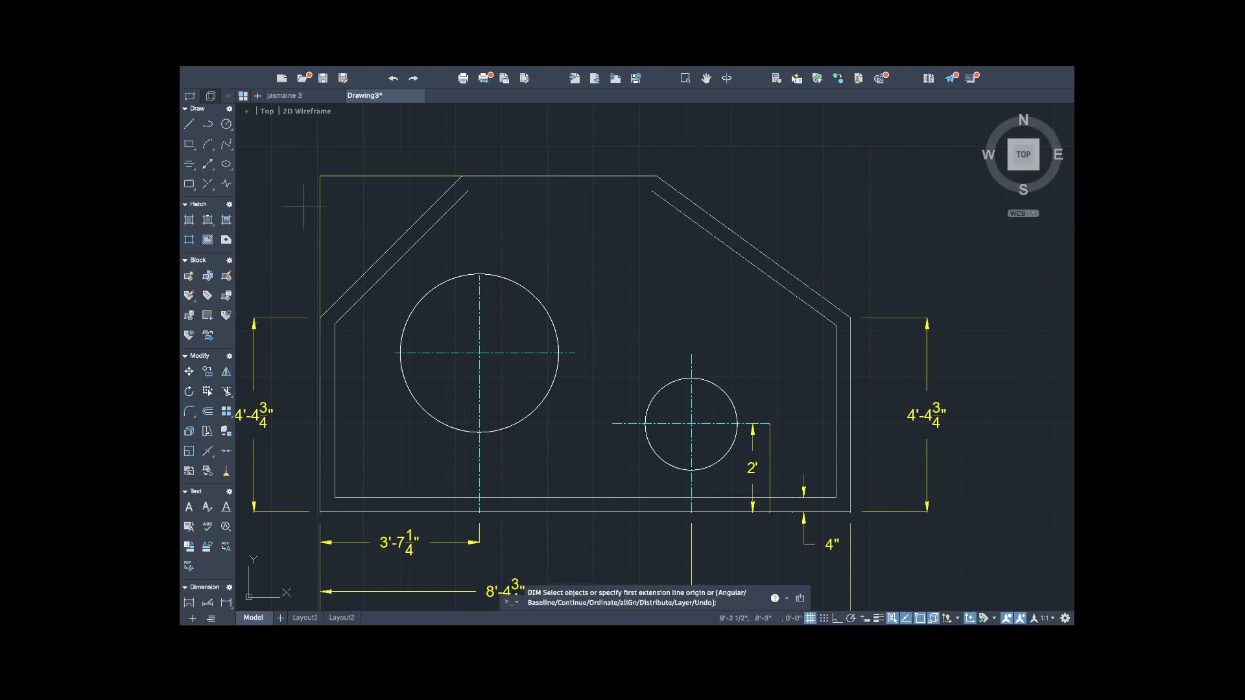
{"action": "left_click", "coordinate": [320, 176]}
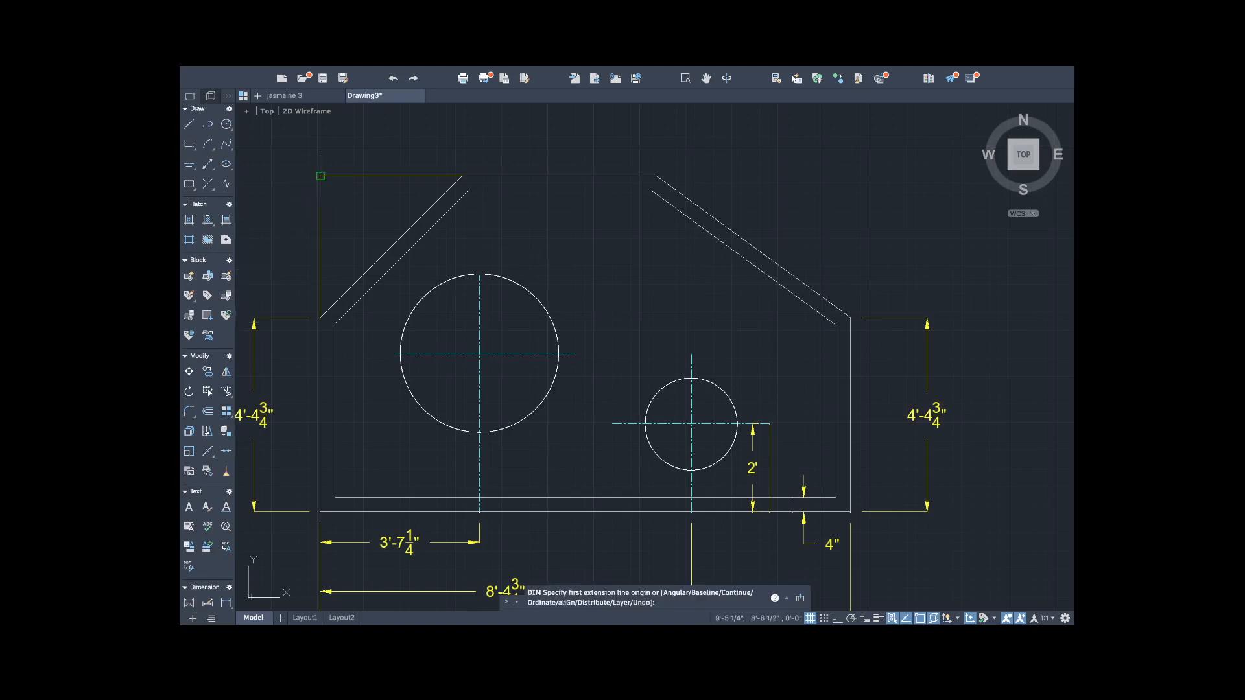
{"action": "left_click", "coordinate": [320, 318]}
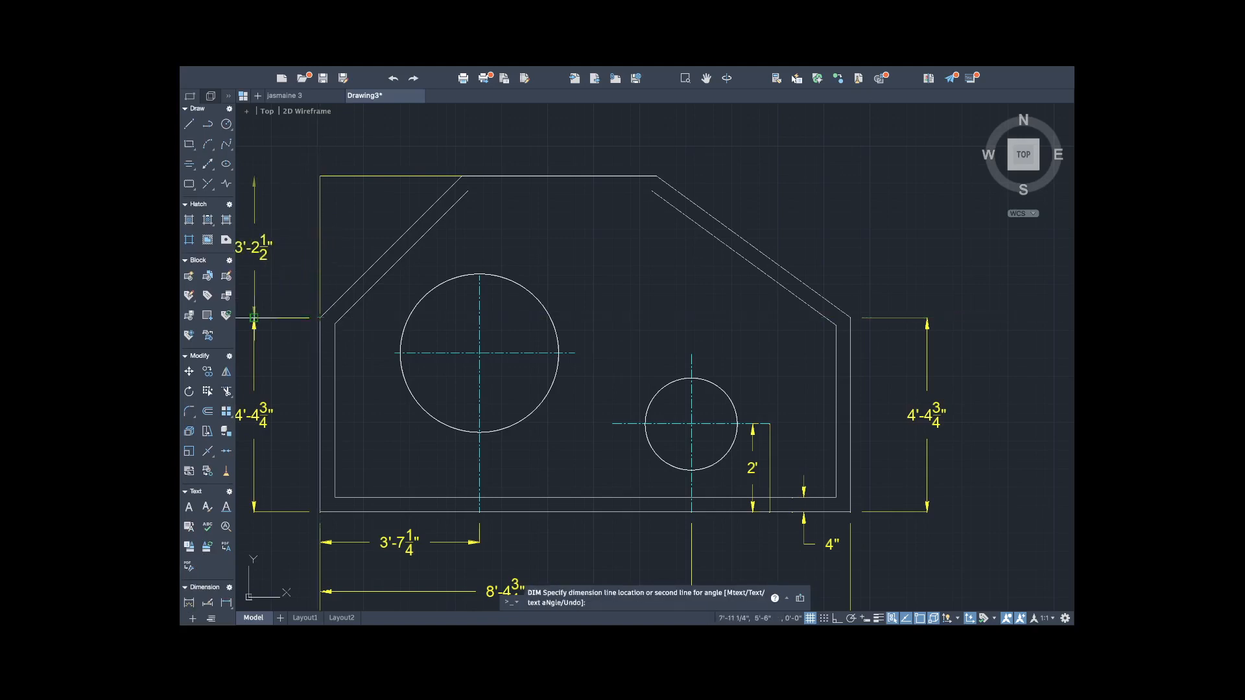
{"action": "left_click", "coordinate": [254, 318]}
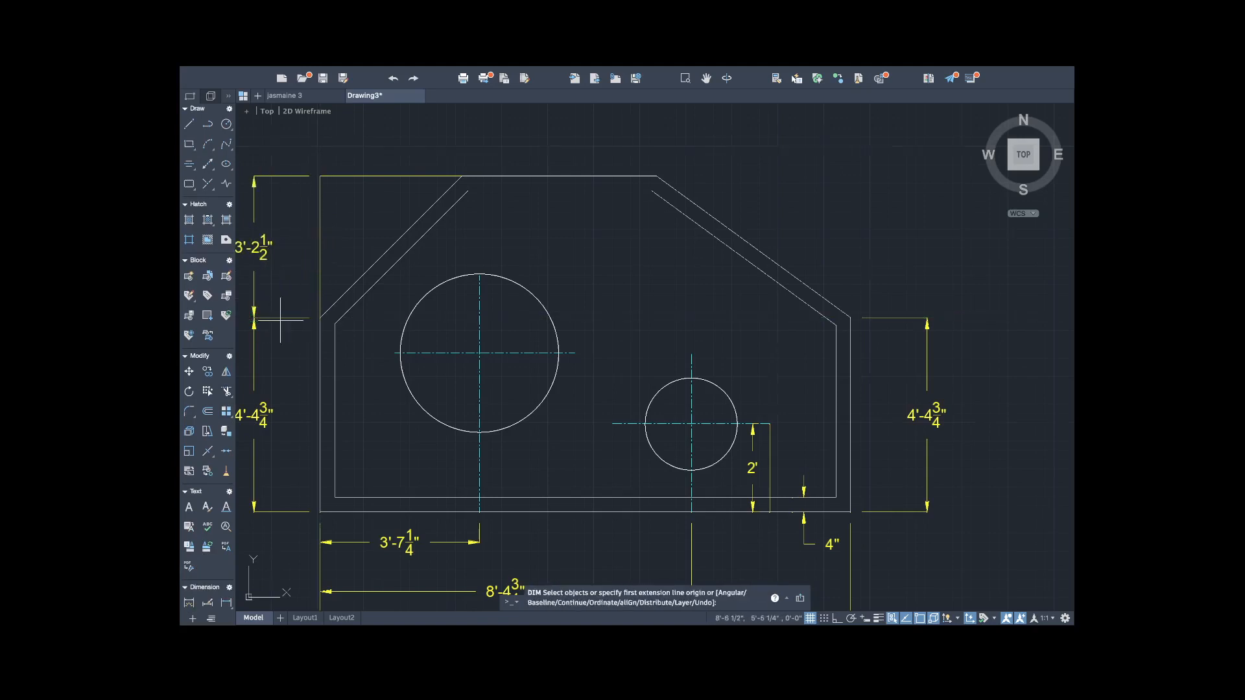
Dimension the horizontal distance from the left helper corner to the left end of the top edge, placing it above the outline.
{"action": "scroll", "coordinate": [280, 319], "scroll_direction": "down", "scroll_amount": 4}
{"action": "scroll", "coordinate": [280, 336], "scroll_direction": "up", "scroll_amount": 5}
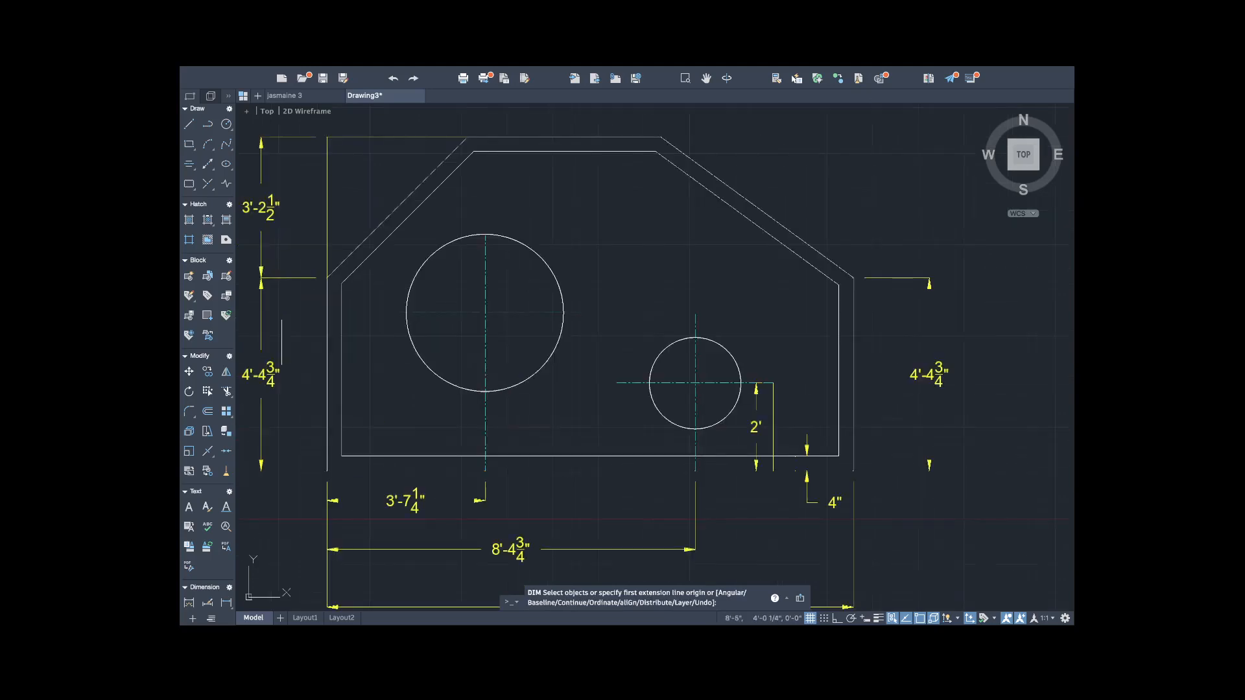
{"action": "scroll", "coordinate": [280, 337], "scroll_direction": "down", "scroll_amount": 5}
{"action": "scroll", "coordinate": [280, 336], "scroll_direction": "up", "scroll_amount": 9}
{"action": "scroll", "coordinate": [282, 336], "scroll_direction": "down", "scroll_amount": 9}
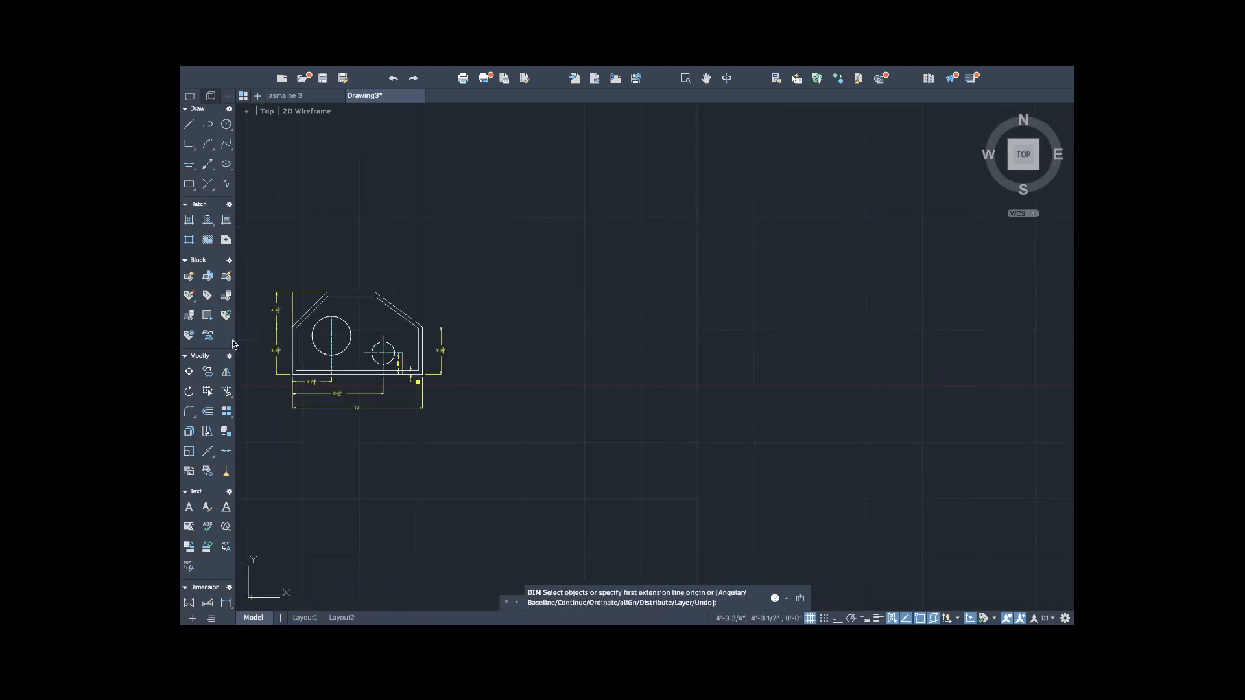
{"action": "scroll", "coordinate": [253, 329], "scroll_direction": "up", "scroll_amount": 6}
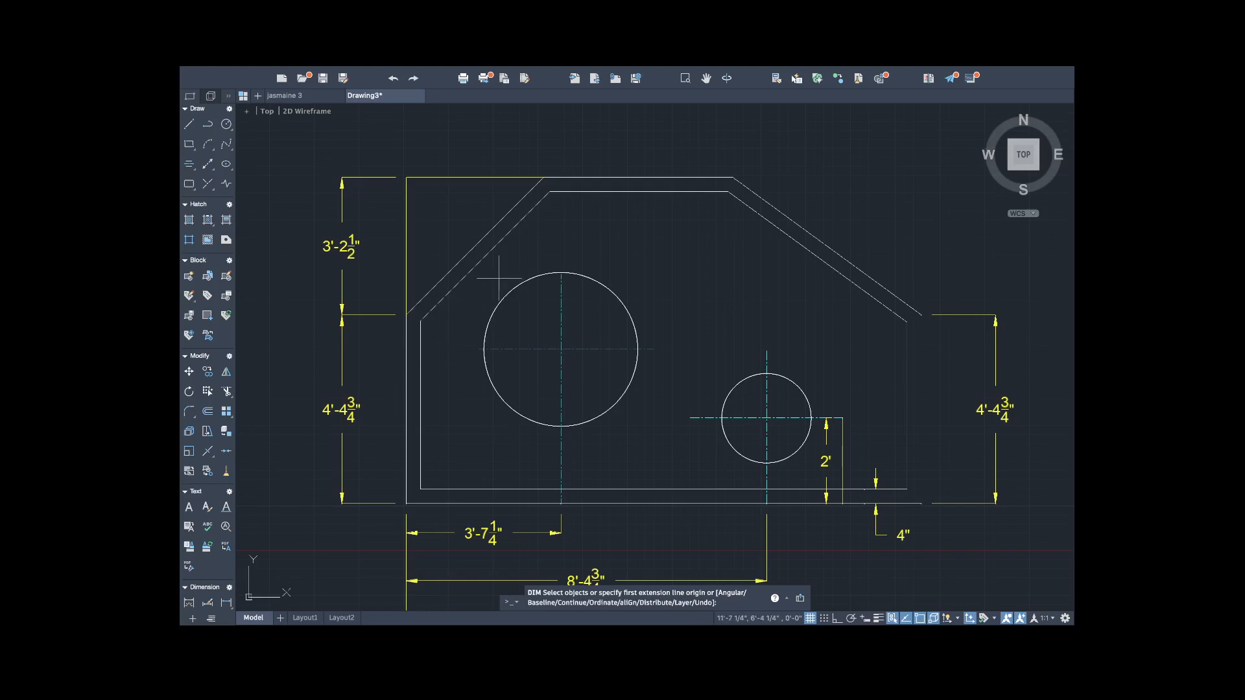
{"action": "left_click", "coordinate": [406, 176]}
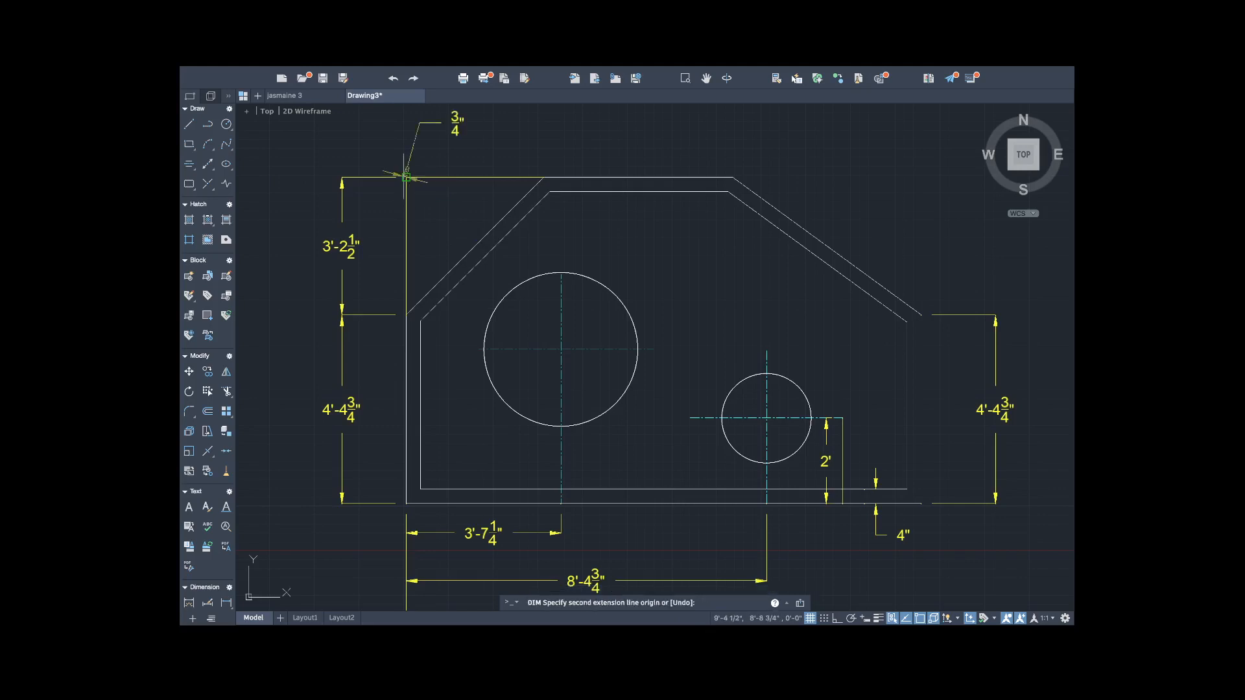
{"action": "left_click", "coordinate": [548, 177]}
{"action": "scroll", "coordinate": [546, 170], "scroll_direction": "down", "scroll_amount": 2}
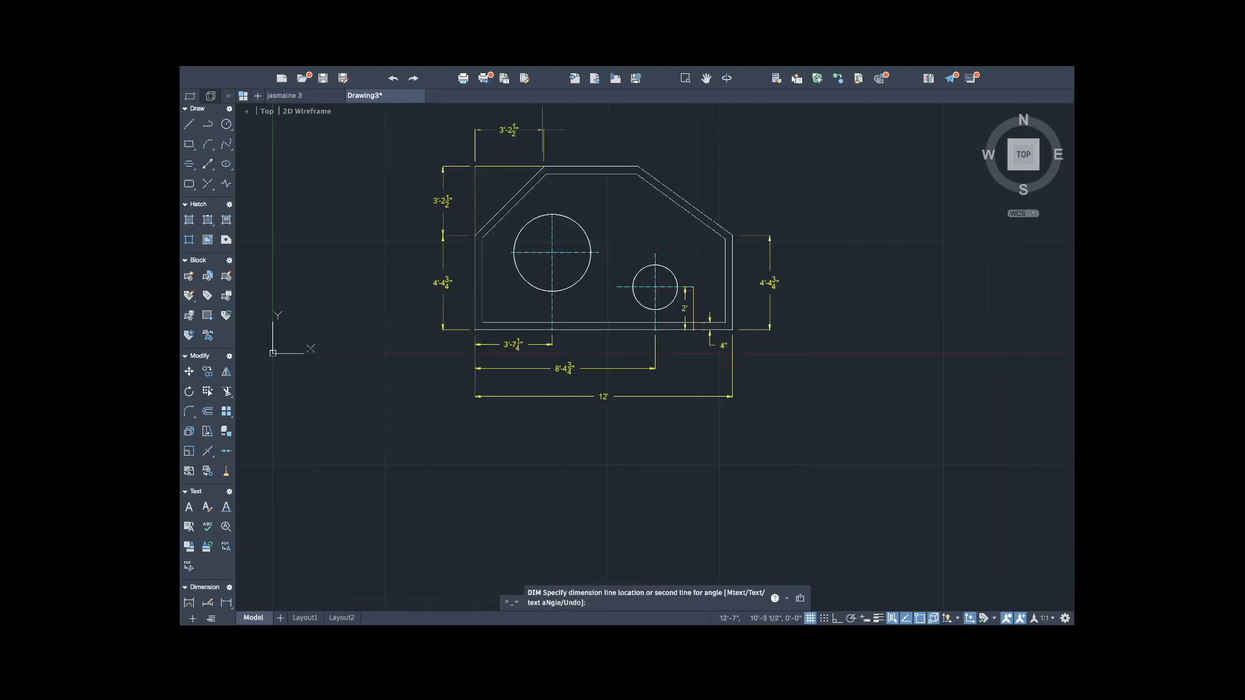
{"action": "left_click", "coordinate": [542, 130]}
{"action": "key", "text": "Escape"}
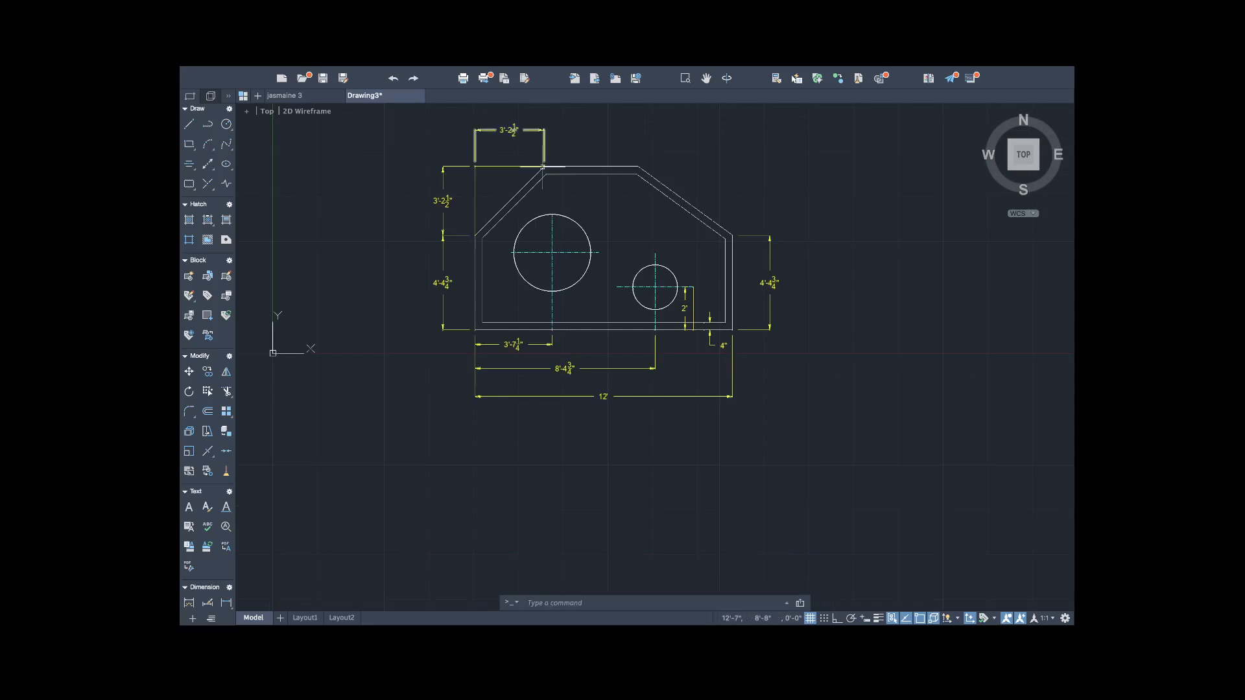
Dimension the outline's top edge between its two ends, aligned with the neighbouring dimension above the outline.
{"action": "key", "text": "Return"}
{"action": "left_click", "coordinate": [545, 168]}
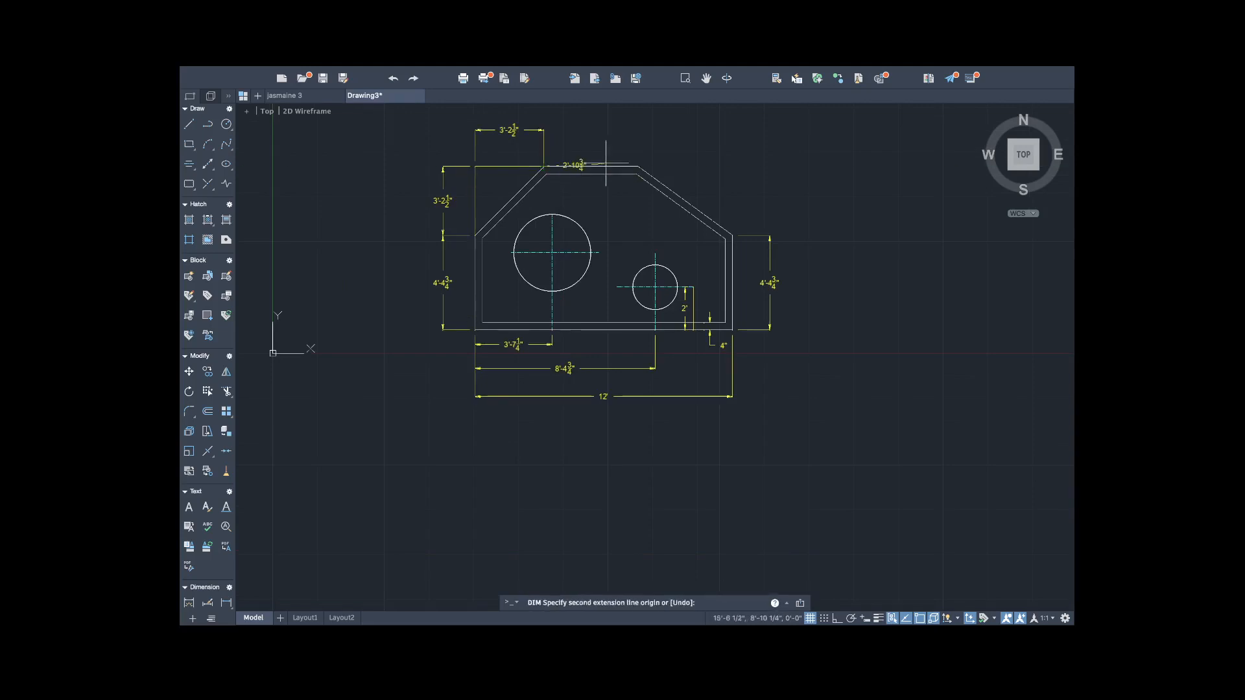
{"action": "left_click", "coordinate": [638, 167]}
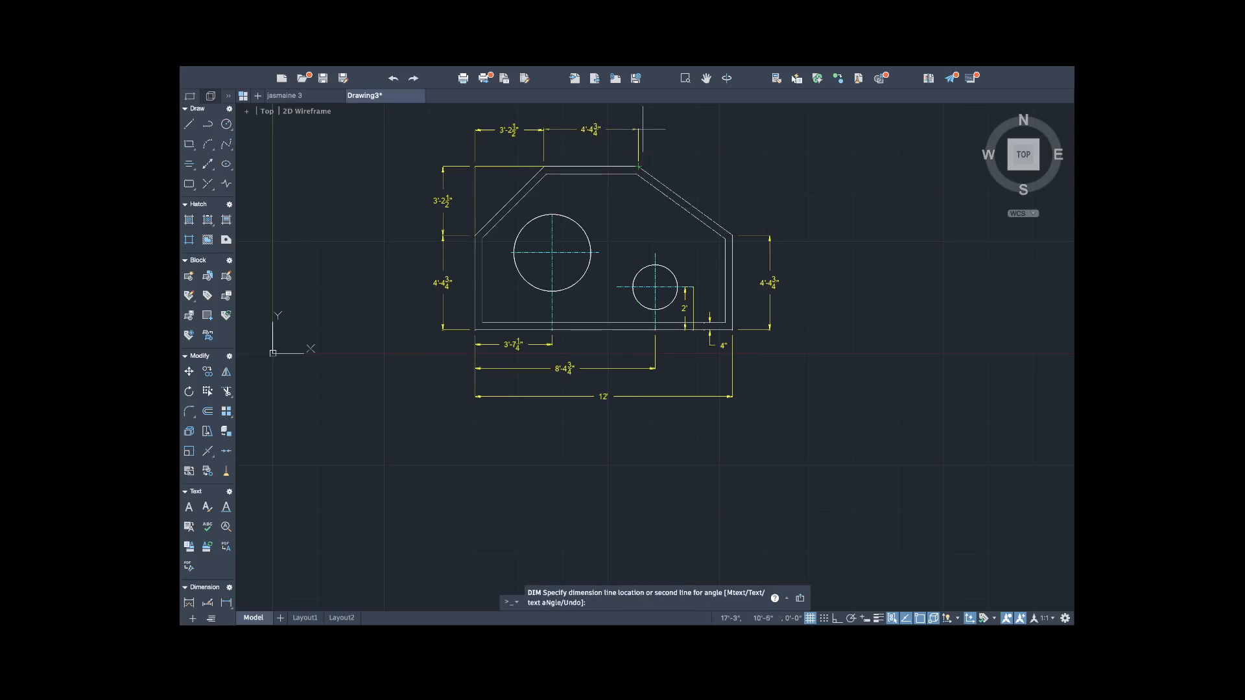
{"action": "left_click", "coordinate": [641, 130]}
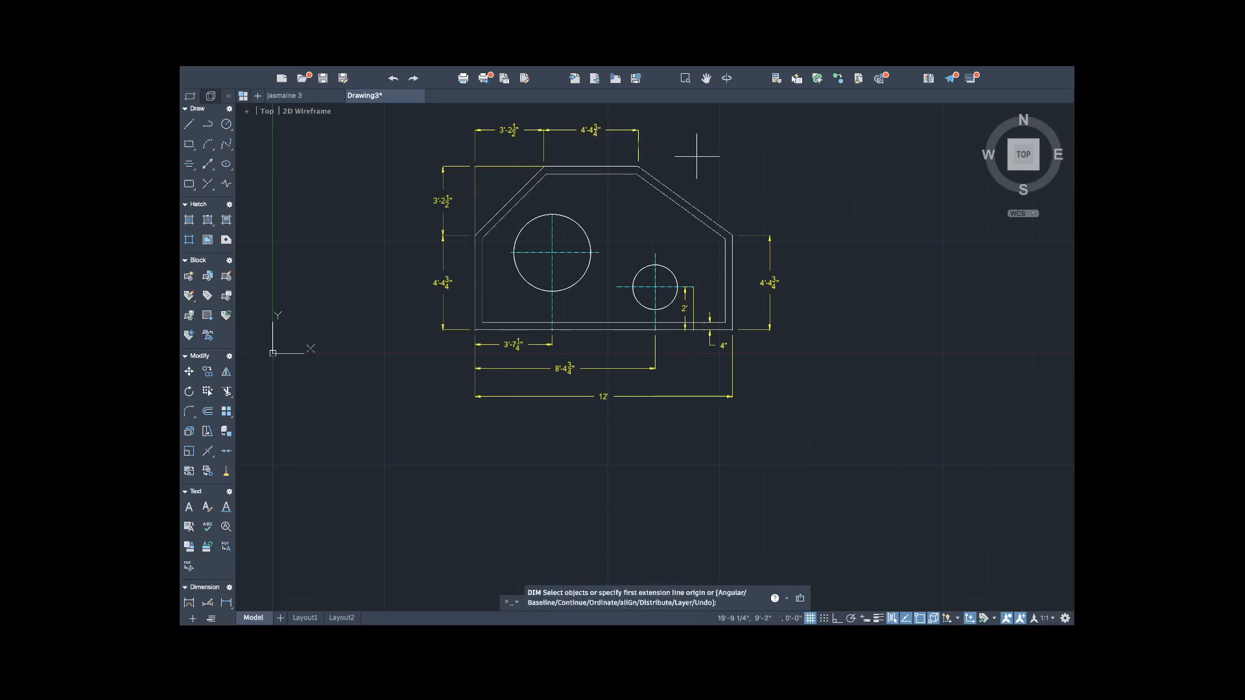
{"action": "key", "text": "Escape"}
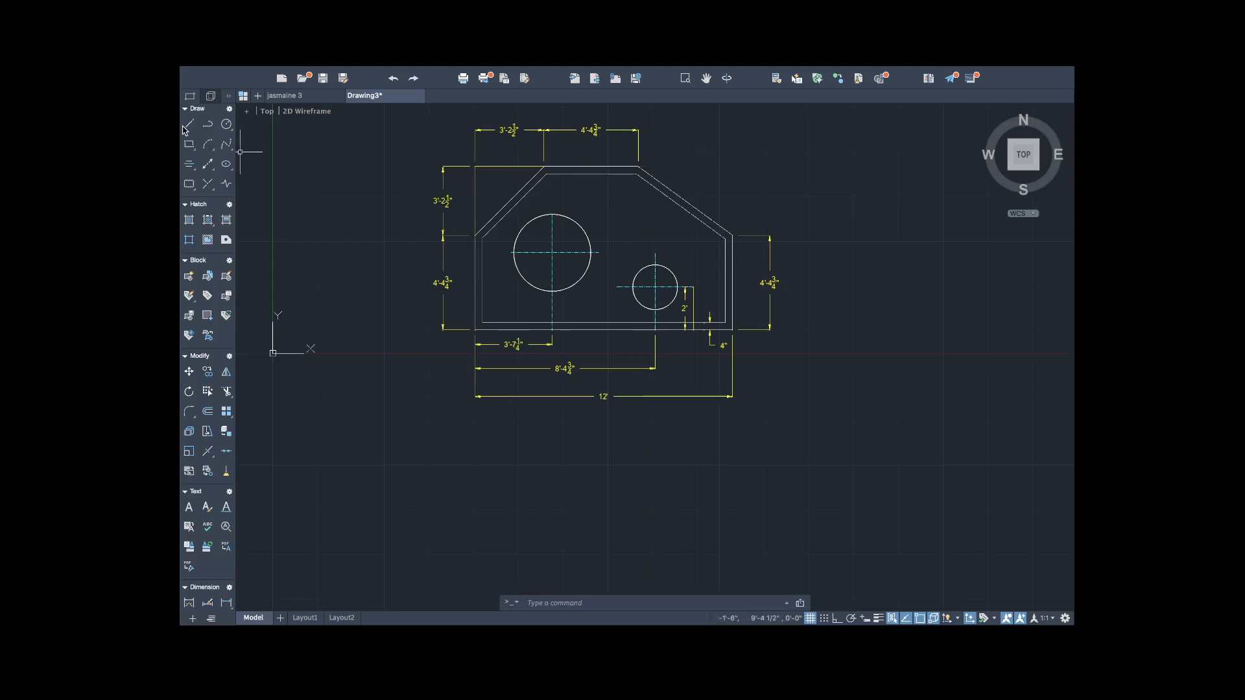
Draw a vertical helper line from the upper end of the outline's right side up past the level of the top edge.
{"action": "left_click", "coordinate": [187, 126]}
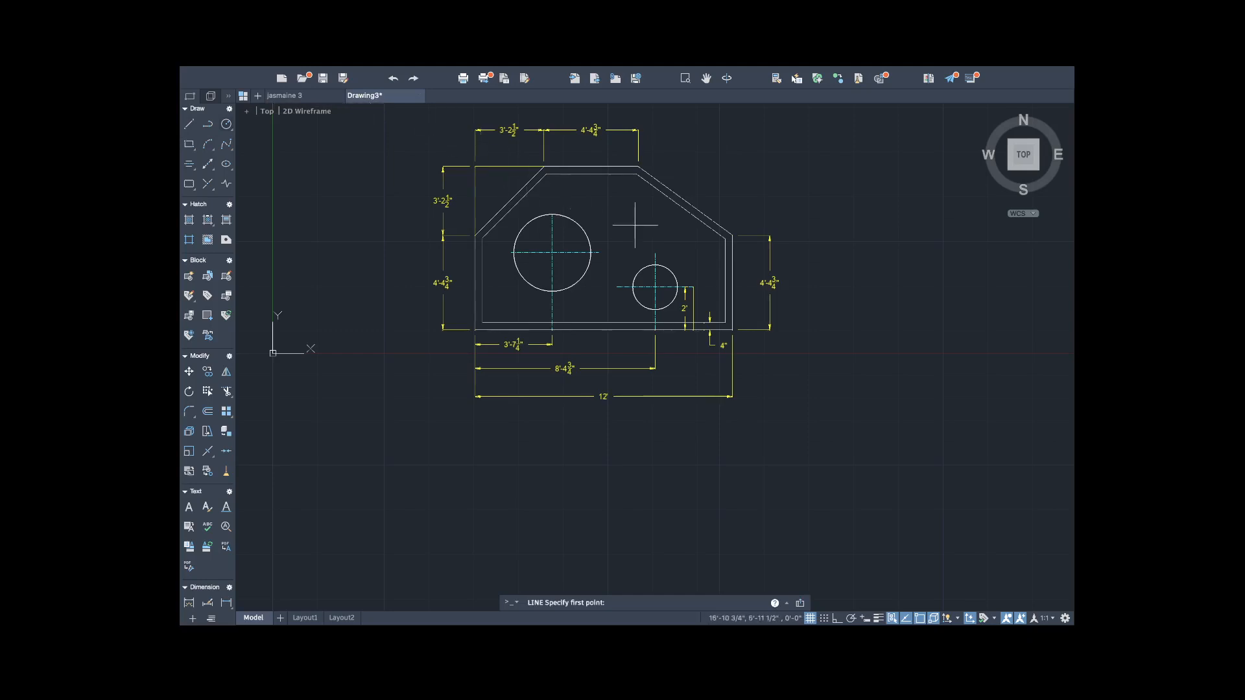
{"action": "left_click", "coordinate": [732, 236]}
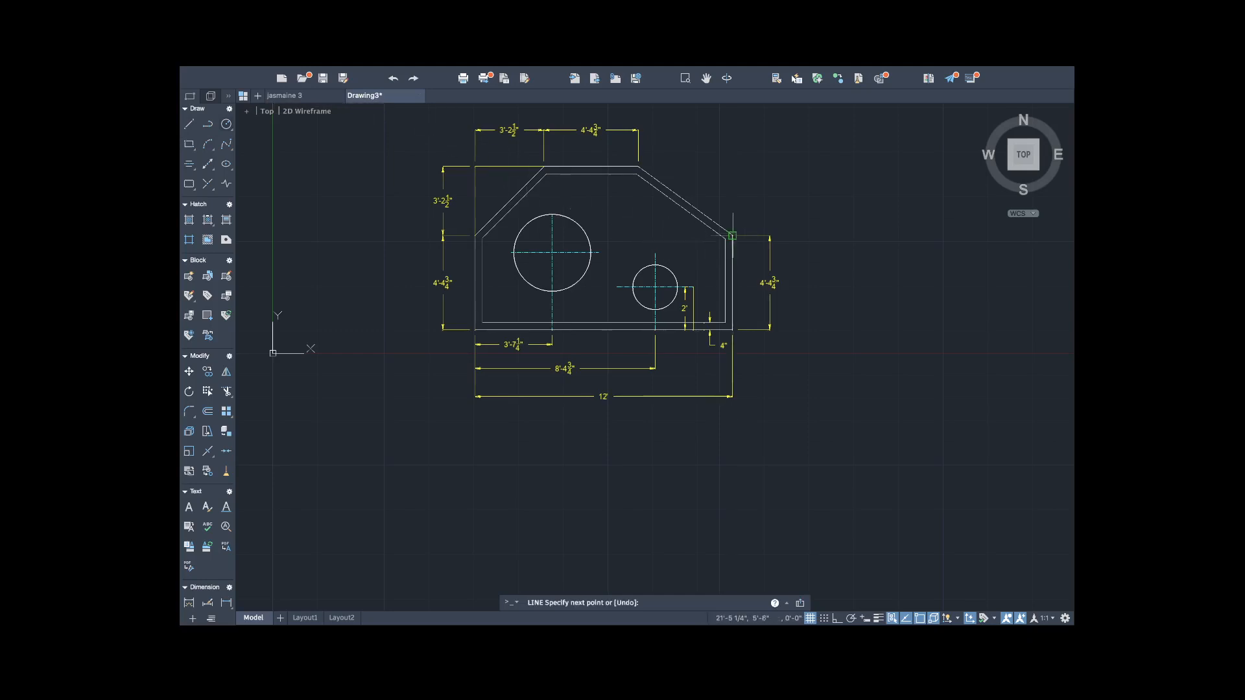
{"action": "left_click", "coordinate": [732, 151]}
{"action": "key", "text": "Return"}
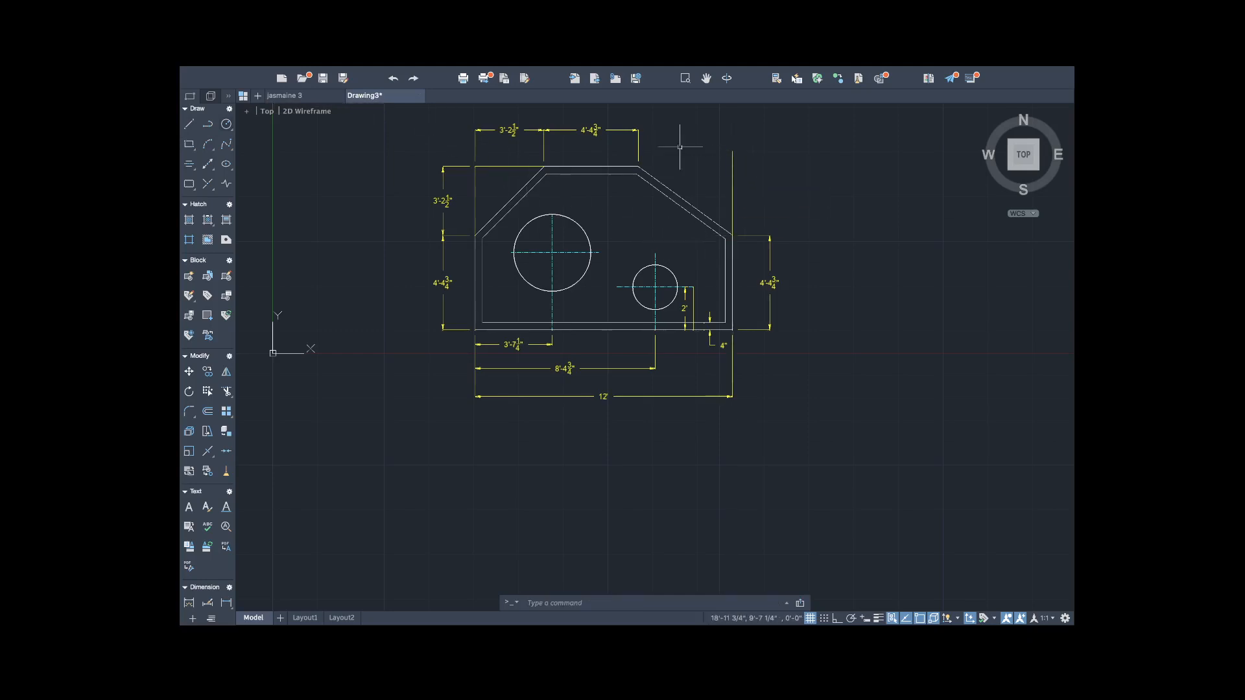
Draw a horizontal helper line from the right end of the top edge rightward, crossing the right vertical helper line.
{"action": "left_click", "coordinate": [189, 124]}
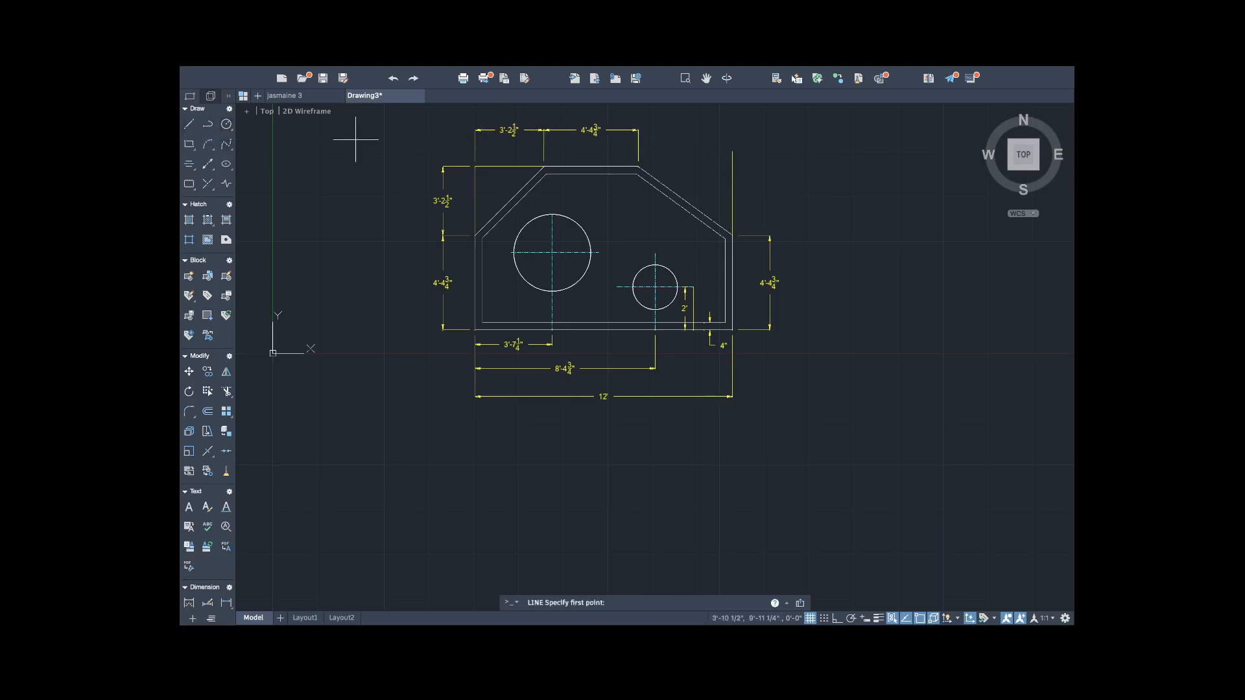
{"action": "left_click", "coordinate": [639, 167]}
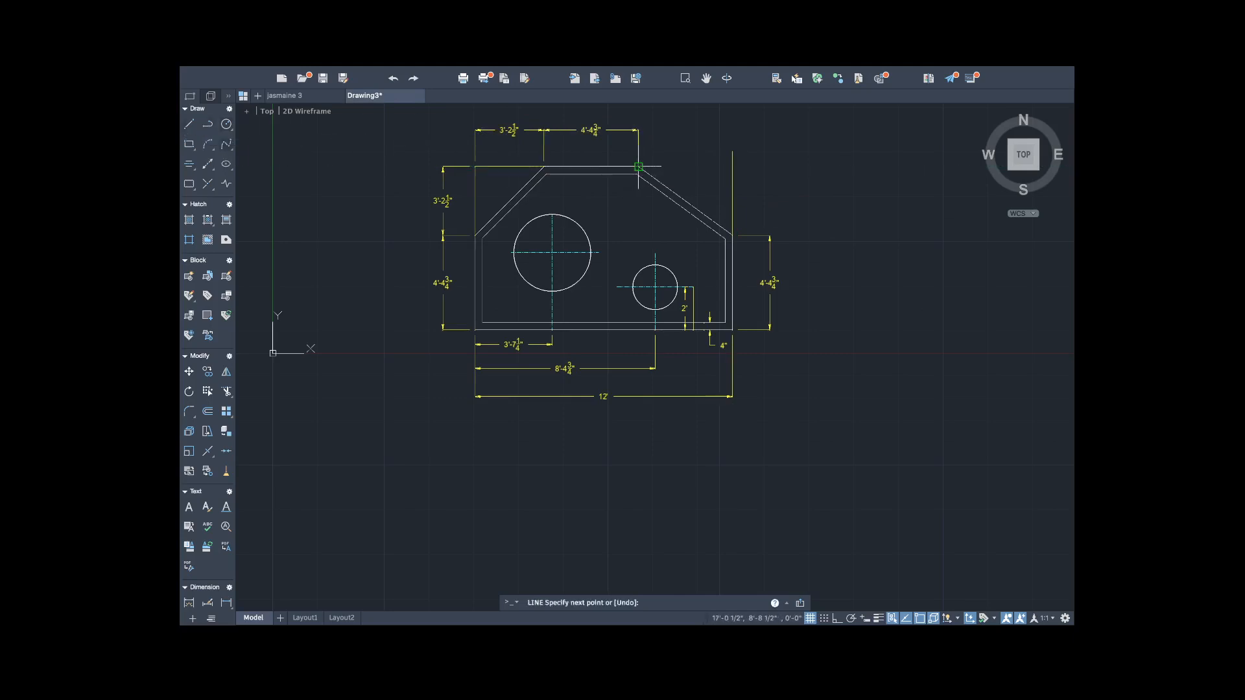
{"action": "left_click", "coordinate": [753, 166]}
{"action": "key", "text": "Escape"}
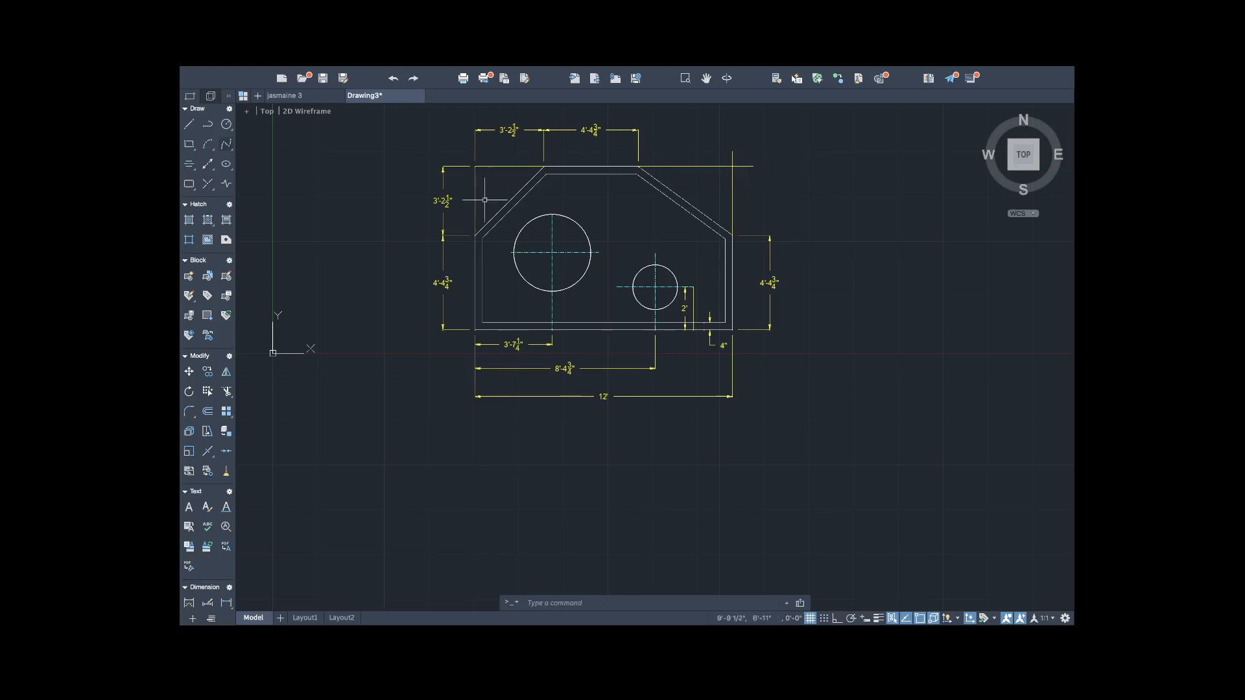
Trim the overhanging ends of the right-hand helper lines beyond their intersection.
{"action": "left_click", "coordinate": [226, 392]}
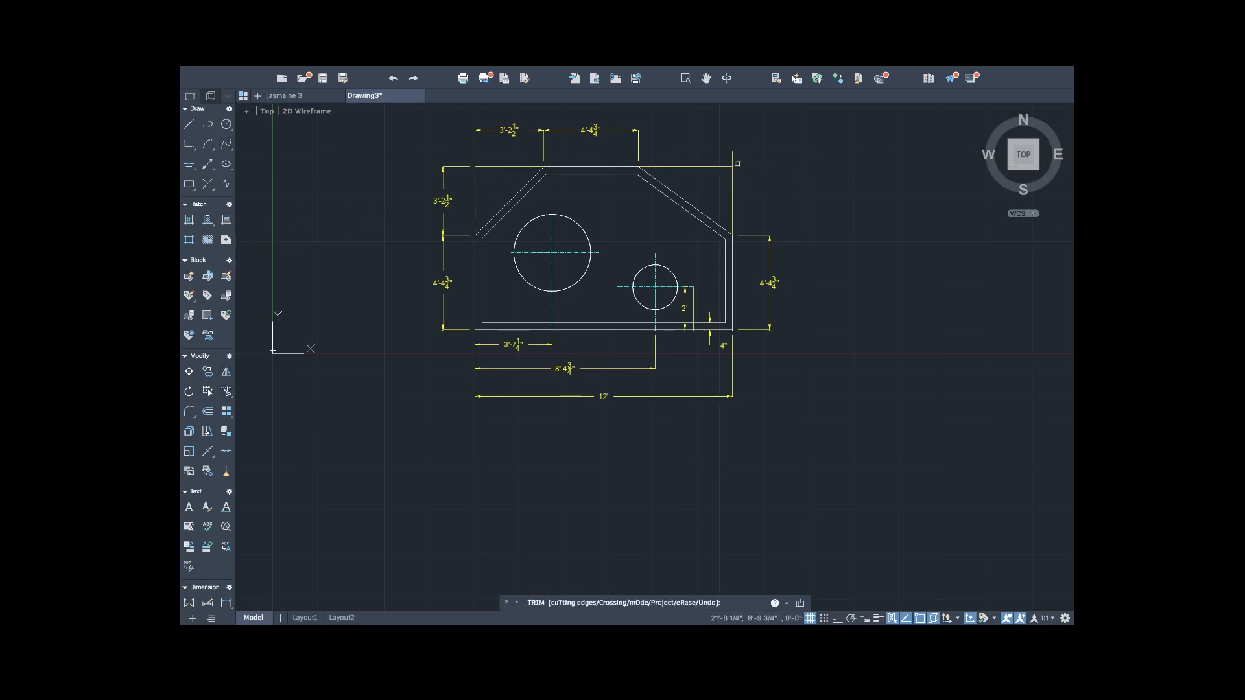
{"action": "left_click", "coordinate": [732, 161]}
{"action": "key", "text": "Escape"}
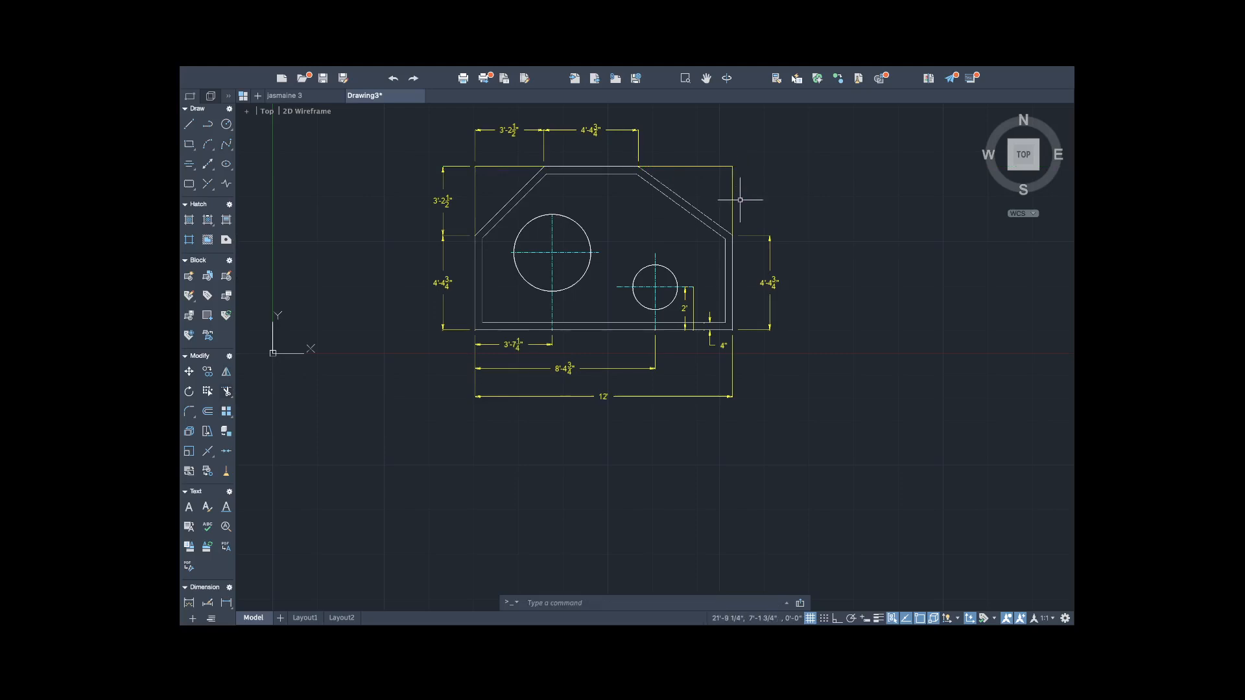
Dimension the horizontal distance from the right end of the top edge to the right helper corner, aligned with the dimensions above the outline.
{"action": "left_click", "coordinate": [189, 603]}
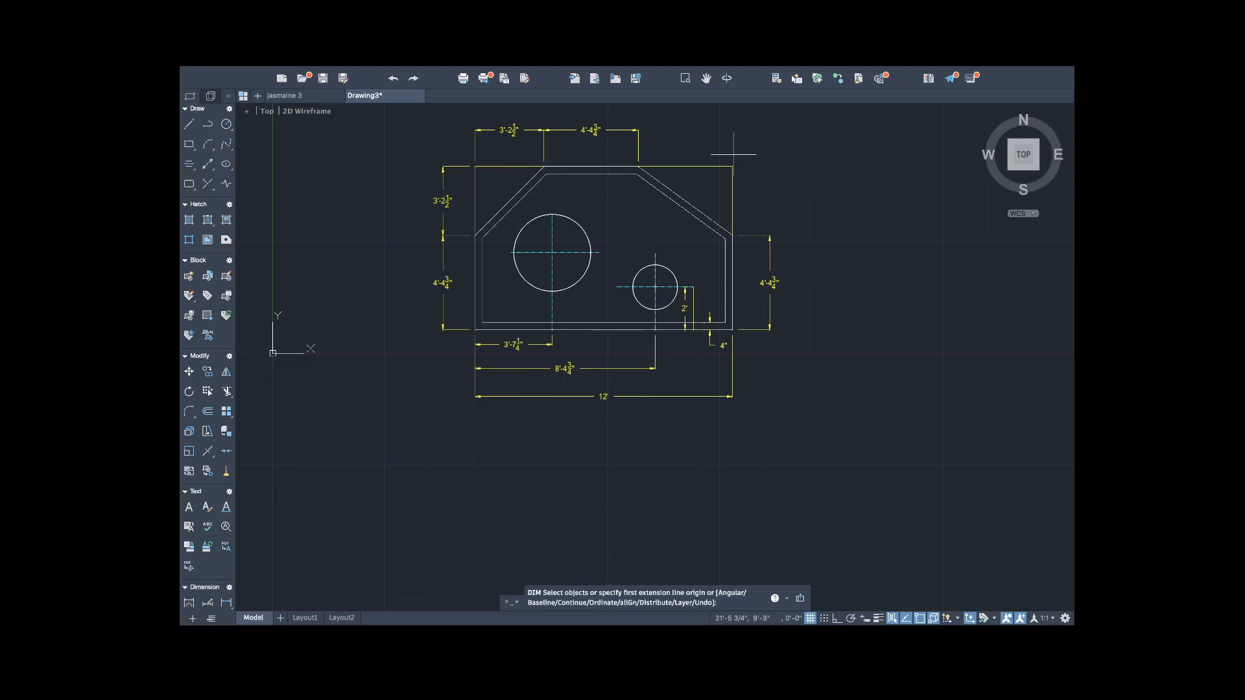
{"action": "left_click", "coordinate": [638, 167]}
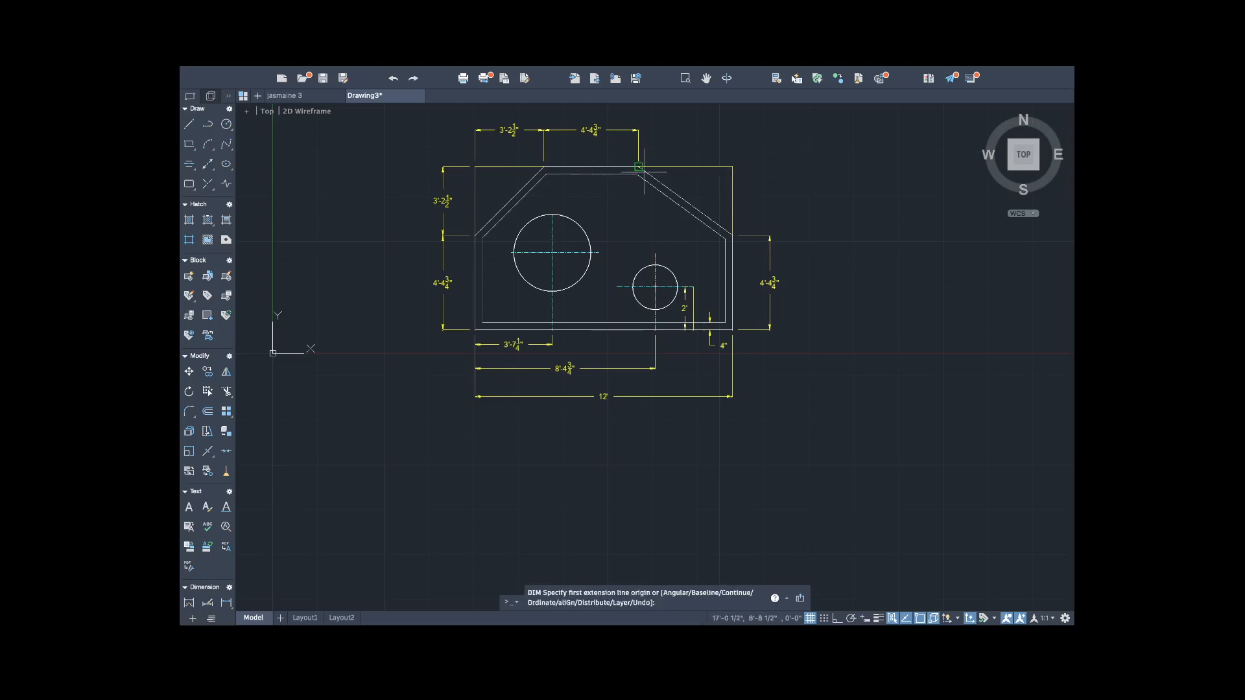
{"action": "left_click", "coordinate": [733, 166]}
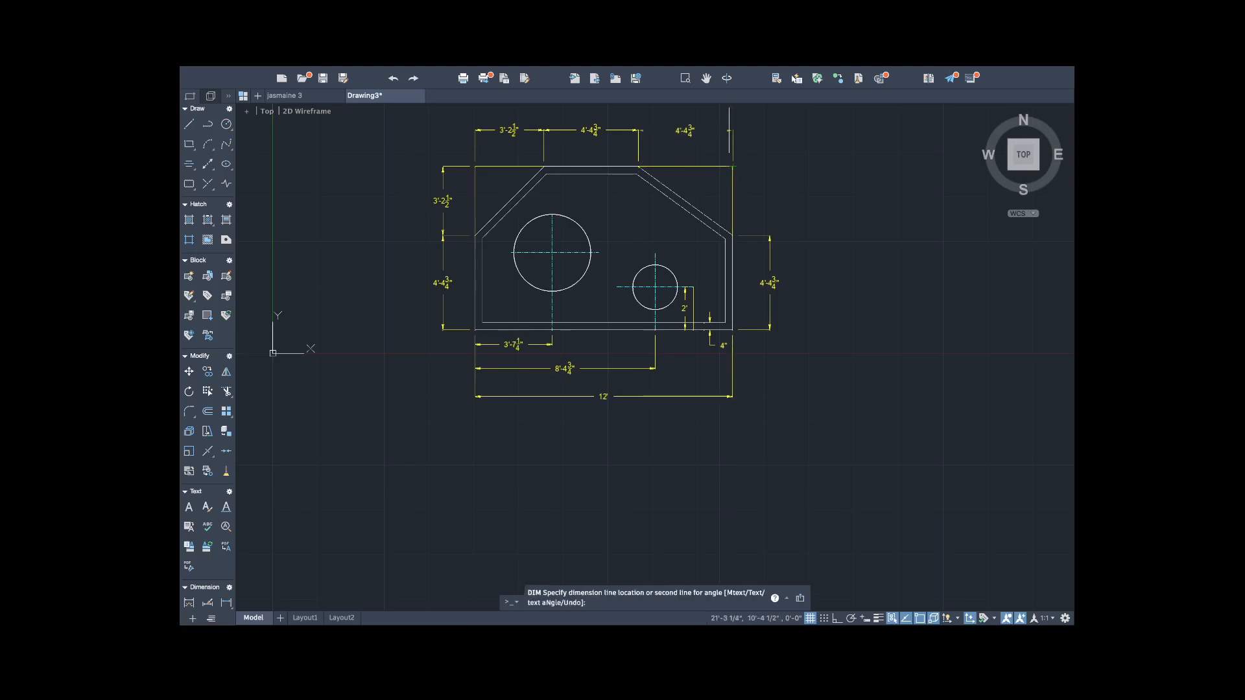
{"action": "left_click", "coordinate": [729, 130]}
{"action": "key", "text": "Escape"}
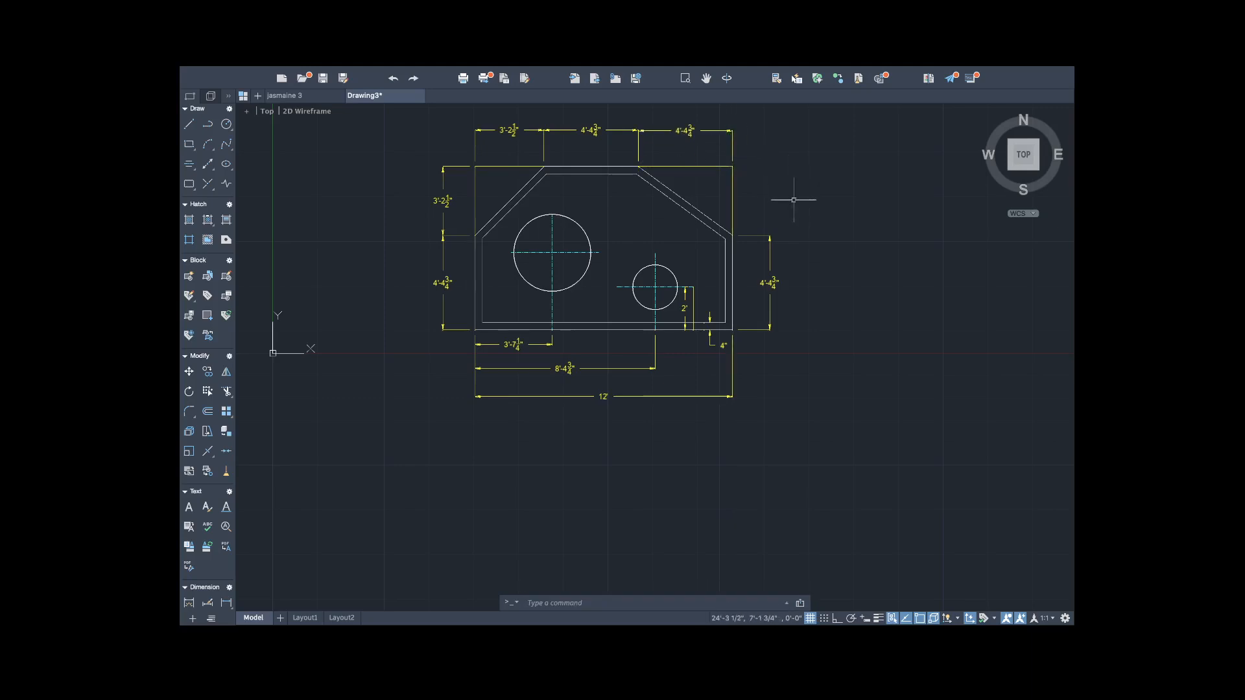
Draw a horizontal helper line from the upper end of the outline's right side leftward into the outline, ending above the small circle.
{"action": "left_click", "coordinate": [191, 126]}
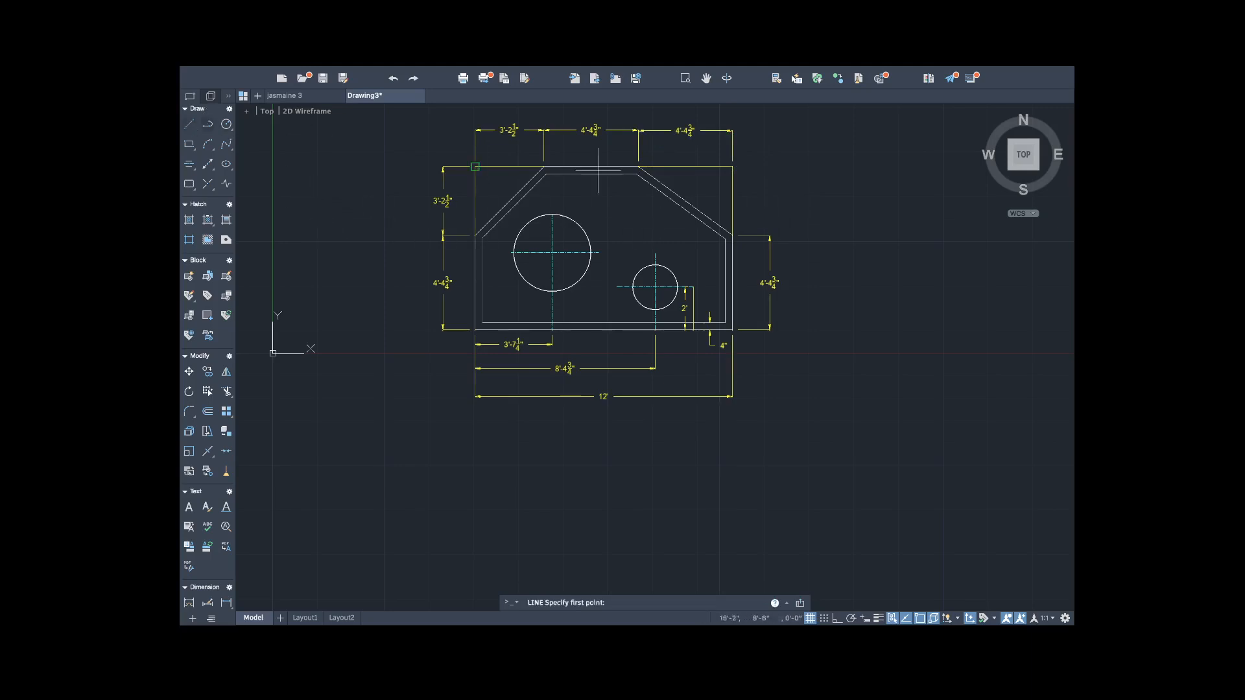
{"action": "left_click", "coordinate": [732, 235]}
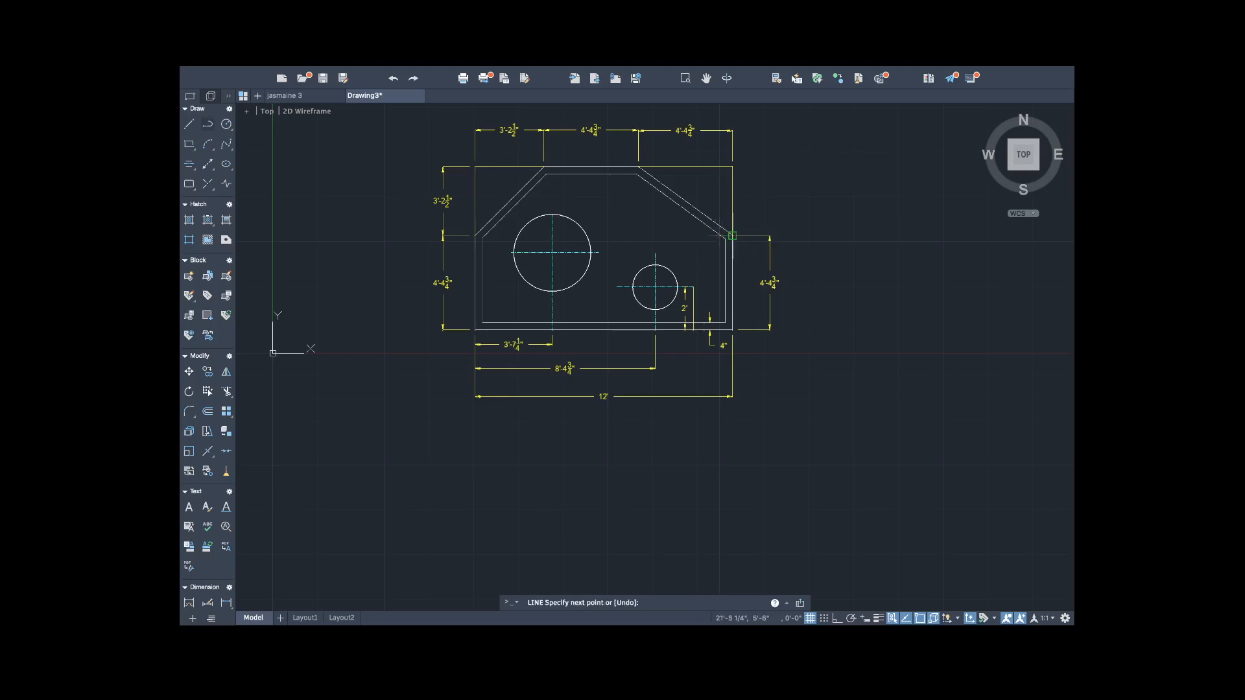
{"action": "left_click", "coordinate": [651, 234]}
{"action": "key", "text": "Escape"}
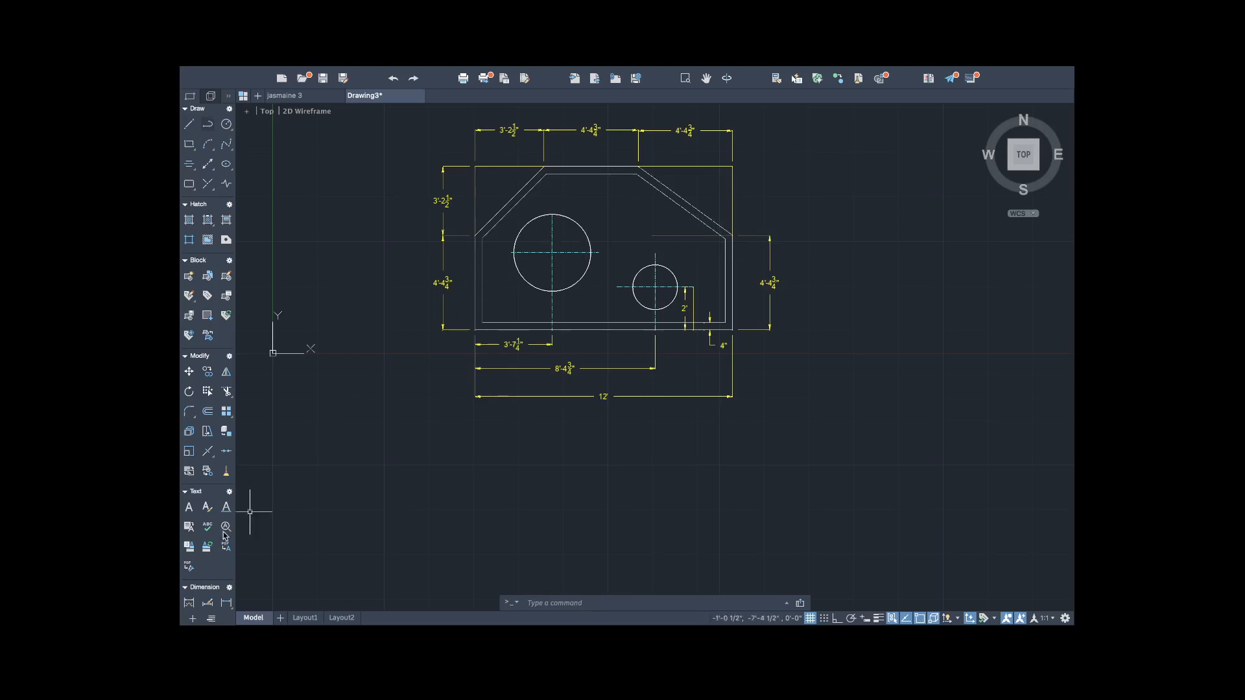
{"action": "left_click", "coordinate": [188, 603]}
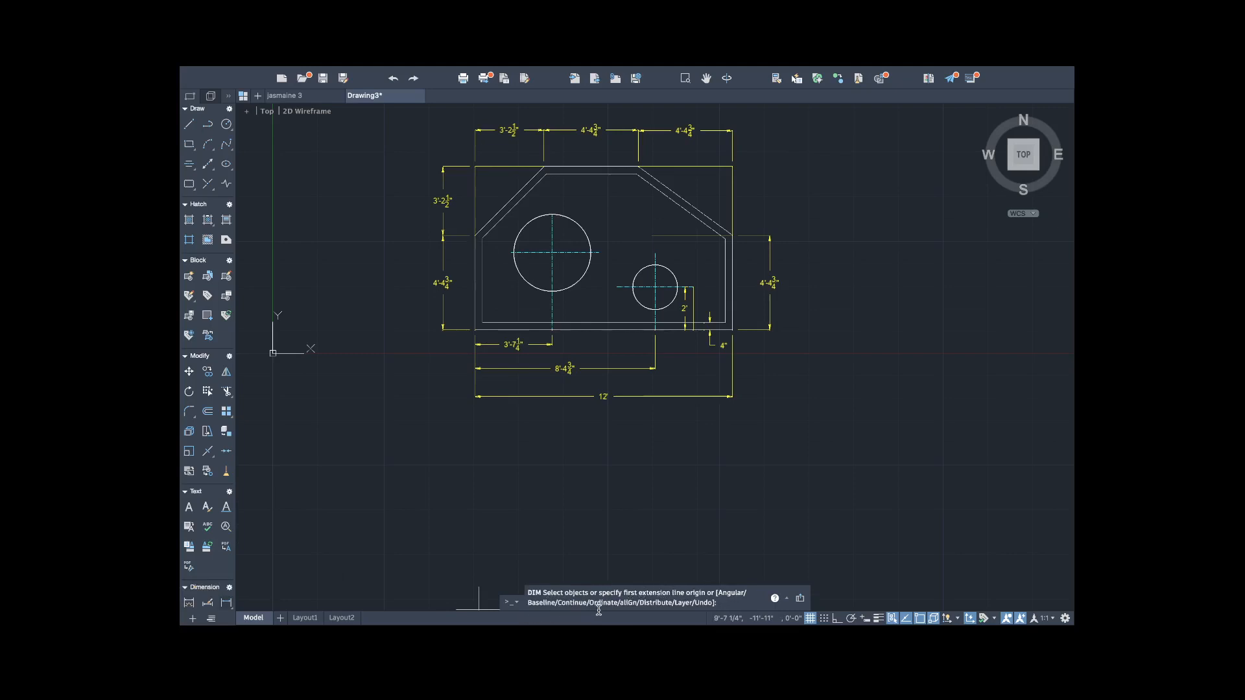
{"action": "type", "text": "a"}
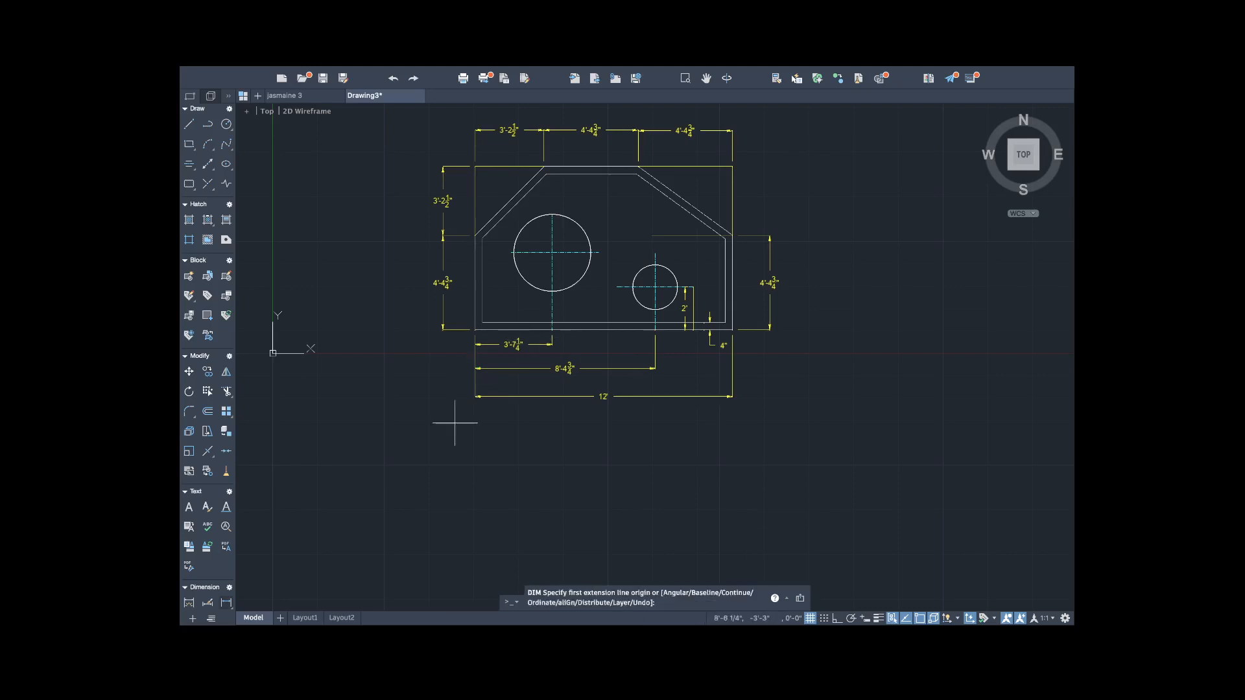
{"action": "key", "text": "Return"}
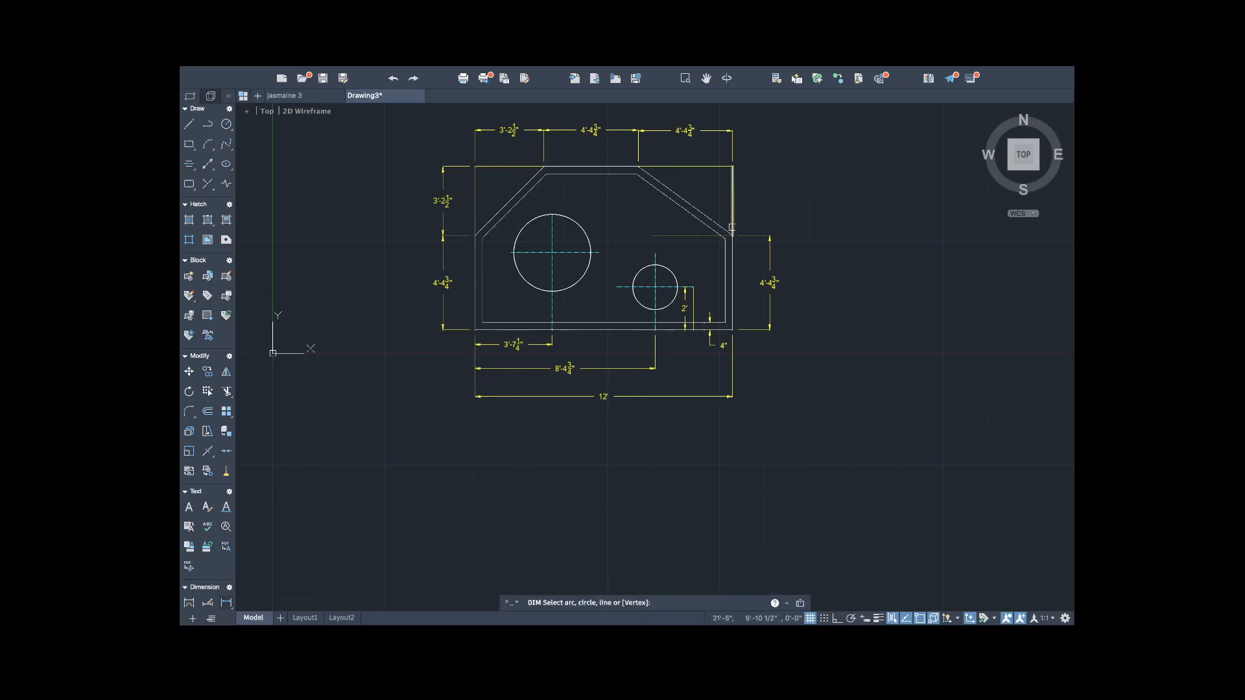
{"action": "scroll", "coordinate": [728, 235], "scroll_direction": "up", "scroll_amount": 9}
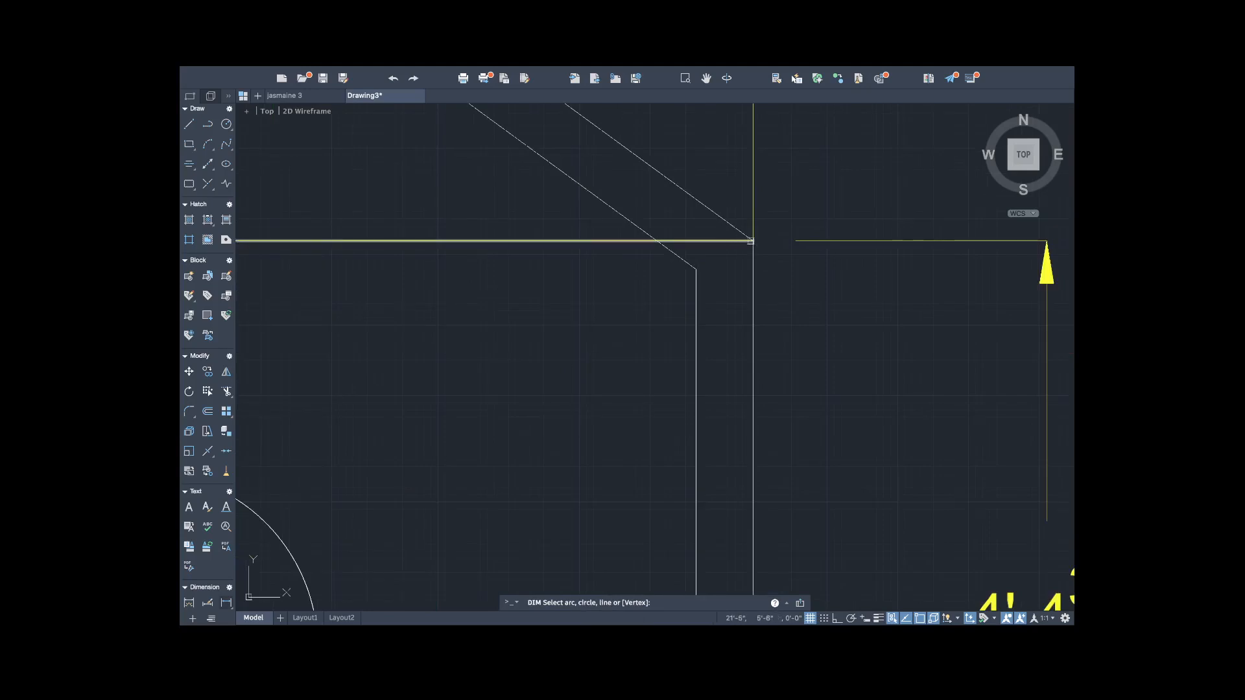
{"action": "left_click", "coordinate": [750, 242]}
{"action": "scroll", "coordinate": [750, 241], "scroll_direction": "down", "scroll_amount": 9}
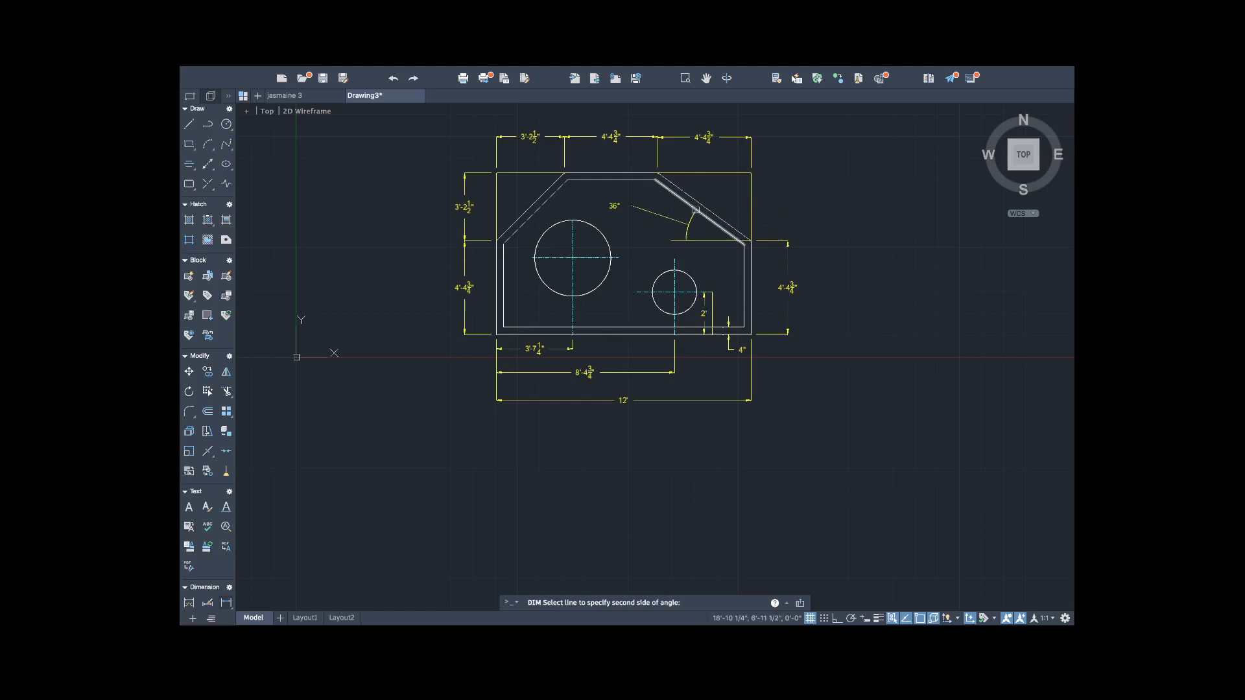
{"action": "left_click", "coordinate": [695, 210]}
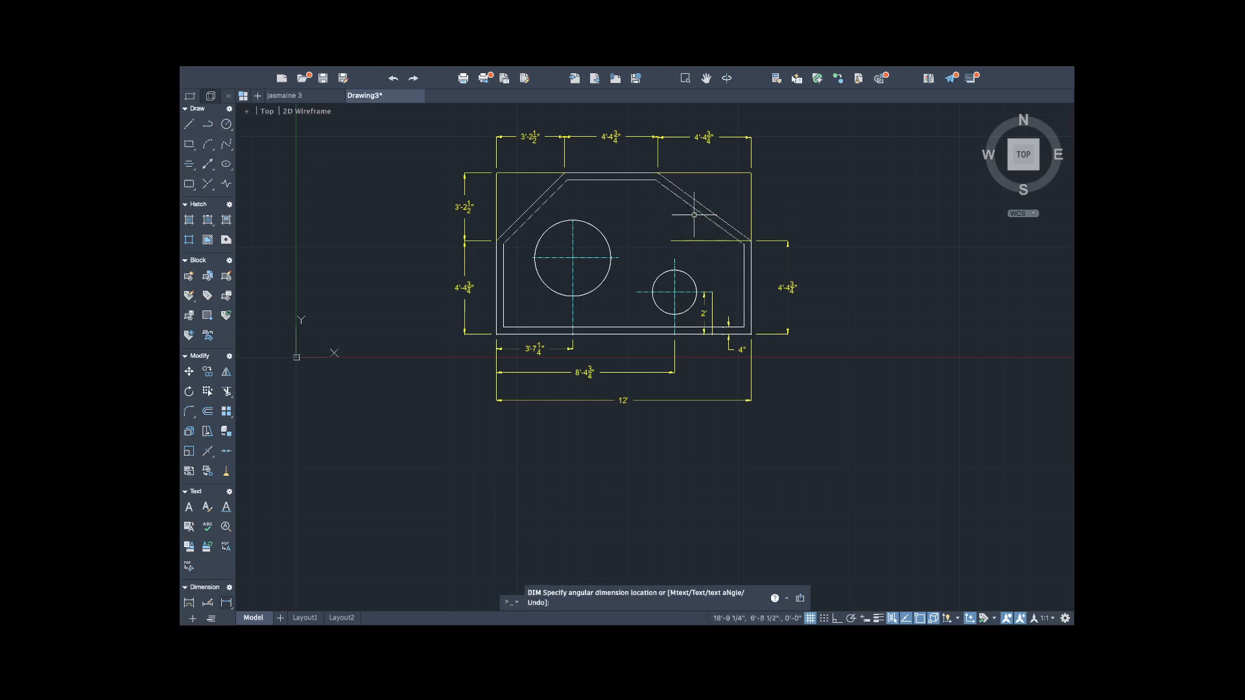
{"action": "key", "text": "Escape"}
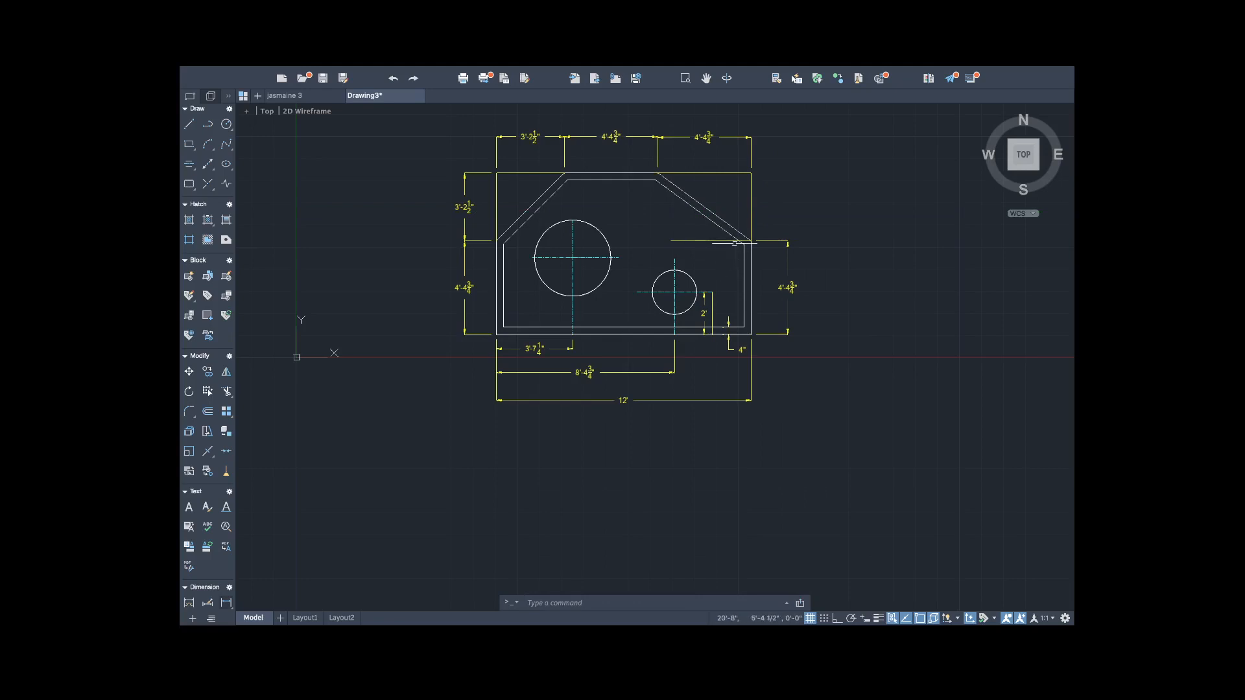
{"action": "key", "text": "Return"}
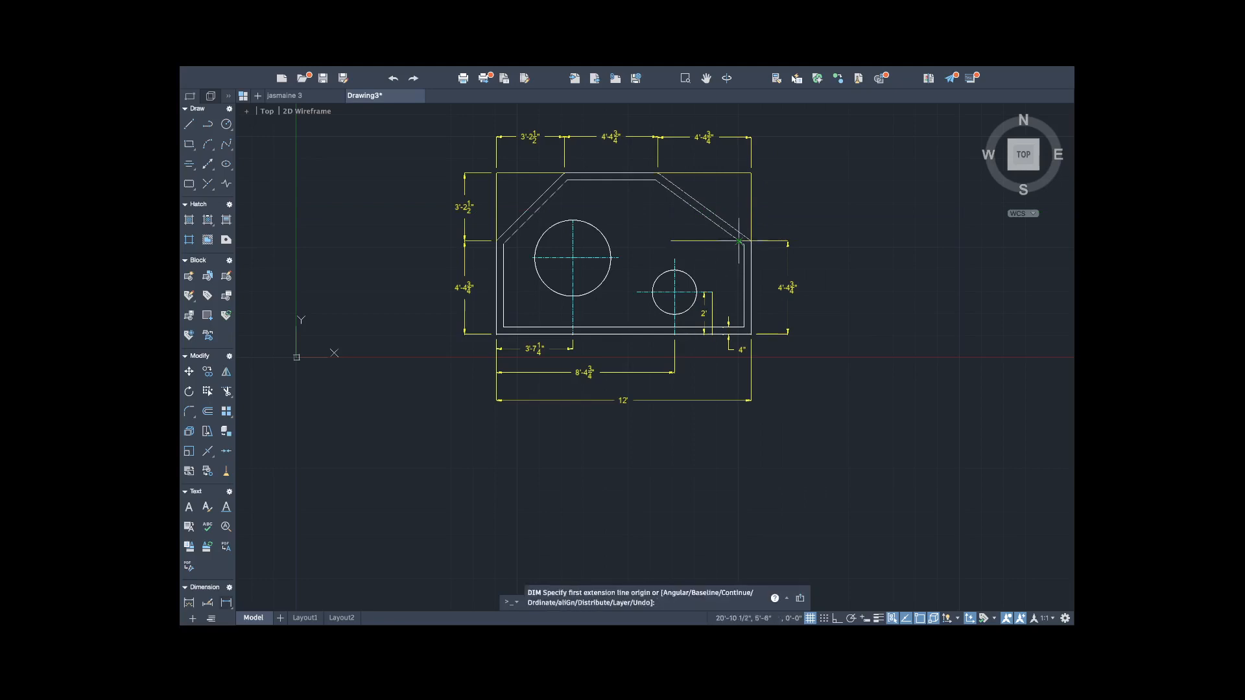
{"action": "left_click", "coordinate": [751, 241]}
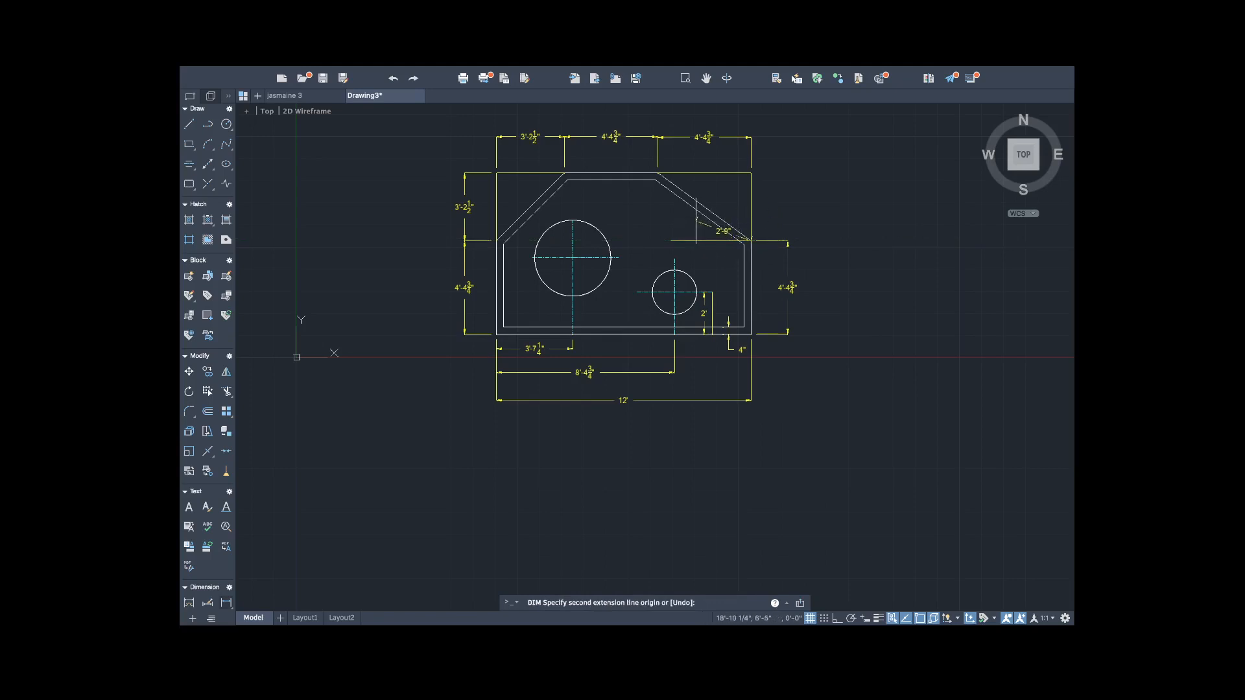
{"action": "key", "text": "Escape"}
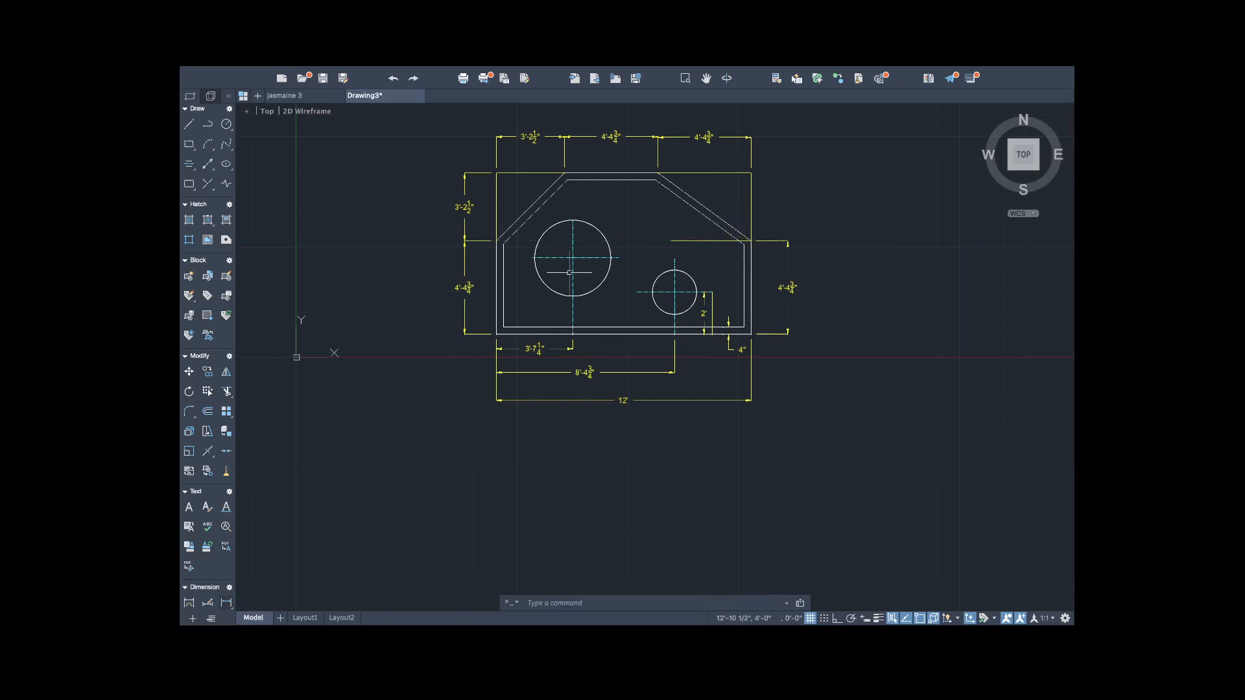
Add an angular dimension between the right horizontal helper line and the inner right sloped edge, placing the arc inside the outline.
{"action": "left_click", "coordinate": [189, 603]}
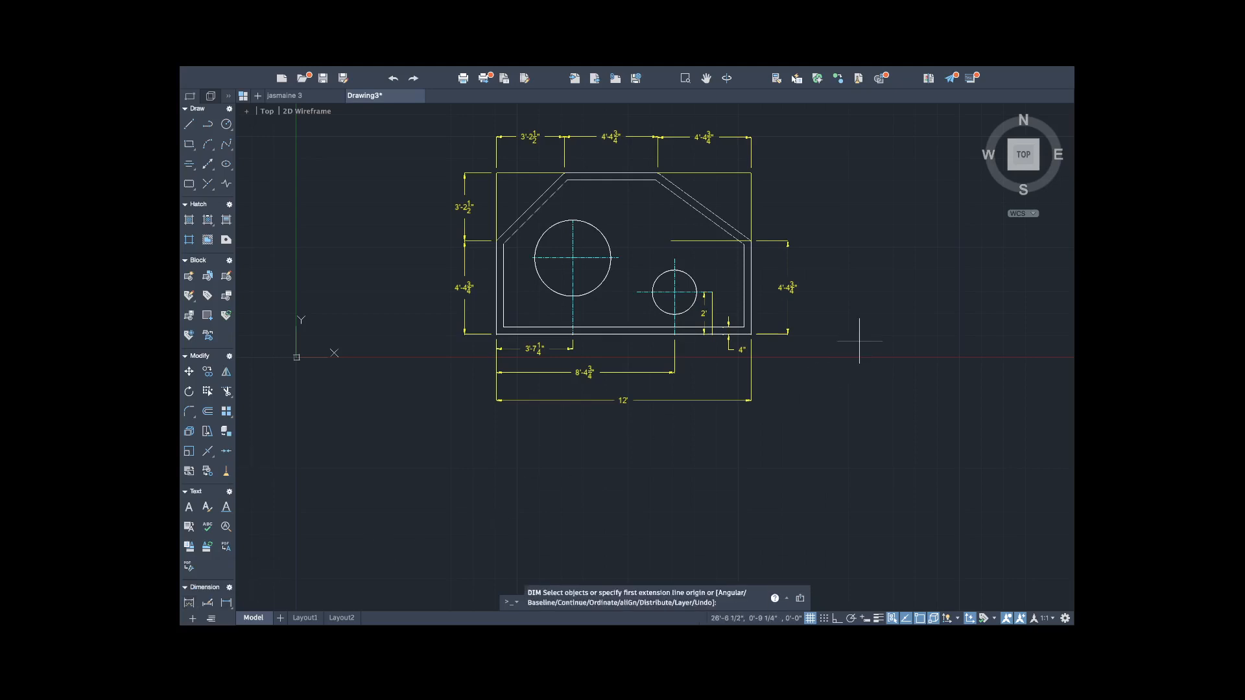
{"action": "type", "text": "a"}
{"action": "key", "text": "Return"}
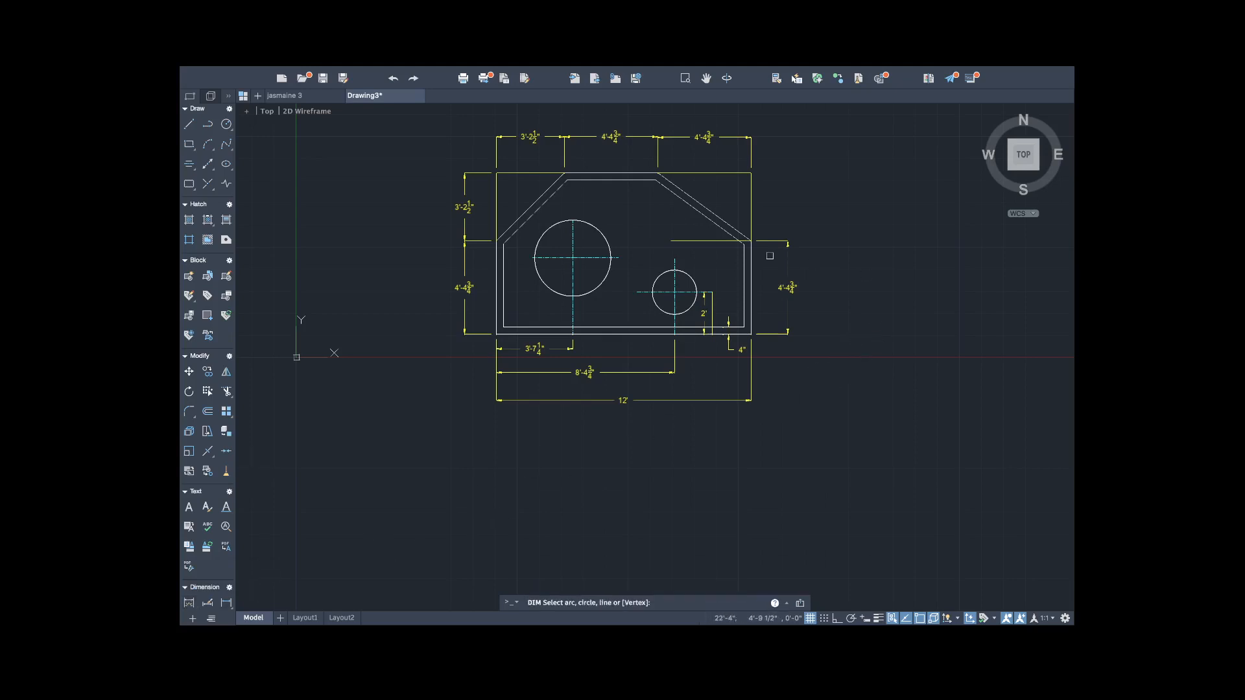
{"action": "left_click", "coordinate": [755, 242]}
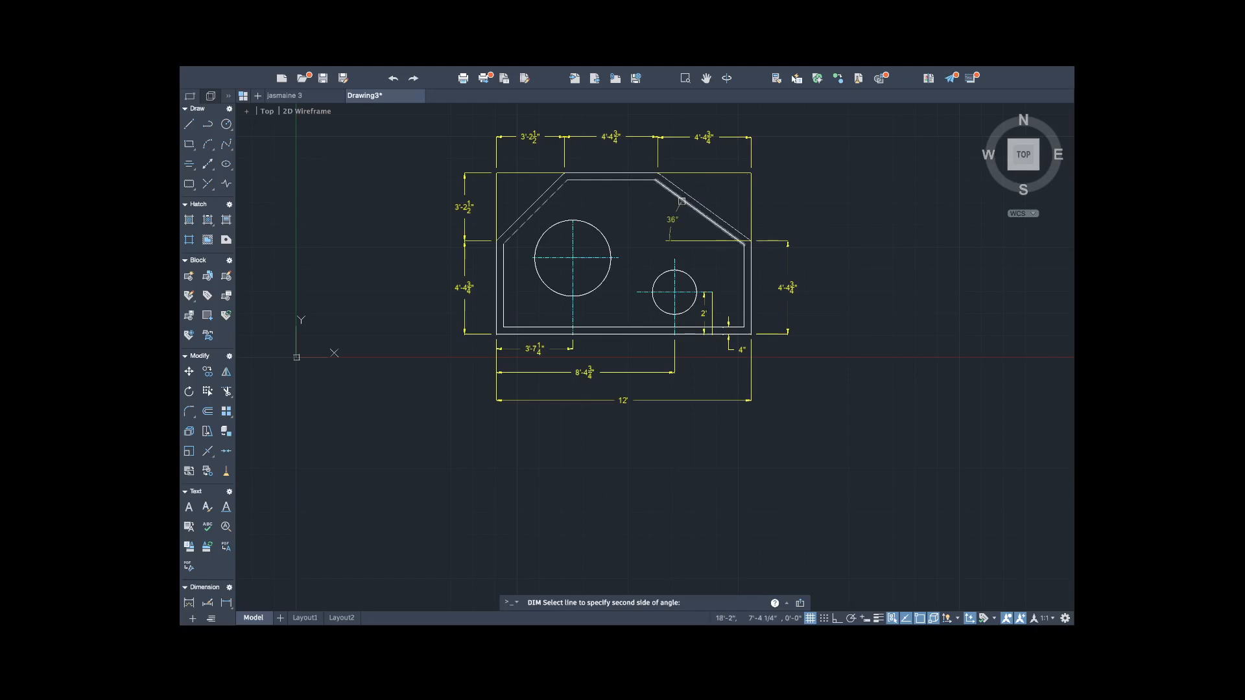
{"action": "left_click", "coordinate": [682, 202]}
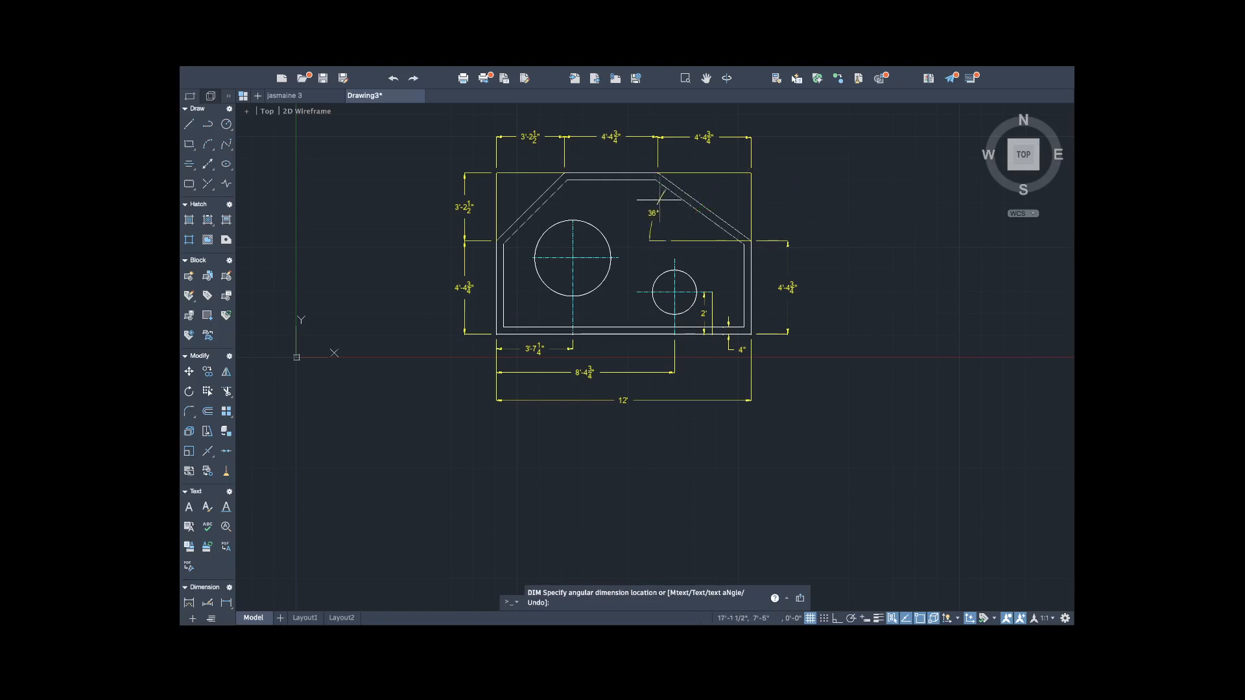
{"action": "left_click", "coordinate": [660, 199]}
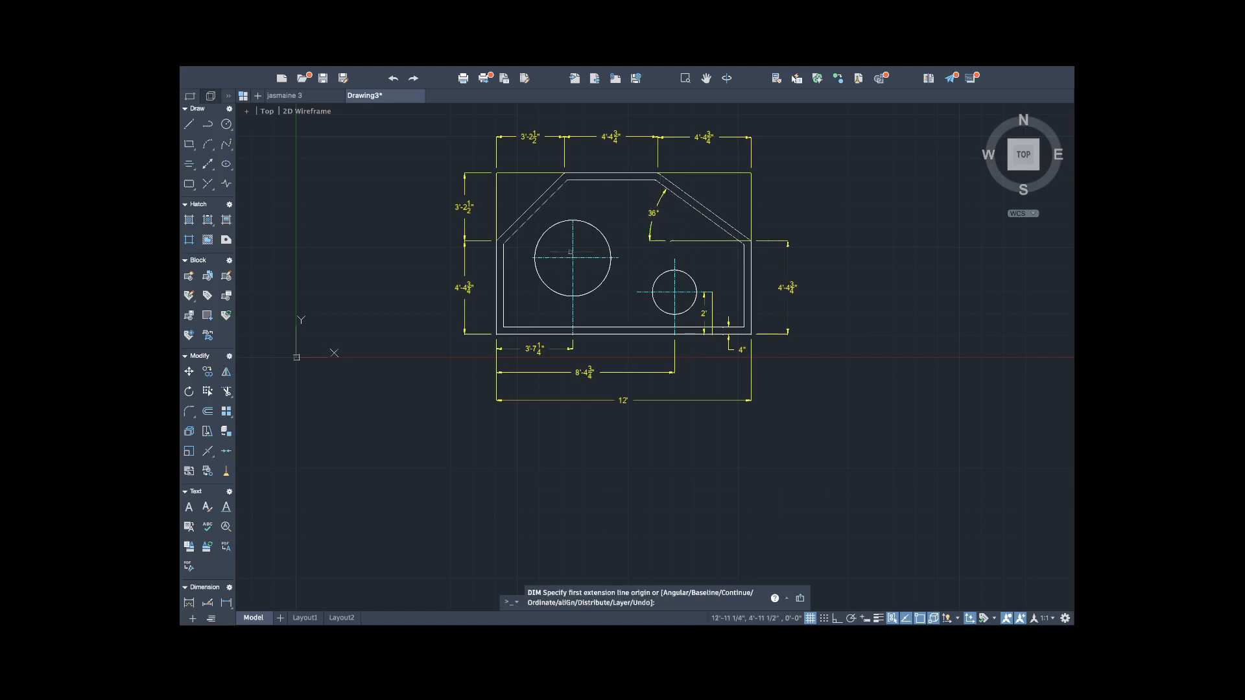
{"action": "key", "text": "Escape"}
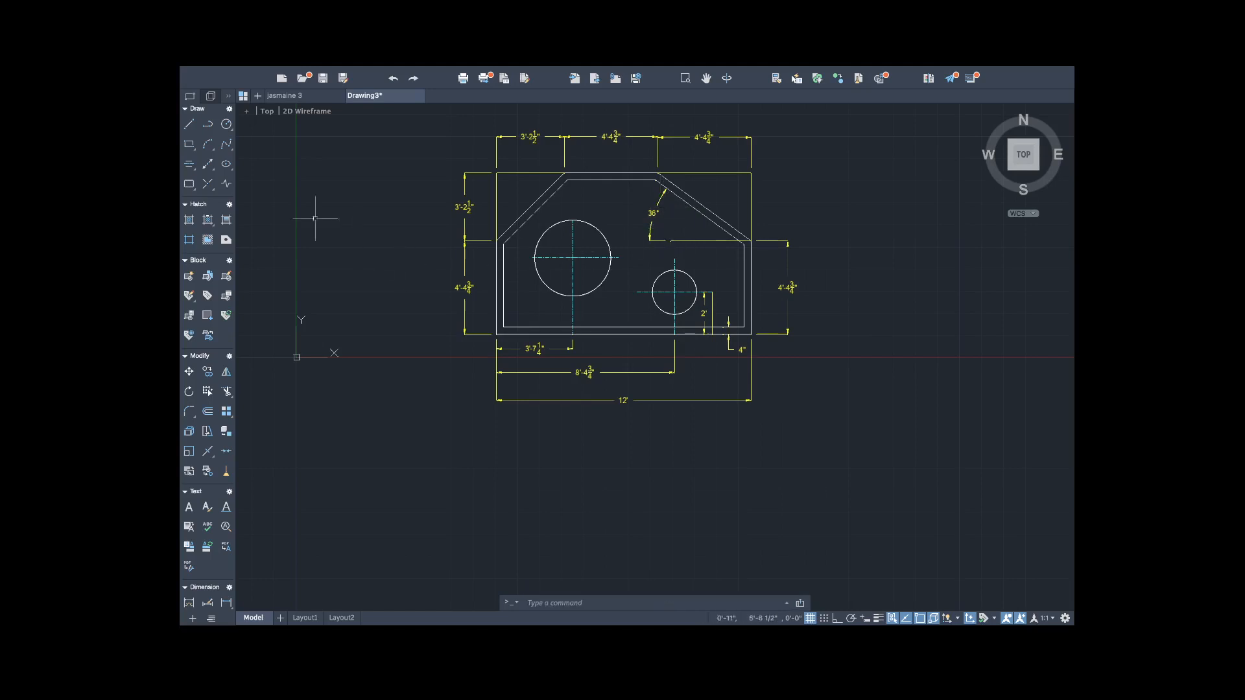
Draw a horizontal helper line from the upper end of the inner outline's left side rightward into the large circle.
{"action": "left_click", "coordinate": [189, 127]}
{"action": "left_click", "coordinate": [503, 244]}
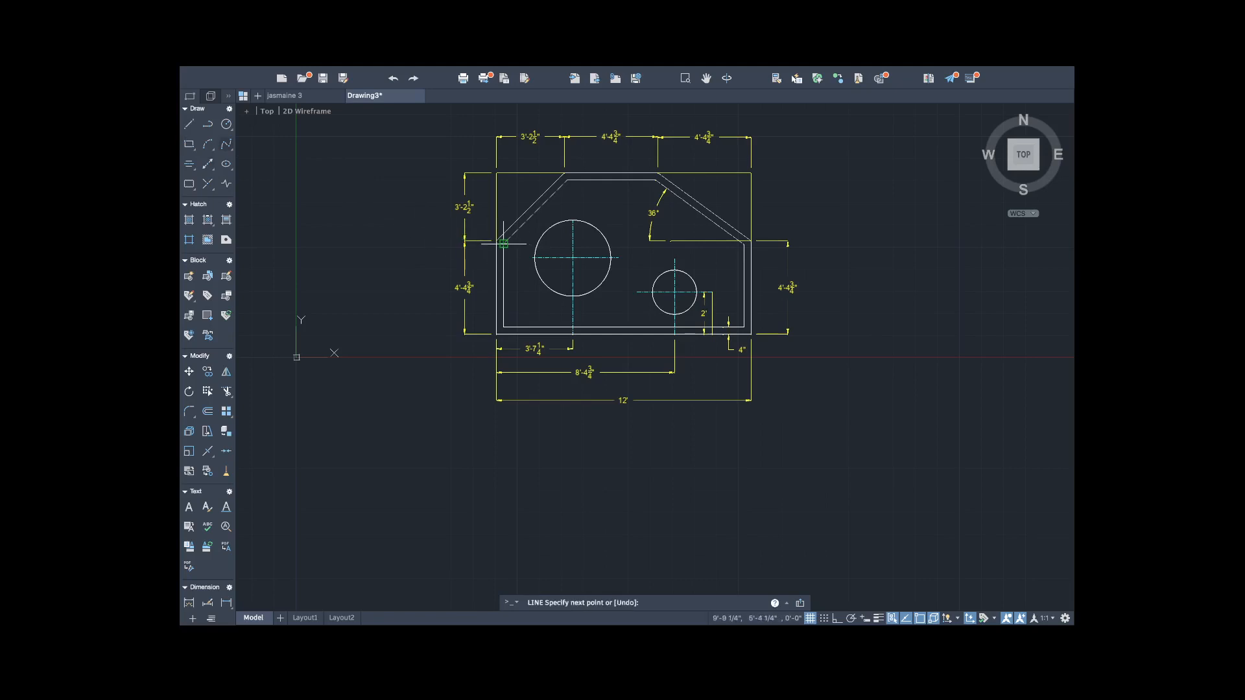
{"action": "key", "text": "Escape"}
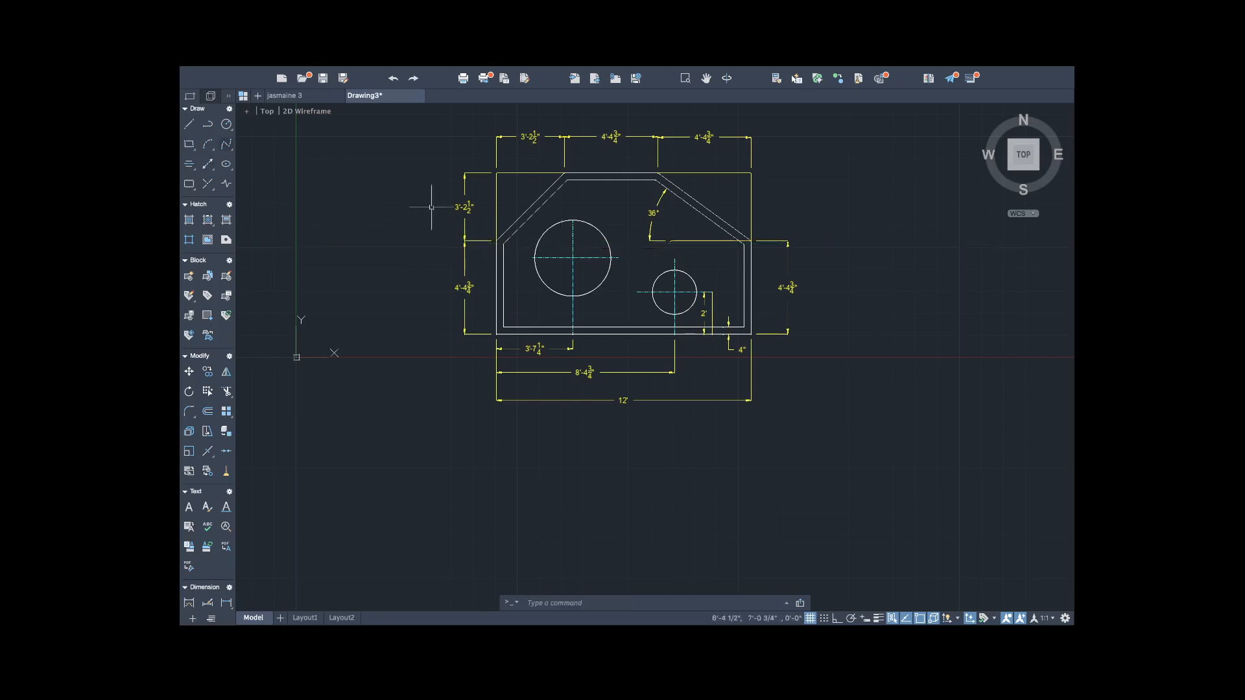
{"action": "left_click", "coordinate": [190, 602]}
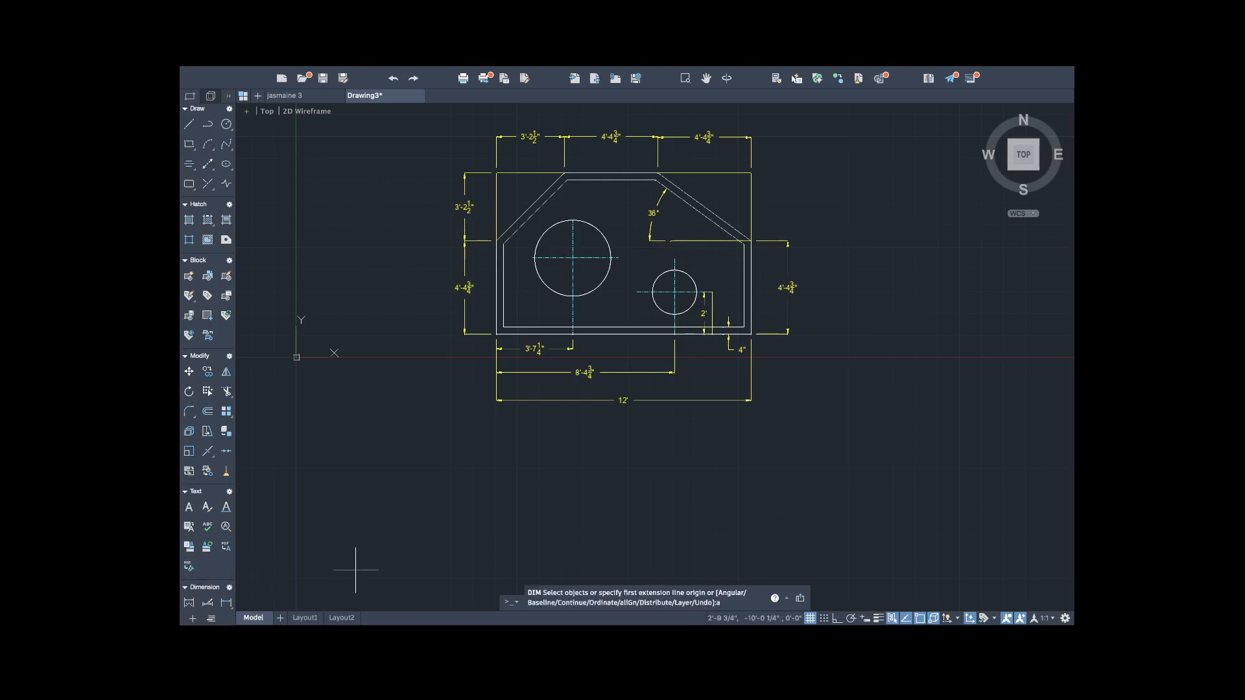
{"action": "type", "text": "a"}
{"action": "key", "text": "Return"}
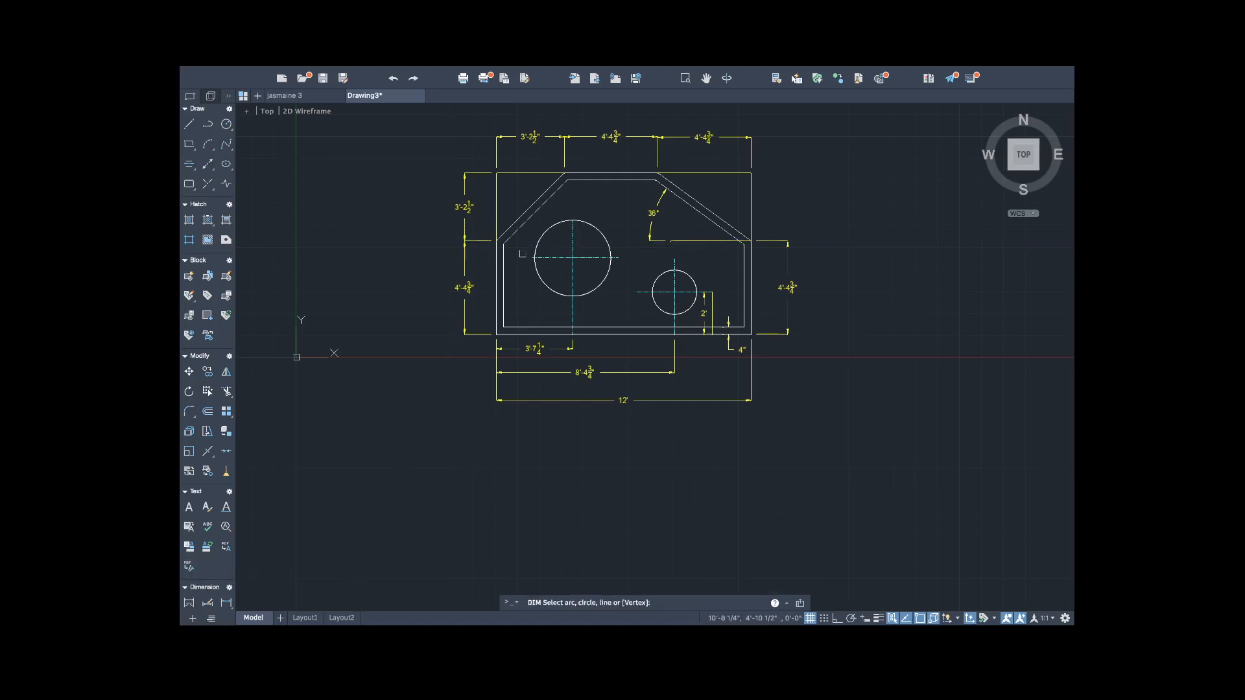
{"action": "scroll", "coordinate": [506, 245], "scroll_direction": "up", "scroll_amount": 3}
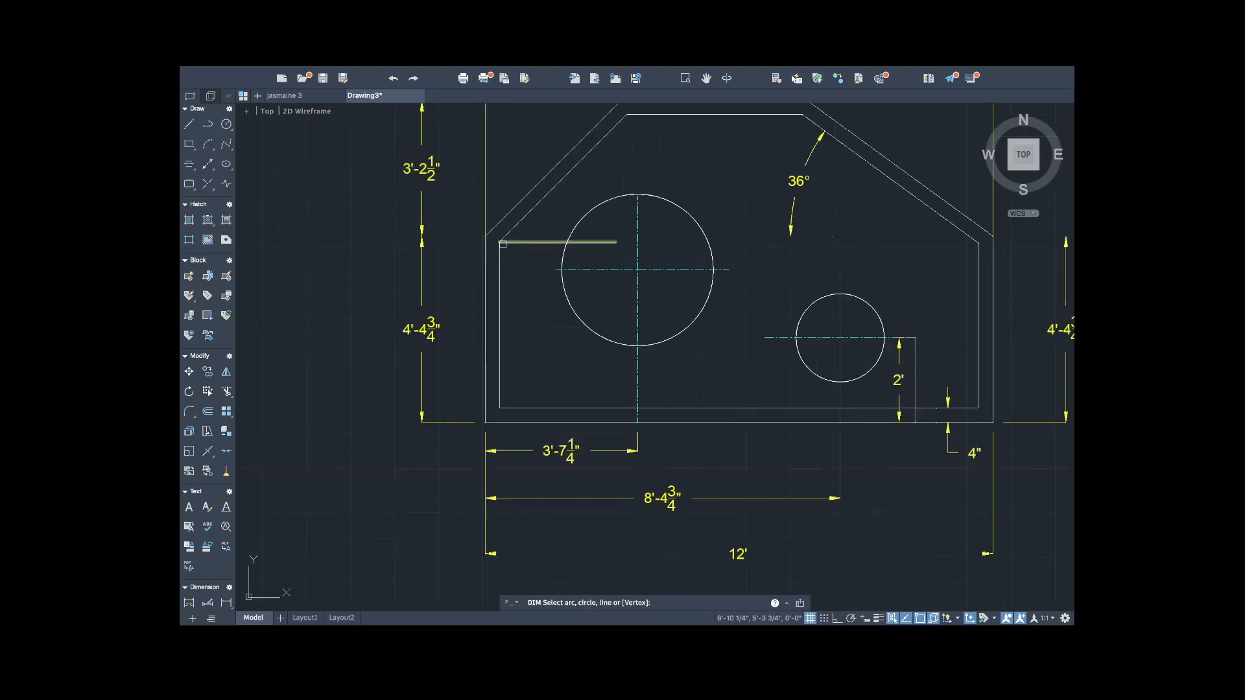
{"action": "left_click", "coordinate": [501, 241]}
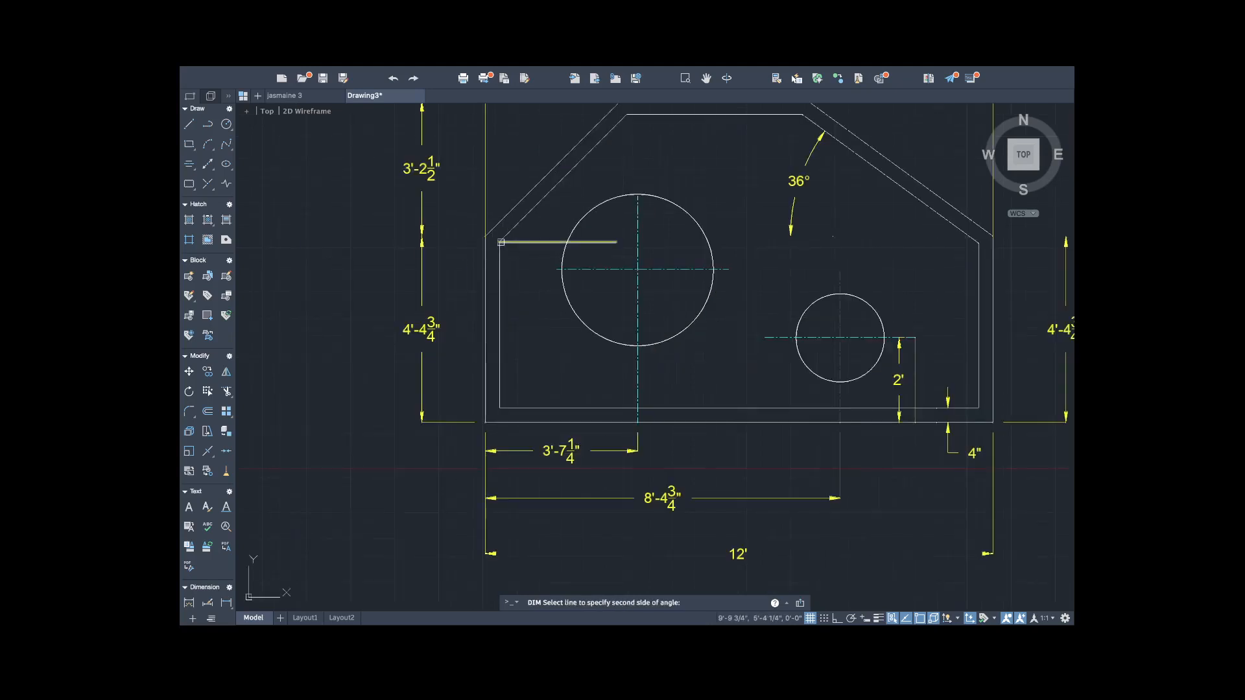
{"action": "left_click", "coordinate": [550, 194]}
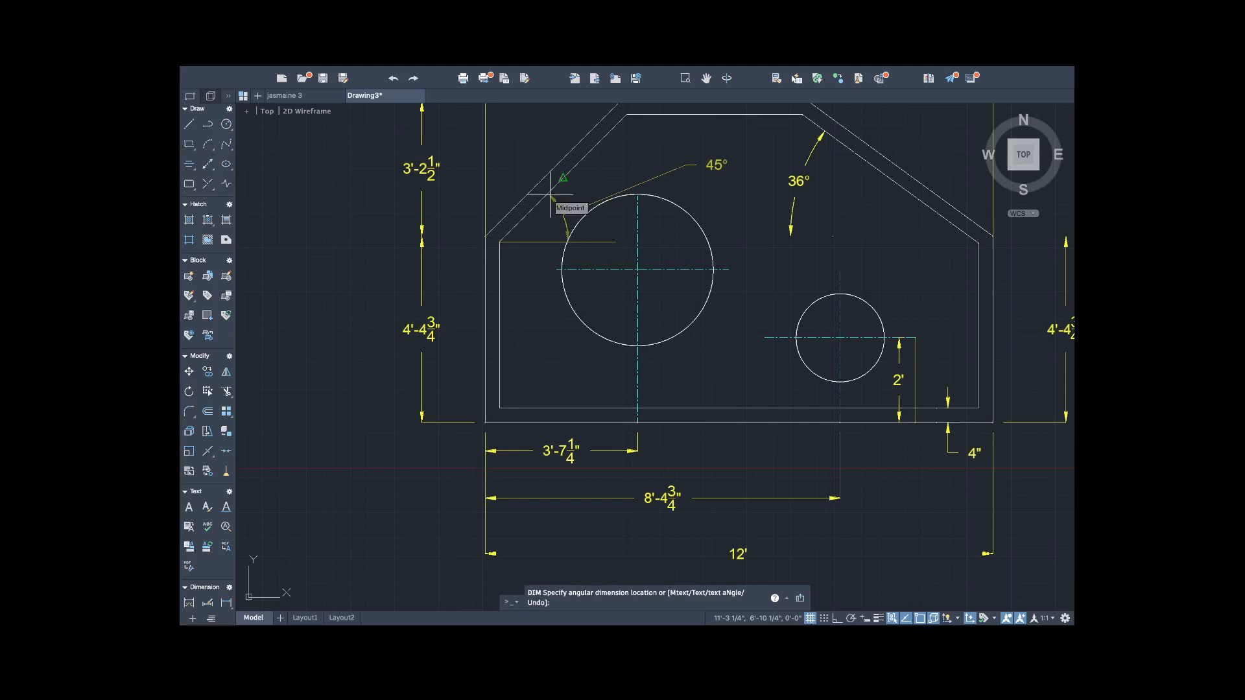
{"action": "key", "text": "Escape"}
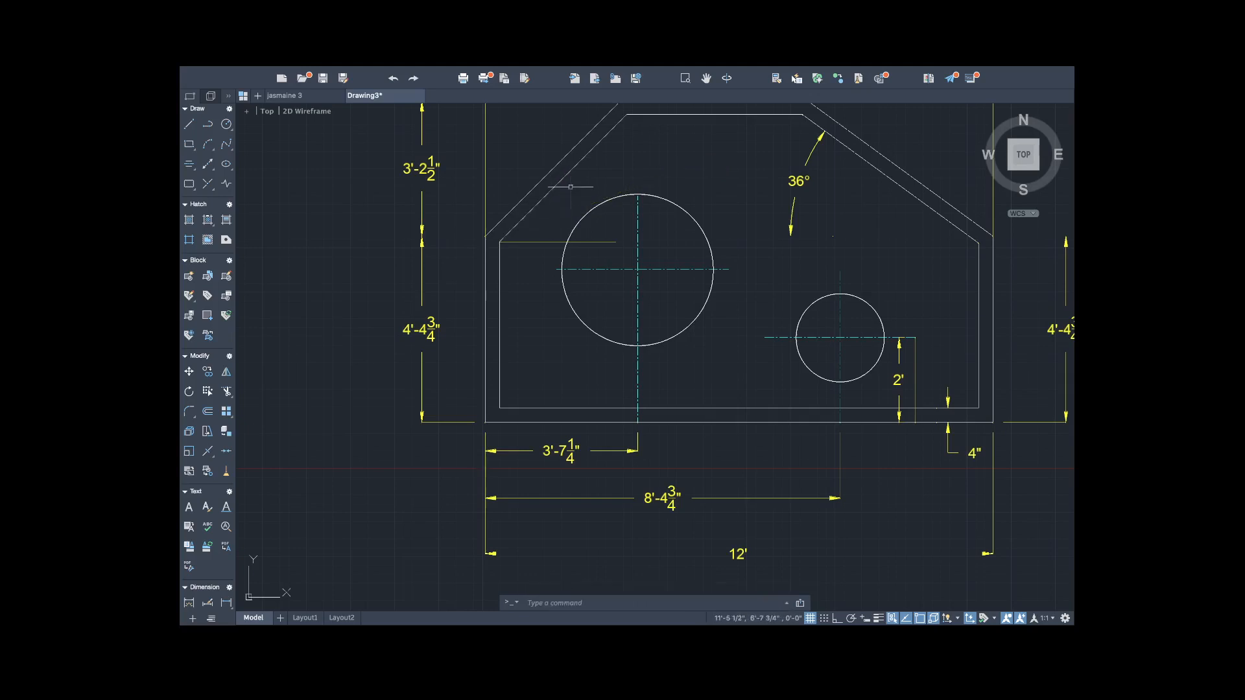
{"action": "key", "text": "Return"}
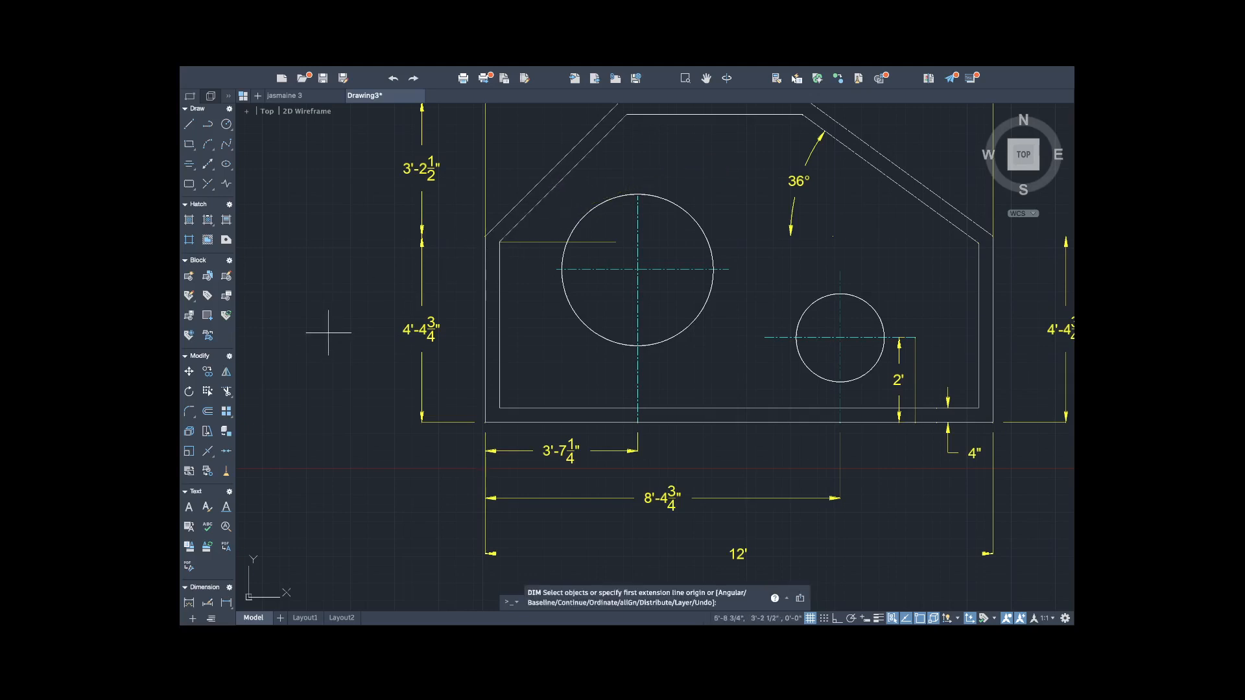
{"action": "left_click", "coordinate": [499, 241]}
{"action": "key", "text": "Escape"}
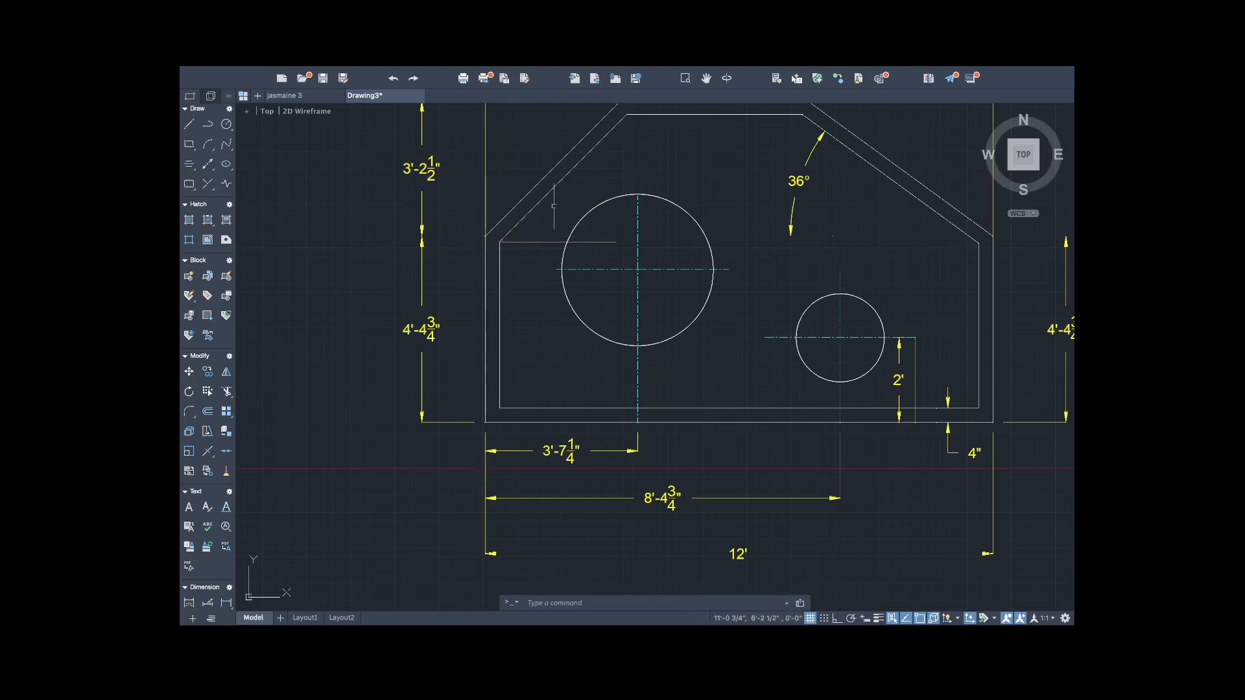
Add an angular dimension between the left horizontal helper line and the inner left sloped edge, placing the arc near the helper line's end.
{"action": "left_click", "coordinate": [190, 603]}
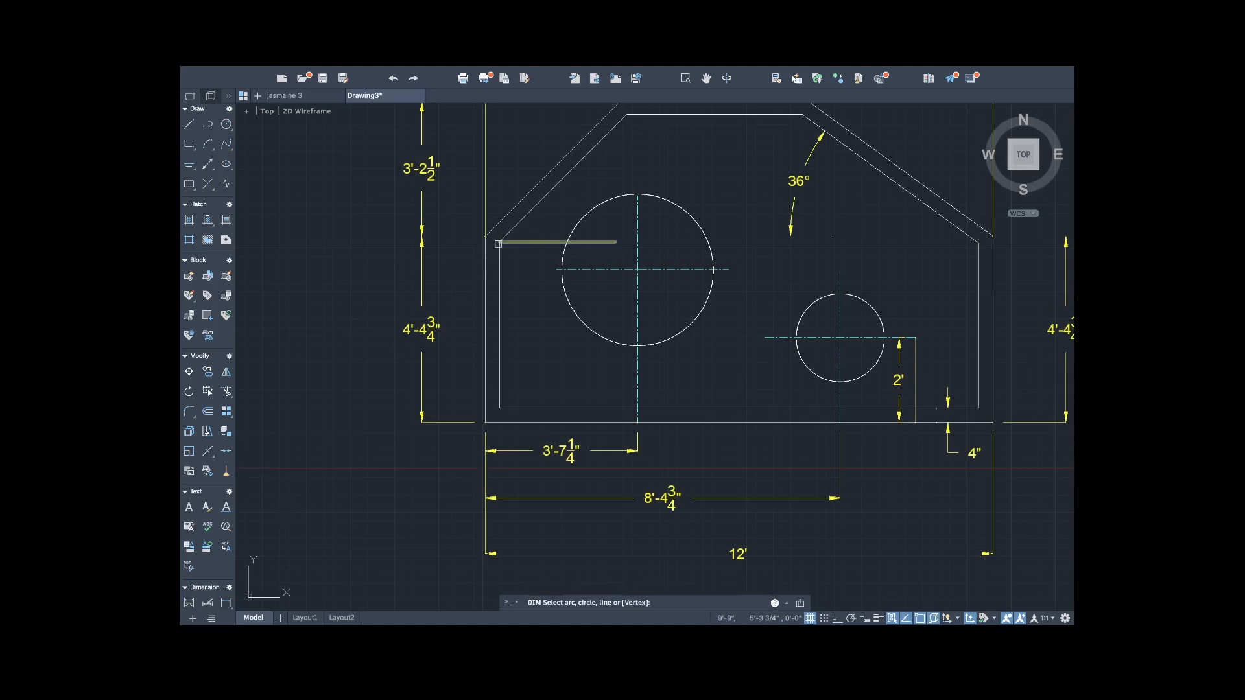
{"action": "left_click", "coordinate": [498, 243]}
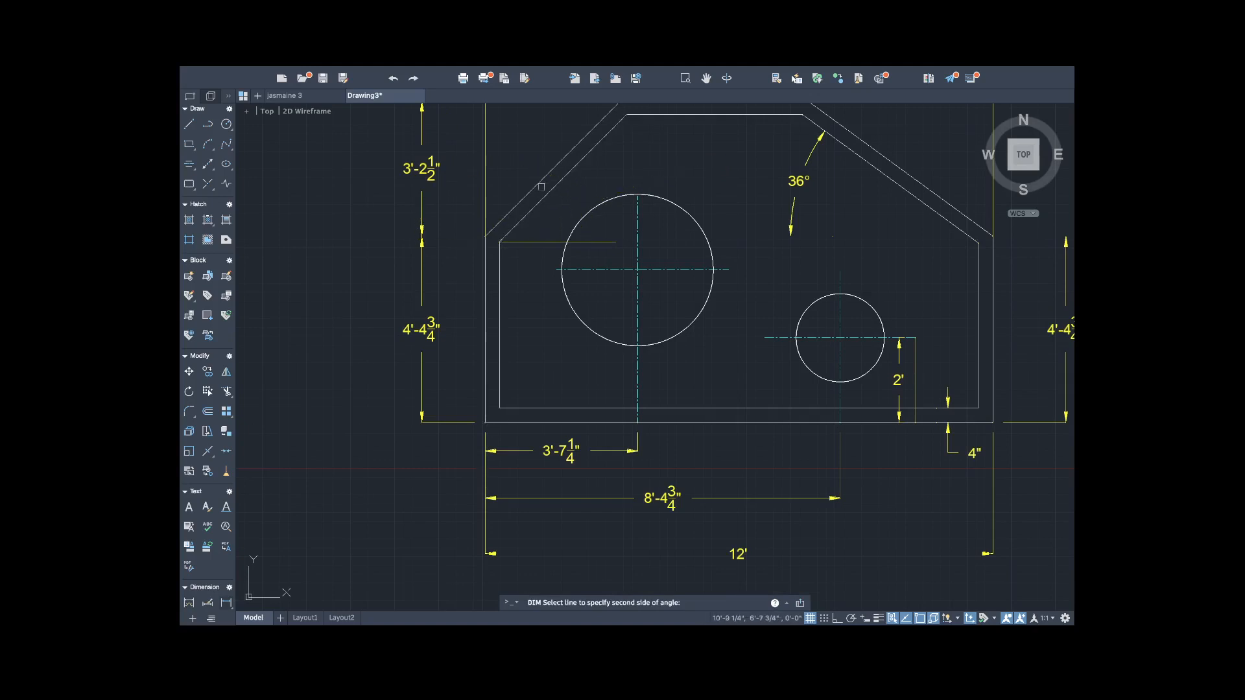
{"action": "left_click", "coordinate": [564, 181]}
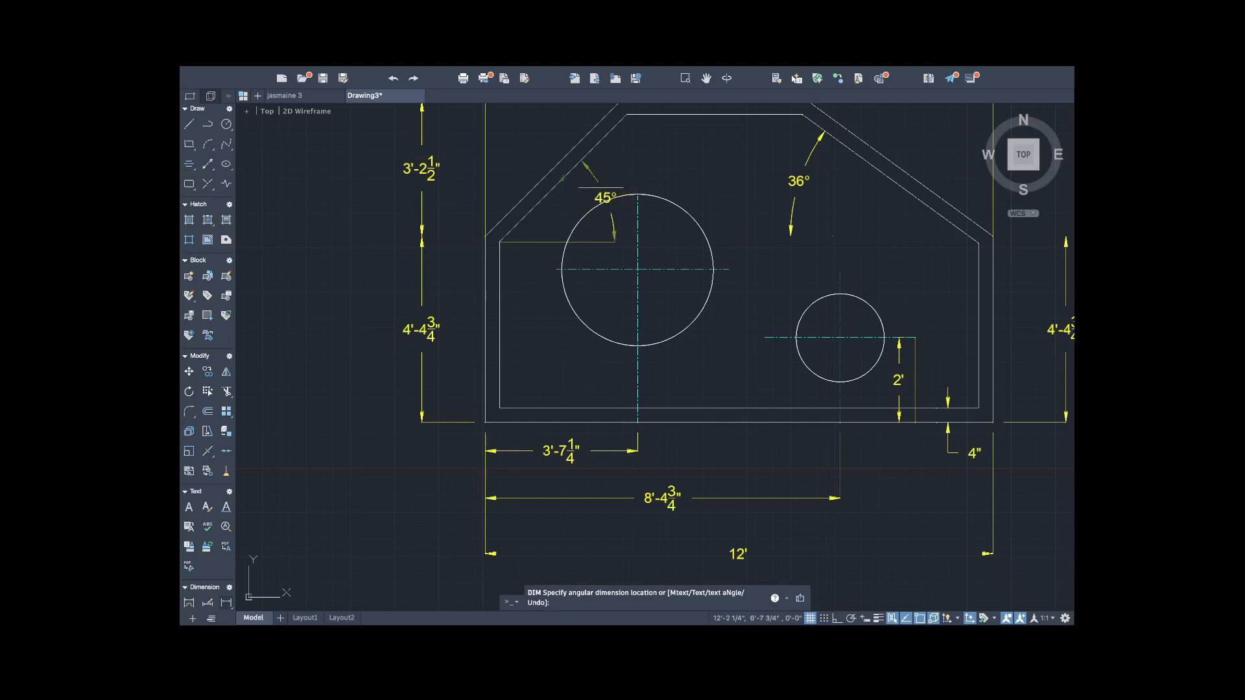
{"action": "left_click", "coordinate": [591, 190]}
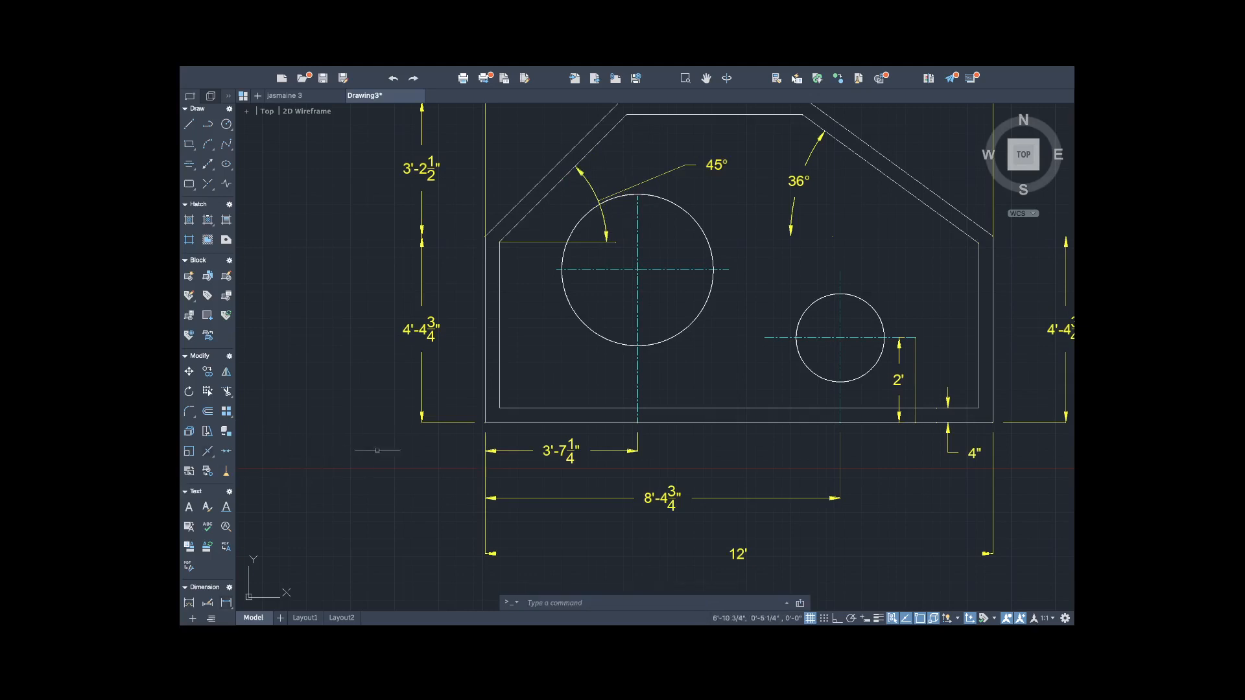
{"action": "scroll", "coordinate": [480, 431], "scroll_direction": "down", "scroll_amount": 6}
{"action": "scroll", "coordinate": [483, 433], "scroll_direction": "up", "scroll_amount": 6}
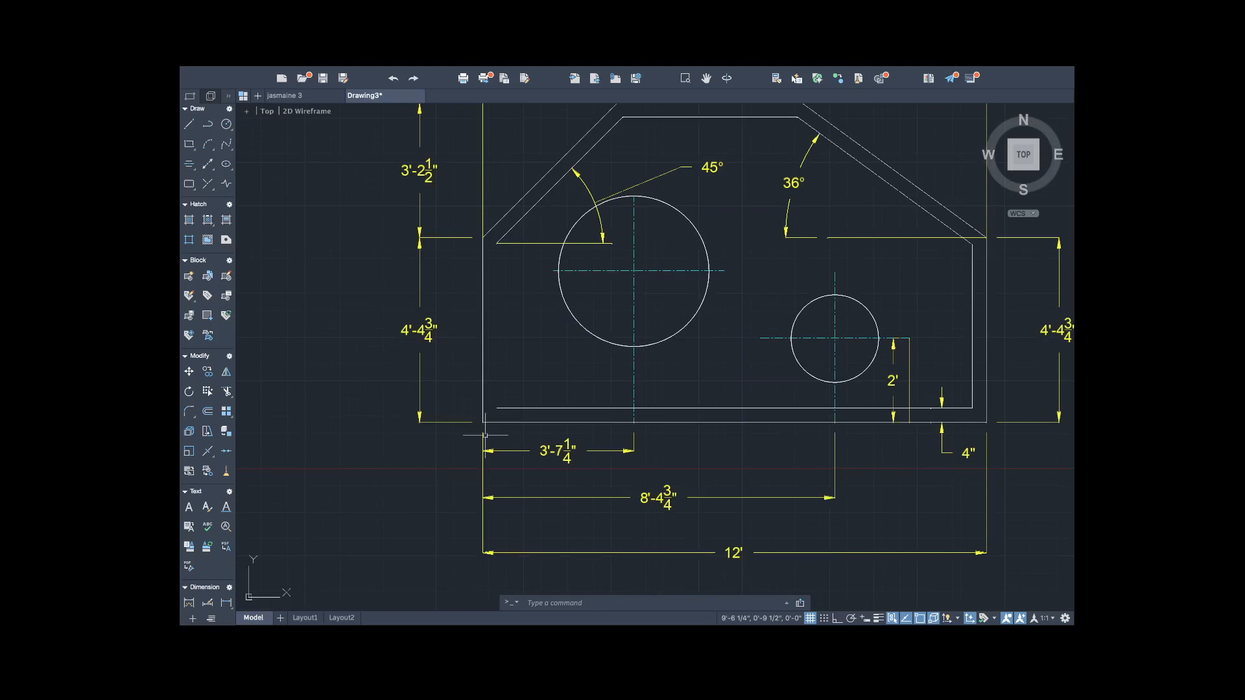
{"action": "scroll", "coordinate": [489, 431], "scroll_direction": "down", "scroll_amount": 3}
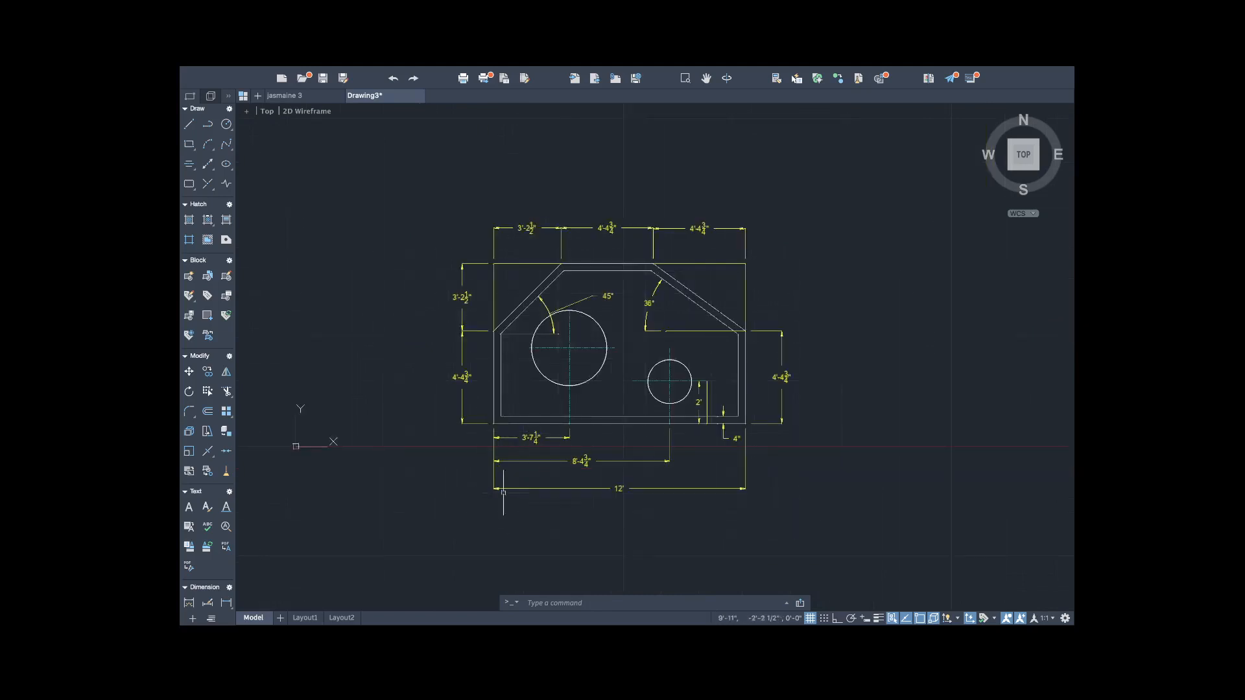